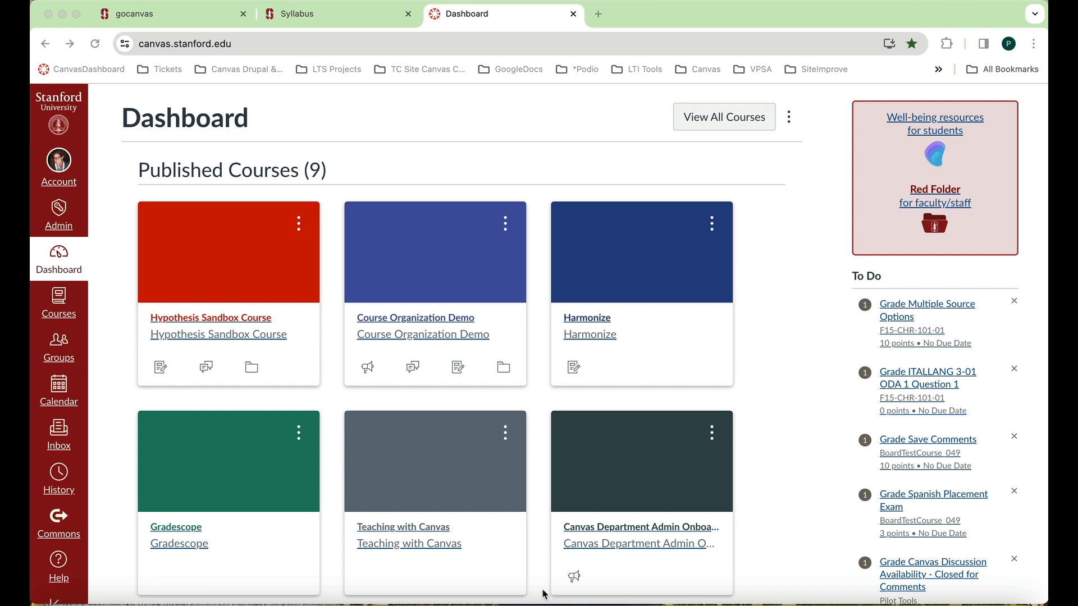
Load the Canvas dashboard and view the account's current and recent global announcements
{"action": "left_click", "coordinate": [311, 44]}
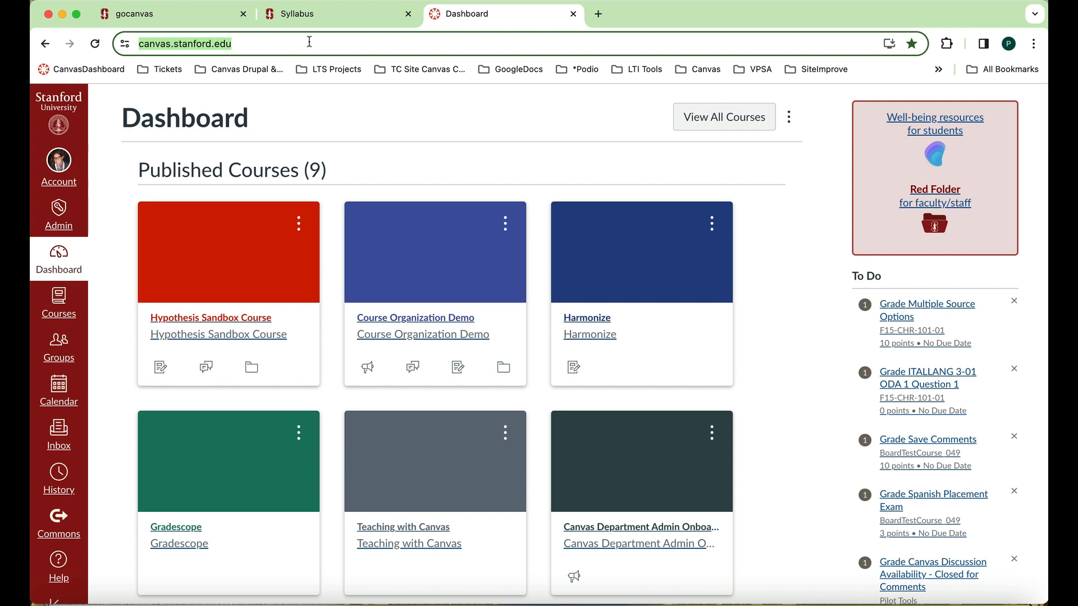
{"action": "key", "text": "Return"}
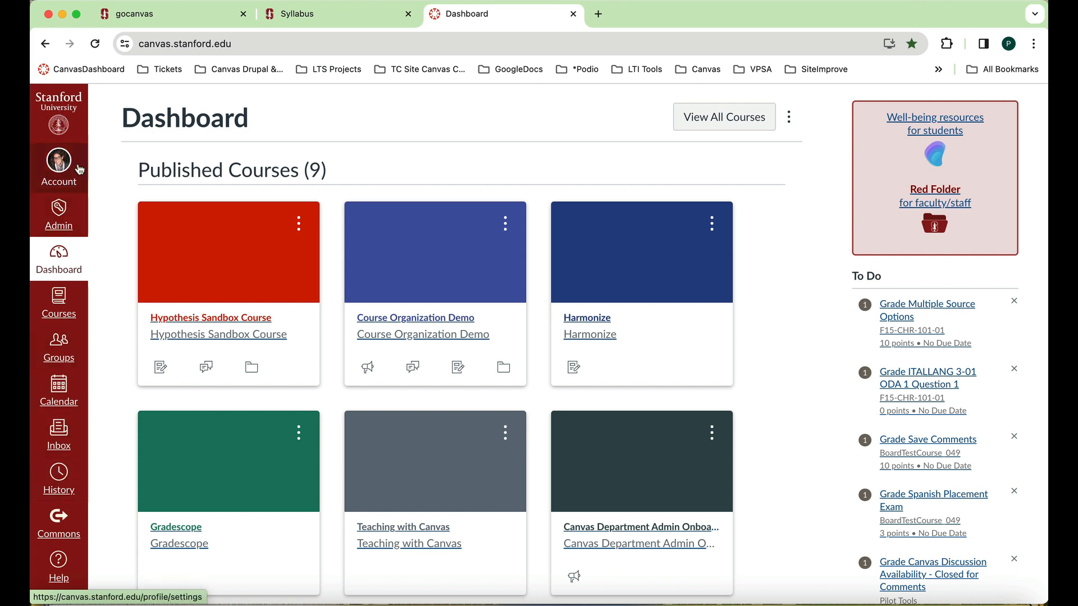
{"action": "left_click", "coordinate": [59, 174]}
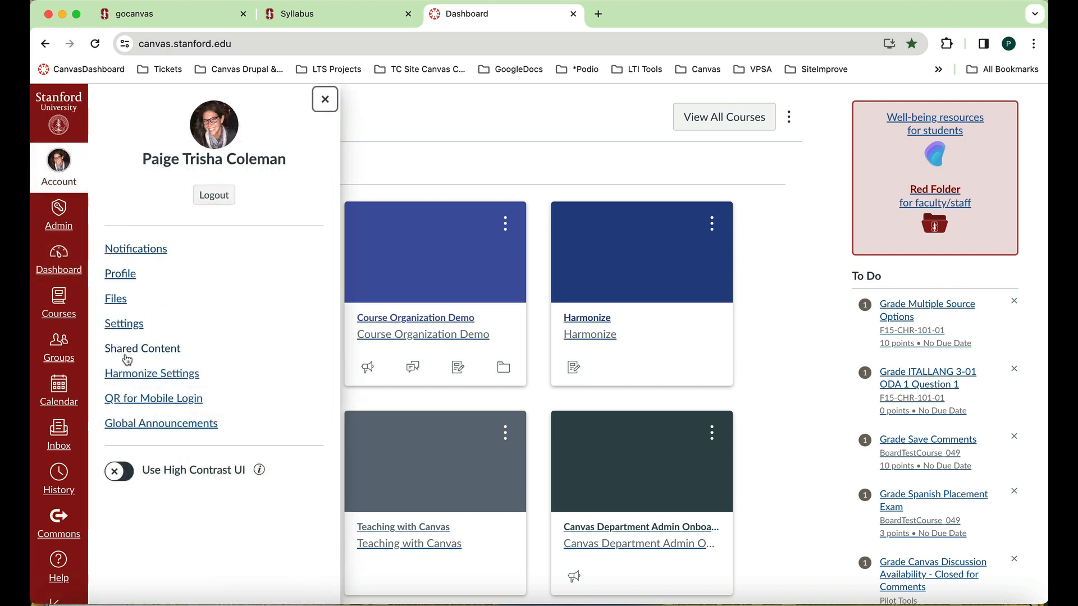
{"action": "left_click", "coordinate": [135, 427]}
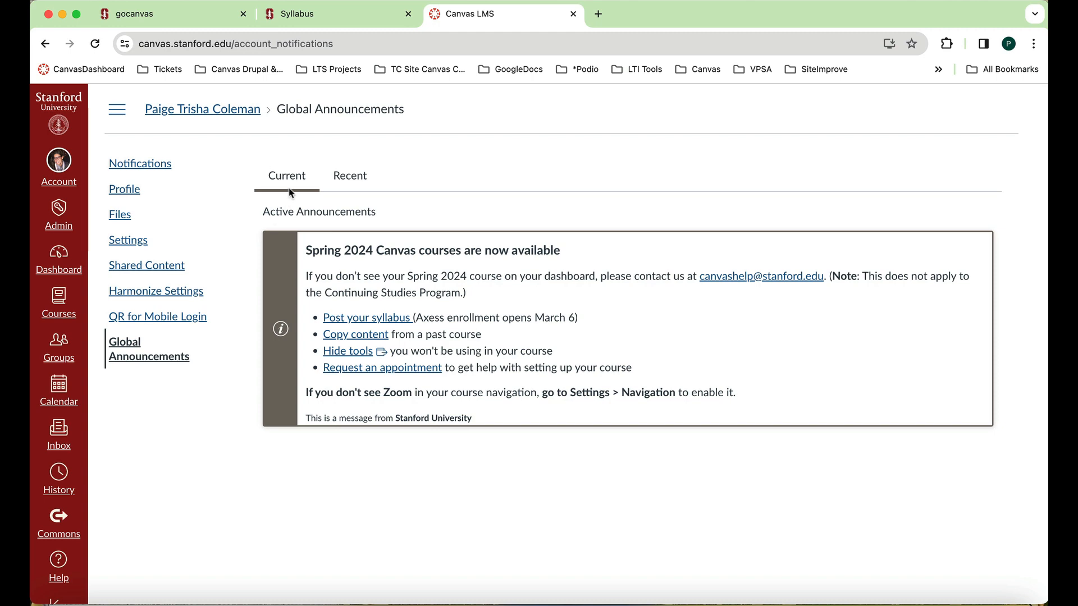
{"action": "left_click", "coordinate": [360, 182]}
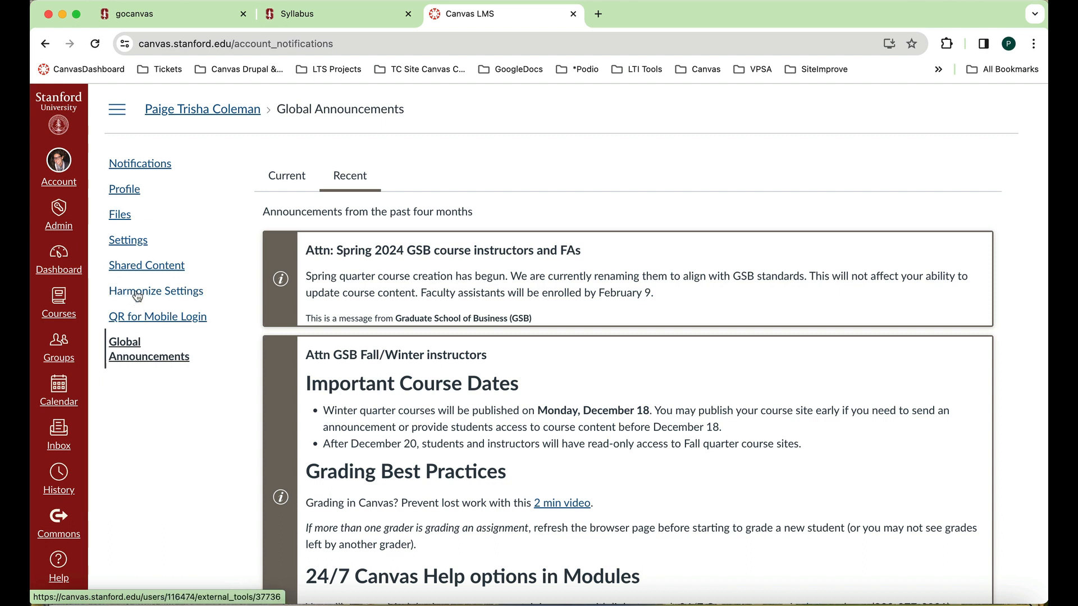
View the account's profile page, its profile editing options and the picture edit control
{"action": "left_click", "coordinate": [134, 193]}
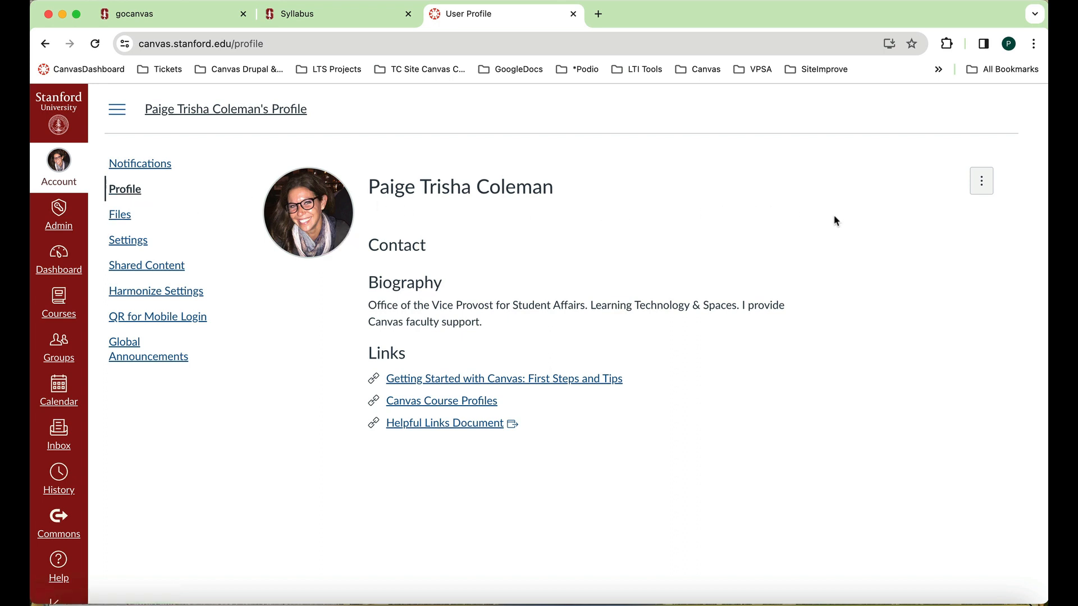
{"action": "left_click", "coordinate": [983, 188]}
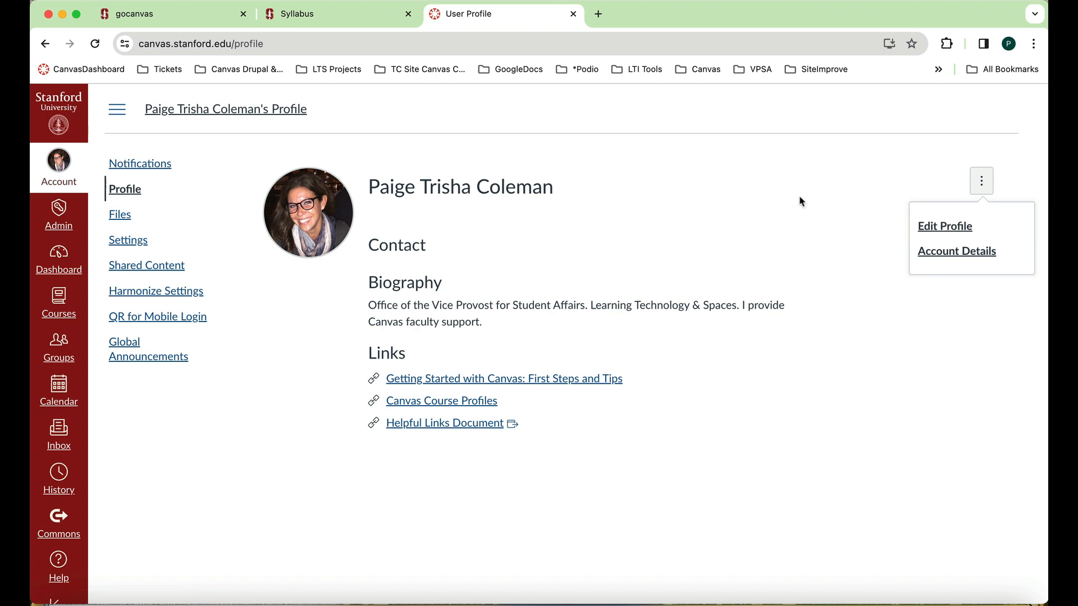
{"action": "mouse_move", "coordinate": [325, 235]}
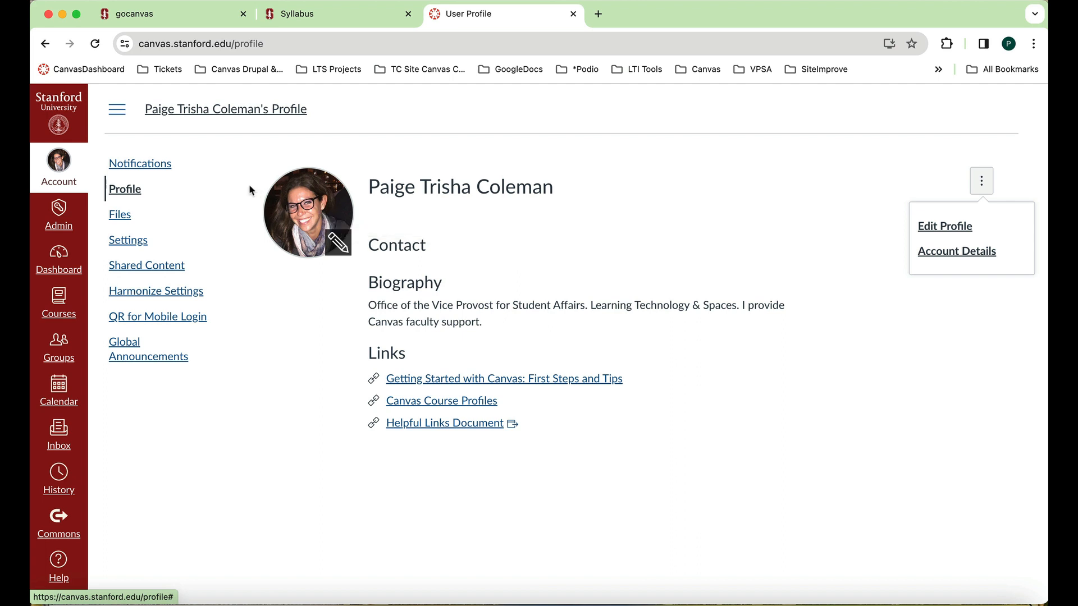
View the account settings and the form for registering an additional email address, leaving it without registering one
{"action": "left_click", "coordinate": [129, 242]}
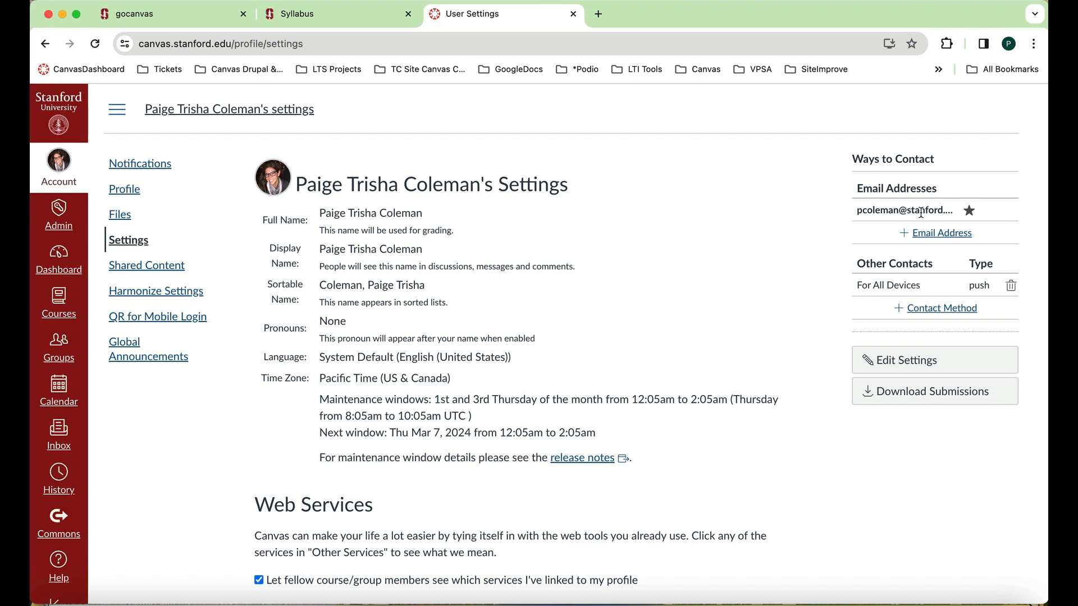
{"action": "left_click", "coordinate": [944, 234]}
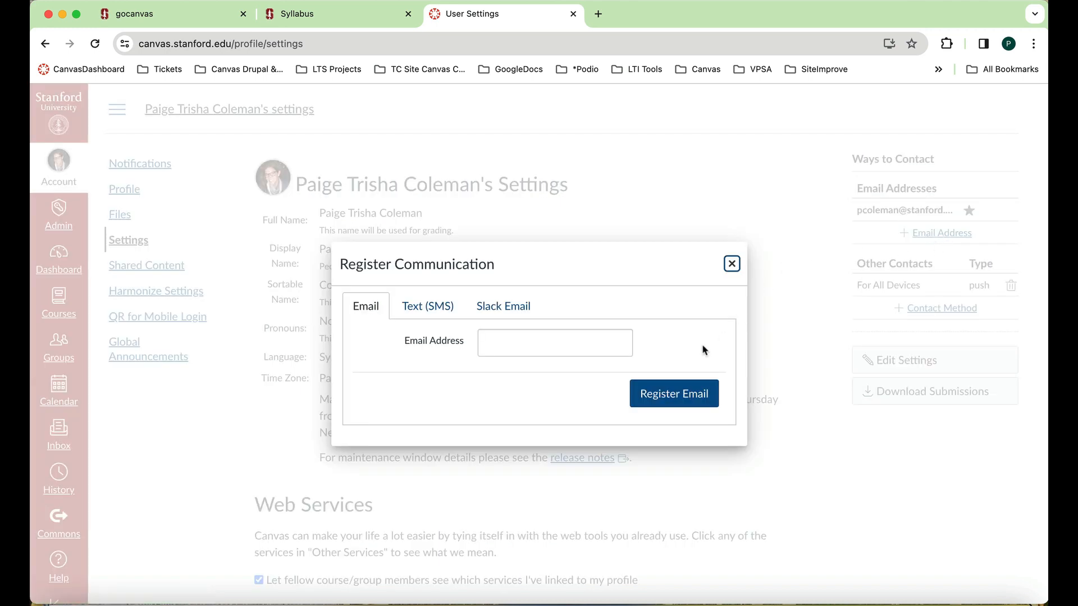
{"action": "left_click", "coordinate": [732, 265]}
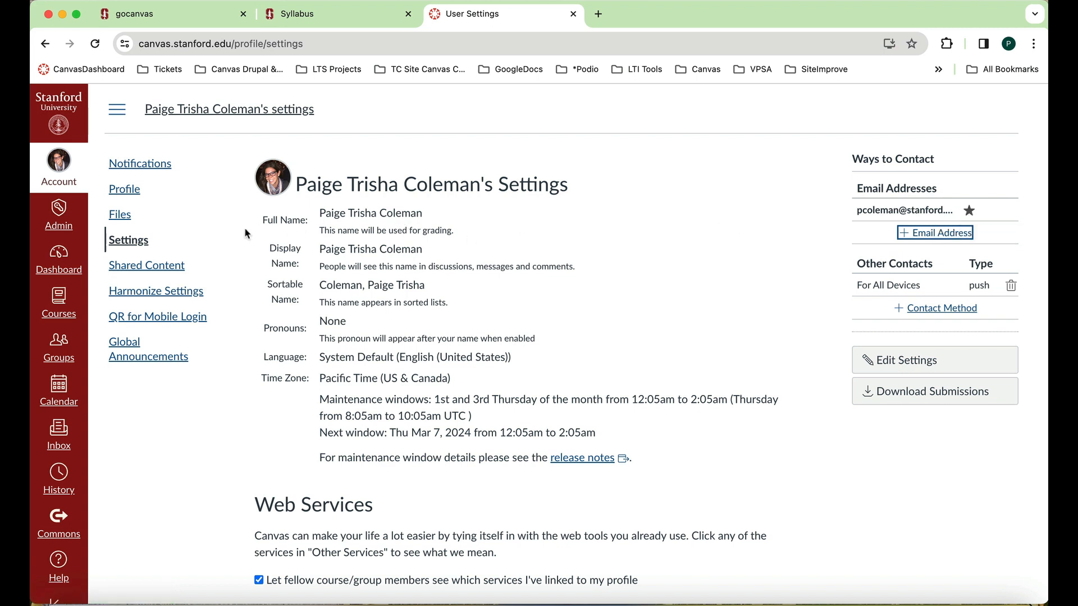
Review the account-level notification settings and the email frequency options for the Announcement activity
{"action": "left_click", "coordinate": [137, 166]}
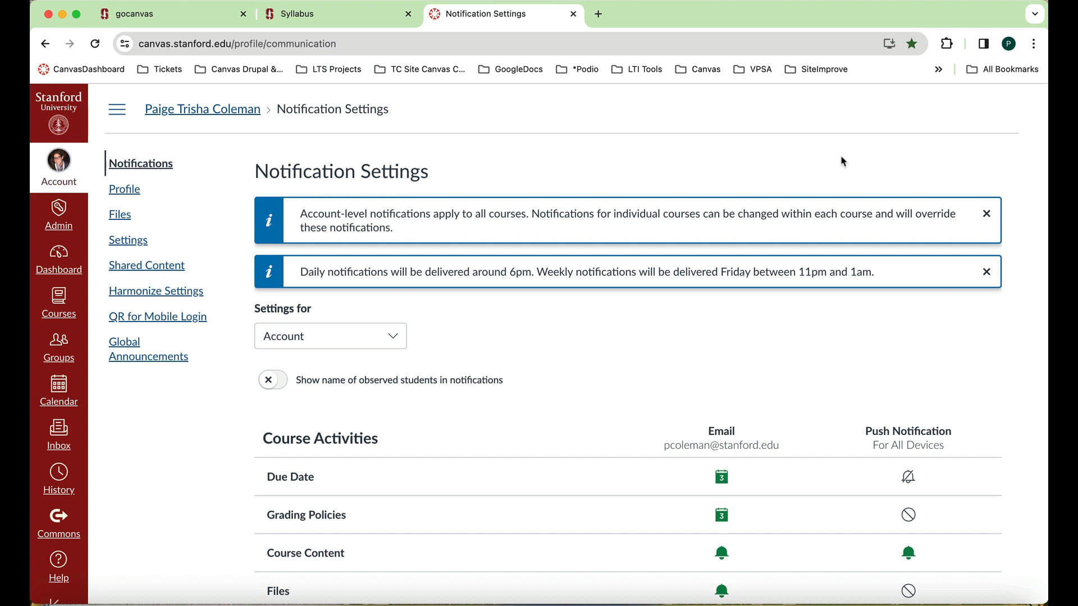
{"action": "scroll", "coordinate": [742, 314], "scroll_direction": "down", "scroll_amount": 5}
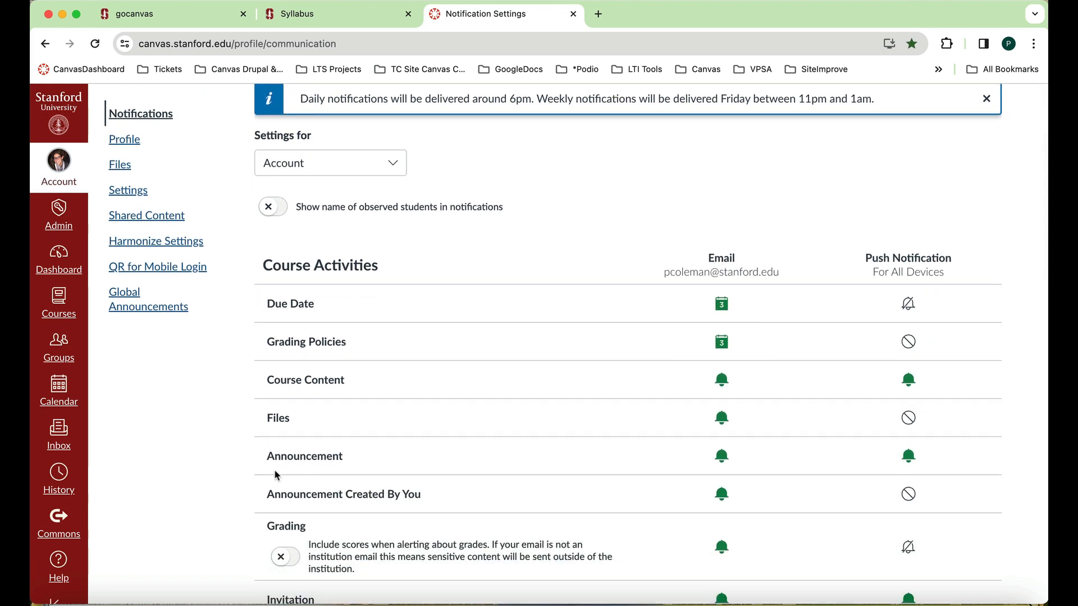
{"action": "mouse_move", "coordinate": [281, 469]}
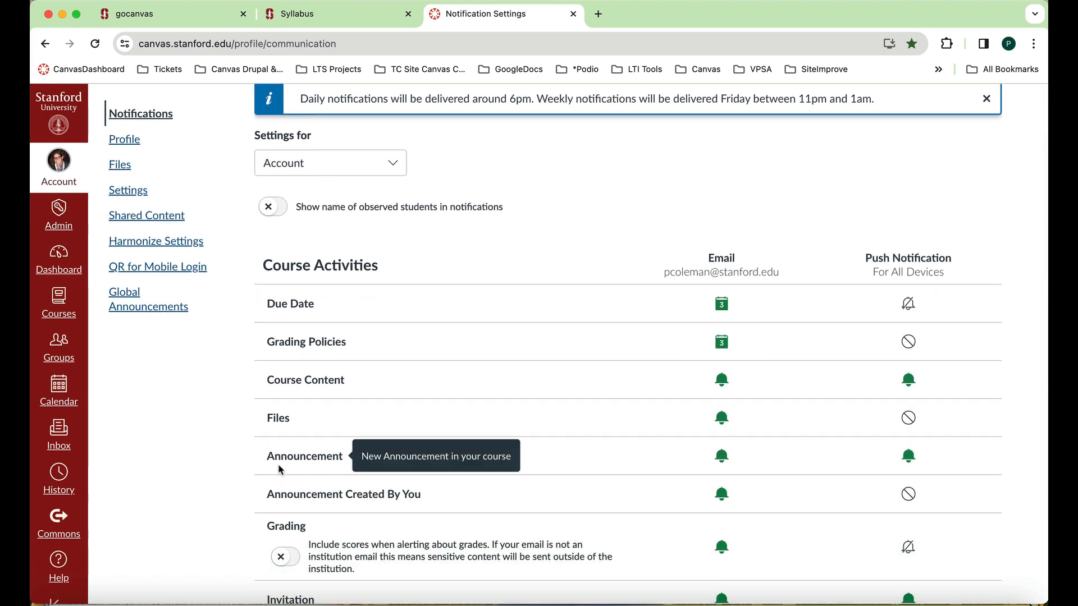
{"action": "left_click", "coordinate": [723, 457]}
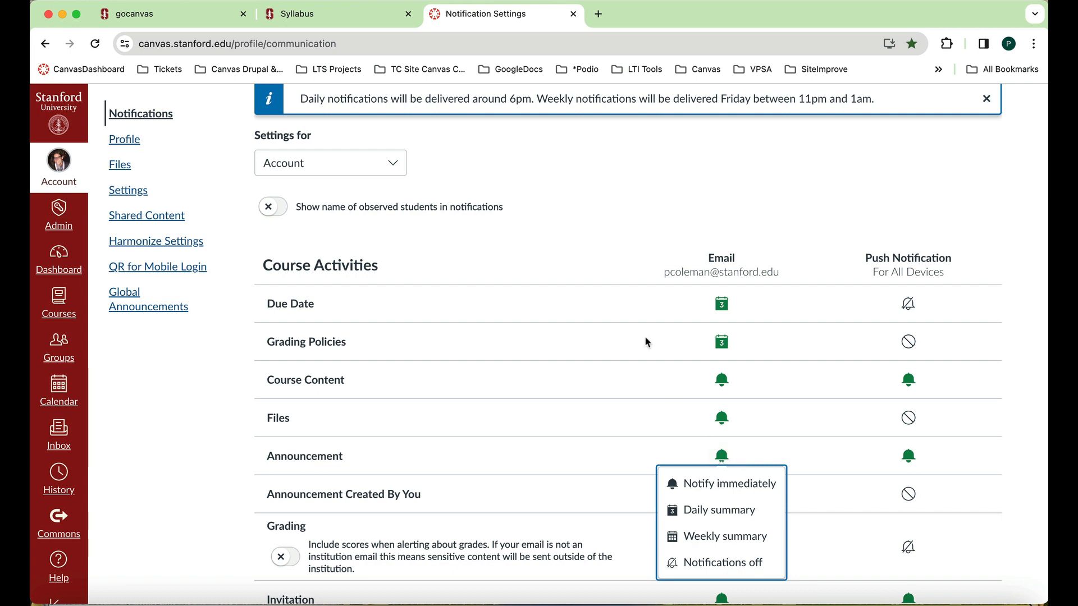
{"action": "scroll", "coordinate": [616, 240], "scroll_direction": "up", "scroll_amount": 3}
{"action": "scroll", "coordinate": [618, 245], "scroll_direction": "up", "scroll_amount": 1}
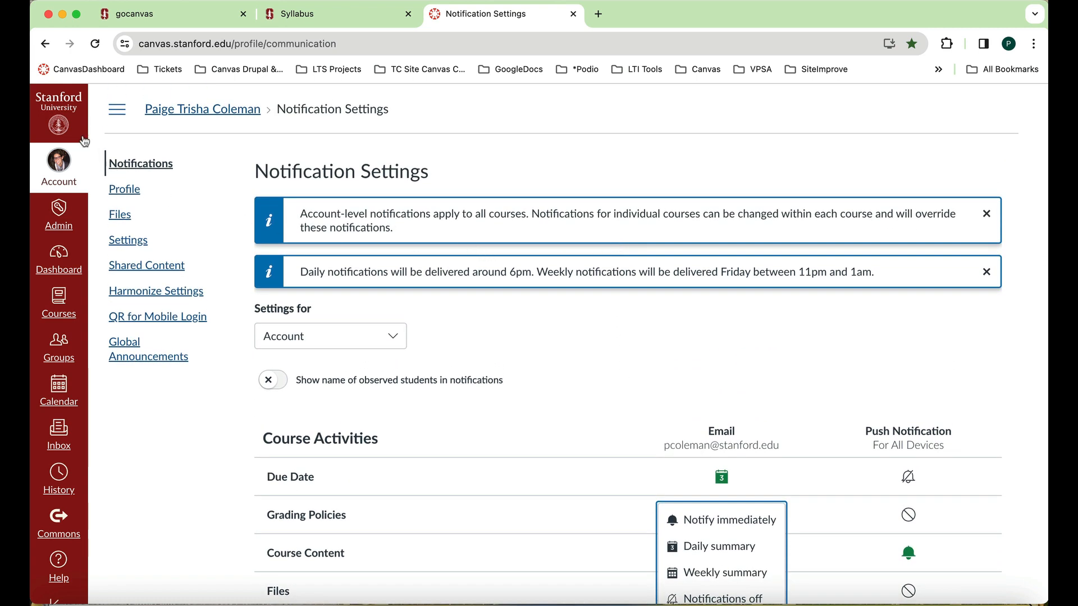
Return to the dashboard and look over the published and unpublished course cards
{"action": "left_click", "coordinate": [61, 267]}
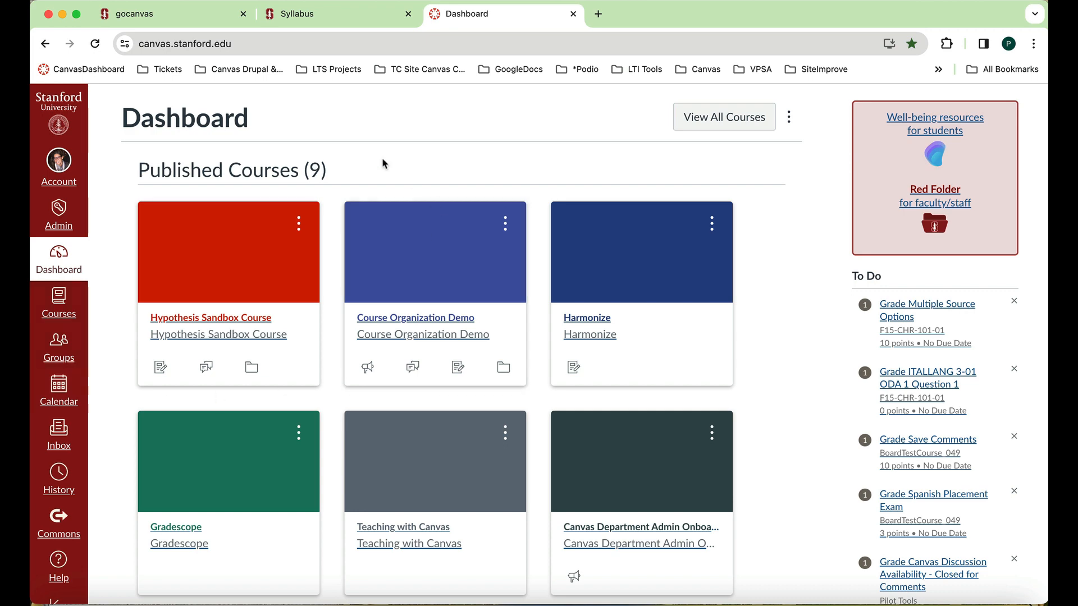
{"action": "scroll", "coordinate": [281, 306], "scroll_direction": "down", "scroll_amount": 10}
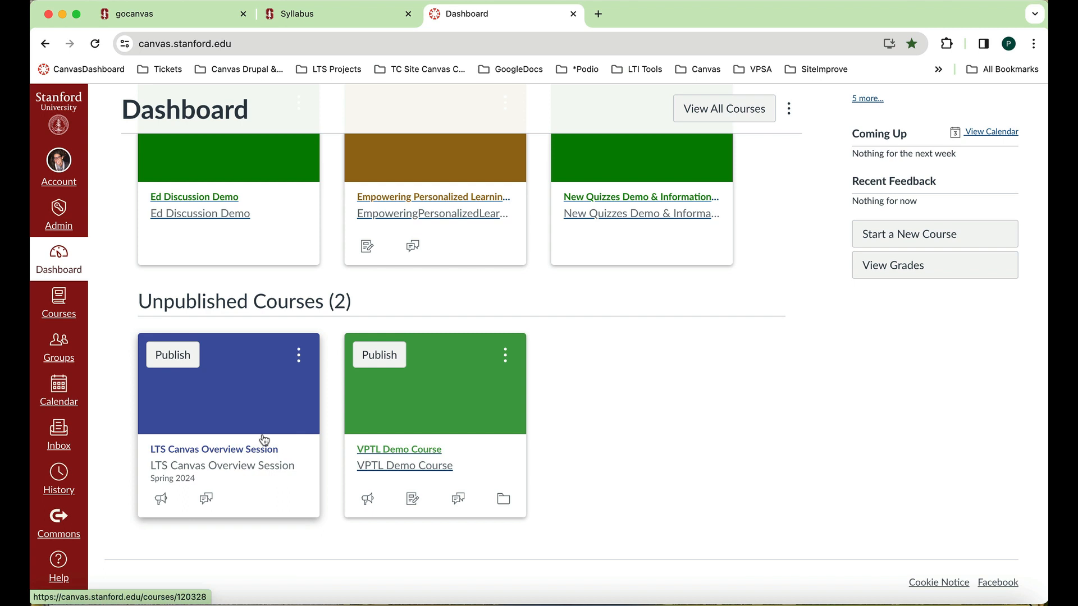
{"action": "scroll", "coordinate": [264, 439], "scroll_direction": "up", "scroll_amount": 10}
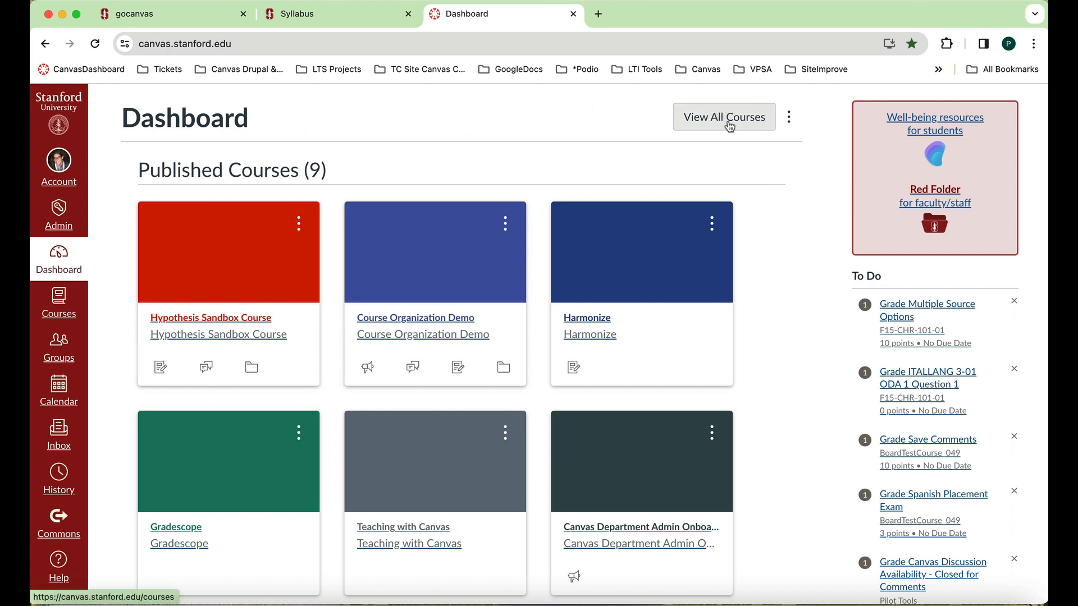
Switch the dashboard to List View and browse its earlier to-do items
{"action": "left_click", "coordinate": [797, 125]}
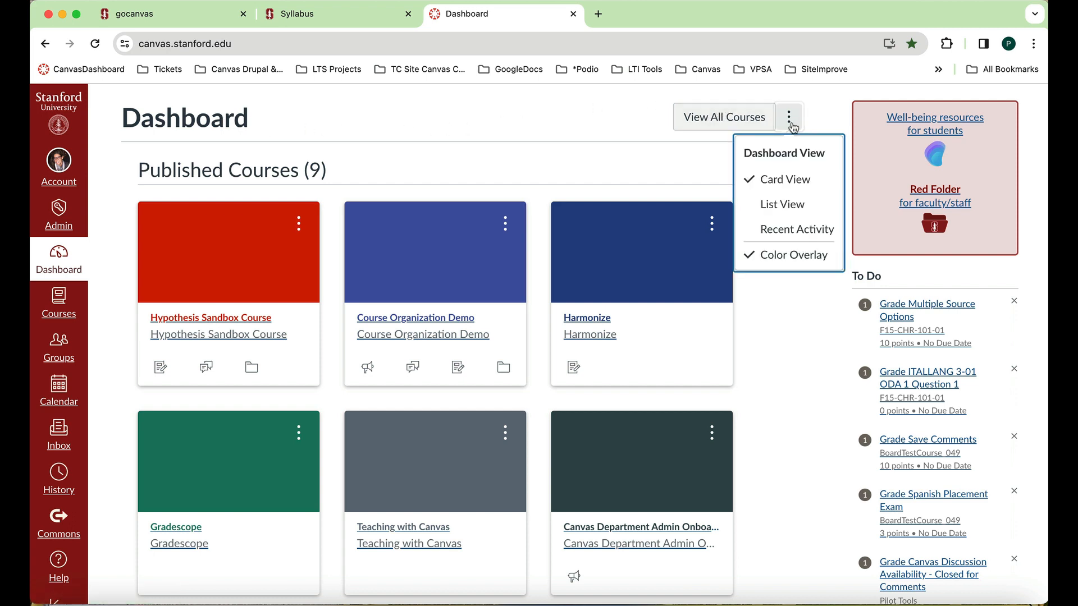
{"action": "left_click", "coordinate": [807, 205]}
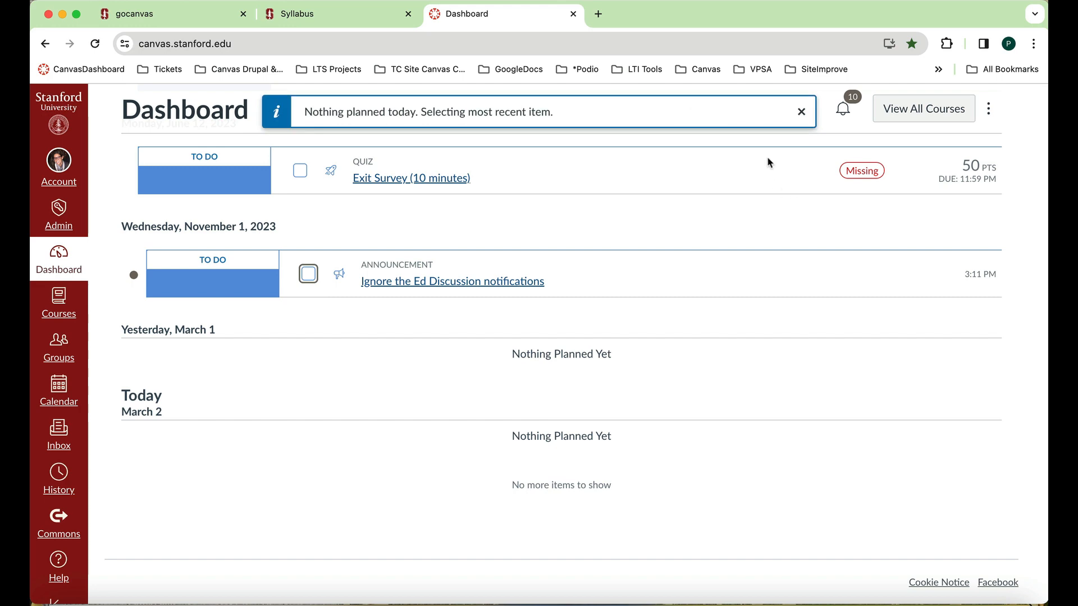
{"action": "scroll", "coordinate": [769, 162], "scroll_direction": "up", "scroll_amount": 10}
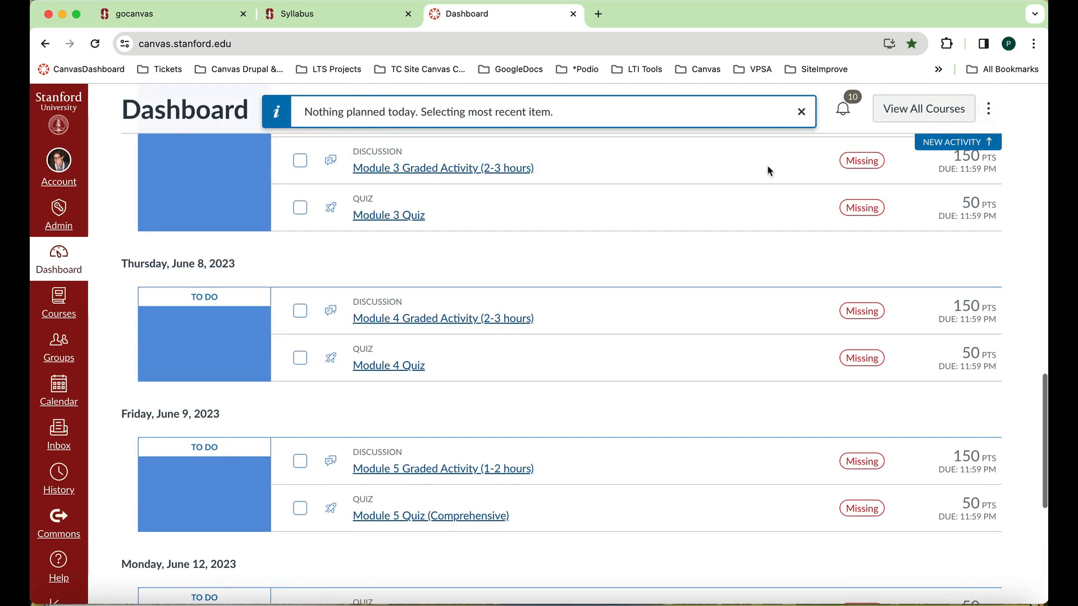
{"action": "scroll", "coordinate": [767, 167], "scroll_direction": "up", "scroll_amount": 15}
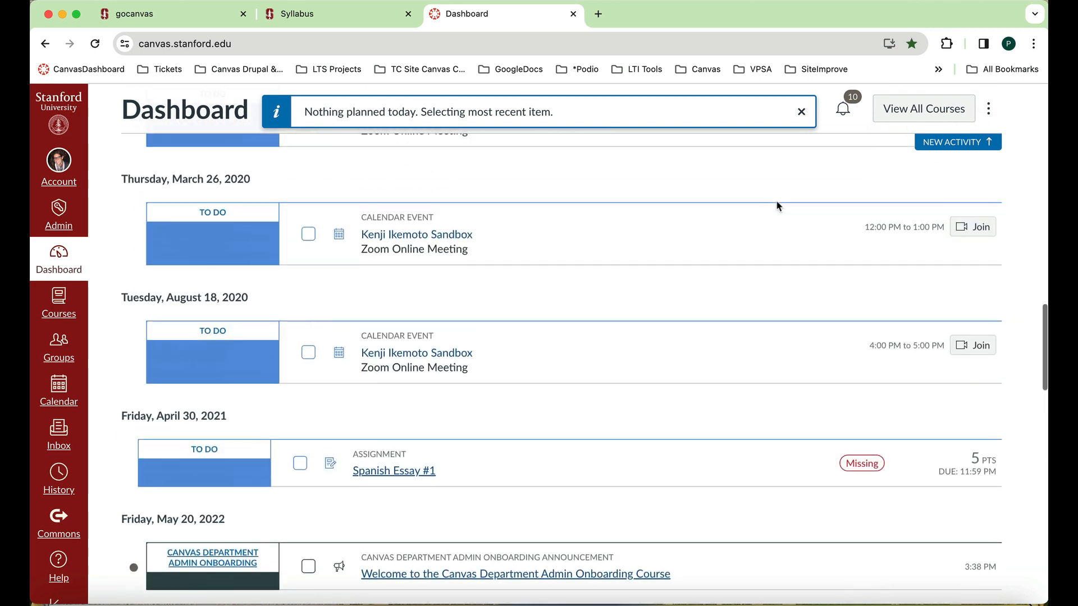
{"action": "scroll", "coordinate": [777, 206], "scroll_direction": "up", "scroll_amount": 3}
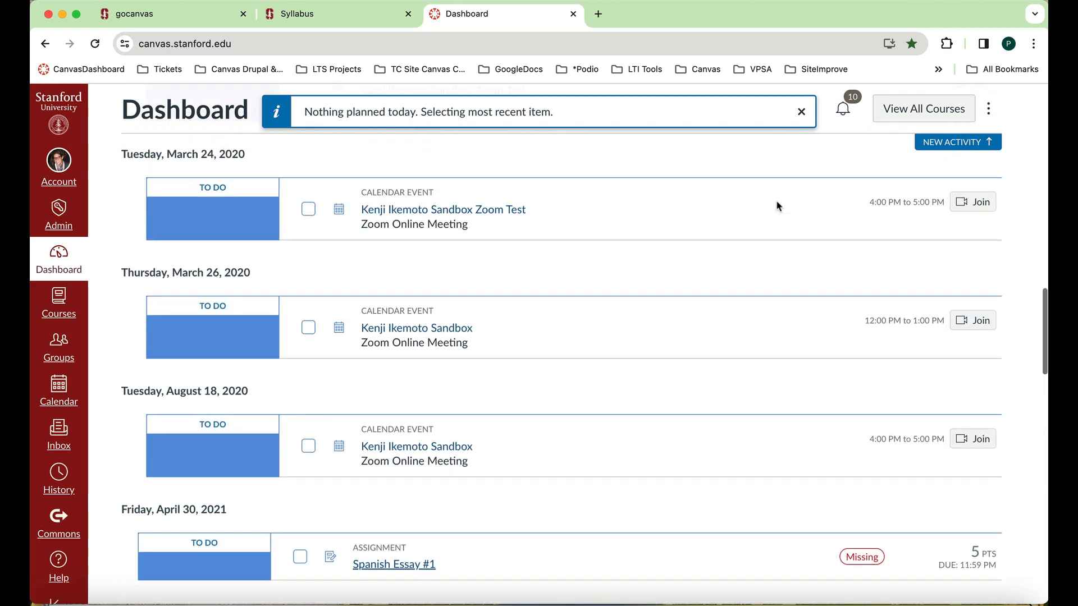
Switch the dashboard back to Card View
{"action": "left_click", "coordinate": [991, 112]}
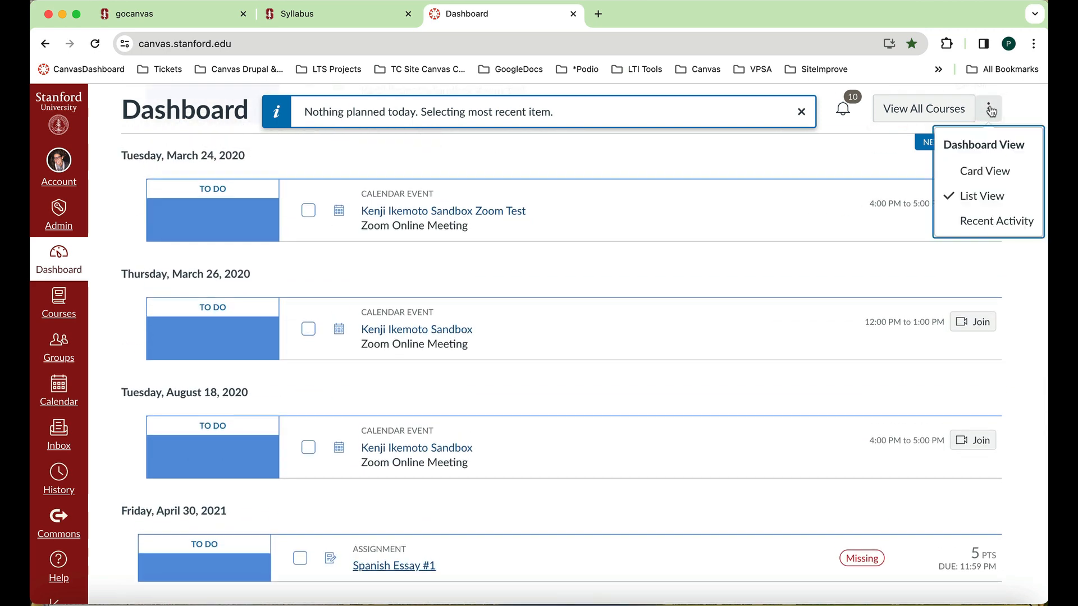
{"action": "left_click", "coordinate": [992, 176]}
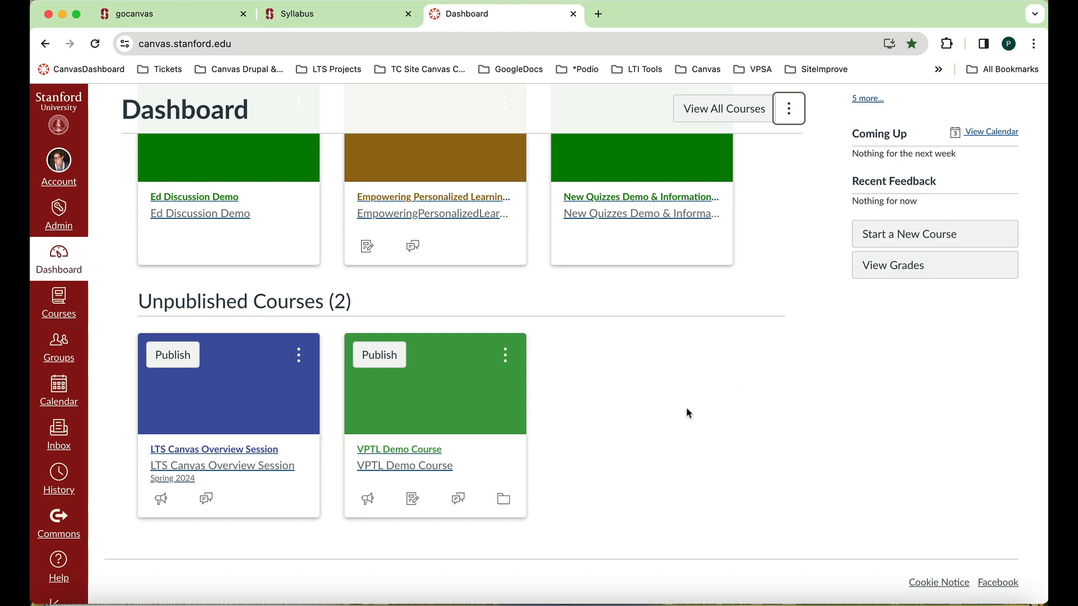
{"action": "scroll", "coordinate": [689, 413], "scroll_direction": "up", "scroll_amount": 10}
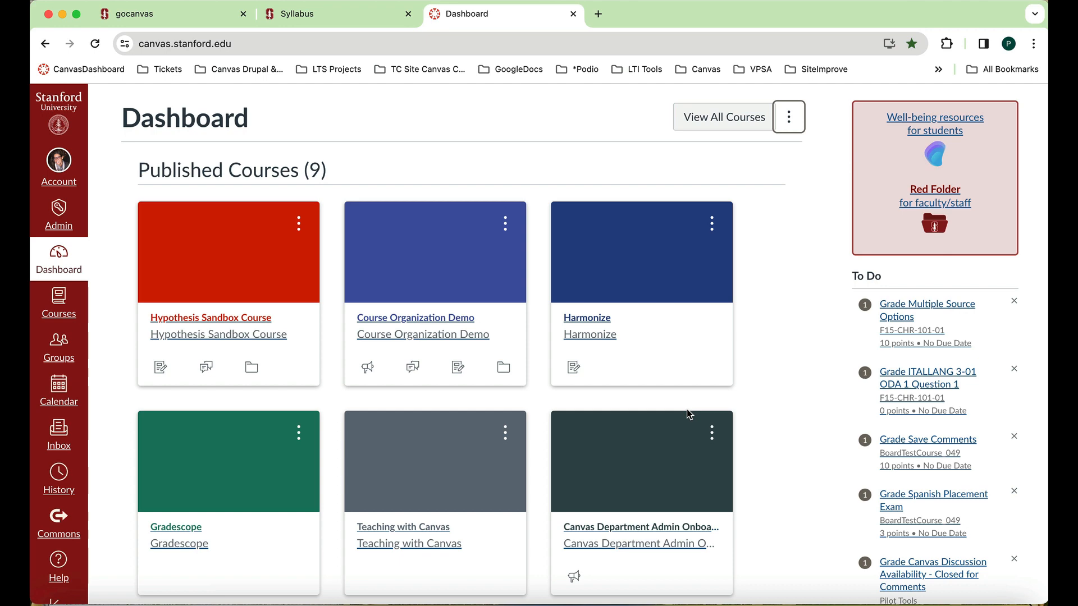
Open the LTS Canvas Overview Session course from the unpublished courses on the dashboard
{"action": "scroll", "coordinate": [534, 440], "scroll_direction": "down", "scroll_amount": 5}
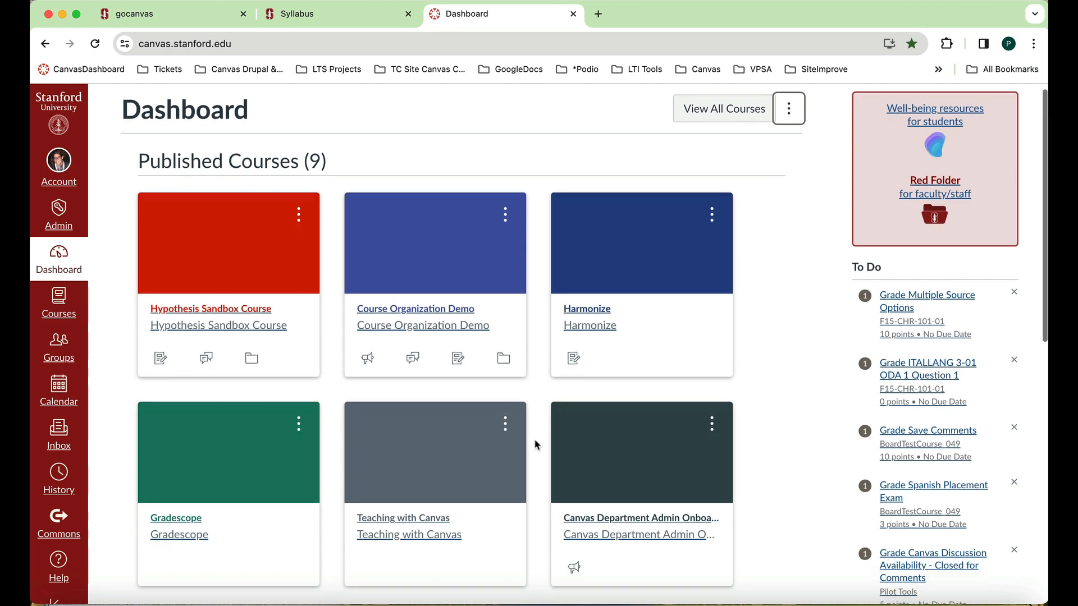
{"action": "scroll", "coordinate": [535, 443], "scroll_direction": "down", "scroll_amount": 4}
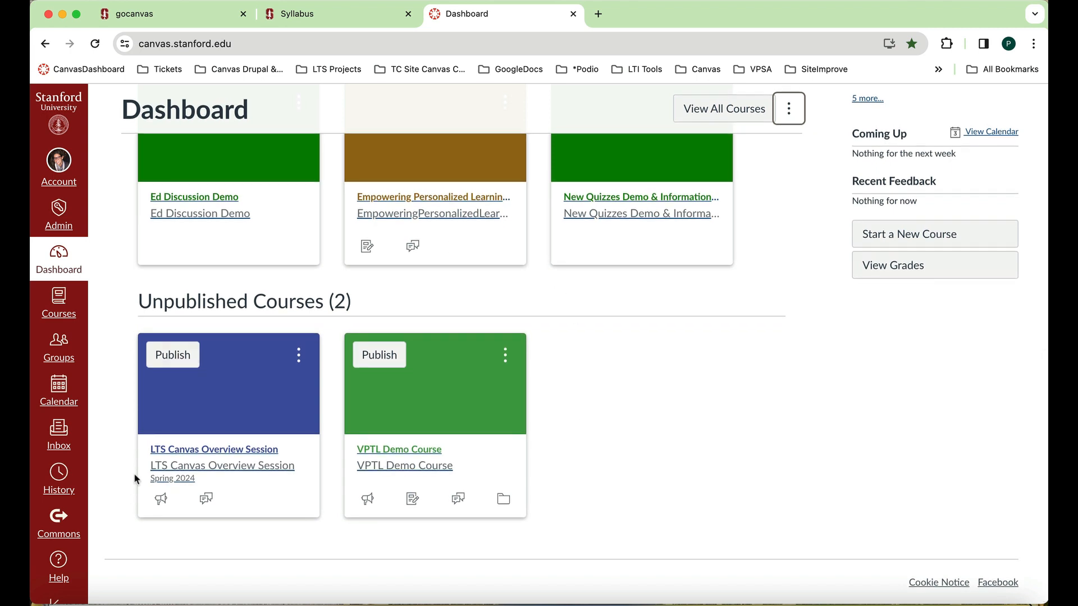
{"action": "left_click", "coordinate": [259, 411]}
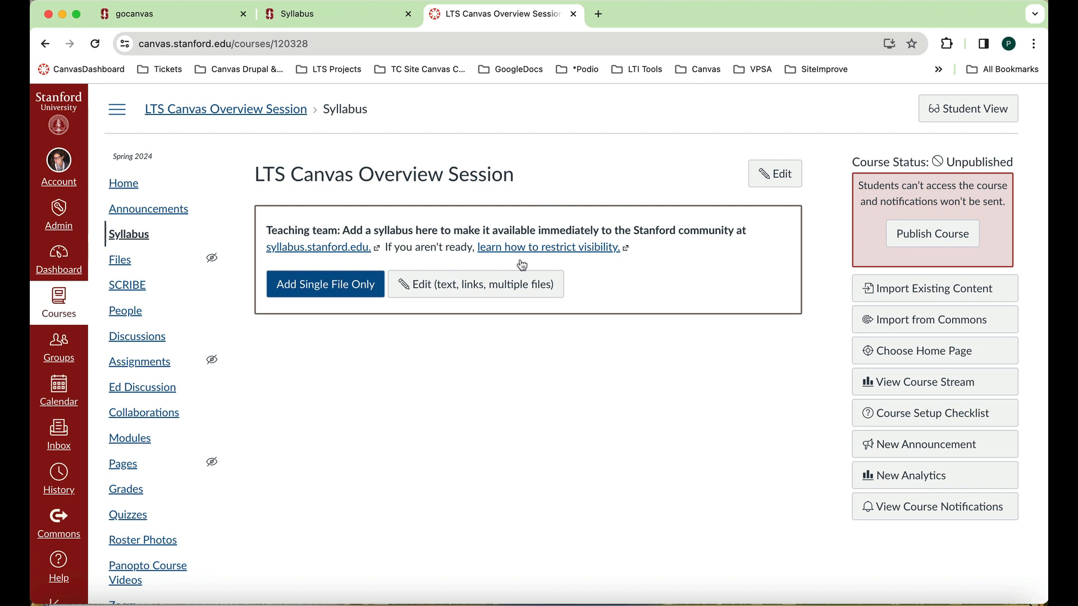
View the public Stanford Syllabus site in its open browser tab and return to the course's Syllabus page
{"action": "left_click", "coordinate": [332, 13]}
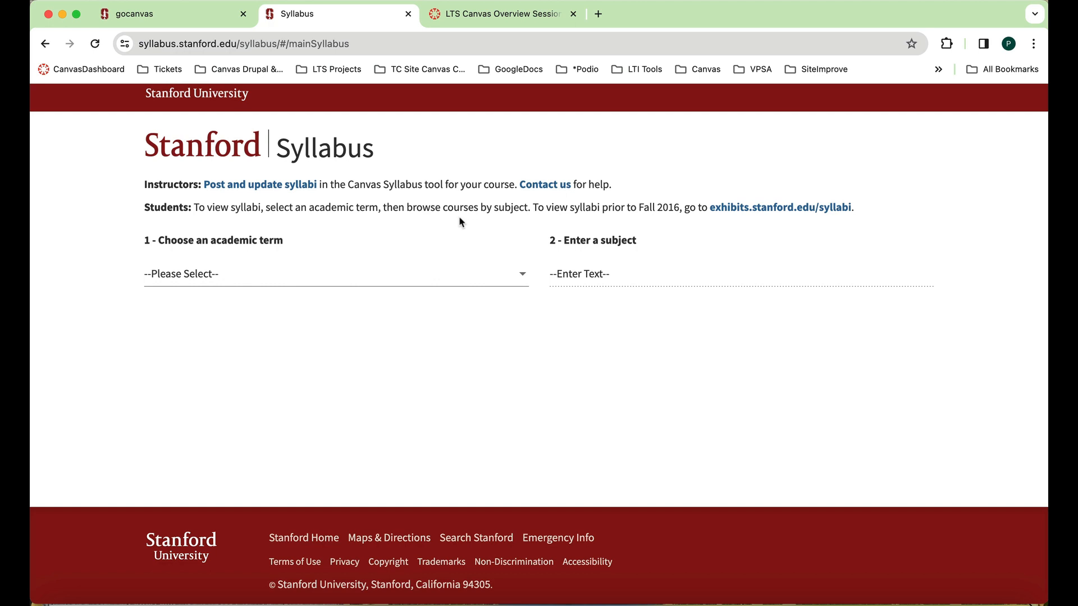
{"action": "left_click", "coordinate": [533, 19]}
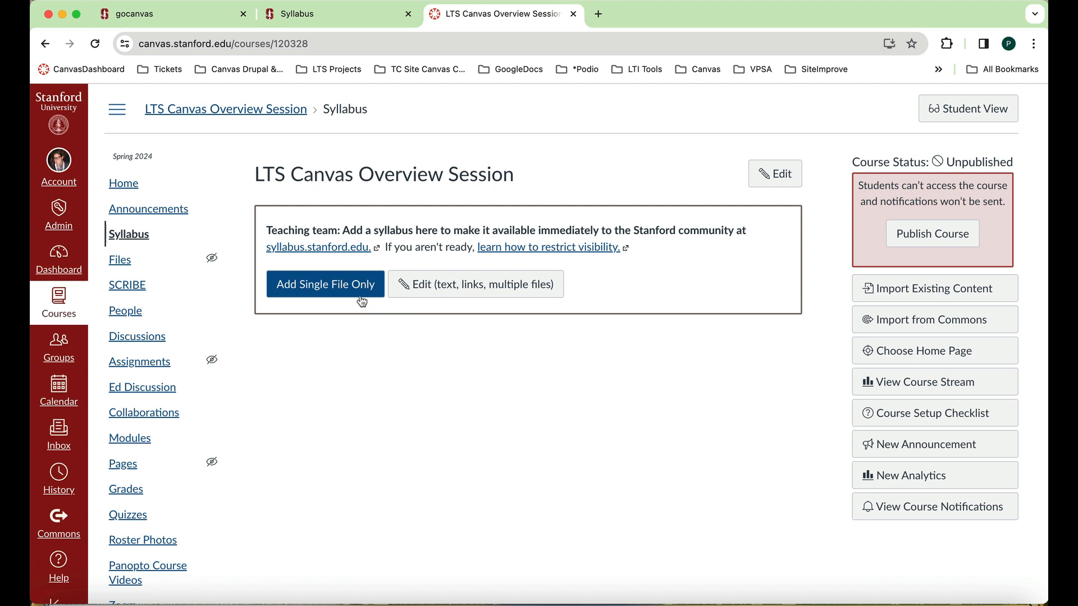
Review the computer and course-files sources for adding a single syllabus file, and leave without adding one
{"action": "left_click", "coordinate": [355, 279]}
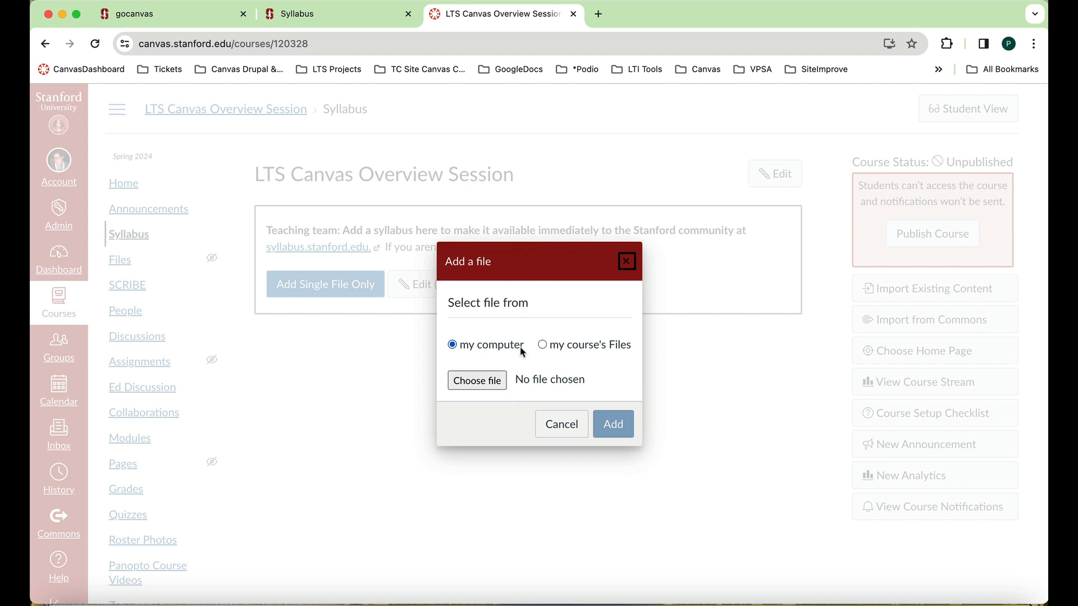
{"action": "left_click", "coordinate": [542, 345]}
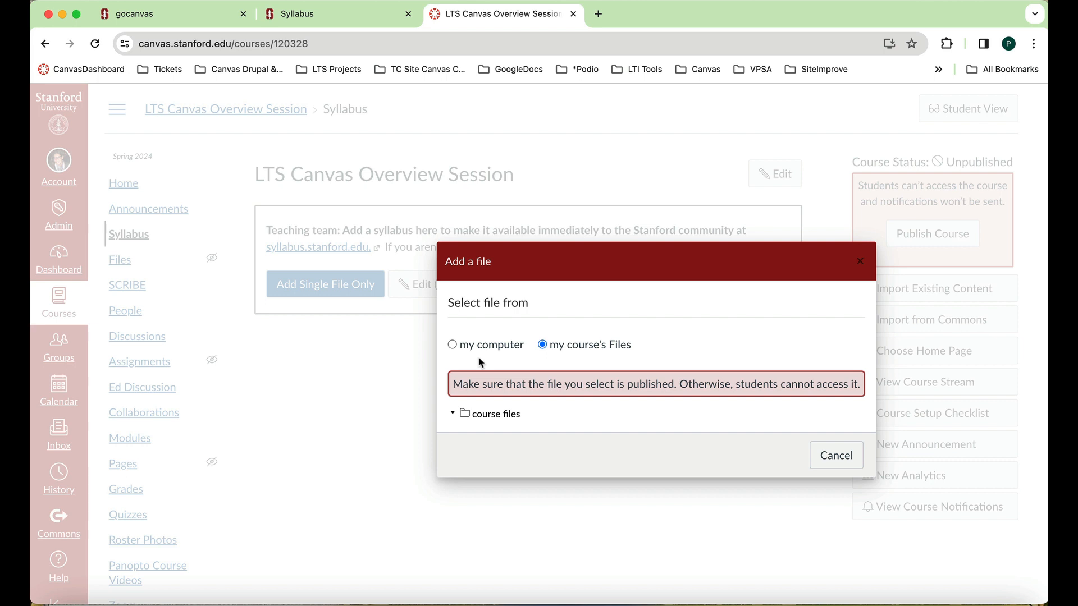
{"action": "left_click", "coordinate": [453, 345]}
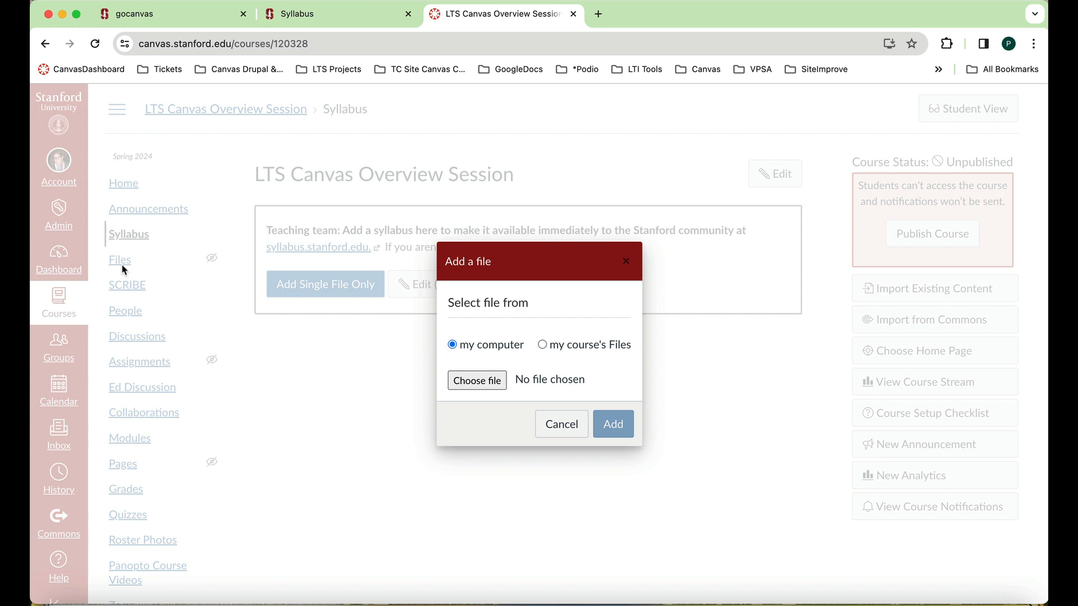
{"action": "left_click", "coordinate": [560, 424]}
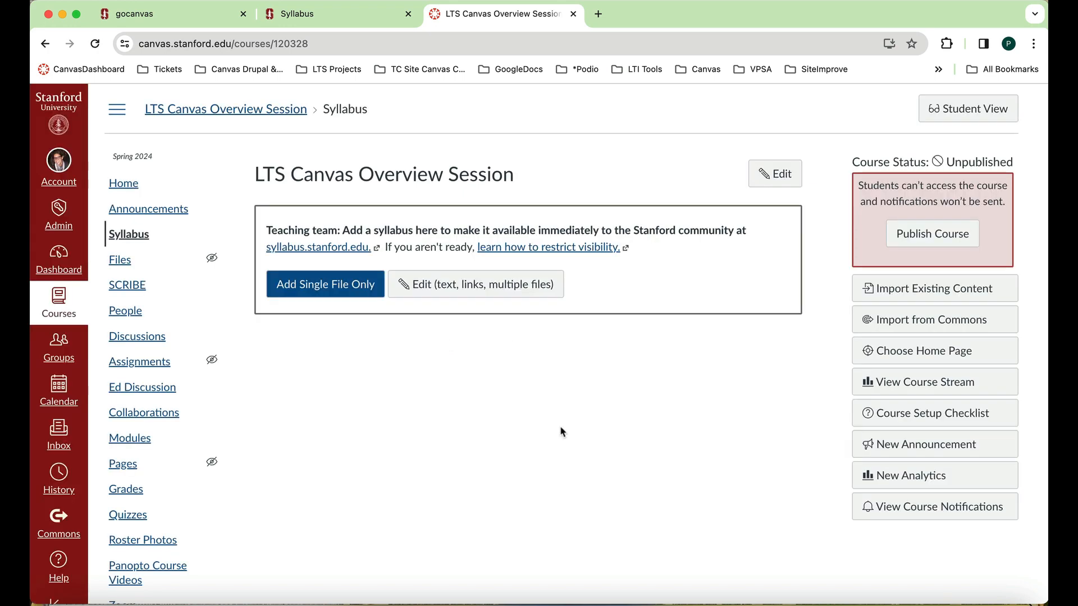
Open the syllabus for editing, look through the superscript, link, image and media options, and expand the additional formatting tools
{"action": "left_click", "coordinate": [414, 290]}
{"action": "left_click", "coordinate": [775, 181]}
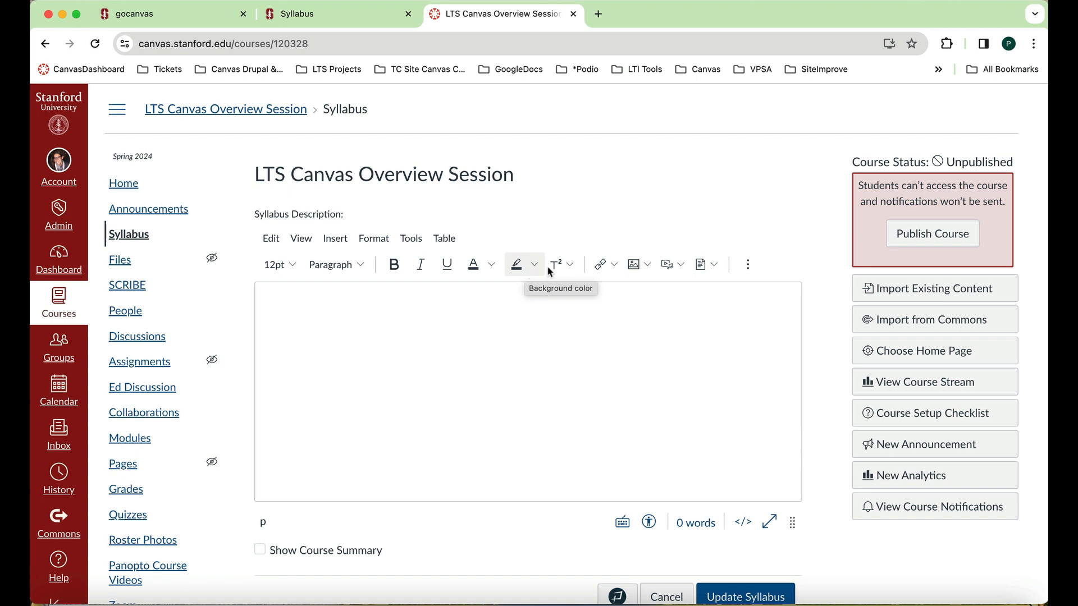
{"action": "left_click", "coordinate": [568, 269]}
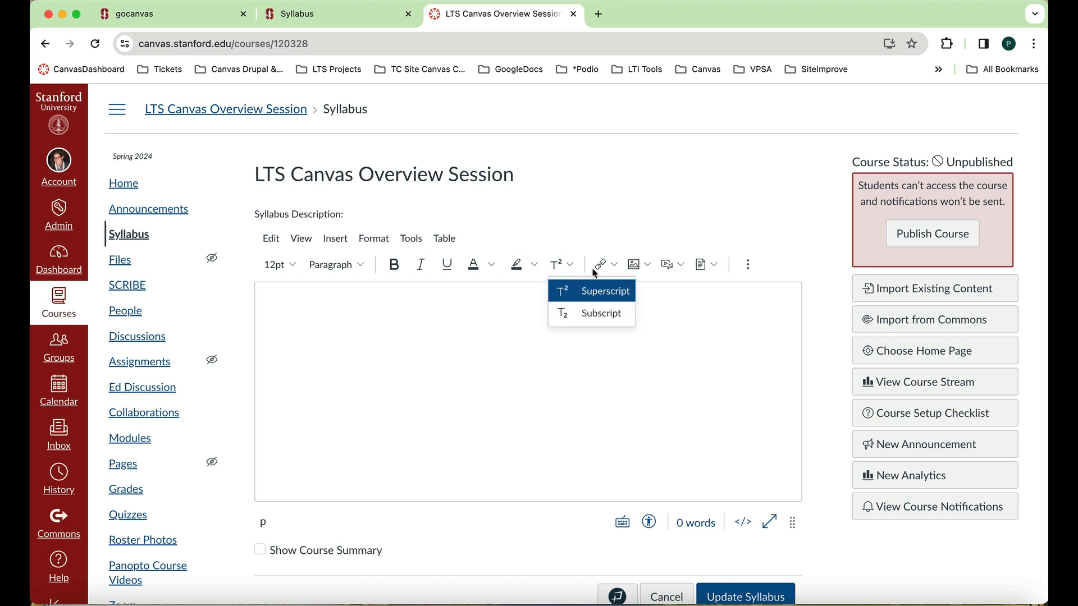
{"action": "left_click", "coordinate": [612, 272]}
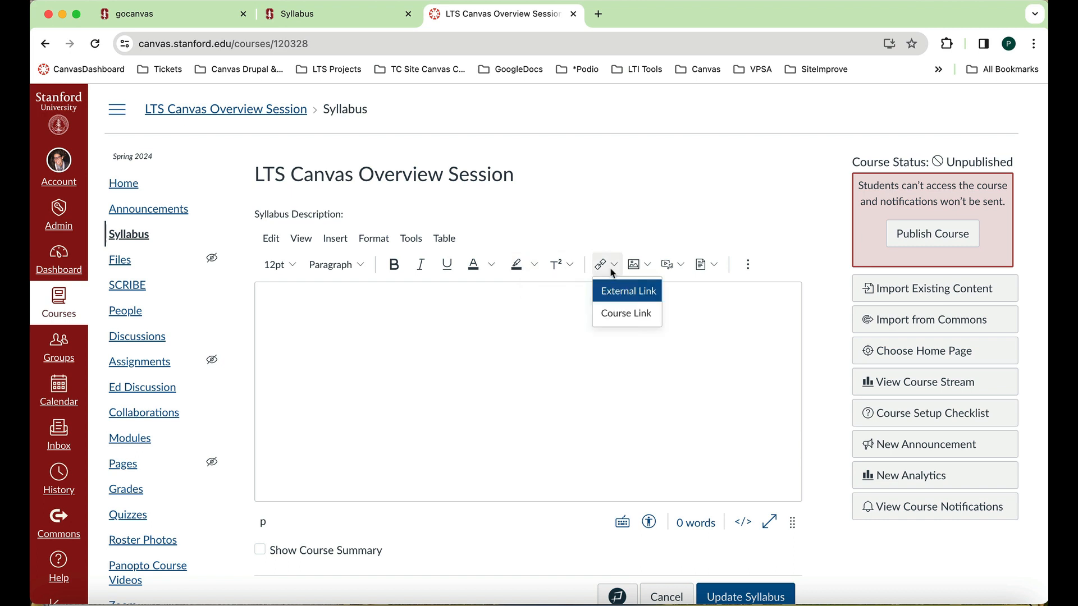
{"action": "left_click", "coordinate": [647, 268]}
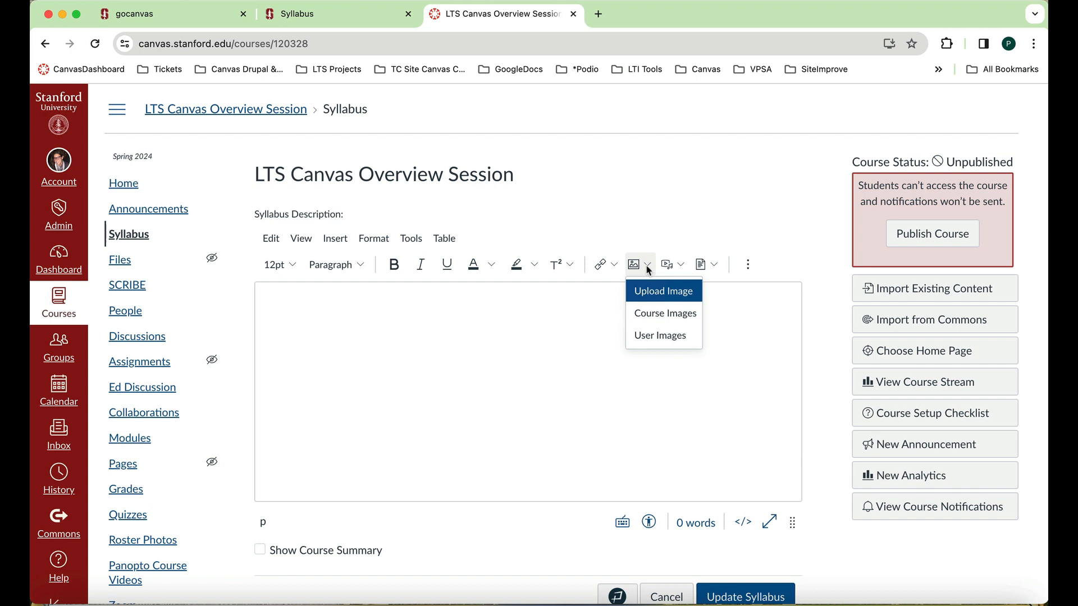
{"action": "left_click", "coordinate": [682, 268]}
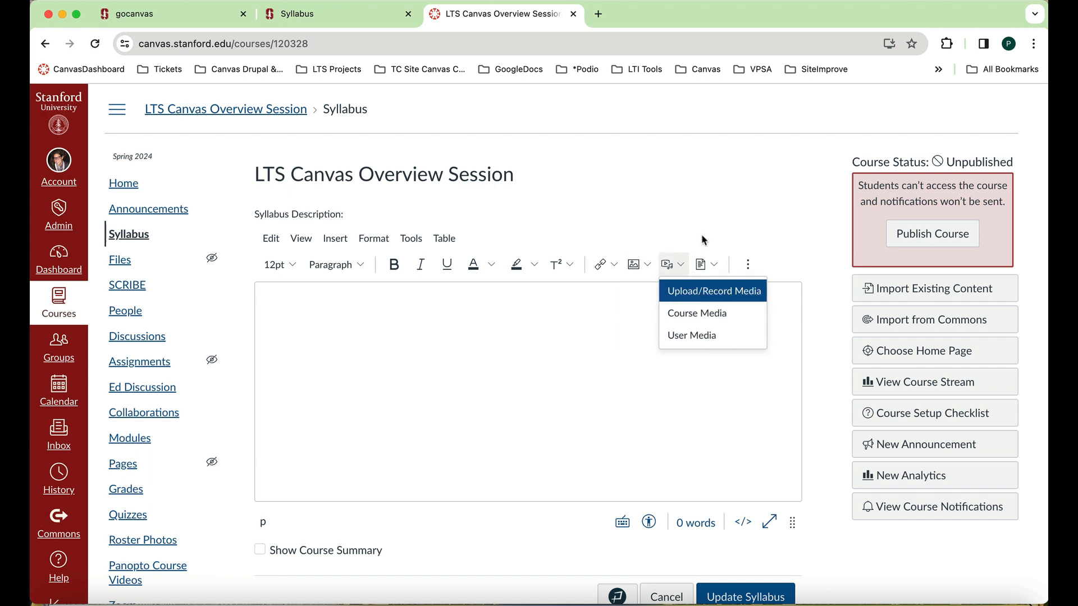
{"action": "left_click", "coordinate": [747, 265]}
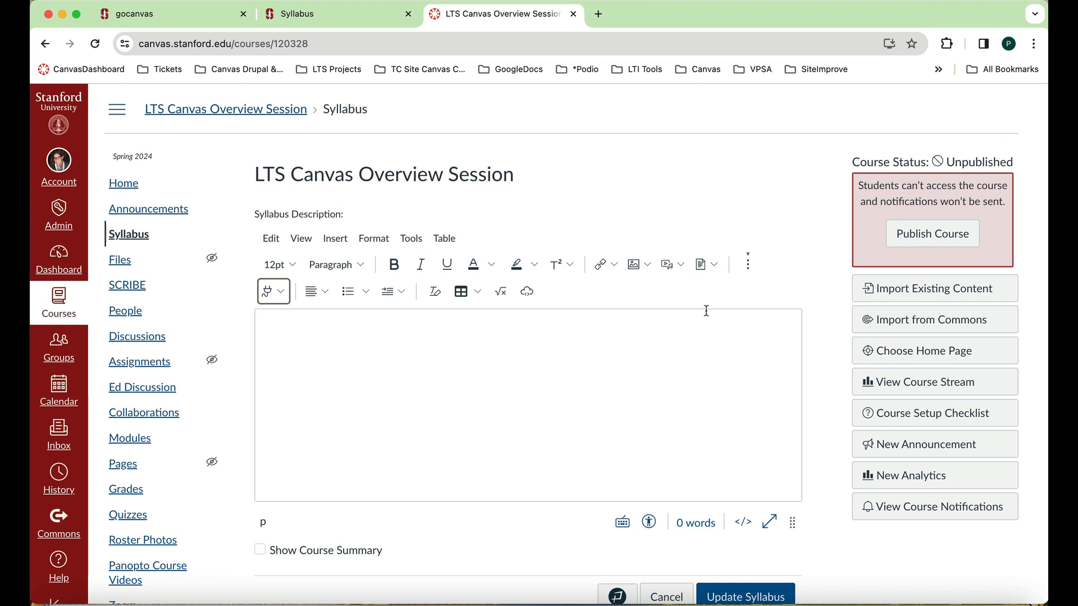
Start a document upload into the syllabus description and choose ASyllabusSpring24 from the 1CanvasCourseFiles folder on the Desktop
{"action": "left_click", "coordinate": [714, 267]}
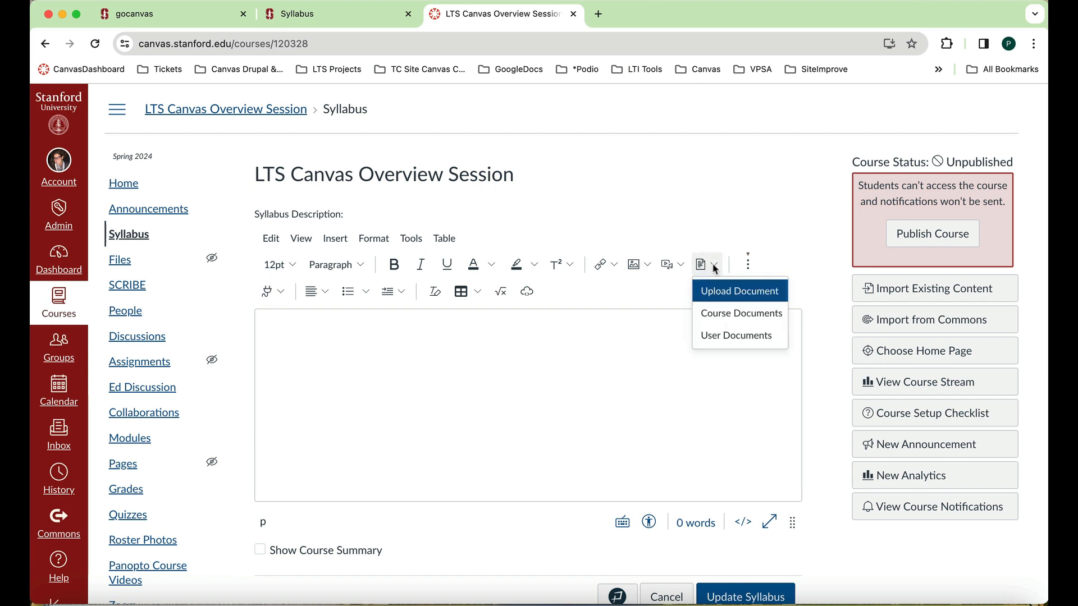
{"action": "left_click", "coordinate": [743, 297]}
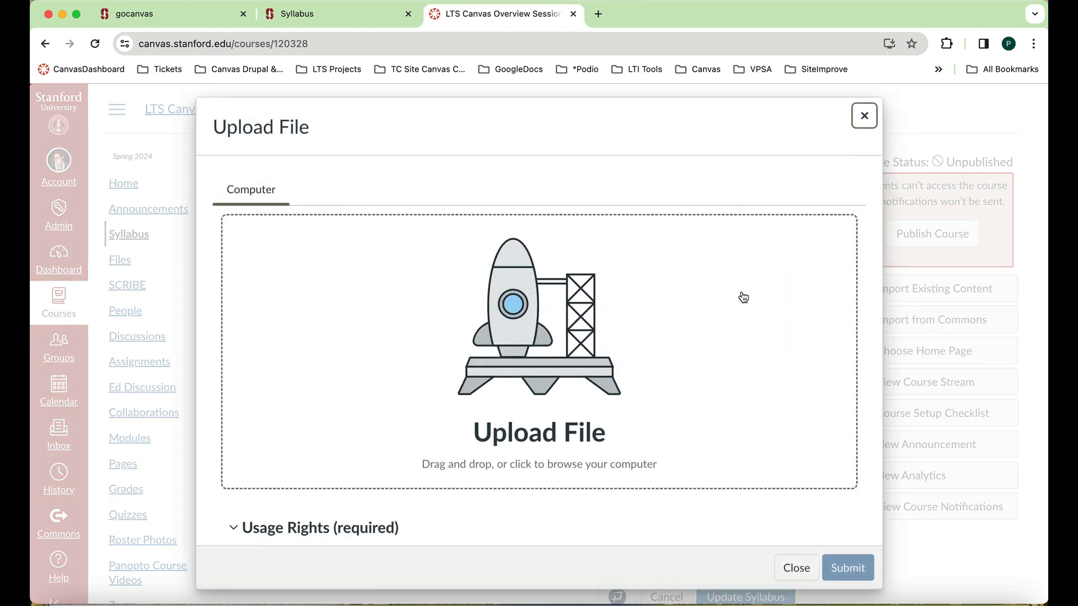
{"action": "left_click", "coordinate": [596, 359]}
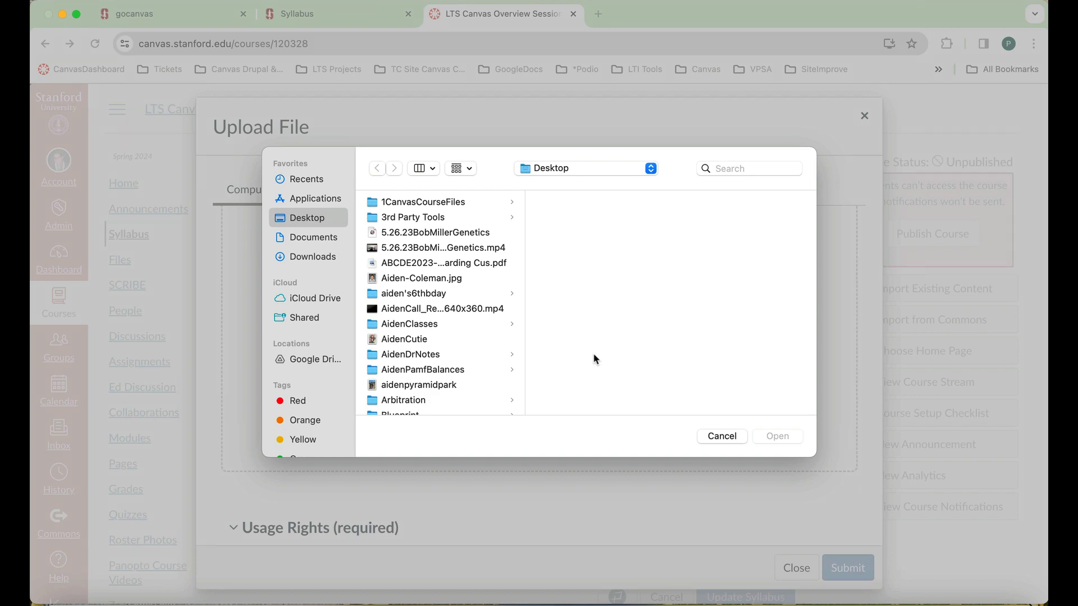
{"action": "left_click", "coordinate": [445, 201]}
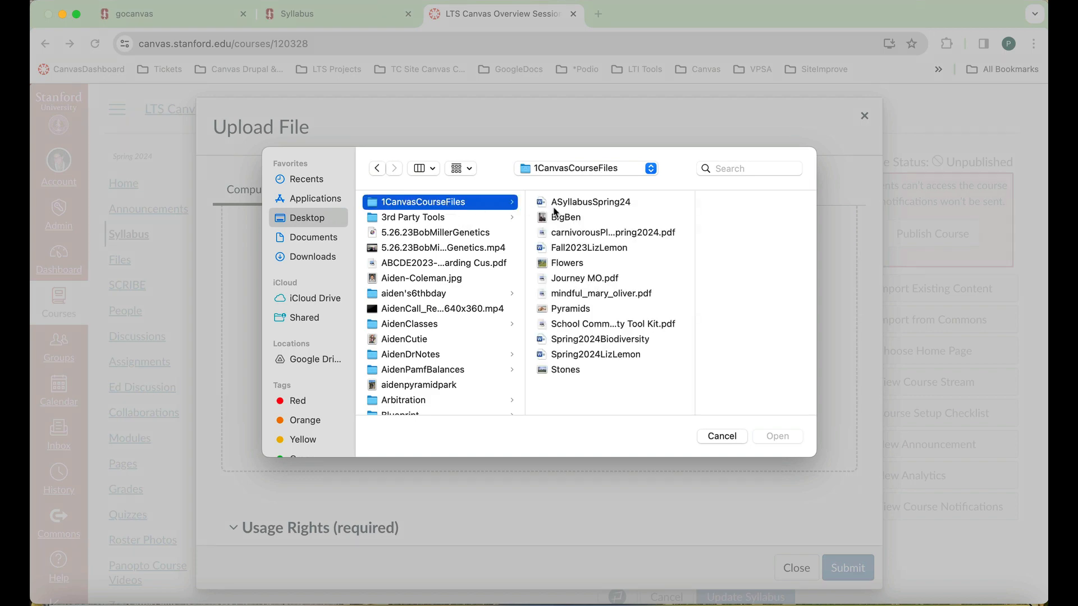
{"action": "left_click", "coordinate": [589, 204]}
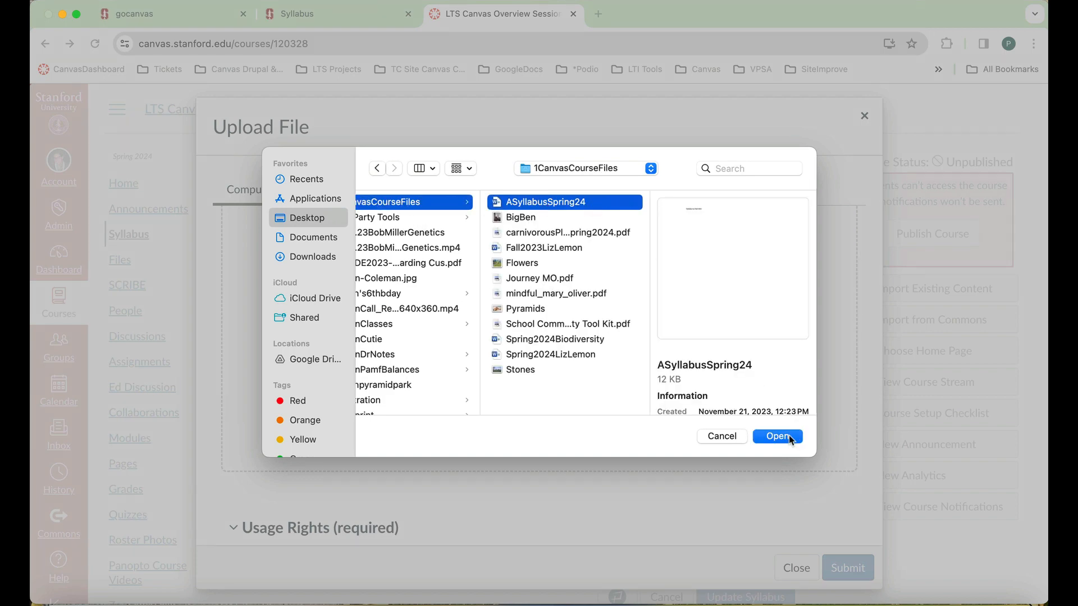
{"action": "left_click", "coordinate": [778, 437]}
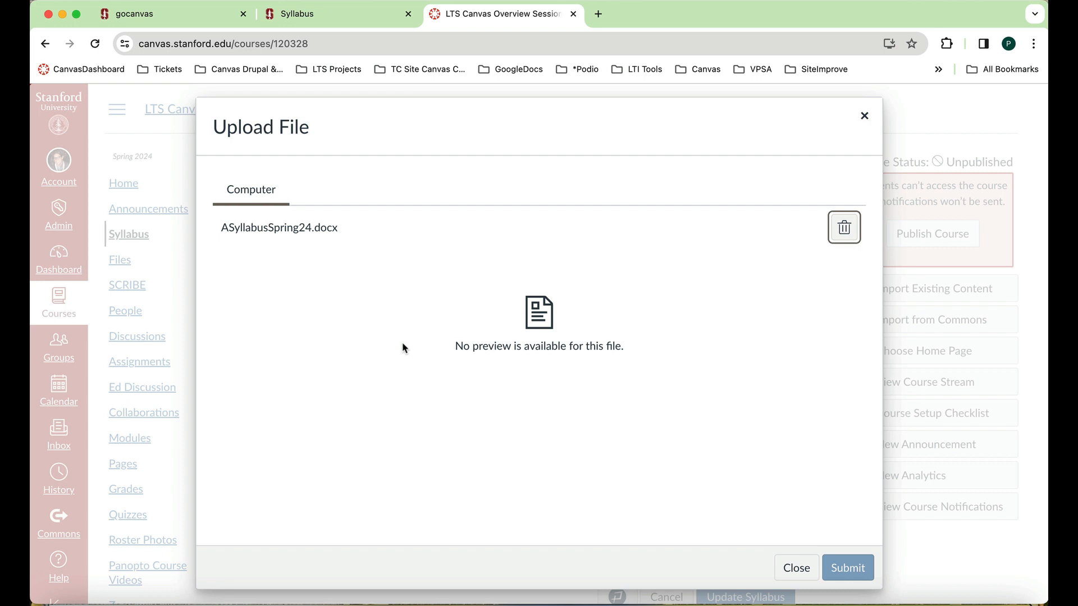
Submit the syllabus document with the usage right "I hold the copyright" and save the updated syllabus
{"action": "scroll", "coordinate": [403, 348], "scroll_direction": "down", "scroll_amount": 5}
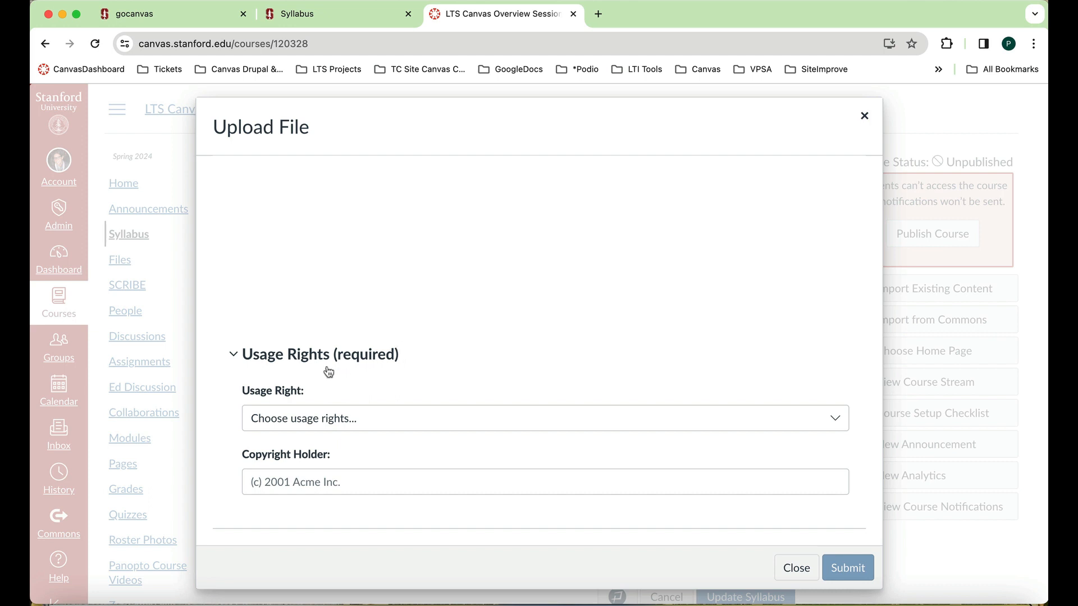
{"action": "left_click", "coordinate": [839, 419]}
{"action": "left_click", "coordinate": [778, 468]}
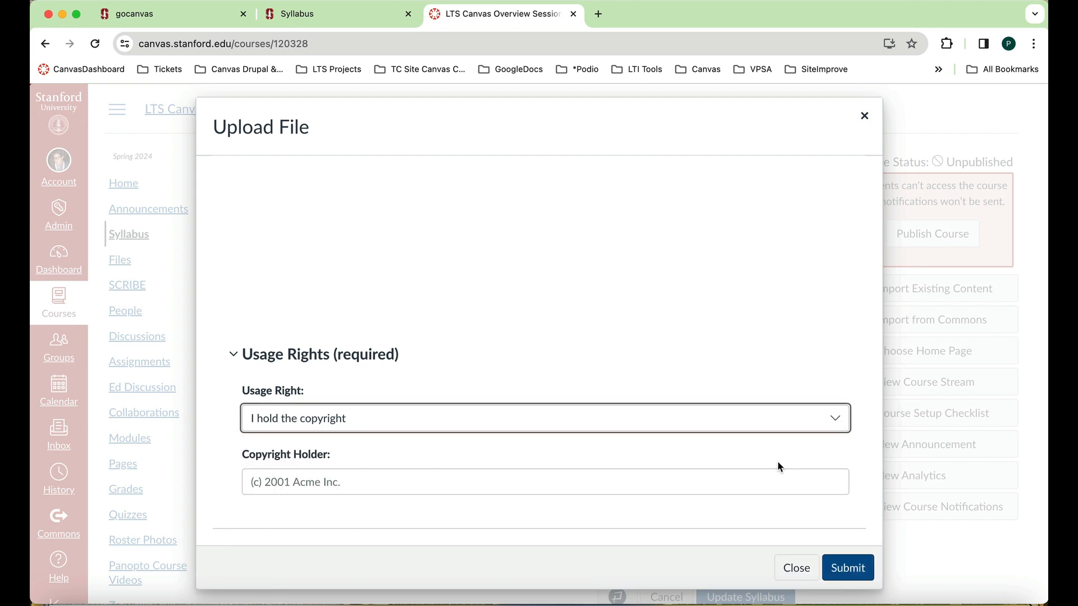
{"action": "left_click", "coordinate": [847, 568]}
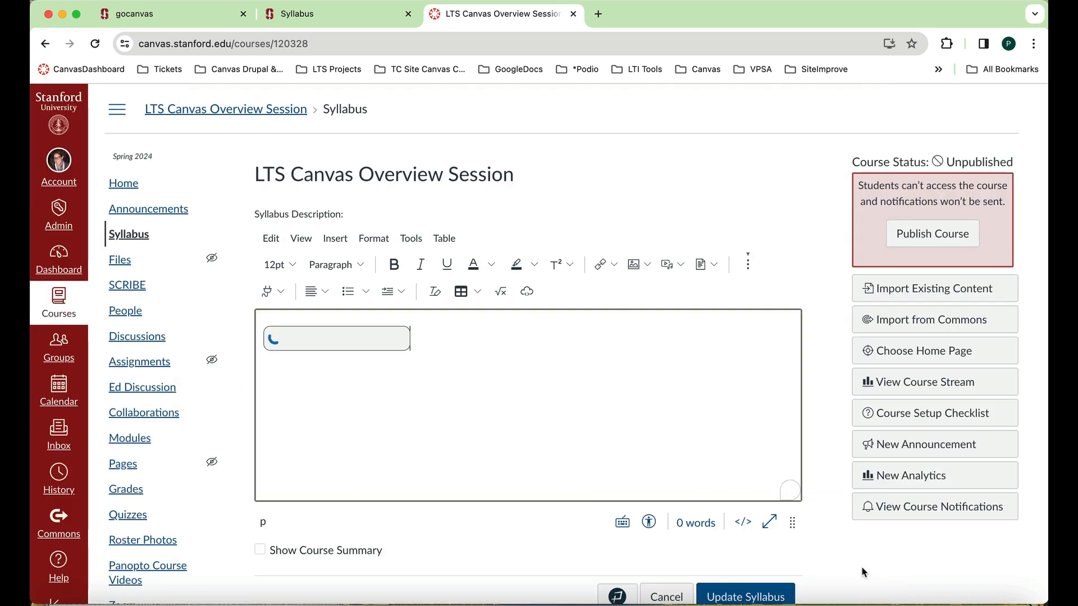
{"action": "scroll", "coordinate": [864, 572], "scroll_direction": "down", "scroll_amount": 1}
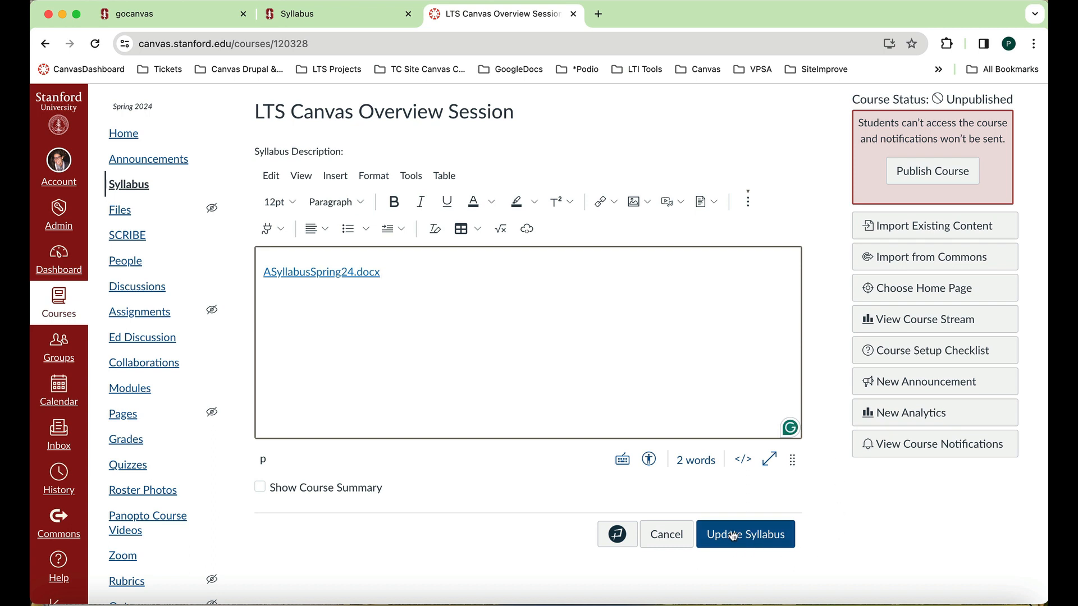
{"action": "left_click", "coordinate": [760, 536]}
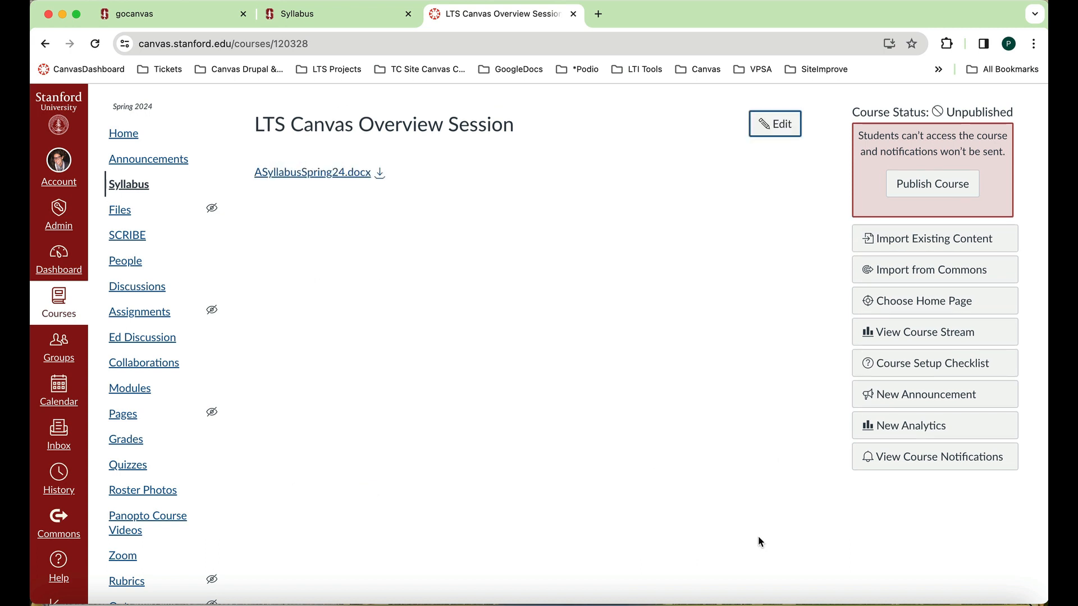
Open the course's Files area and upload carnivorousPlantsSpring2024.pdf from the 1CanvasCourseFiles folder
{"action": "scroll", "coordinate": [702, 361], "scroll_direction": "up", "scroll_amount": 2}
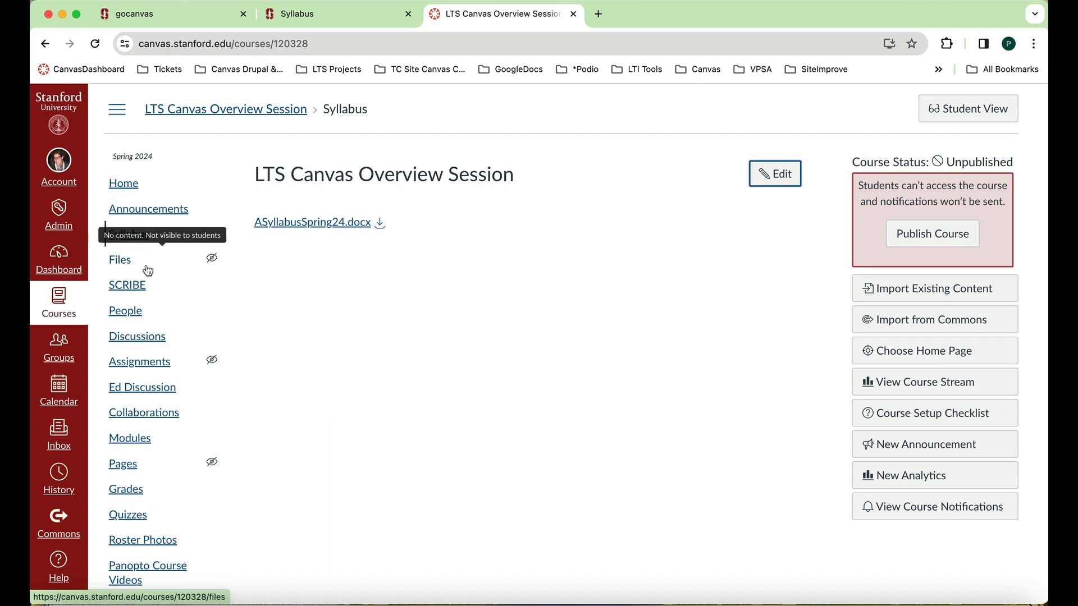
{"action": "left_click", "coordinate": [125, 264]}
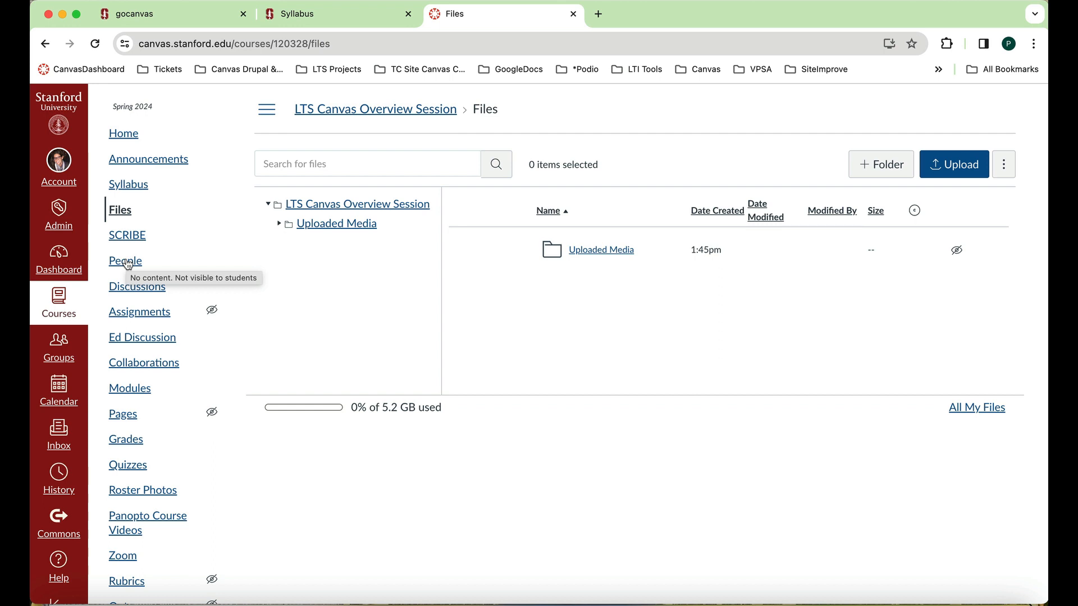
{"action": "left_click", "coordinate": [953, 176]}
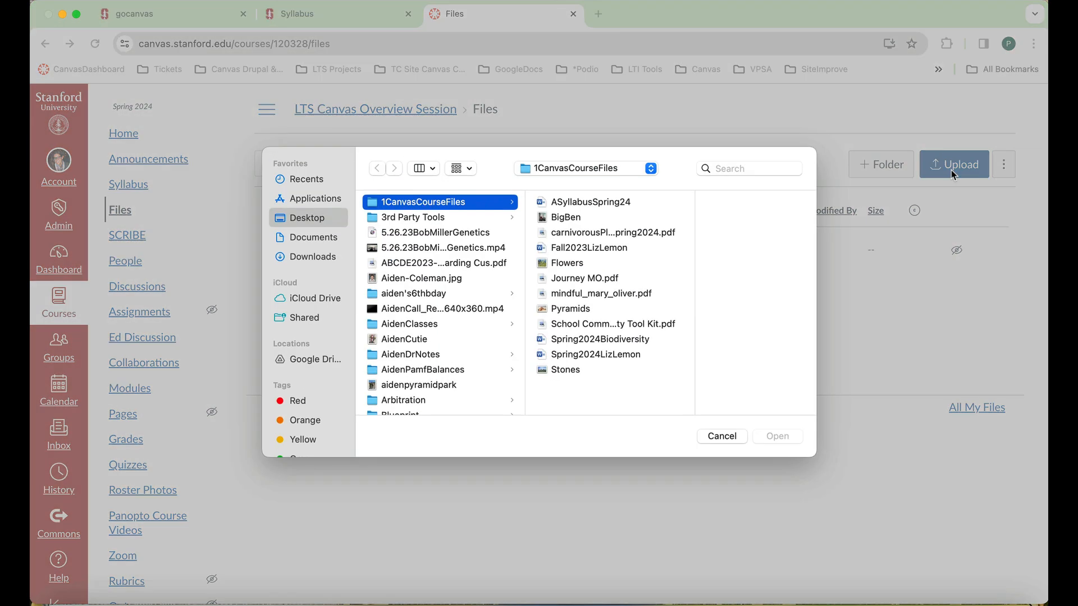
{"action": "left_click", "coordinate": [612, 232]}
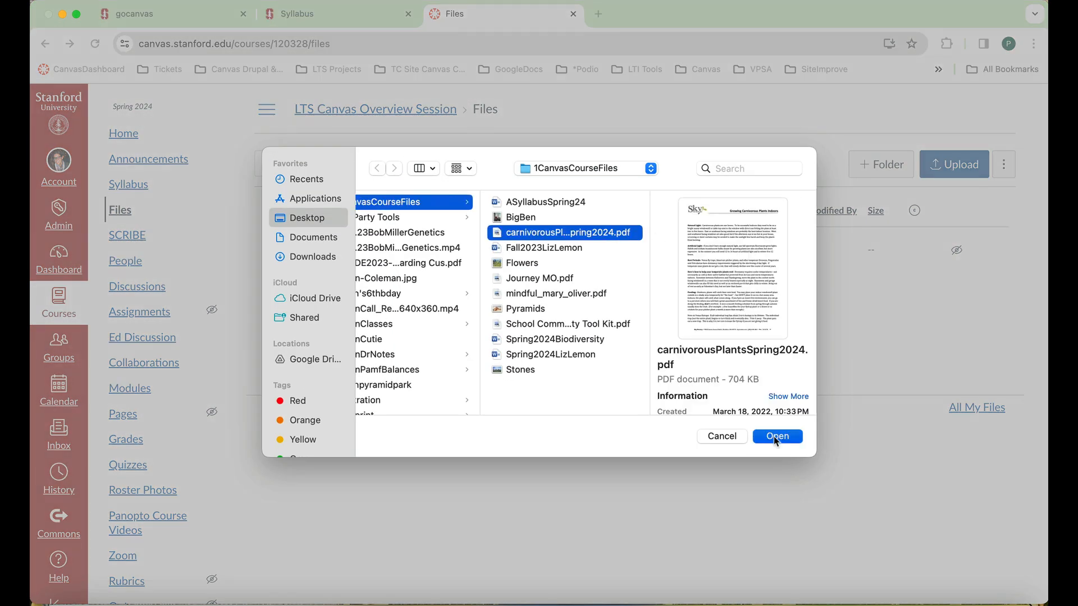
{"action": "left_click", "coordinate": [775, 436]}
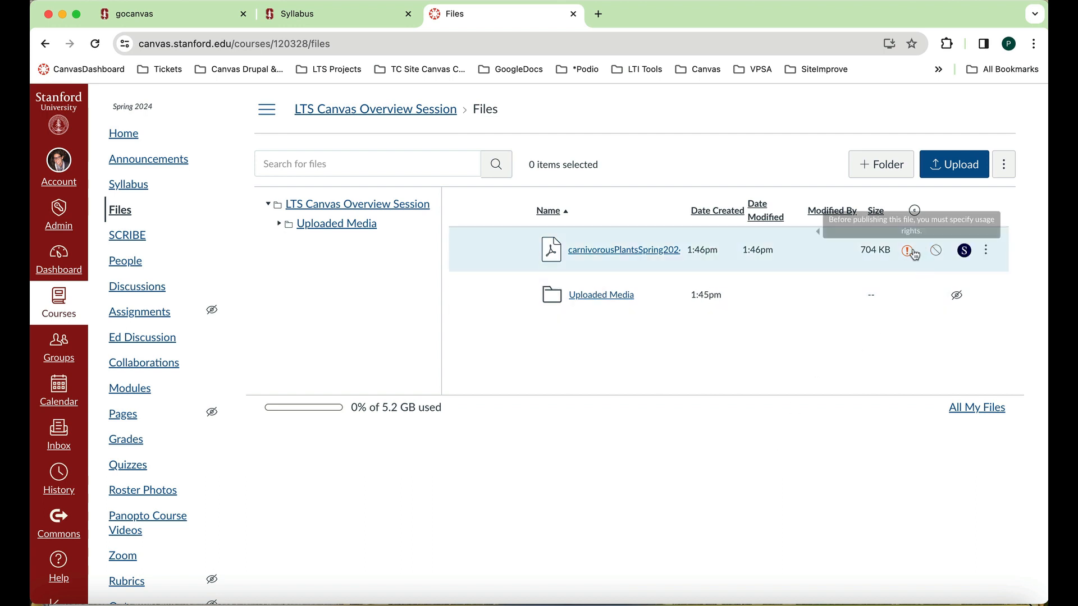
Set the usage right of carnivorousPlantsSpring2024.pdf to "I hold the copyright", set its availability to Publish and save
{"action": "mouse_move", "coordinate": [908, 260]}
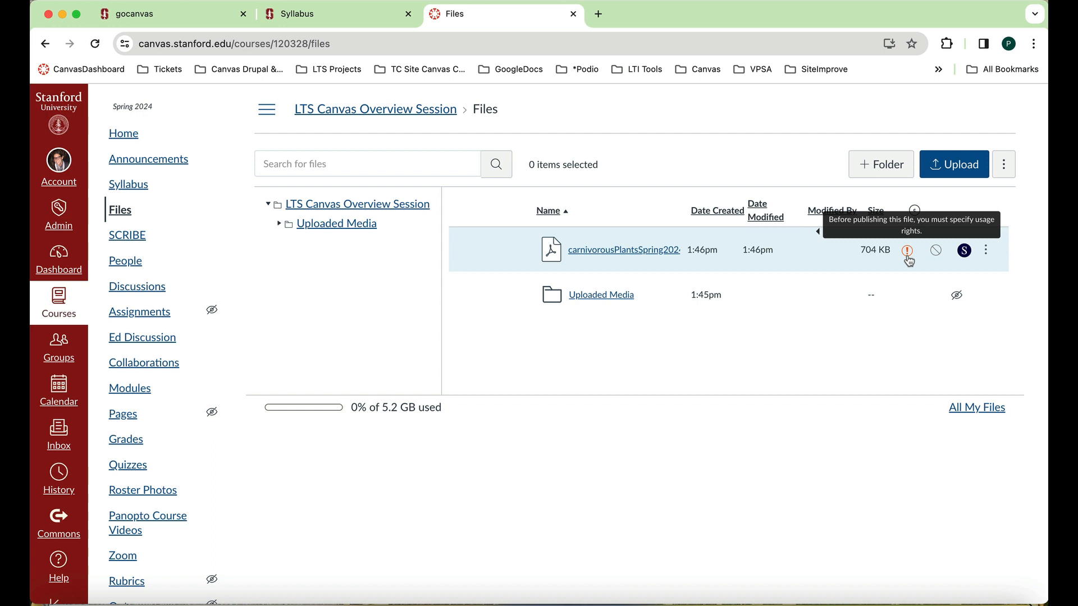
{"action": "left_click", "coordinate": [908, 253]}
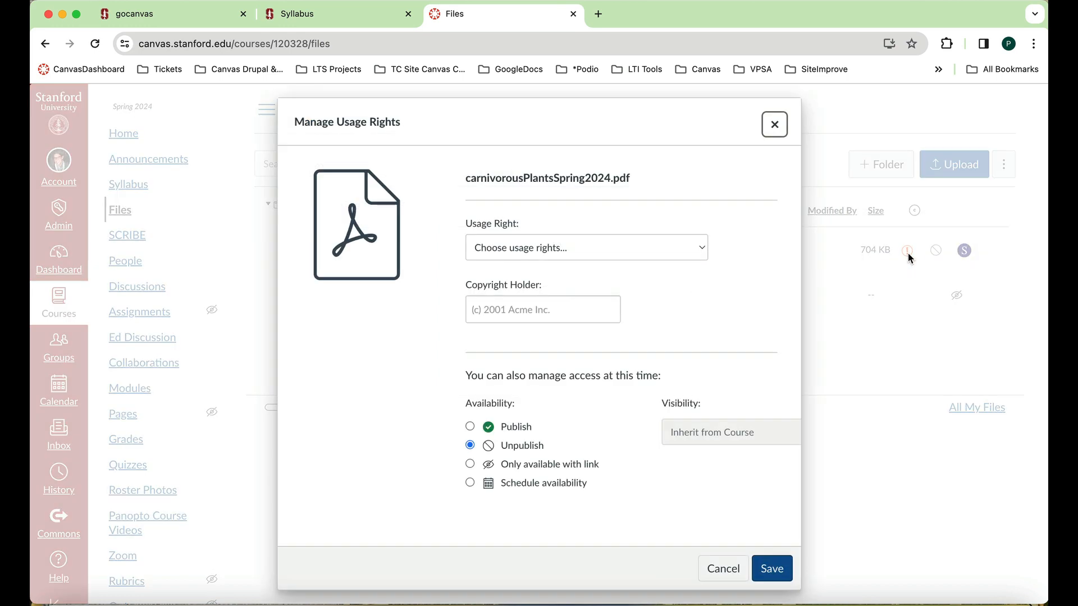
{"action": "left_click", "coordinate": [703, 248]}
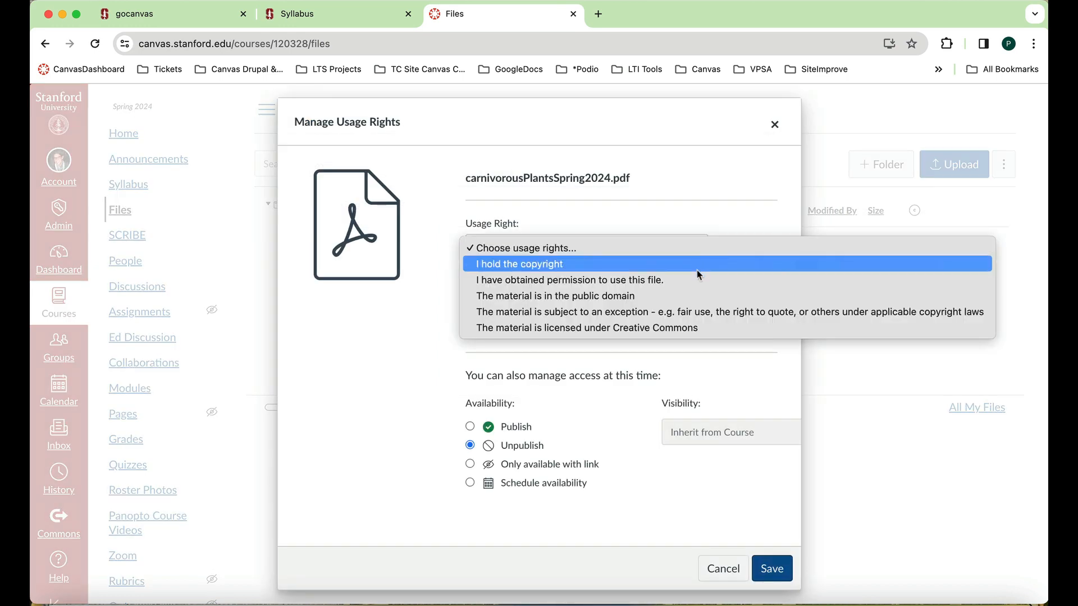
{"action": "left_click", "coordinate": [676, 266]}
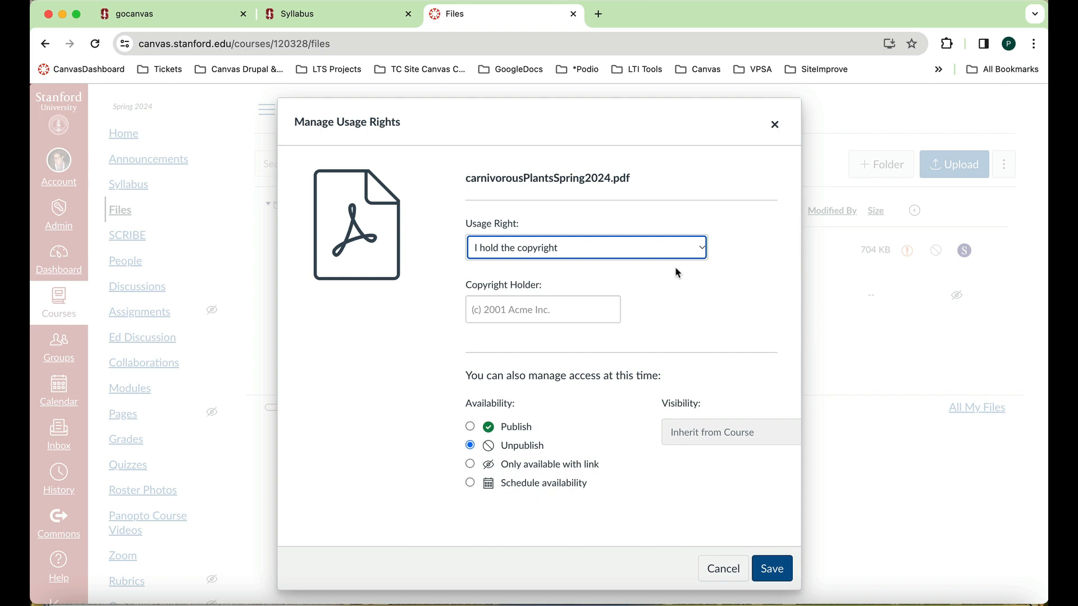
{"action": "left_click", "coordinate": [469, 428]}
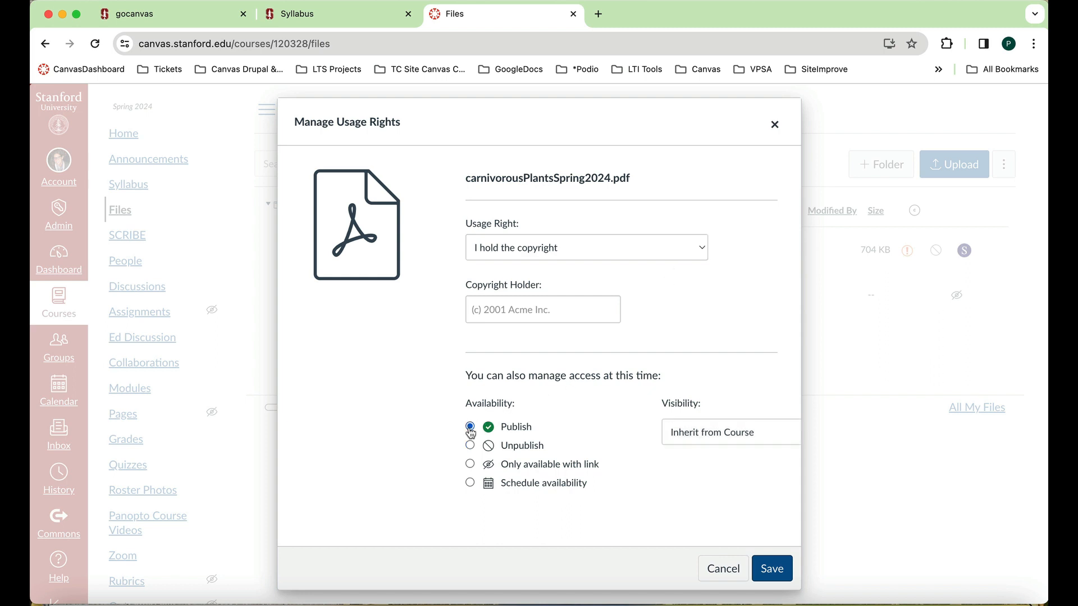
{"action": "left_click", "coordinate": [773, 579]}
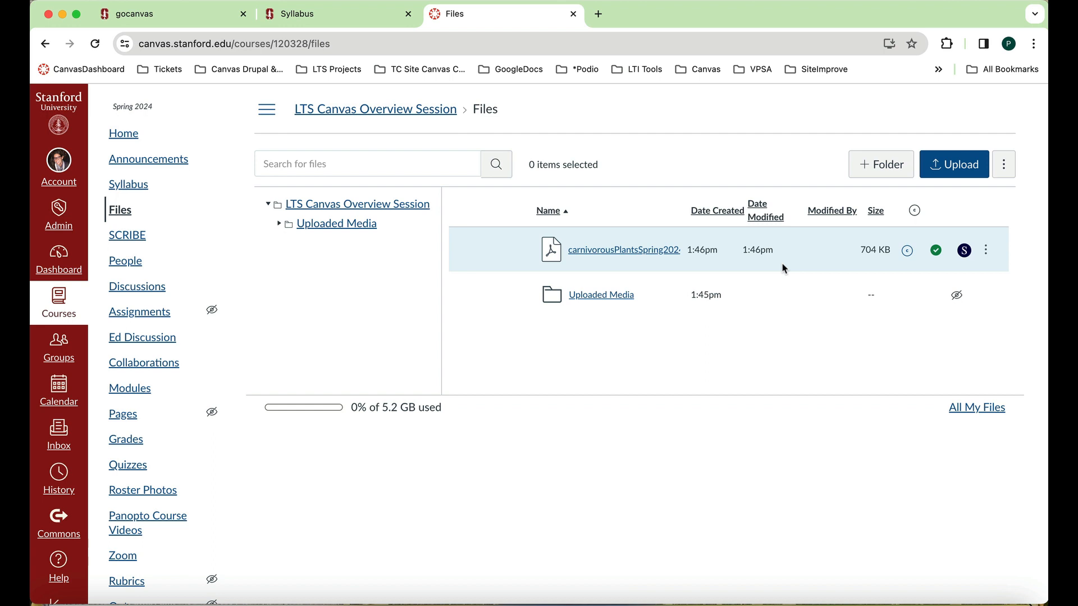
Create a folder named "Week 1: Unit 1" in the course's Files area
{"action": "left_click", "coordinate": [882, 168]}
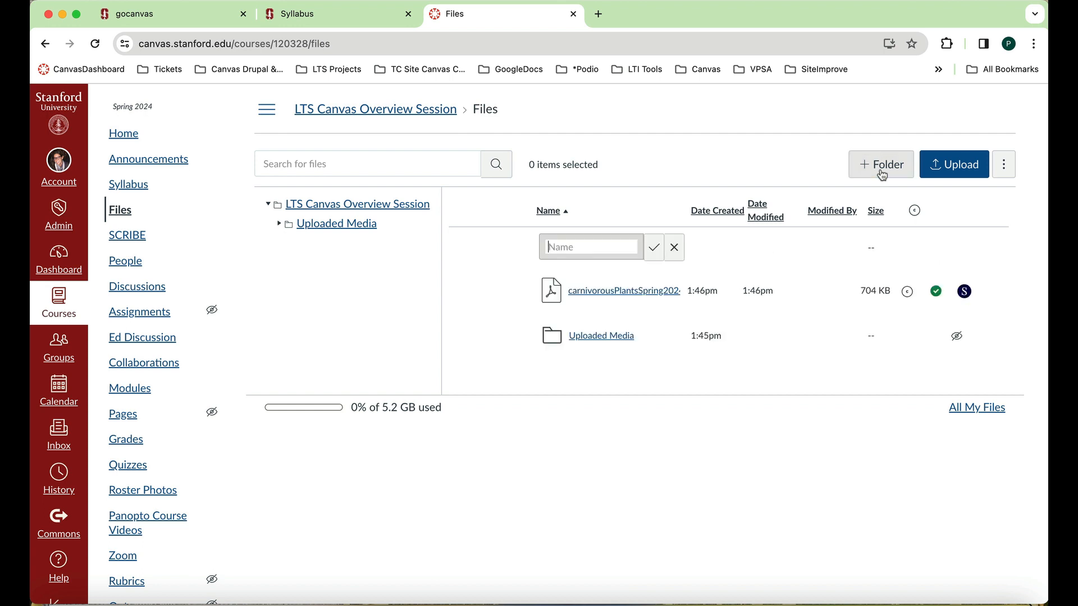
{"action": "type", "text": "Week 1: Unit 1"}
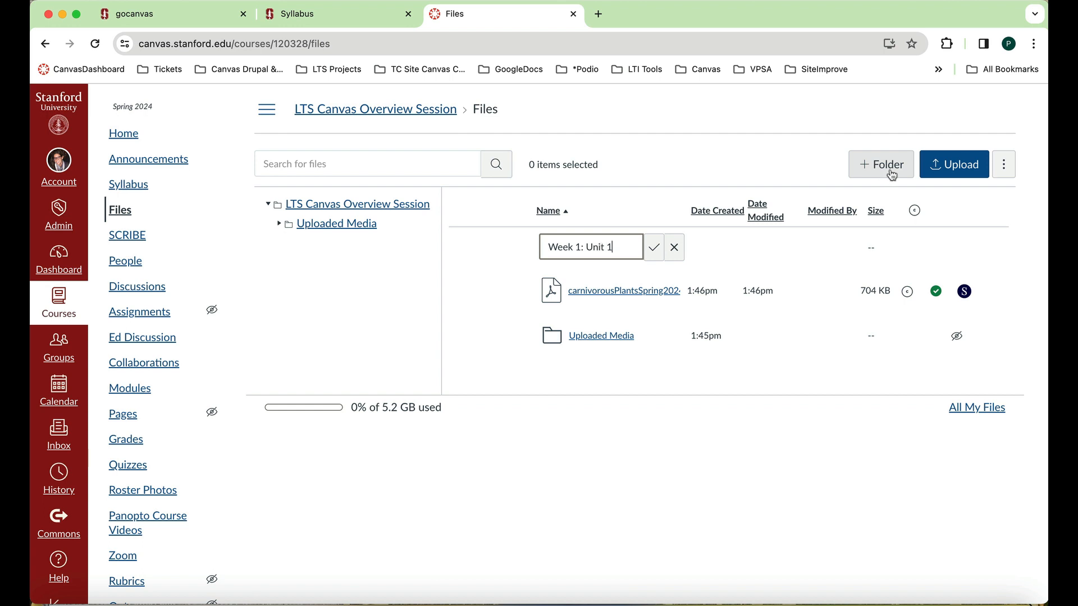
{"action": "key", "text": "Return"}
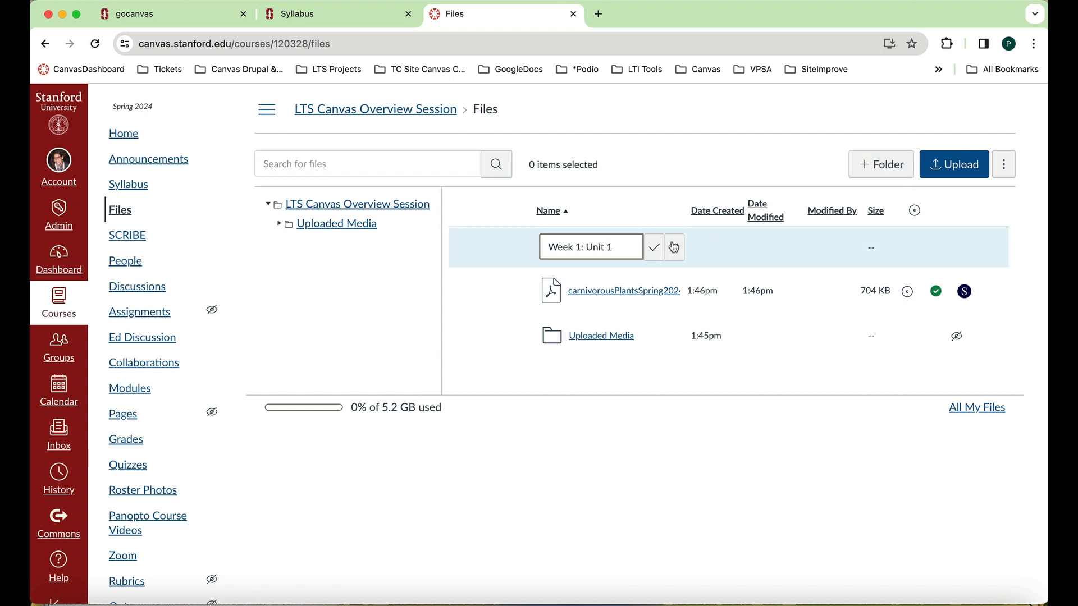
Add two more folders to the course files, named "Project 1" and "Week 2: Unit 2"
{"action": "left_click", "coordinate": [882, 174]}
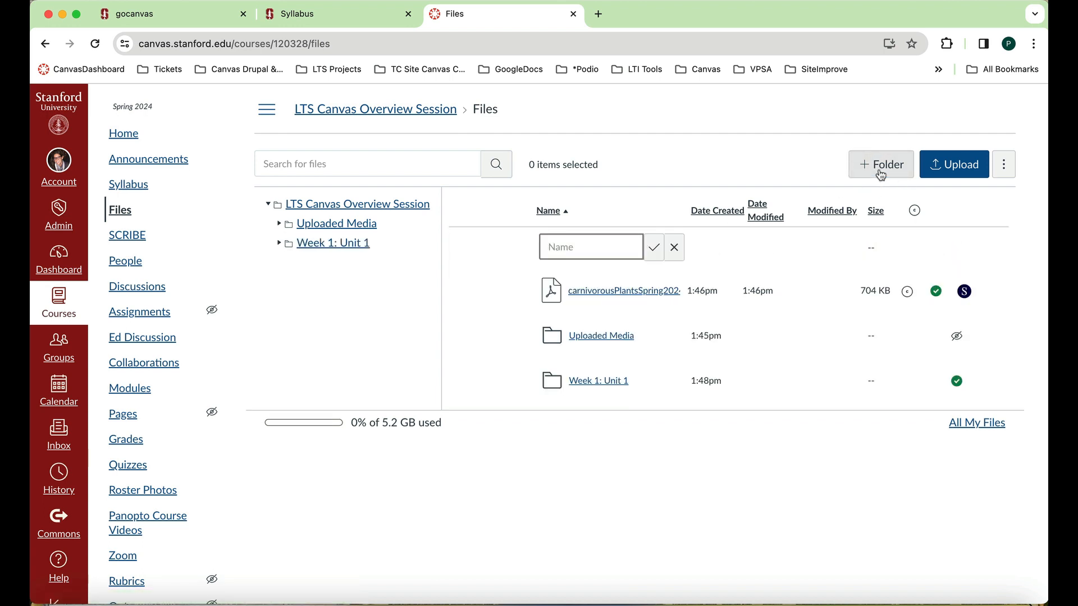
{"action": "type", "text": "Project 1"}
{"action": "left_click", "coordinate": [896, 168]}
{"action": "left_click", "coordinate": [894, 170]}
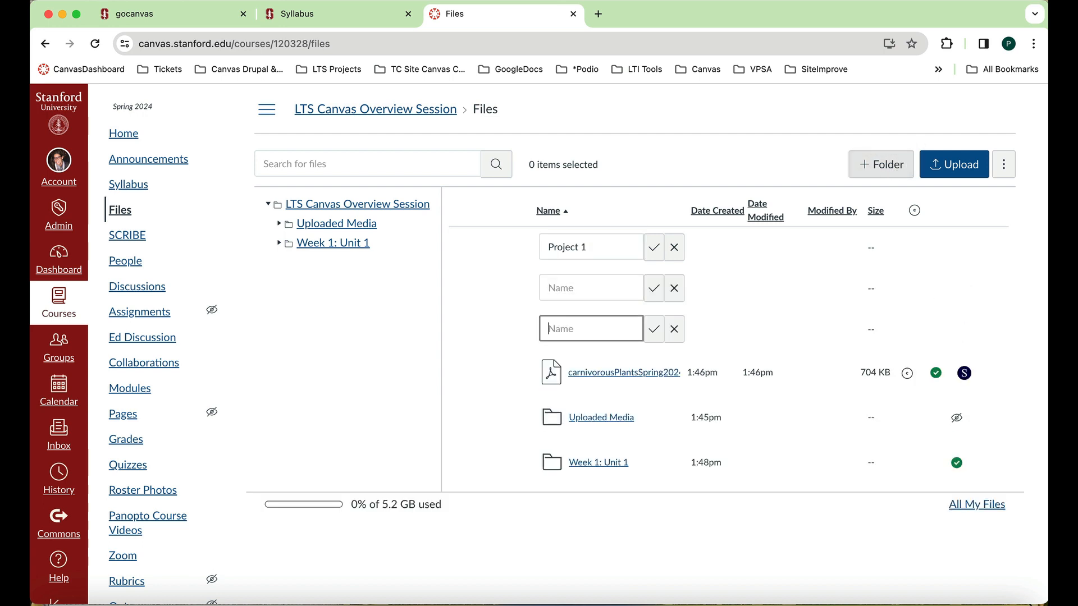
{"action": "type", "text": "Week 2: Unit 2"}
{"action": "left_click", "coordinate": [654, 331]}
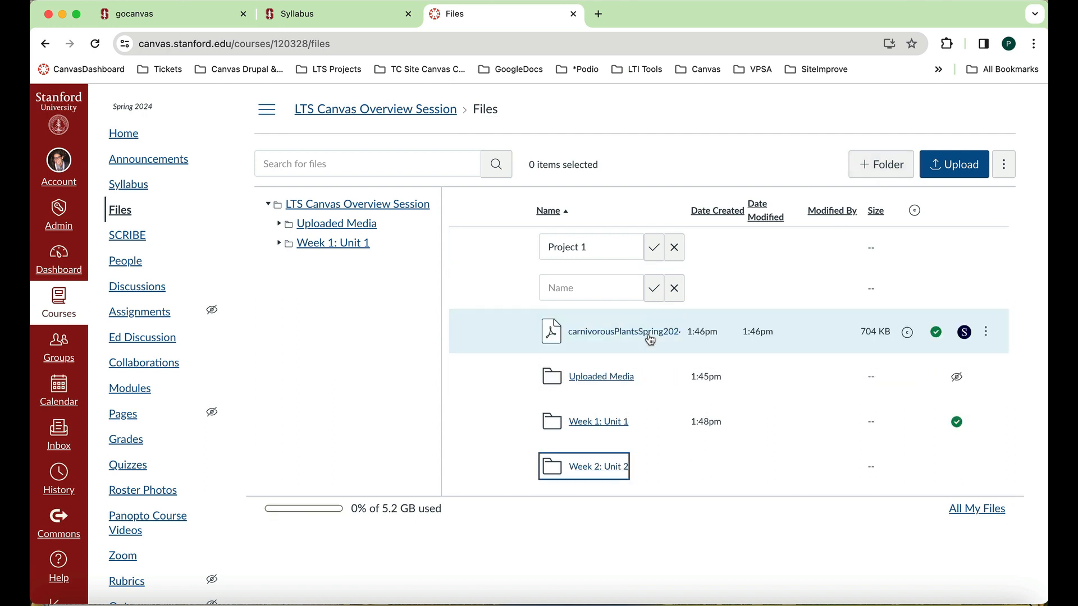
{"action": "left_click", "coordinate": [654, 248]}
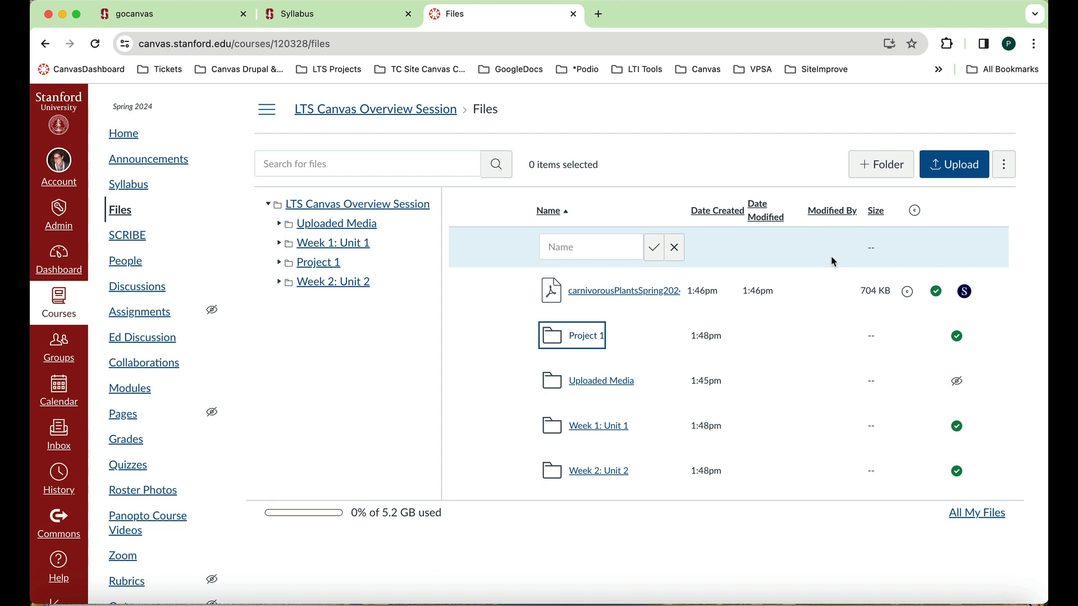
Upload mindful_mary_oliver.pdf and Spring2024Biodiversity from the 1CanvasCourseFiles folder to the course files
{"action": "left_click", "coordinate": [954, 166]}
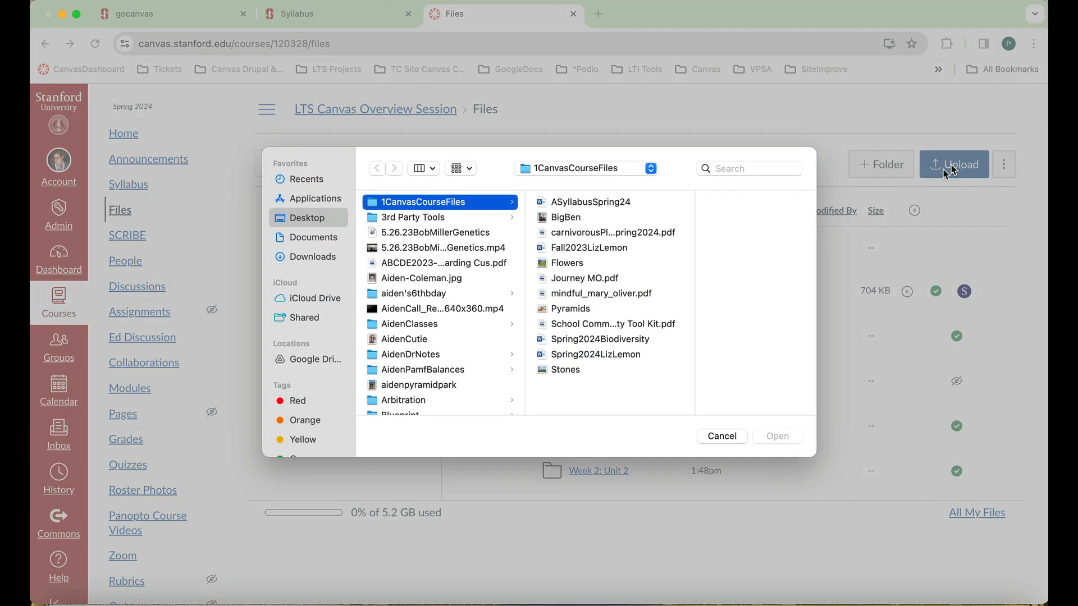
{"action": "left_click", "coordinate": [606, 293]}
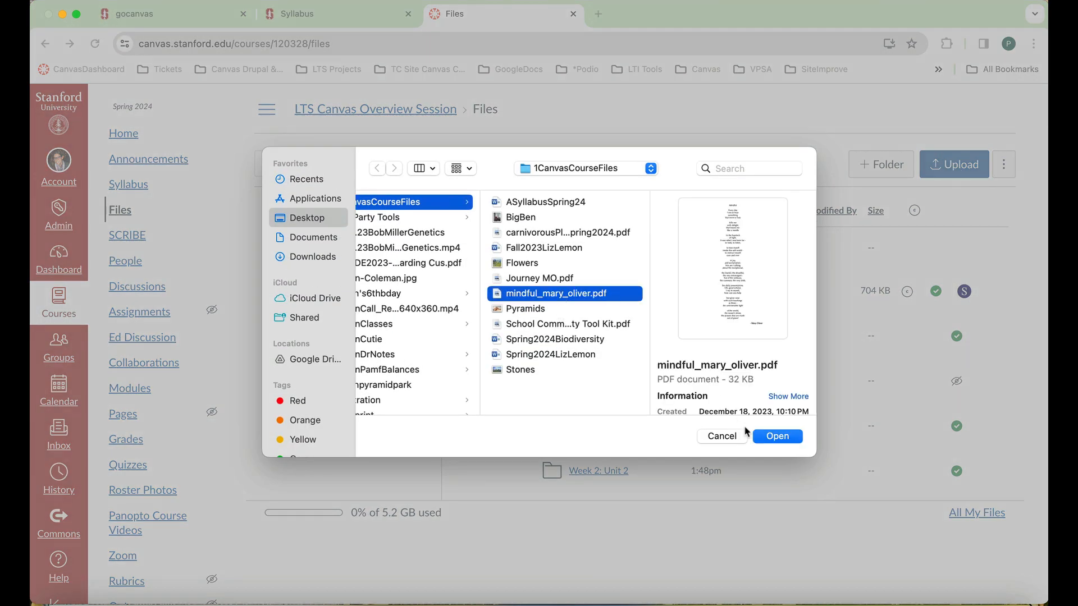
{"action": "left_click", "coordinate": [777, 436]}
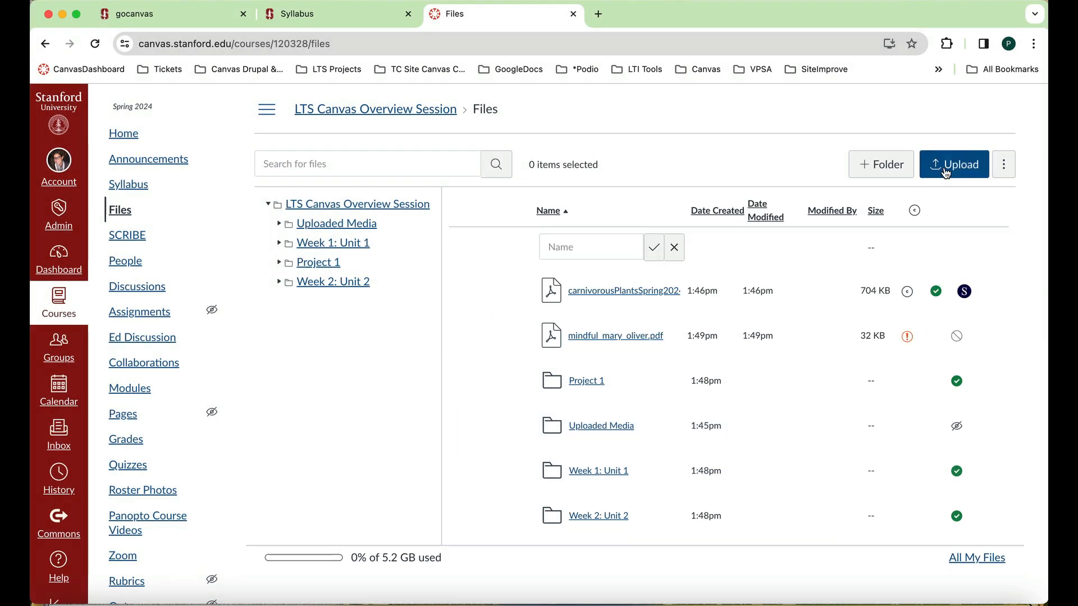
{"action": "left_click", "coordinate": [946, 172]}
{"action": "left_click", "coordinate": [645, 339]}
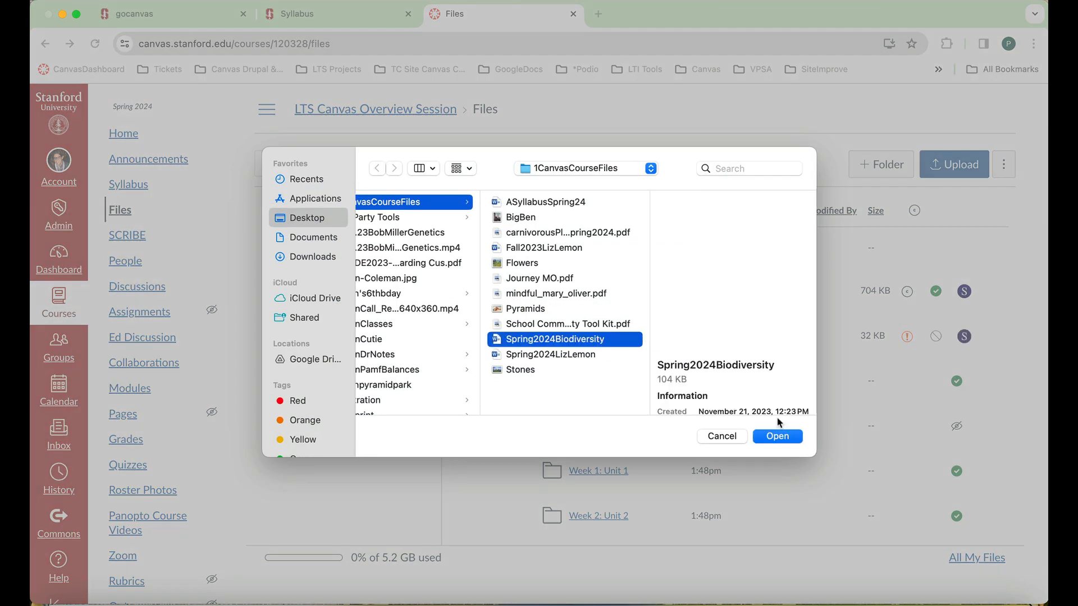
{"action": "left_click", "coordinate": [777, 436]}
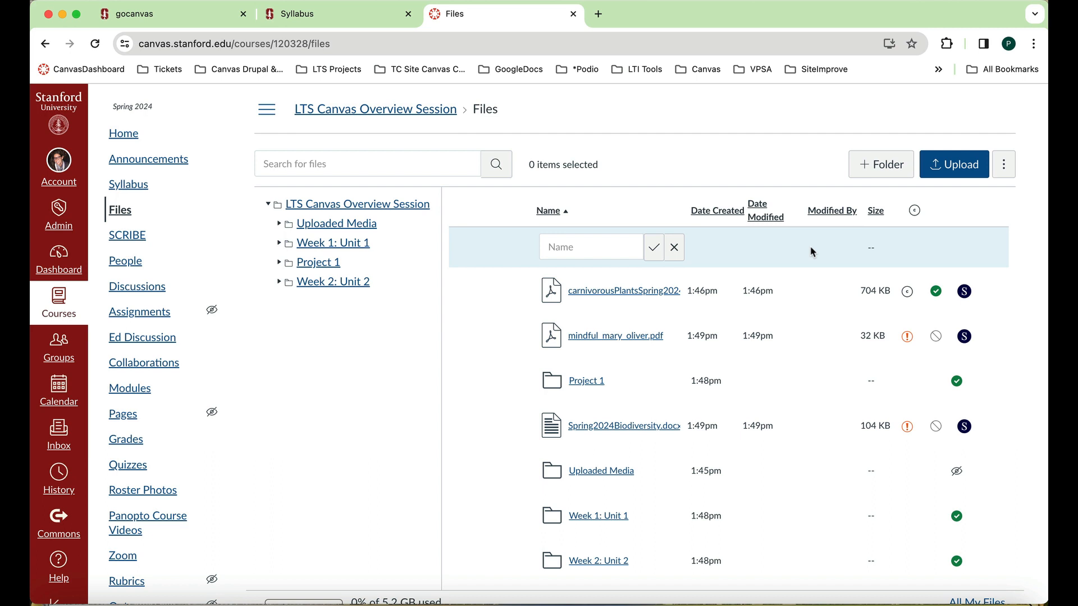
Select all course files and folders, set their usage right to "I hold the copyright", publish them, save, and accept the pending folder's default name
{"action": "key", "text": "super+a"}
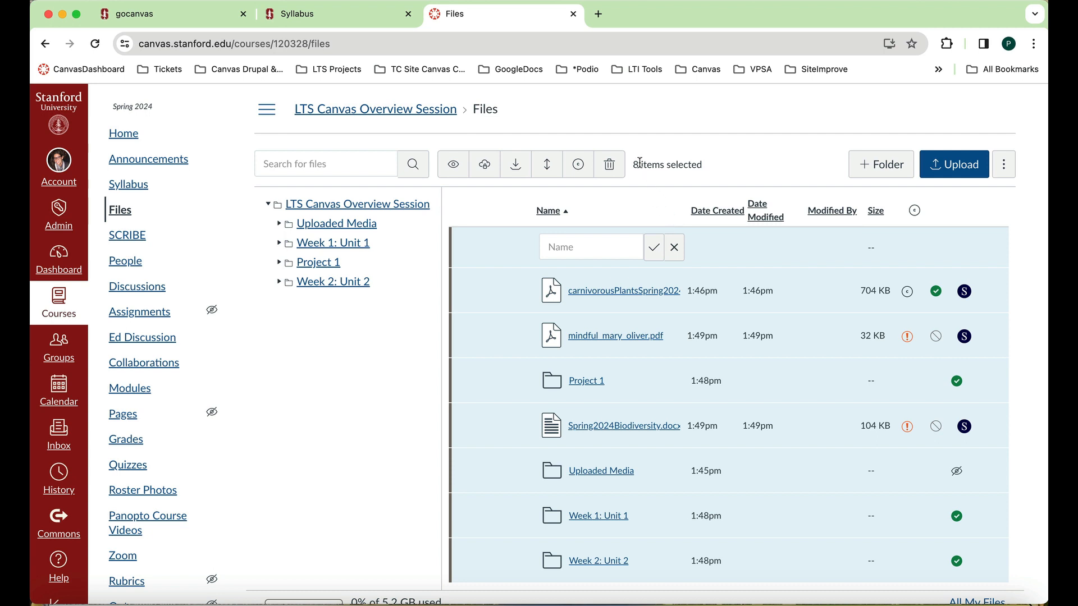
{"action": "left_click", "coordinate": [579, 165]}
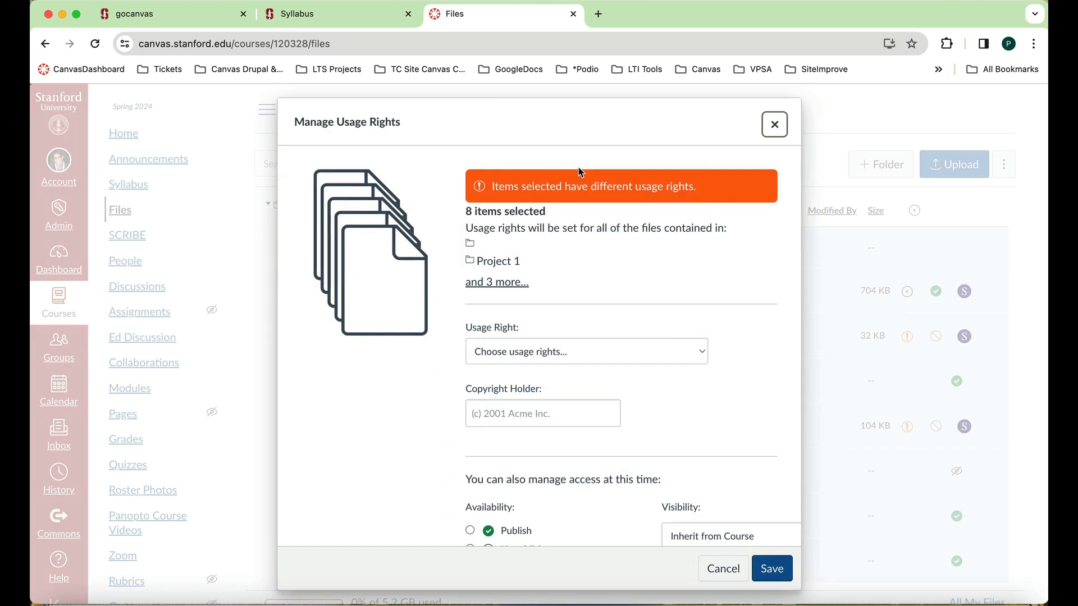
{"action": "left_click", "coordinate": [700, 352]}
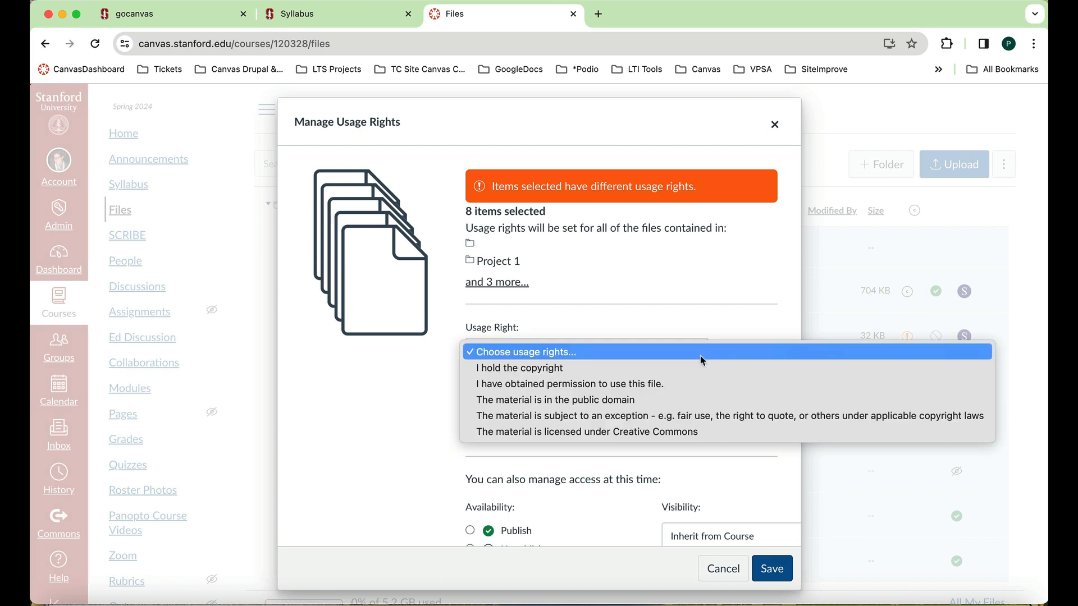
{"action": "left_click", "coordinate": [696, 373]}
{"action": "left_click", "coordinate": [777, 571]}
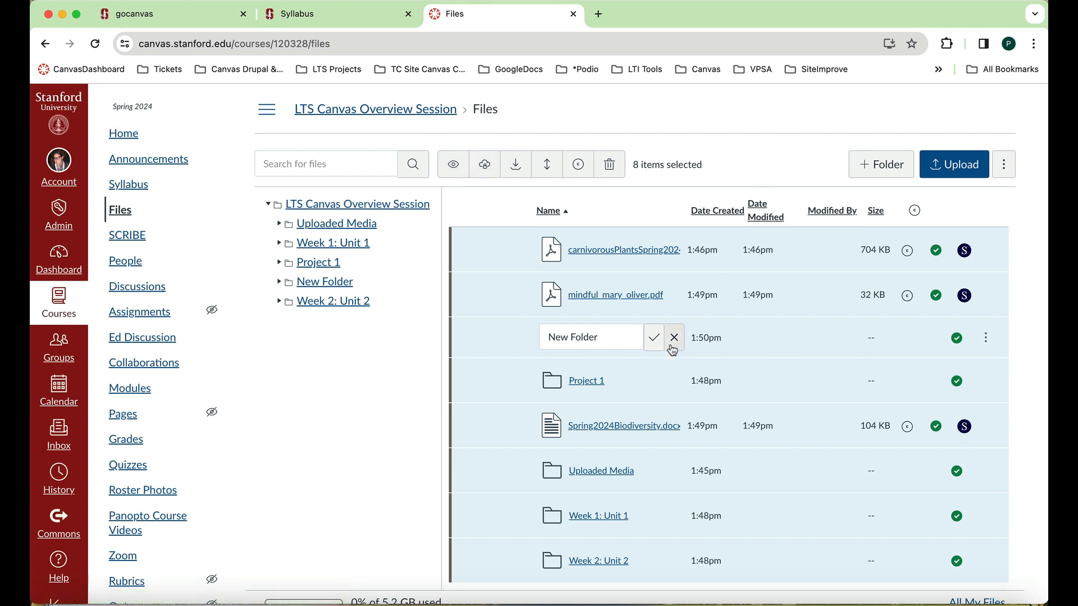
{"action": "left_click", "coordinate": [653, 337]}
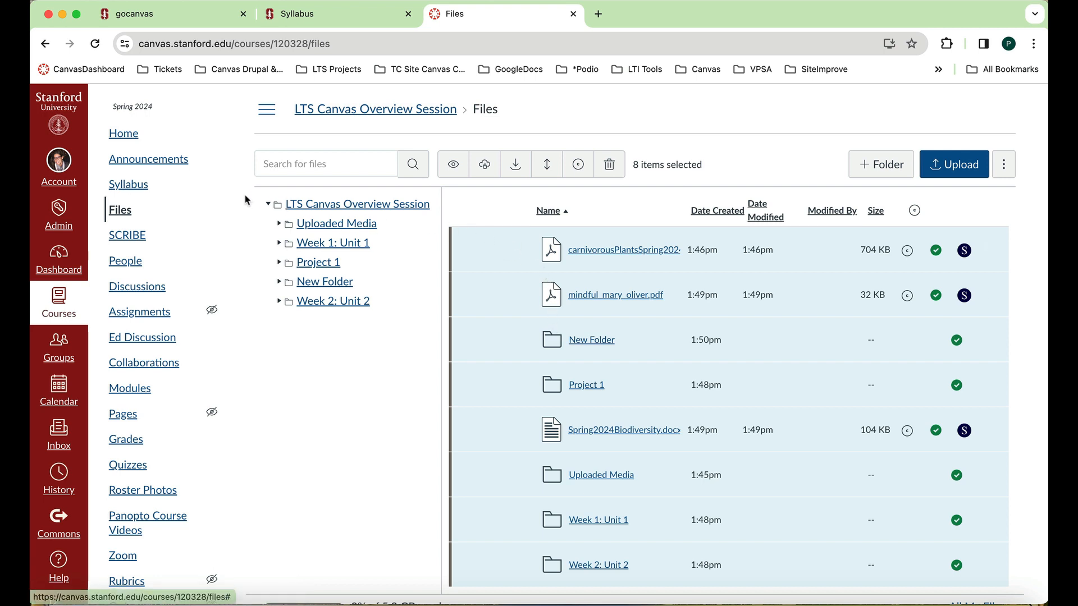
Examine the Roster Photos page and its display options for names, pronouns and photos, and view the course's People list
{"action": "scroll", "coordinate": [165, 310], "scroll_direction": "down", "scroll_amount": 2}
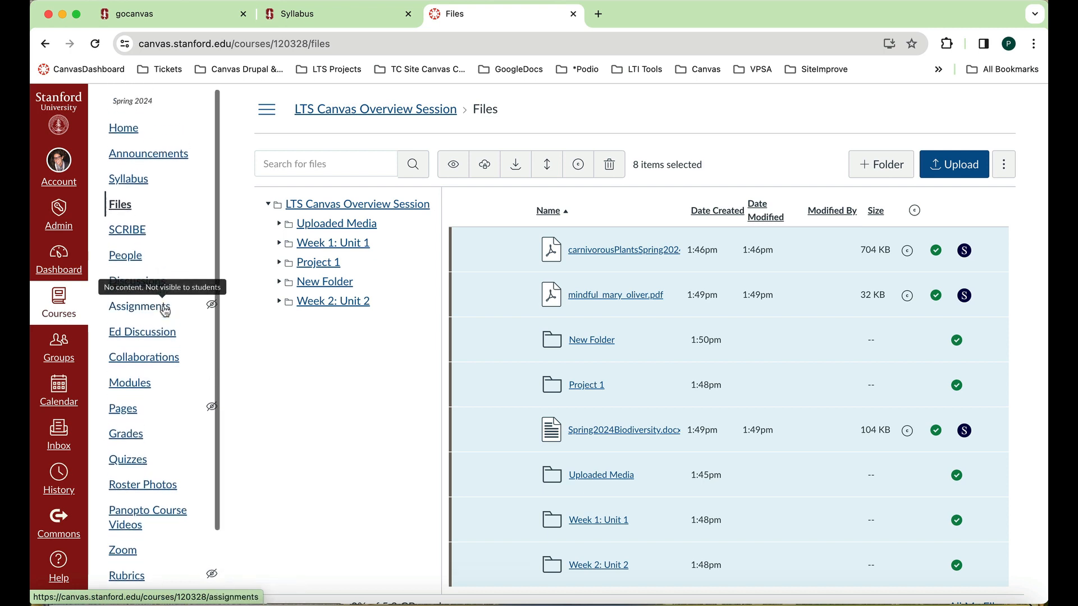
{"action": "scroll", "coordinate": [164, 310], "scroll_direction": "up", "scroll_amount": 1}
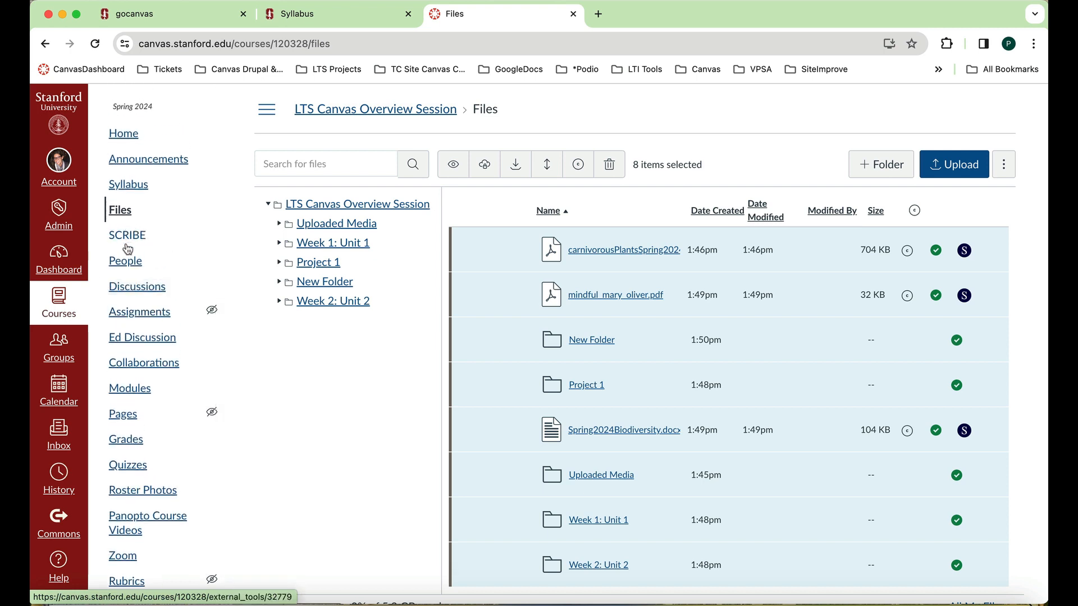
{"action": "scroll", "coordinate": [140, 366], "scroll_direction": "down", "scroll_amount": 2}
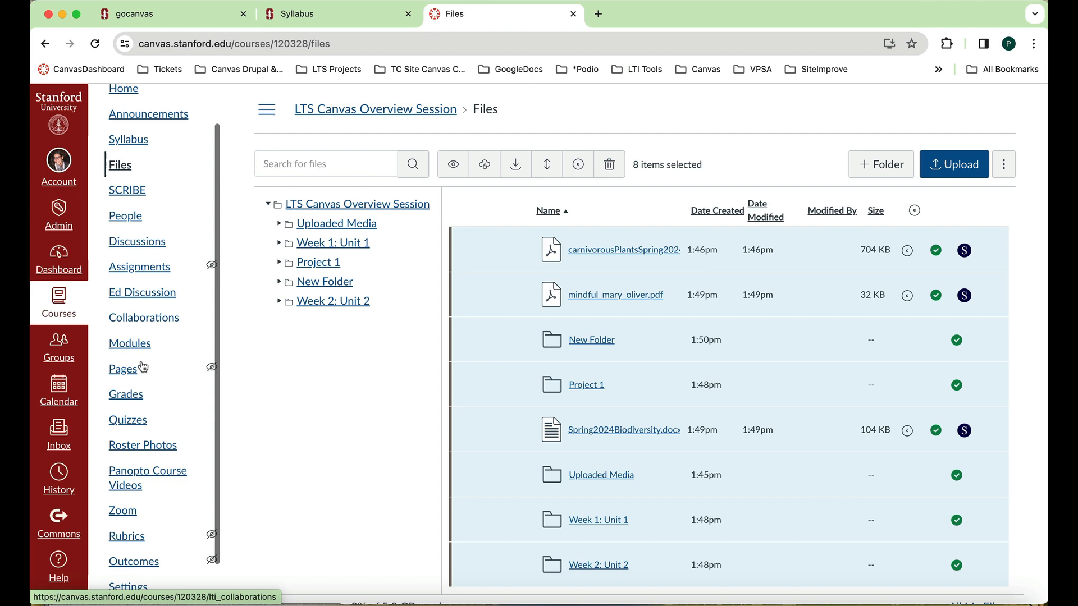
{"action": "left_click", "coordinate": [169, 445]}
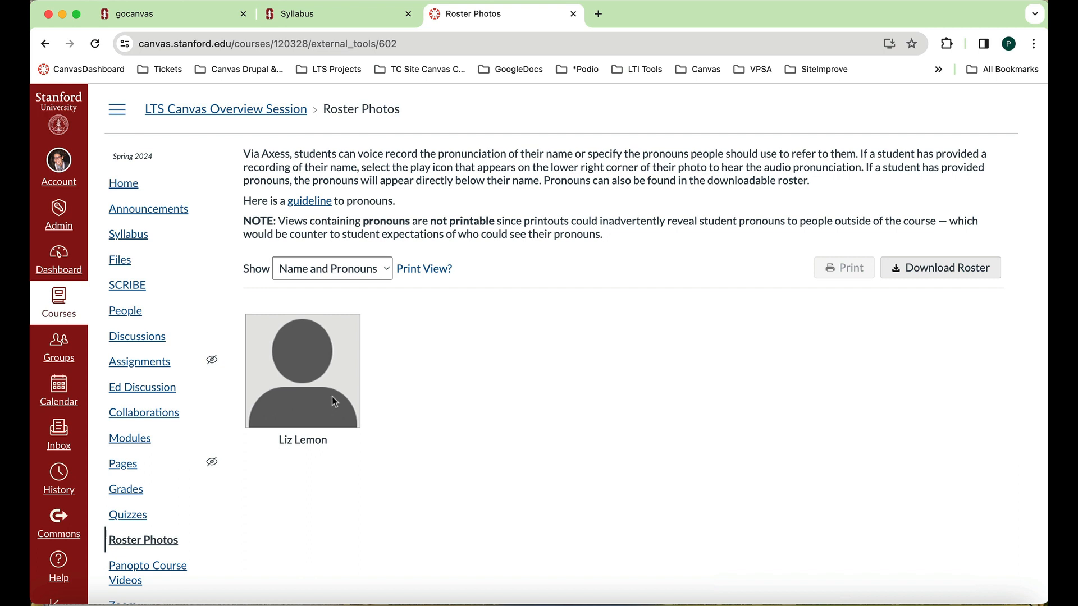
{"action": "mouse_move", "coordinate": [437, 269]}
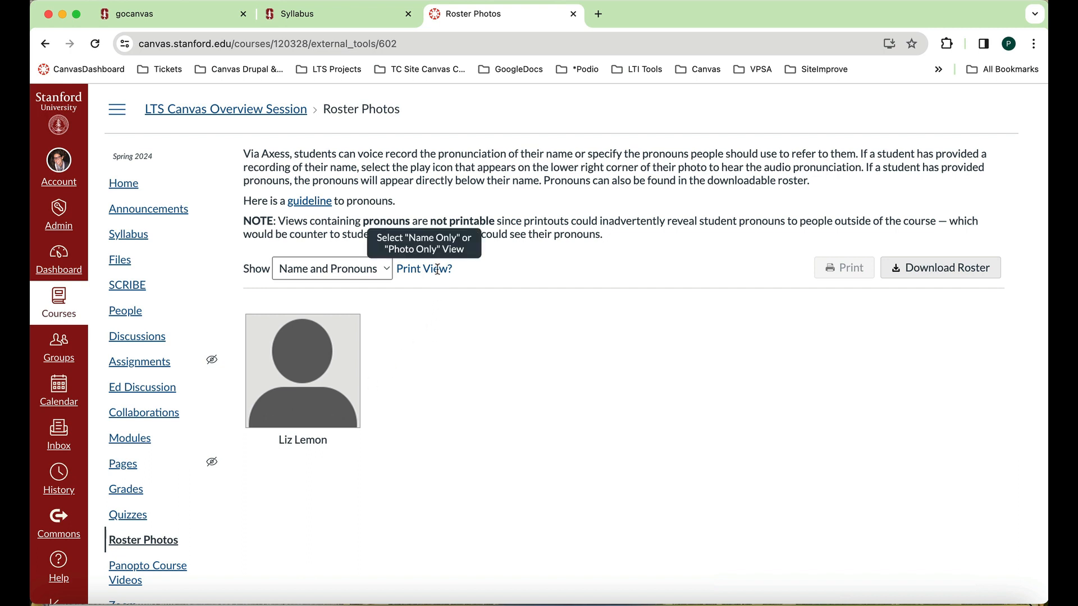
{"action": "left_click", "coordinate": [385, 268]}
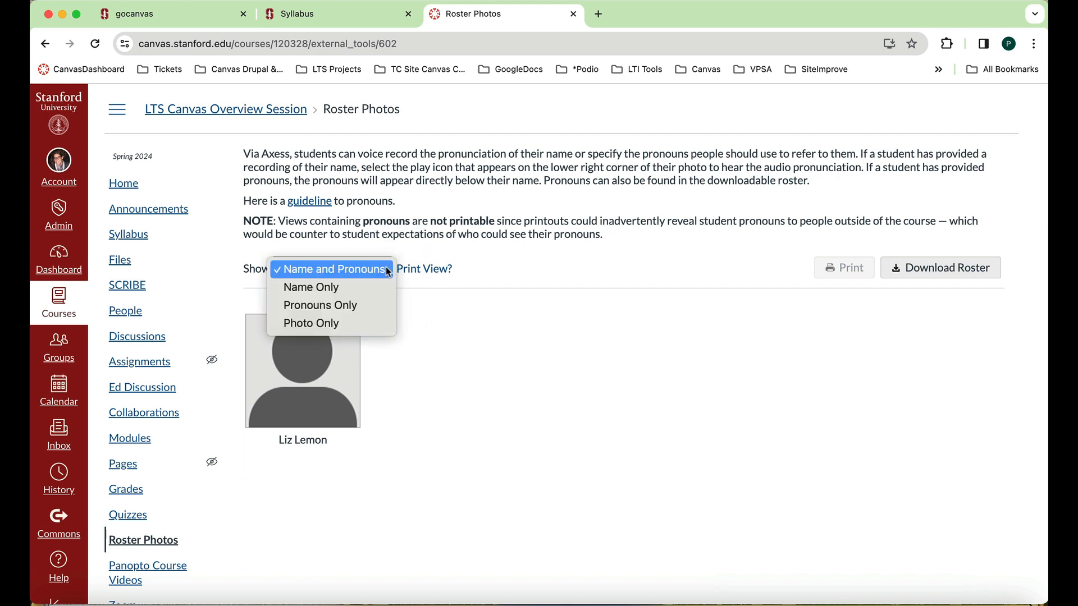
{"action": "left_click", "coordinate": [437, 275]}
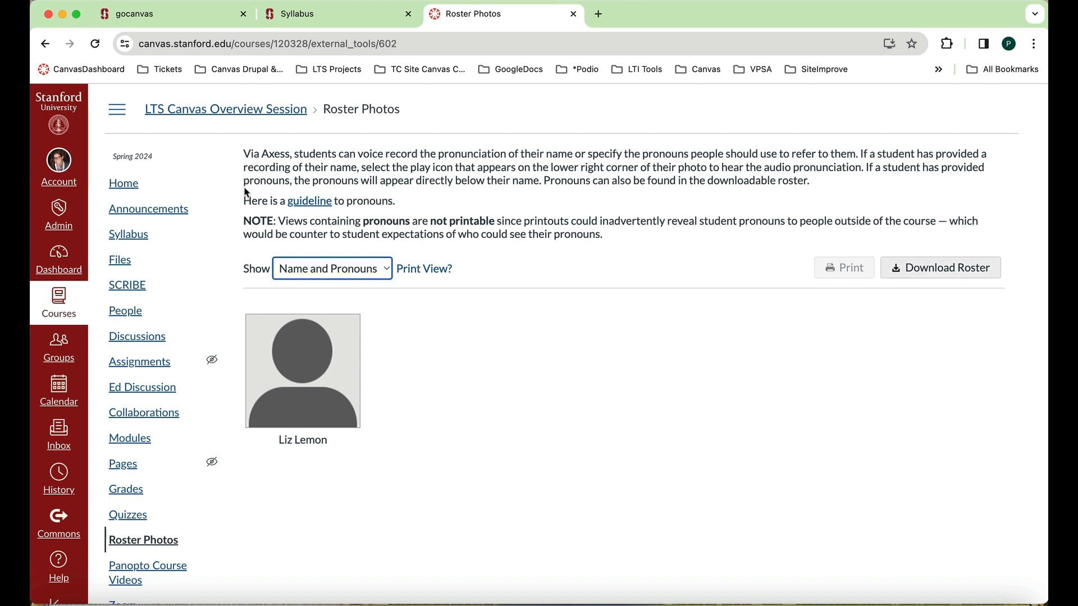
{"action": "left_click", "coordinate": [127, 312]}
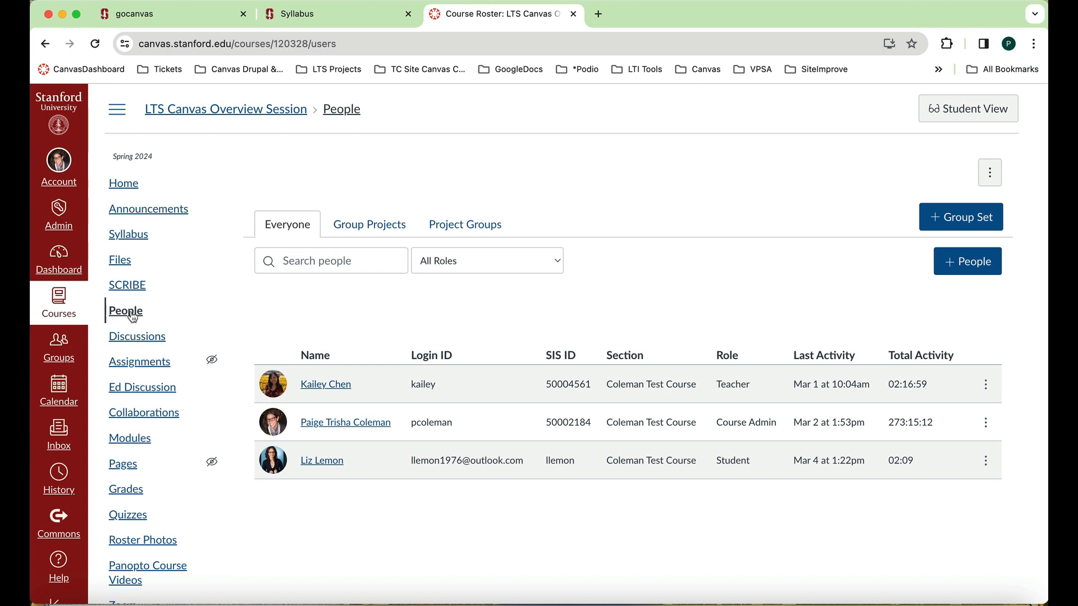
Start a new course announcement with the topic title "Welcome to Spring 2024"
{"action": "left_click", "coordinate": [136, 214]}
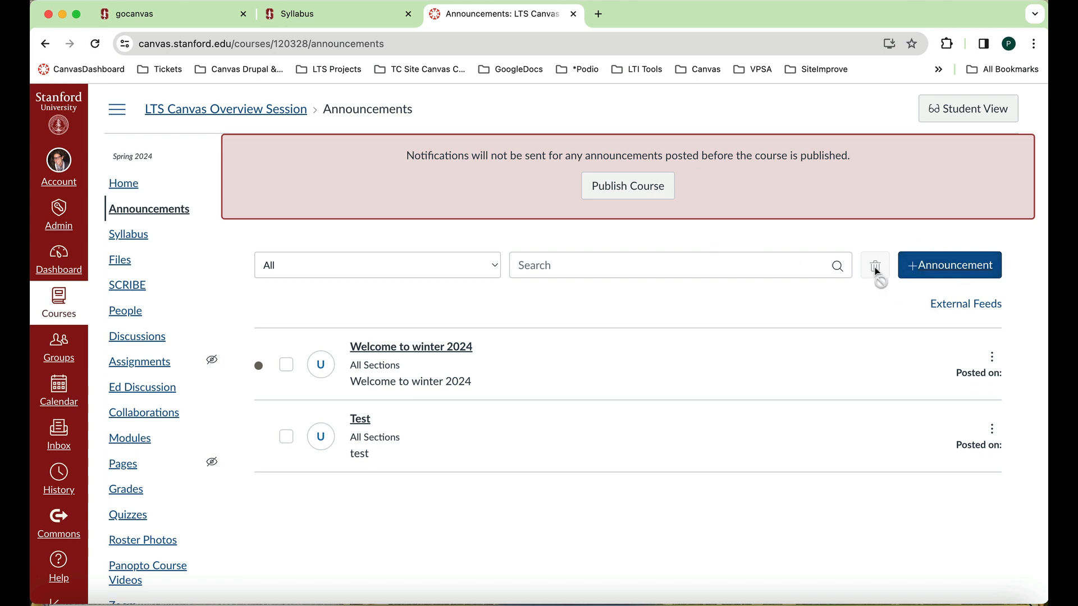
{"action": "left_click", "coordinate": [978, 270]}
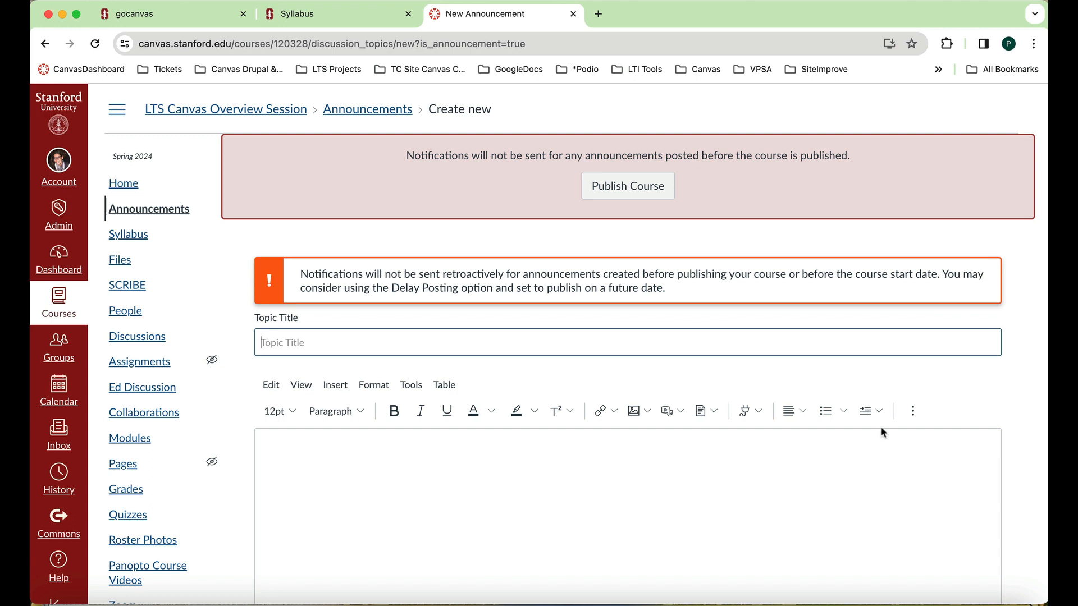
{"action": "scroll", "coordinate": [882, 432], "scroll_direction": "down", "scroll_amount": 3}
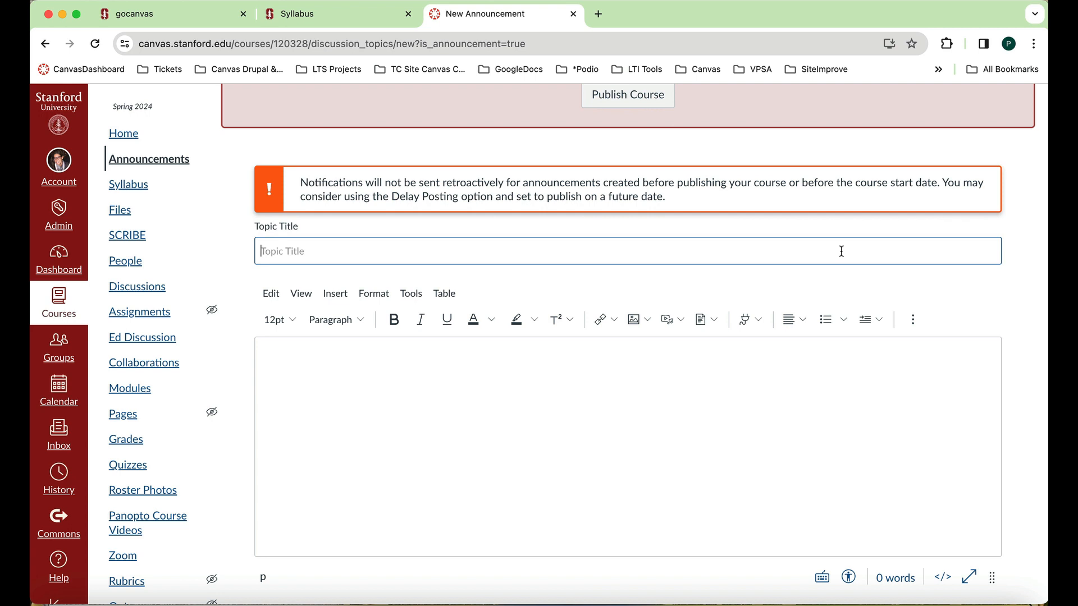
{"action": "type", "text": "Welcome to Spring 2024"}
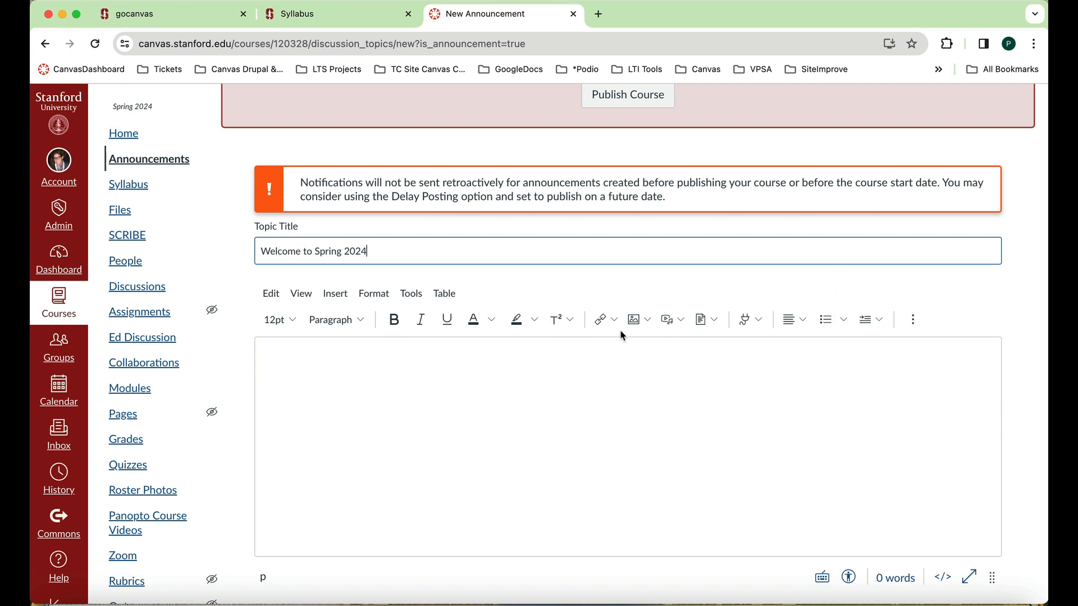
Copy the announcement's title text "Welcome to Spring 2024" into its message body
{"action": "left_click_drag", "start_coordinate": [381, 251], "coordinate": [249, 250]}
{"action": "key", "text": "super+c"}
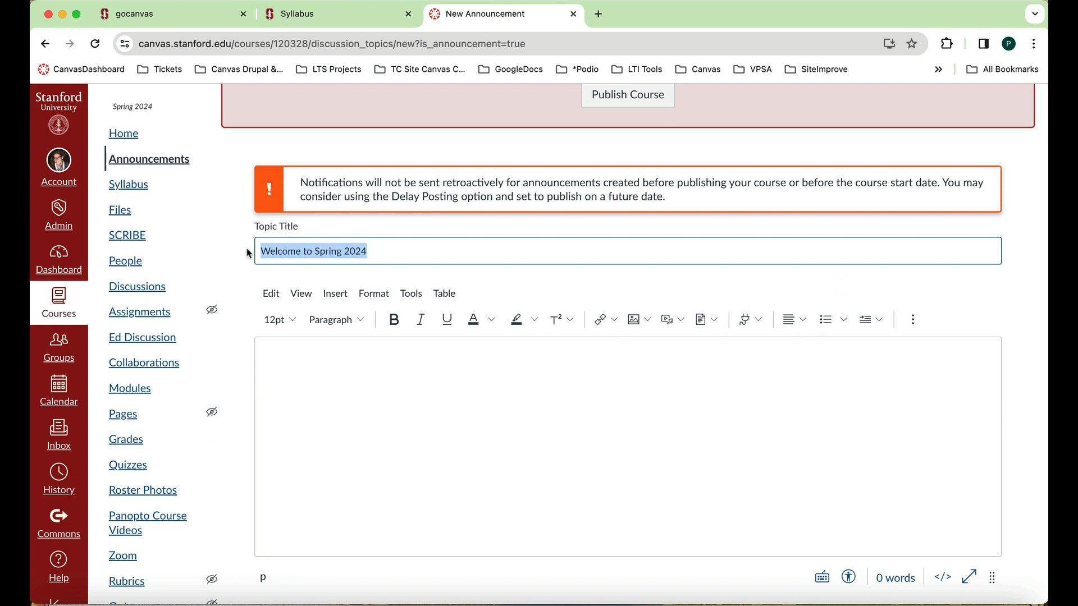
{"action": "left_click", "coordinate": [313, 413]}
{"action": "key", "text": "super+v"}
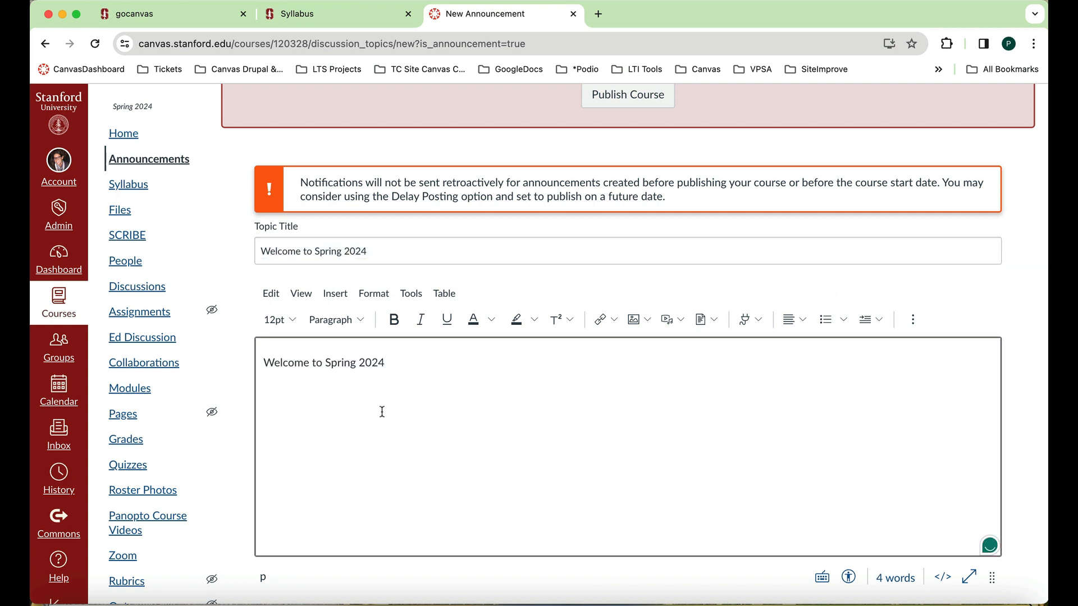
Enable delayed posting for the welcome announcement and choose March 15, 2024 as its posting date
{"action": "scroll", "coordinate": [381, 412], "scroll_direction": "down", "scroll_amount": 3}
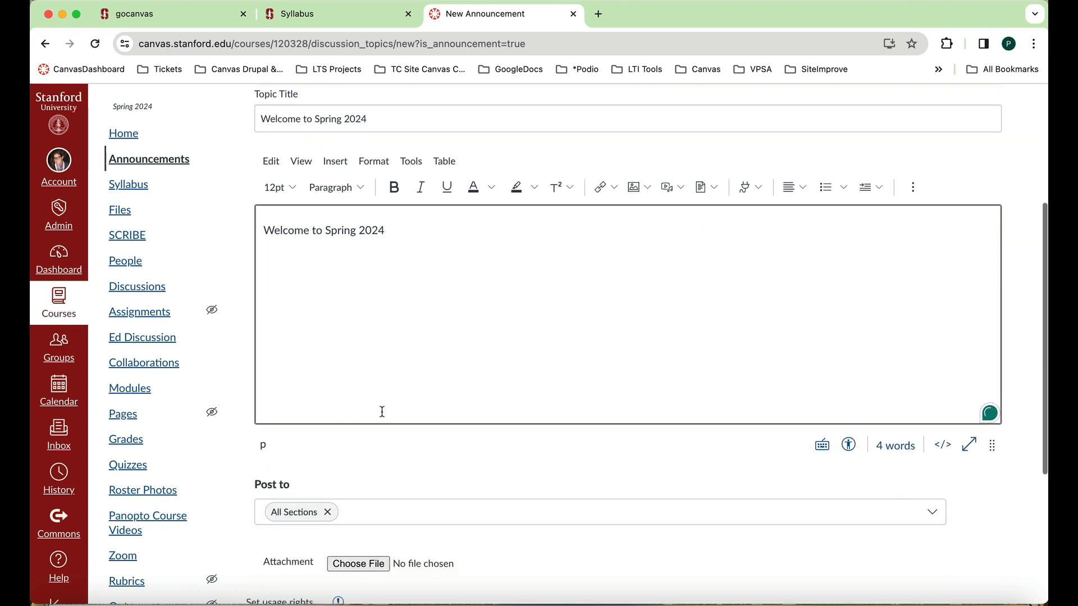
{"action": "scroll", "coordinate": [381, 411], "scroll_direction": "down", "scroll_amount": 5}
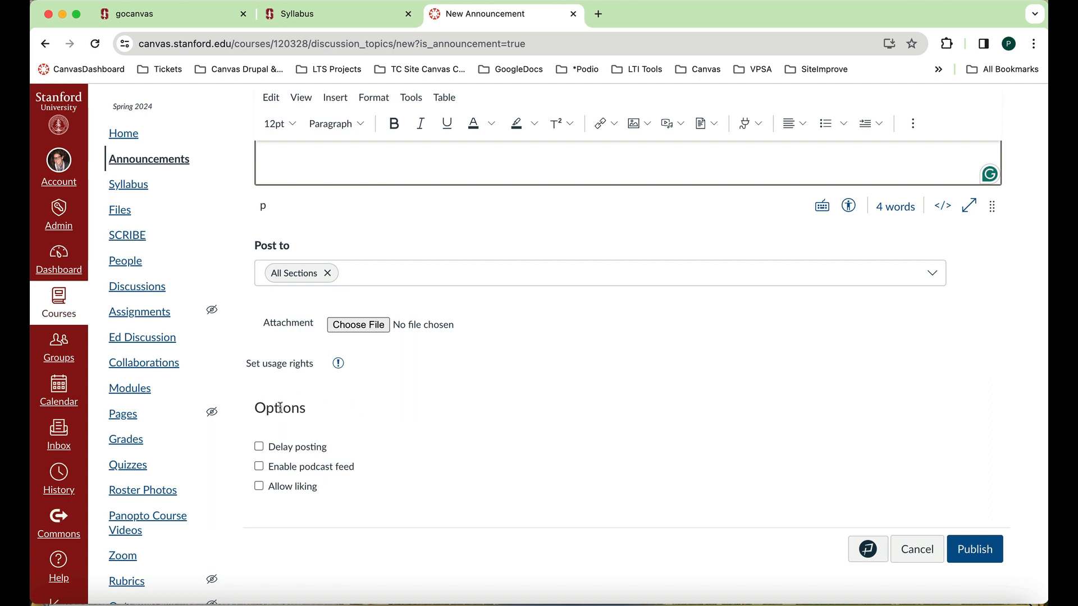
{"action": "left_click", "coordinate": [259, 447]}
{"action": "scroll", "coordinate": [259, 452], "scroll_direction": "down", "scroll_amount": 1}
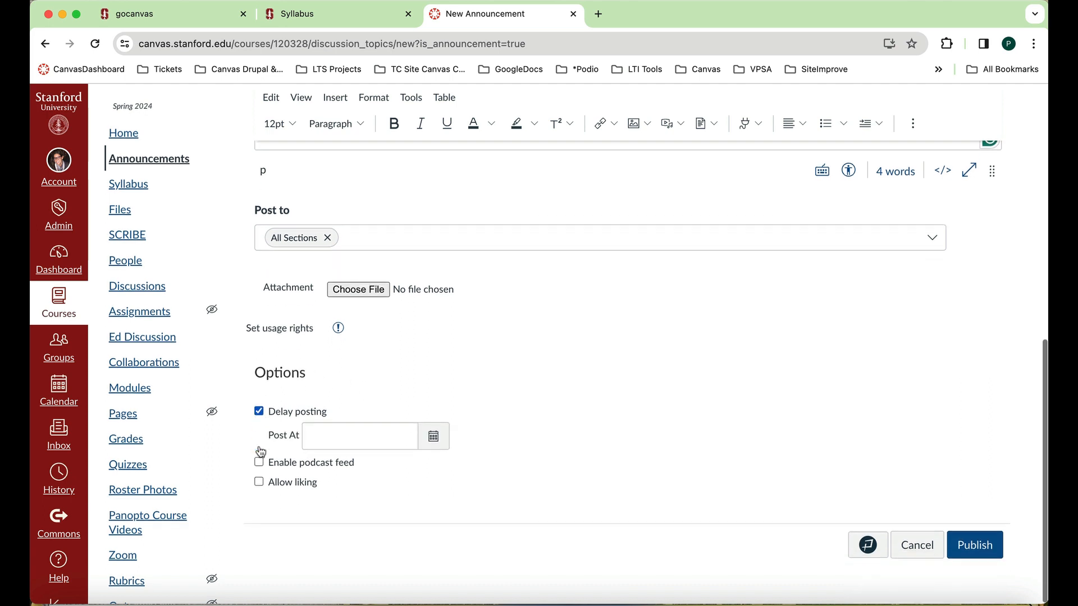
{"action": "left_click", "coordinate": [372, 436]}
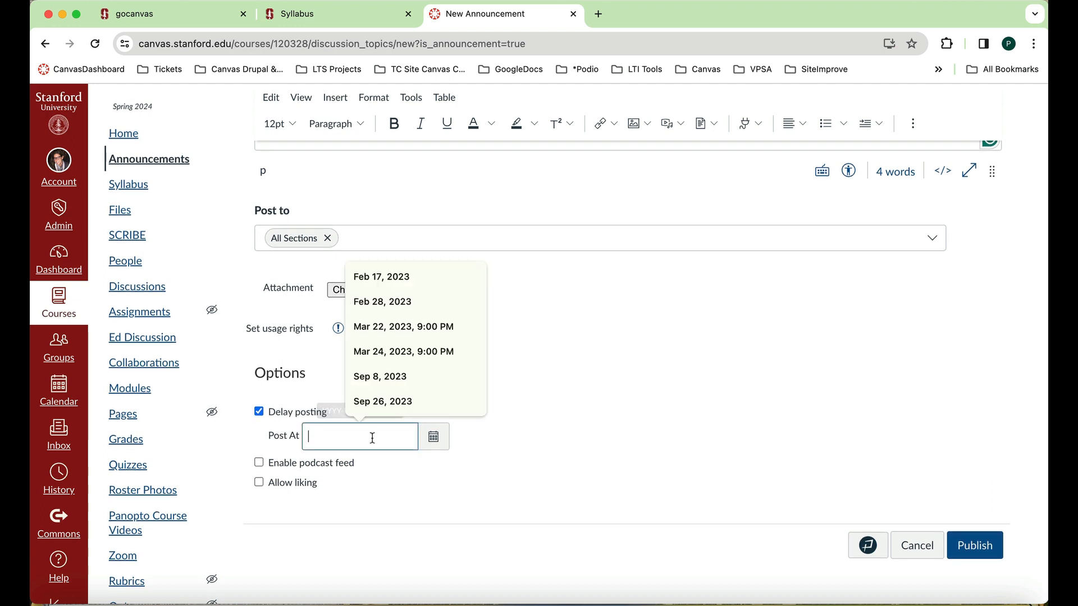
{"action": "left_click", "coordinate": [433, 436]}
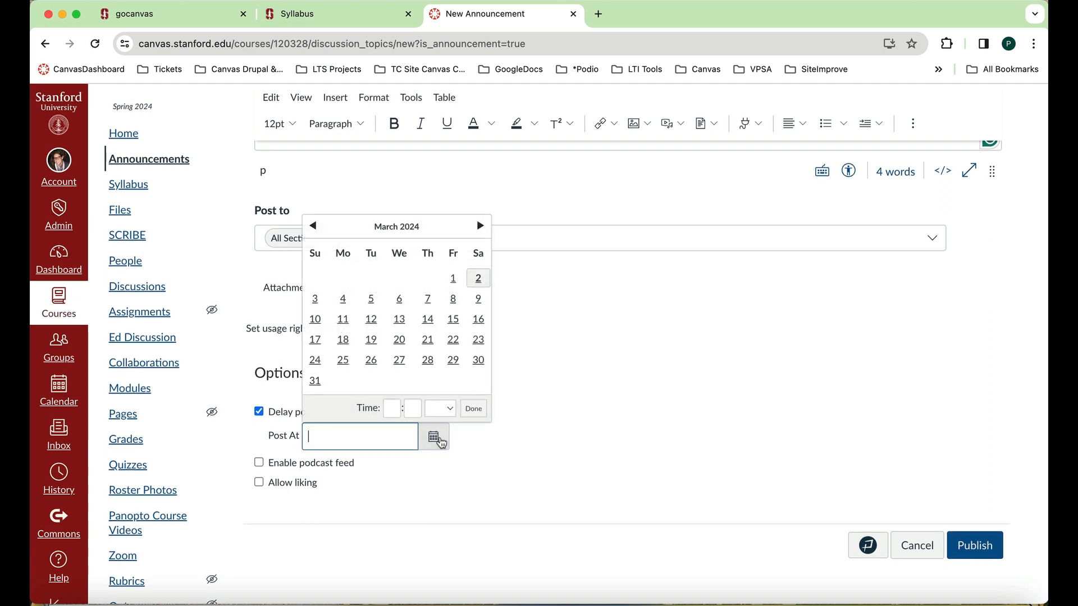
{"action": "left_click", "coordinate": [453, 319]}
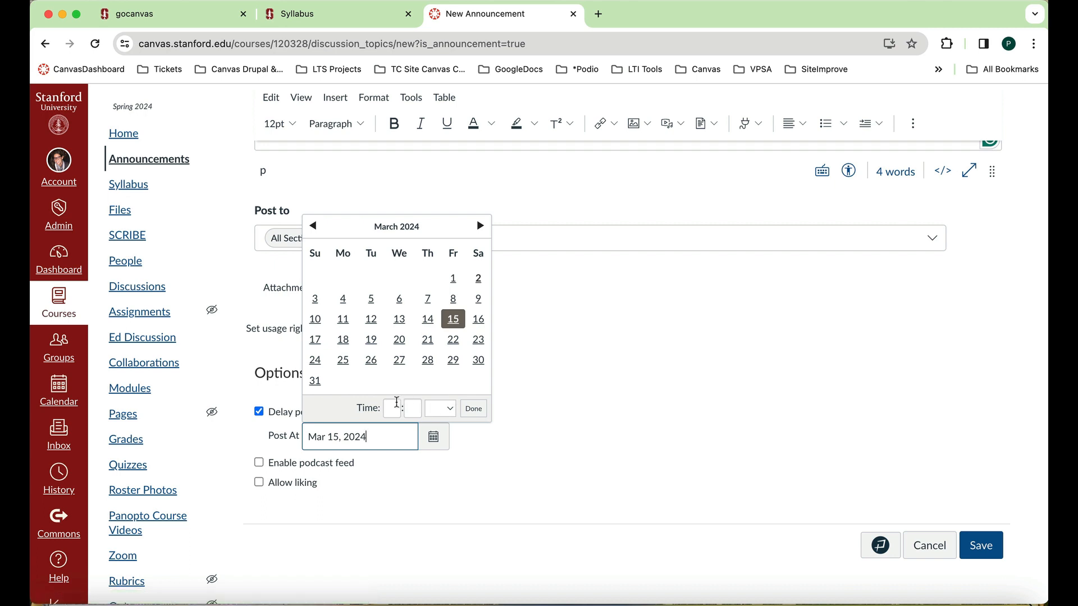
Set the announcement's delayed posting time to 9:00 am and confirm the date and time
{"action": "left_click", "coordinate": [391, 408]}
{"action": "type", "text": "9"}
{"action": "left_click", "coordinate": [411, 408]}
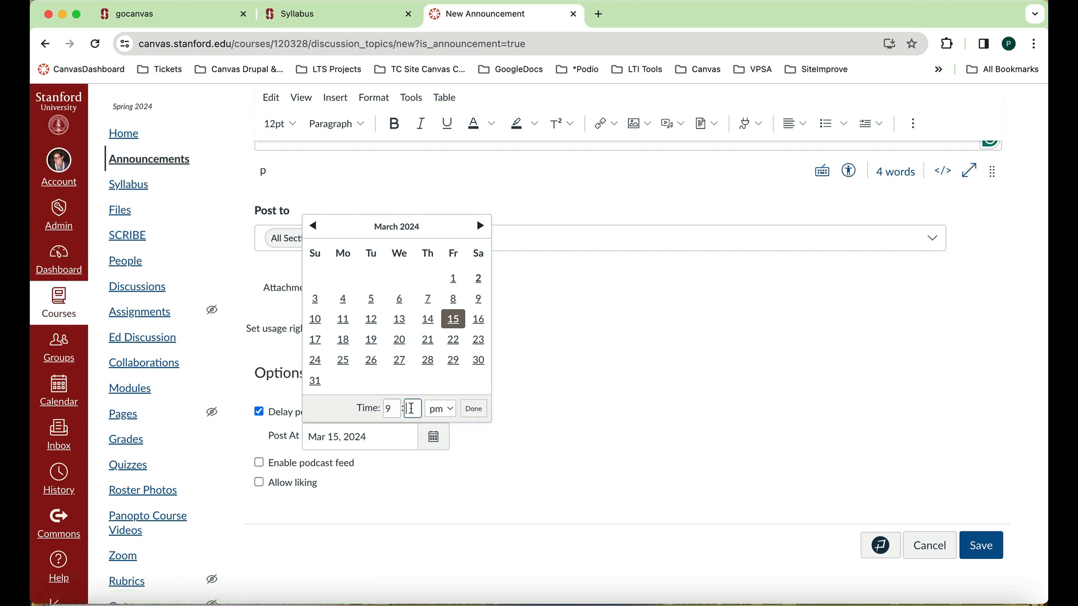
{"action": "type", "text": "00"}
{"action": "left_click", "coordinate": [442, 409]}
{"action": "left_click", "coordinate": [444, 396]}
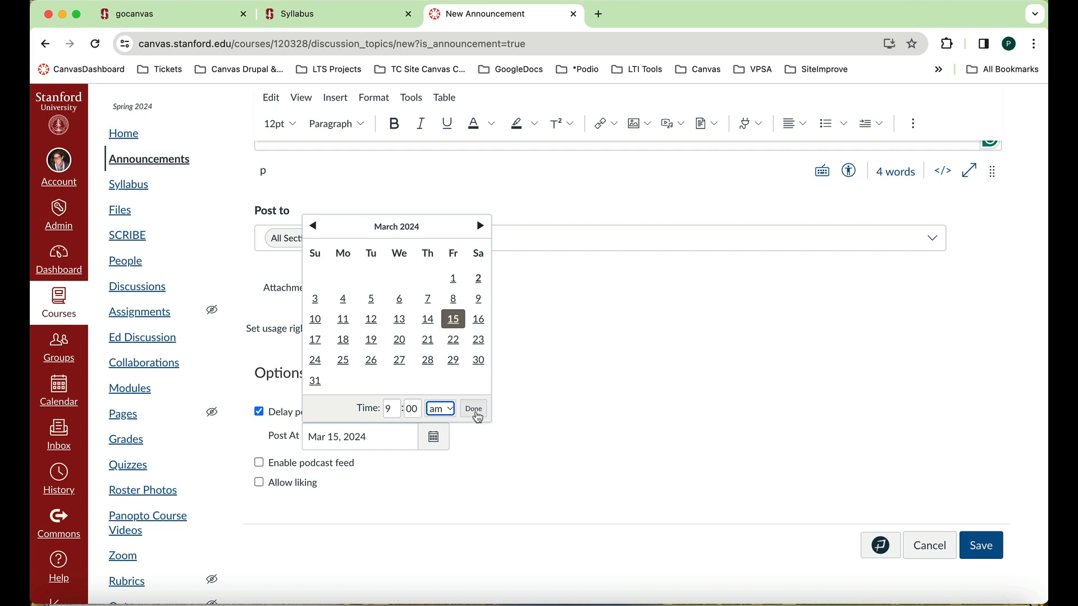
{"action": "left_click", "coordinate": [474, 410]}
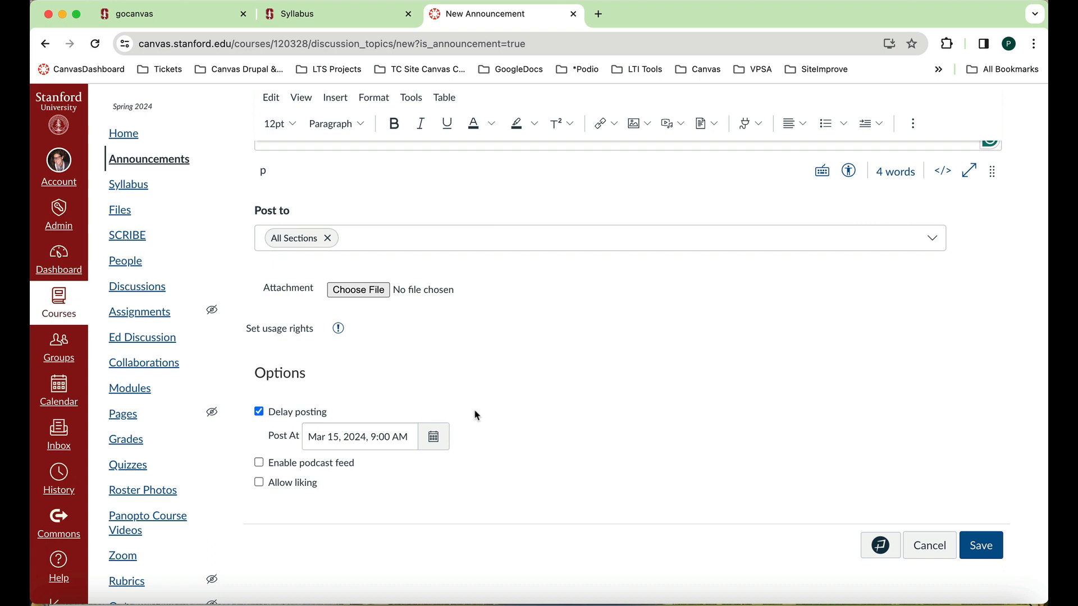
Check the announcement's contents, save it, and return to the course's list of announcements
{"action": "scroll", "coordinate": [673, 417], "scroll_direction": "up", "scroll_amount": 8}
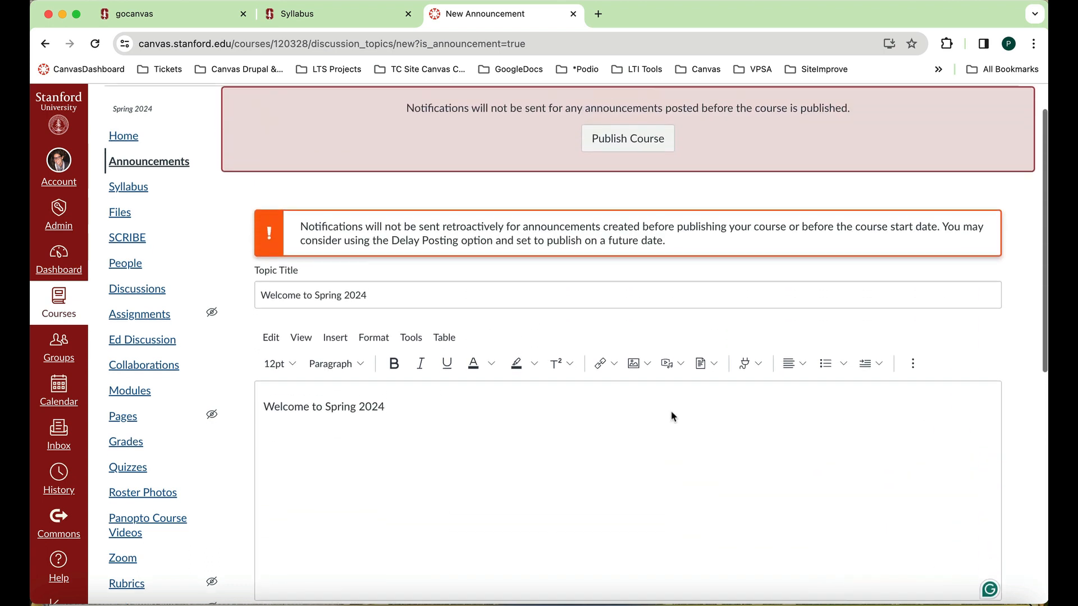
{"action": "scroll", "coordinate": [672, 413], "scroll_direction": "down", "scroll_amount": 6}
{"action": "scroll", "coordinate": [672, 410], "scroll_direction": "down", "scroll_amount": 3}
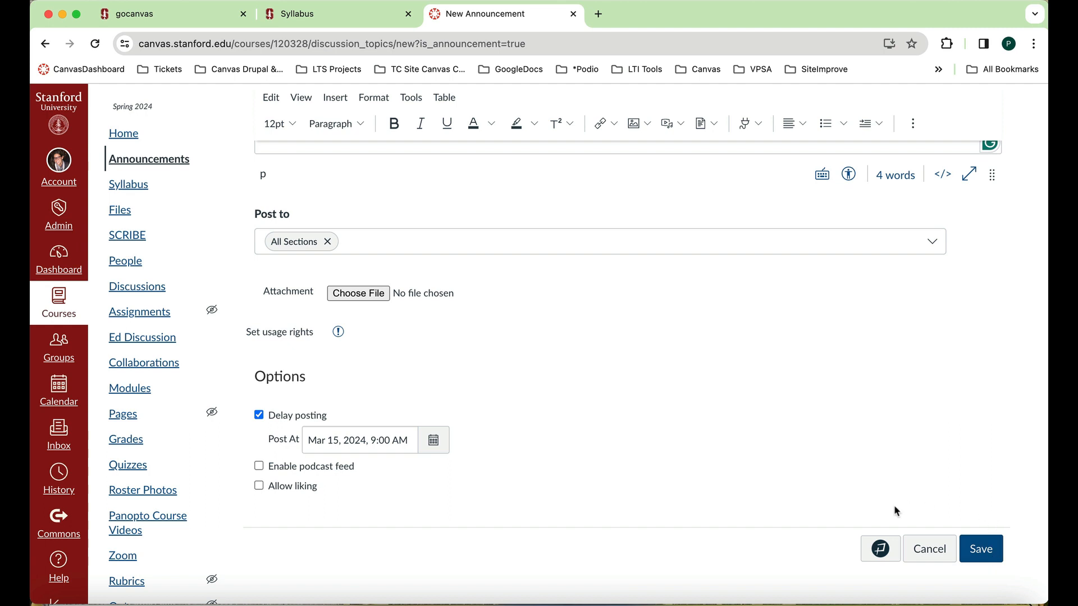
{"action": "left_click", "coordinate": [981, 559]}
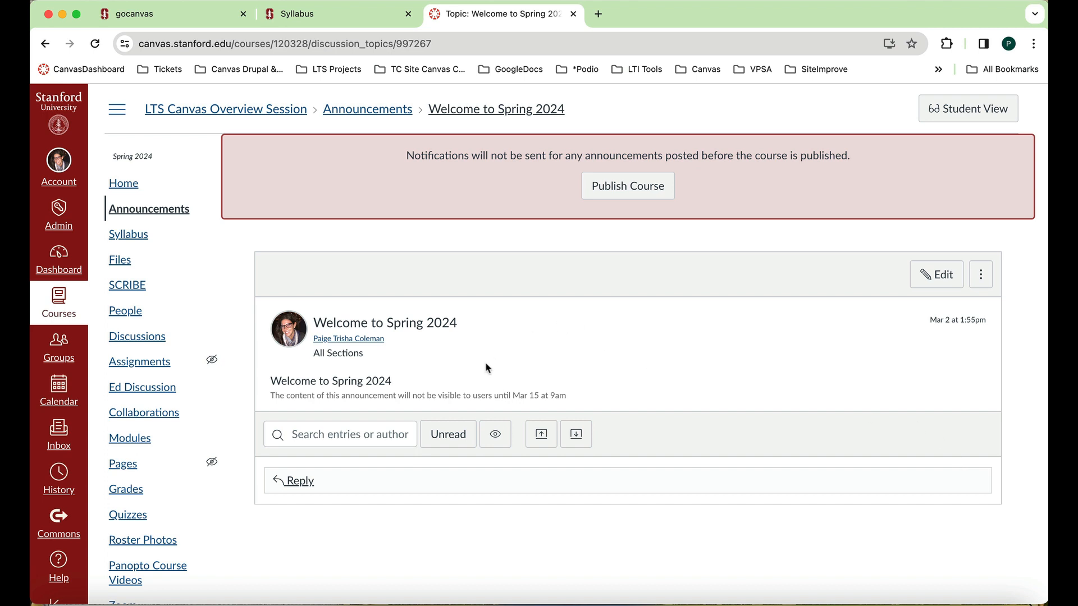
{"action": "left_click", "coordinate": [180, 212]}
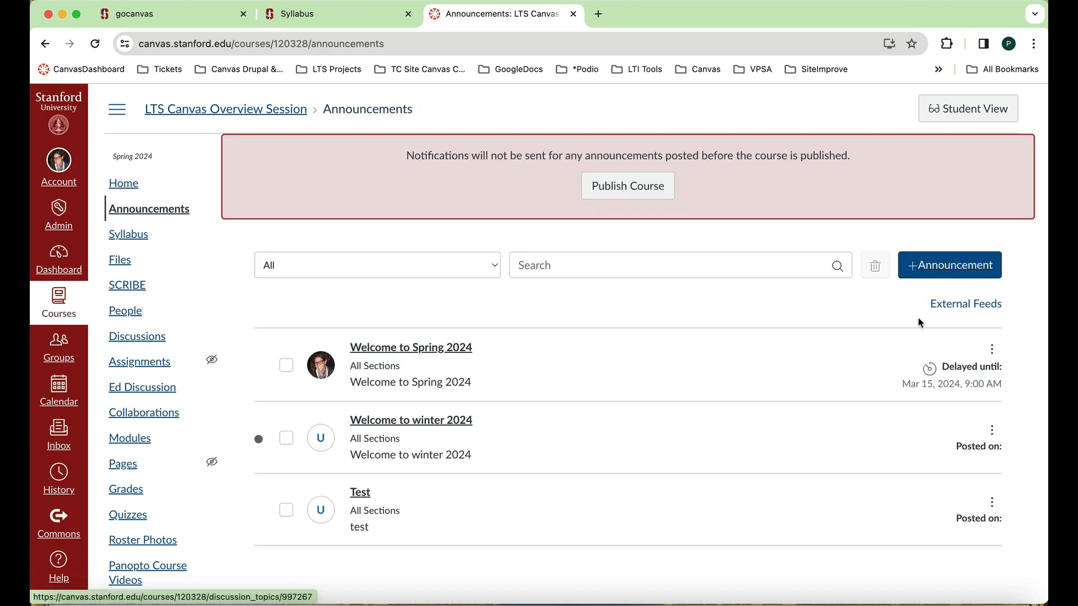
Open a blank new announcement form and examine its editor, posting options and Accessibility Guide control
{"action": "left_click", "coordinate": [953, 267]}
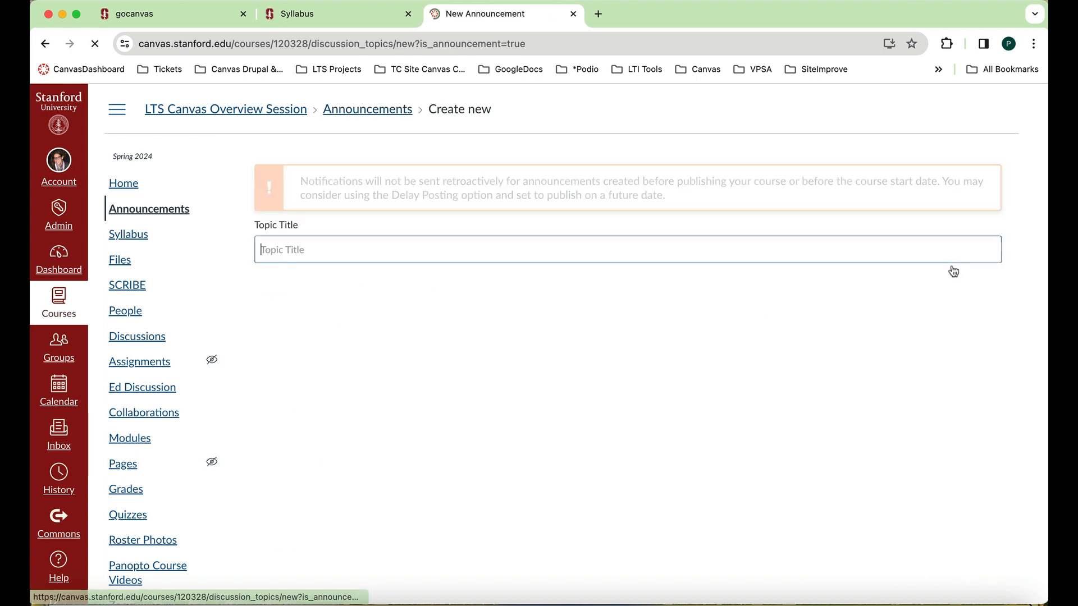
{"action": "scroll", "coordinate": [809, 344], "scroll_direction": "down", "scroll_amount": 5}
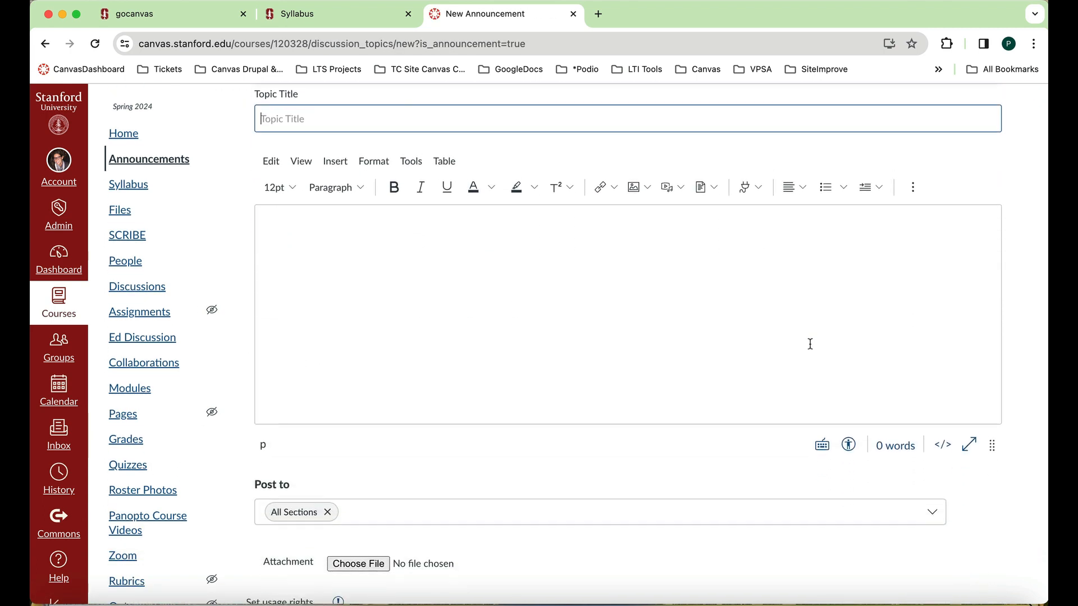
{"action": "scroll", "coordinate": [810, 344], "scroll_direction": "down", "scroll_amount": 2}
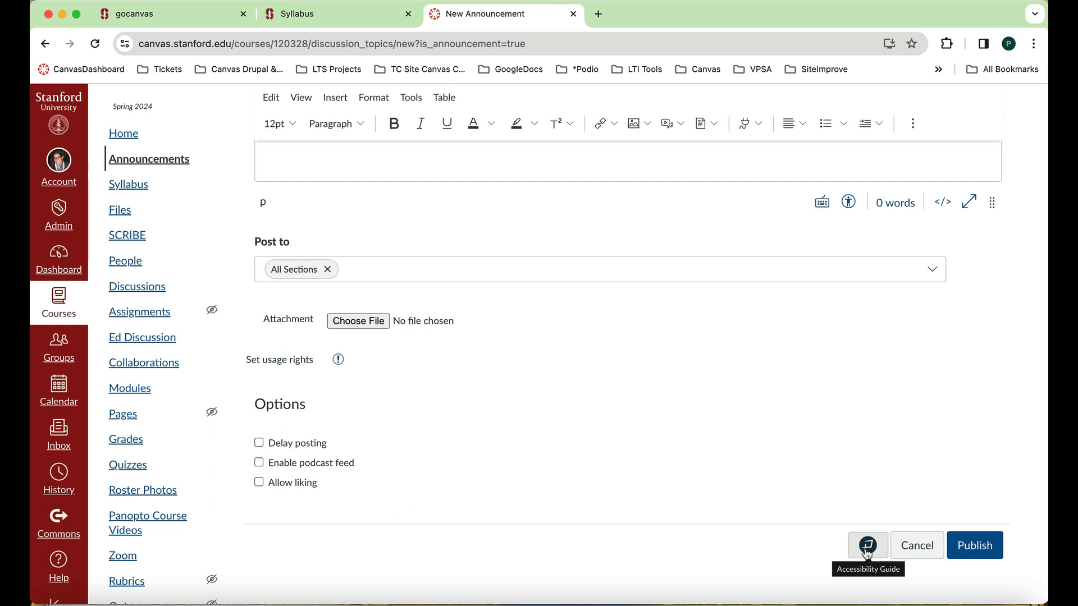
{"action": "scroll", "coordinate": [817, 401], "scroll_direction": "up", "scroll_amount": 10}
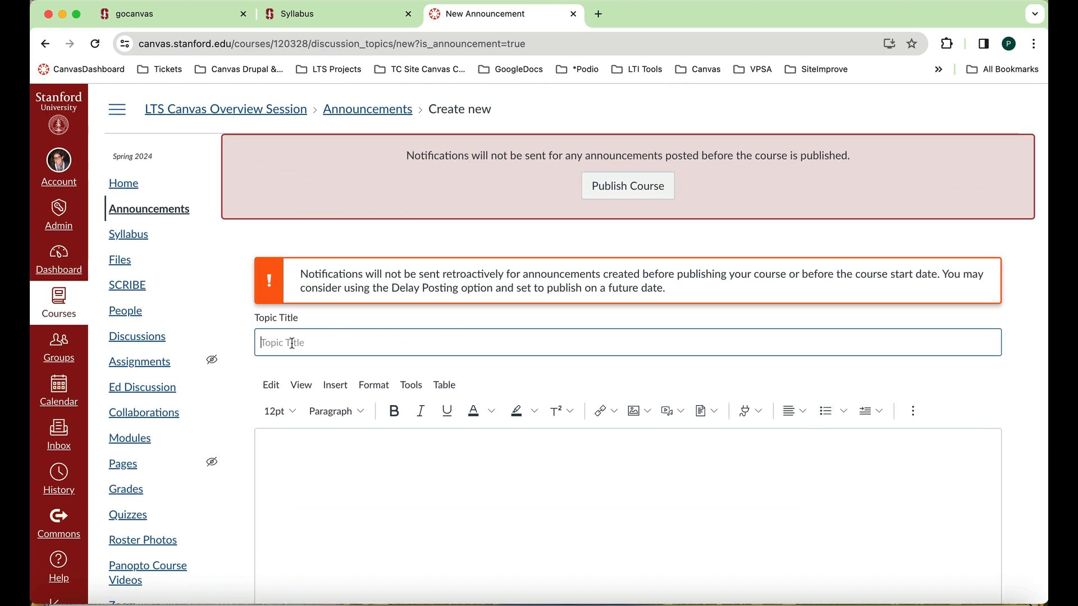
Leave the blank announcement without saving and start a new course discussion with the topic title "How was winter break?"
{"action": "left_click", "coordinate": [134, 340]}
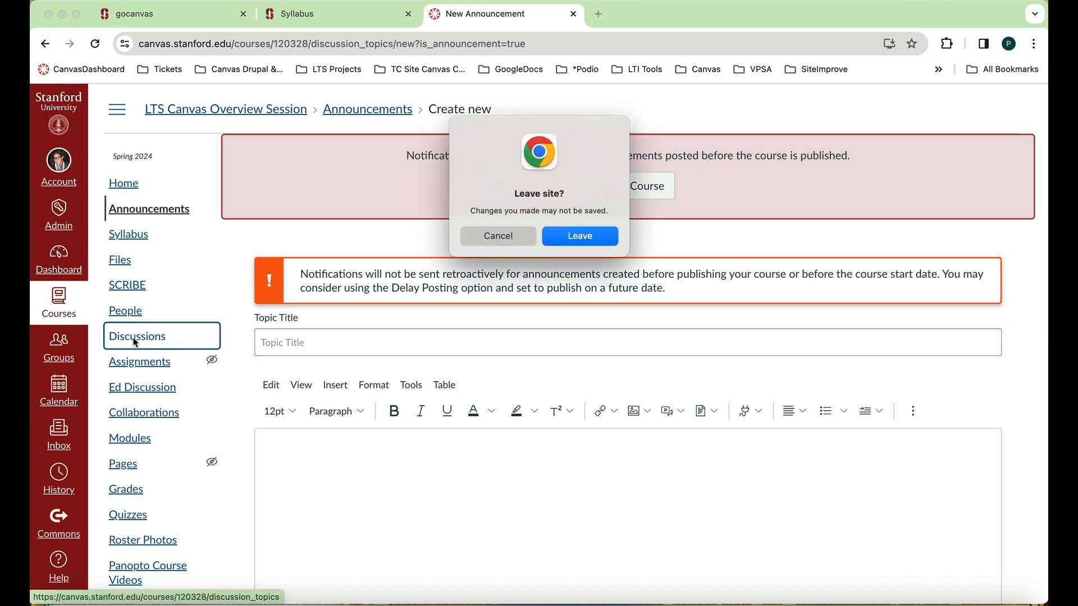
{"action": "left_click", "coordinate": [599, 237]}
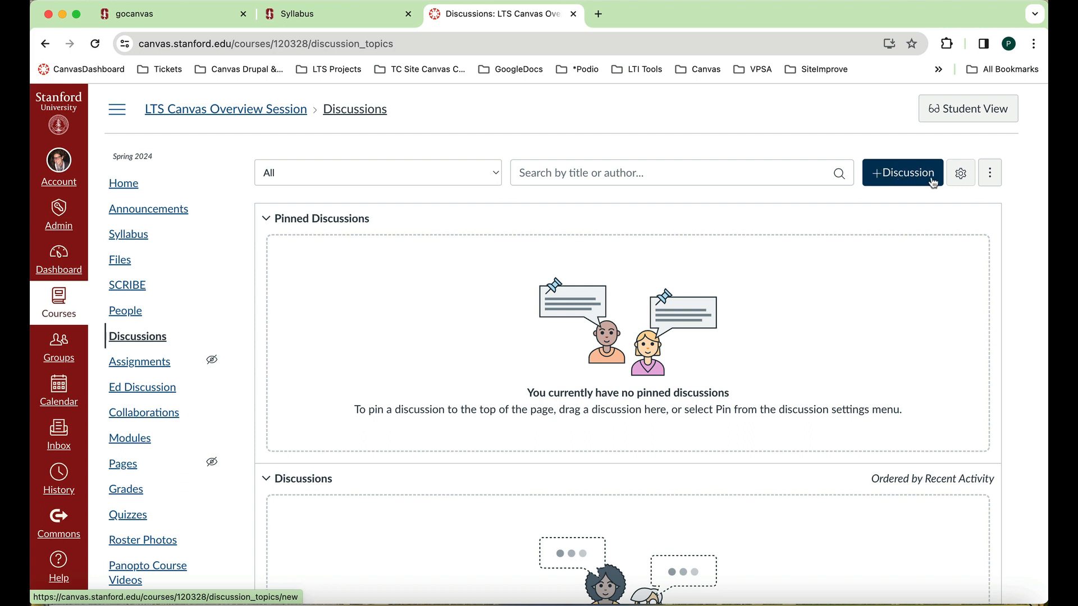
{"action": "left_click", "coordinate": [897, 176]}
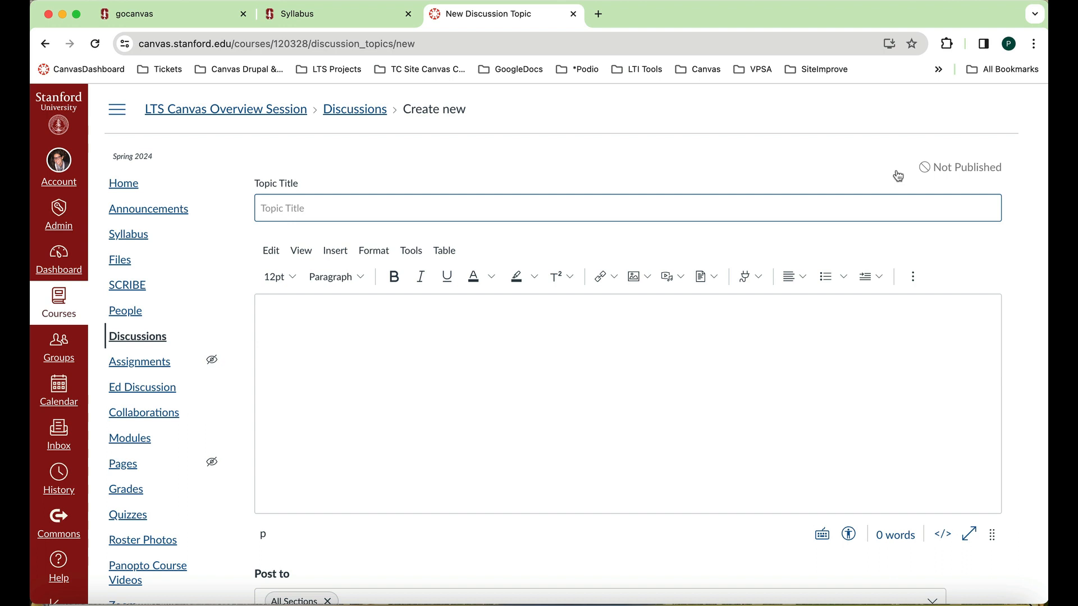
{"action": "type", "text": "How was winter break?"}
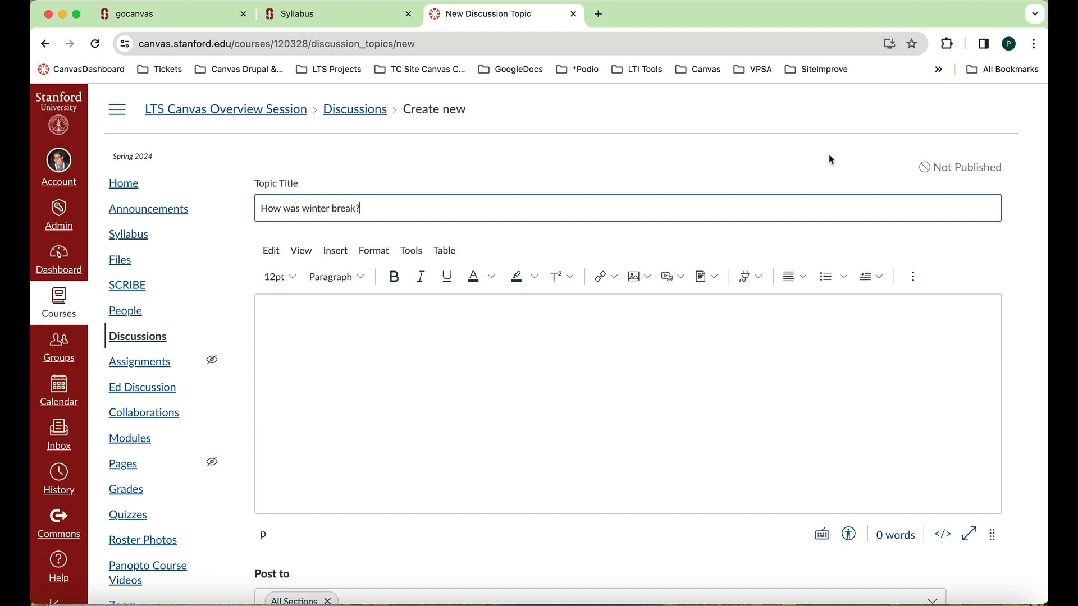
Copy the discussion's title text "How was winter break?" into its message body
{"action": "left_click_drag", "start_coordinate": [385, 206], "coordinate": [258, 203]}
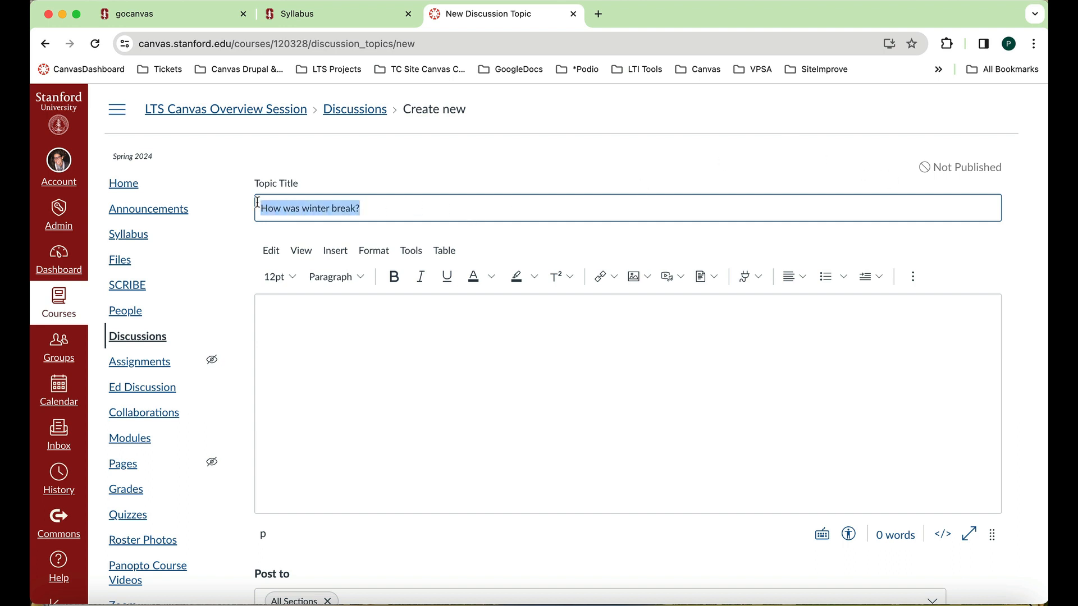
{"action": "key", "text": "super+c"}
{"action": "left_click", "coordinate": [349, 335]}
{"action": "key", "text": "super+v"}
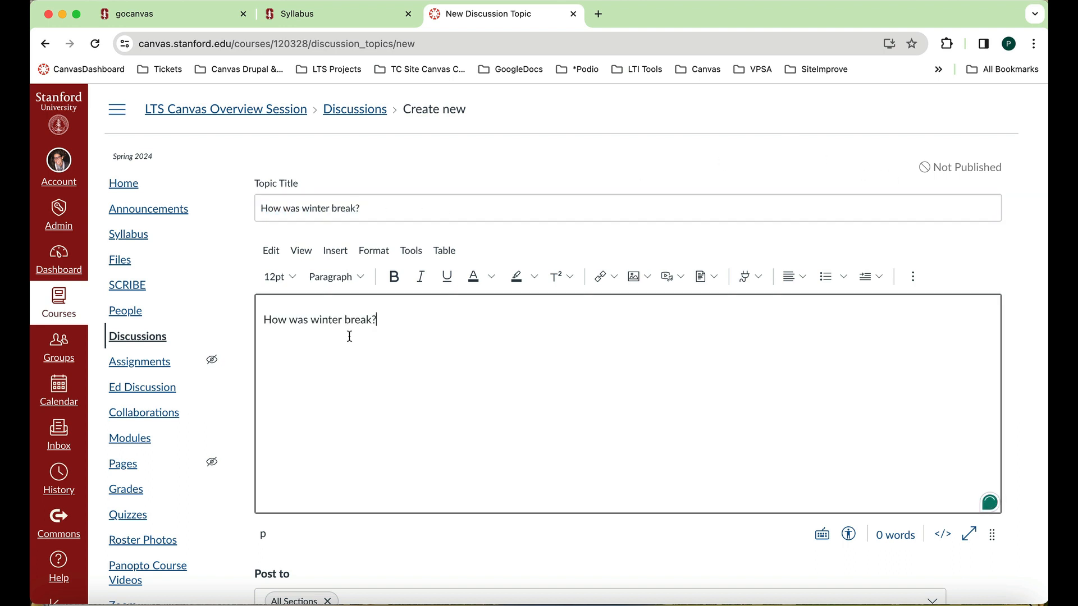
Review the new discussion's posting options and make the discussion graded
{"action": "scroll", "coordinate": [349, 336], "scroll_direction": "down", "scroll_amount": 6}
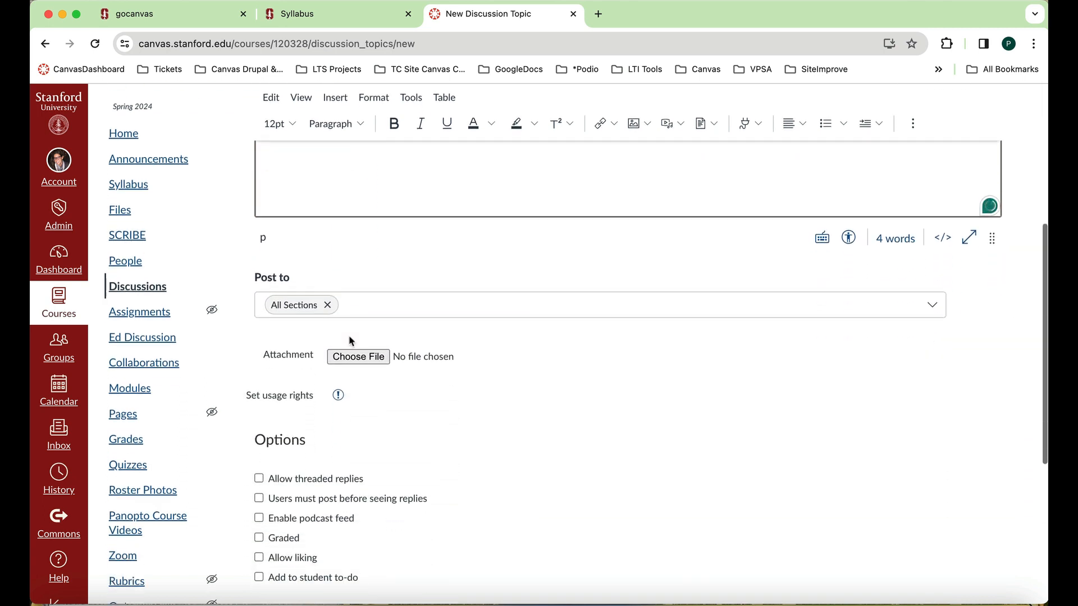
{"action": "scroll", "coordinate": [351, 341], "scroll_direction": "down", "scroll_amount": 1}
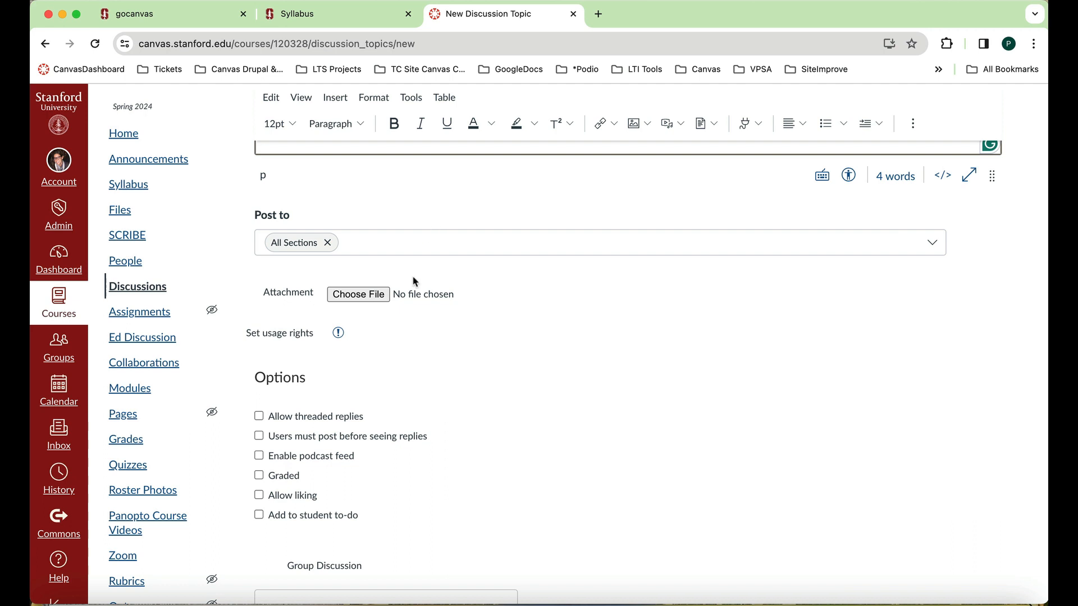
{"action": "scroll", "coordinate": [414, 284], "scroll_direction": "down", "scroll_amount": 2}
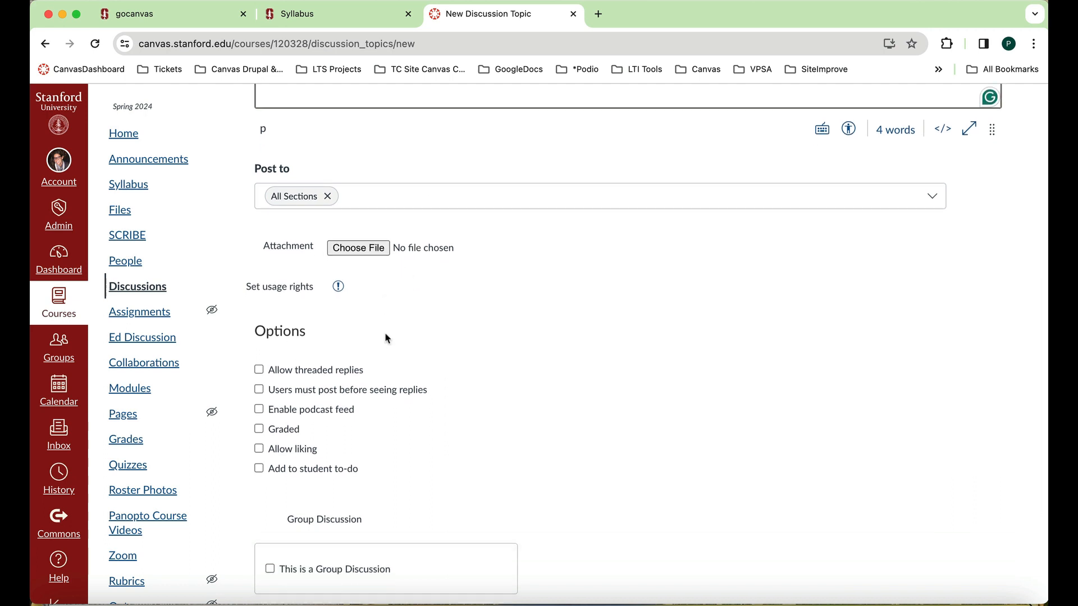
{"action": "scroll", "coordinate": [386, 337], "scroll_direction": "down", "scroll_amount": 2}
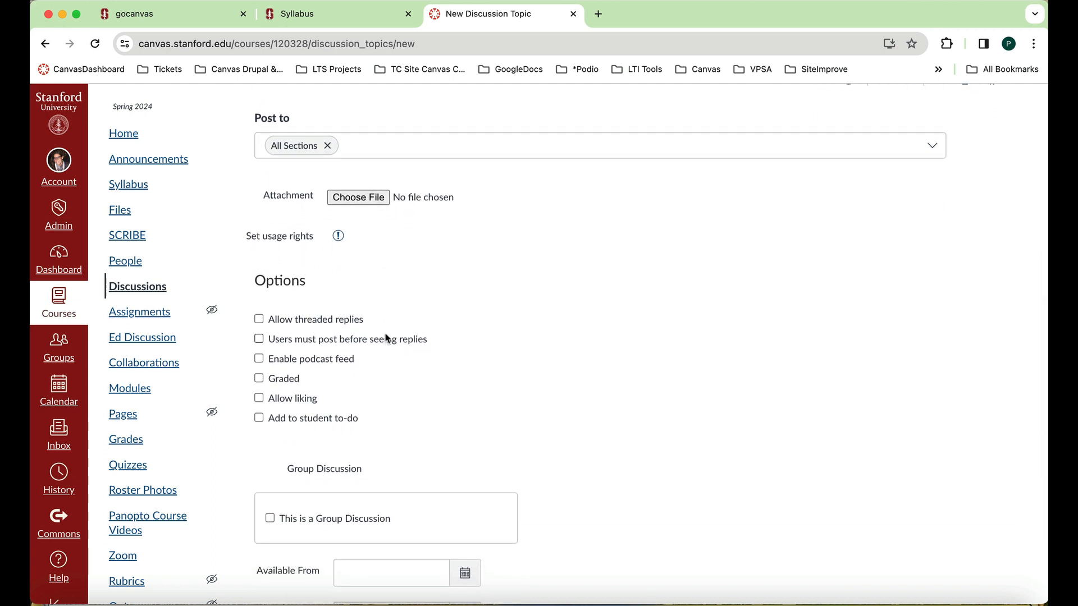
{"action": "scroll", "coordinate": [386, 339], "scroll_direction": "down", "scroll_amount": 2}
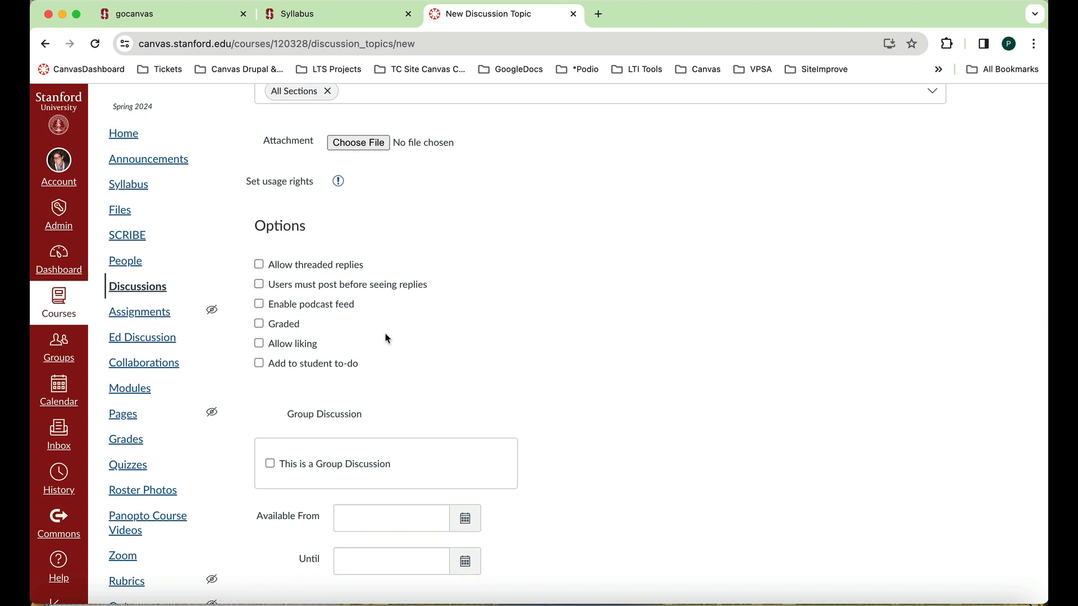
{"action": "scroll", "coordinate": [386, 338], "scroll_direction": "up", "scroll_amount": 1}
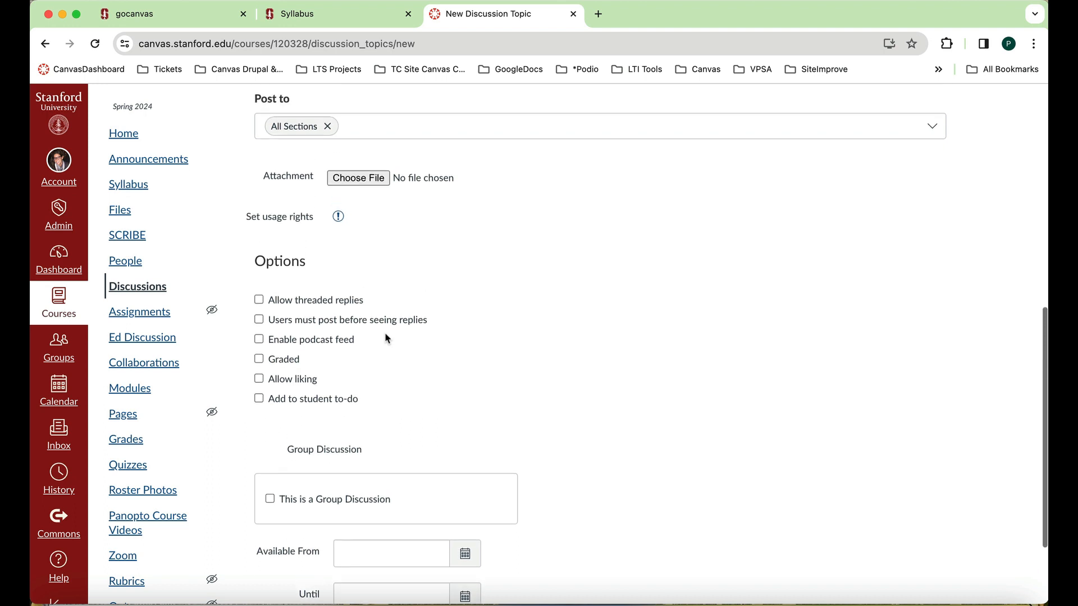
{"action": "left_click", "coordinate": [259, 360]}
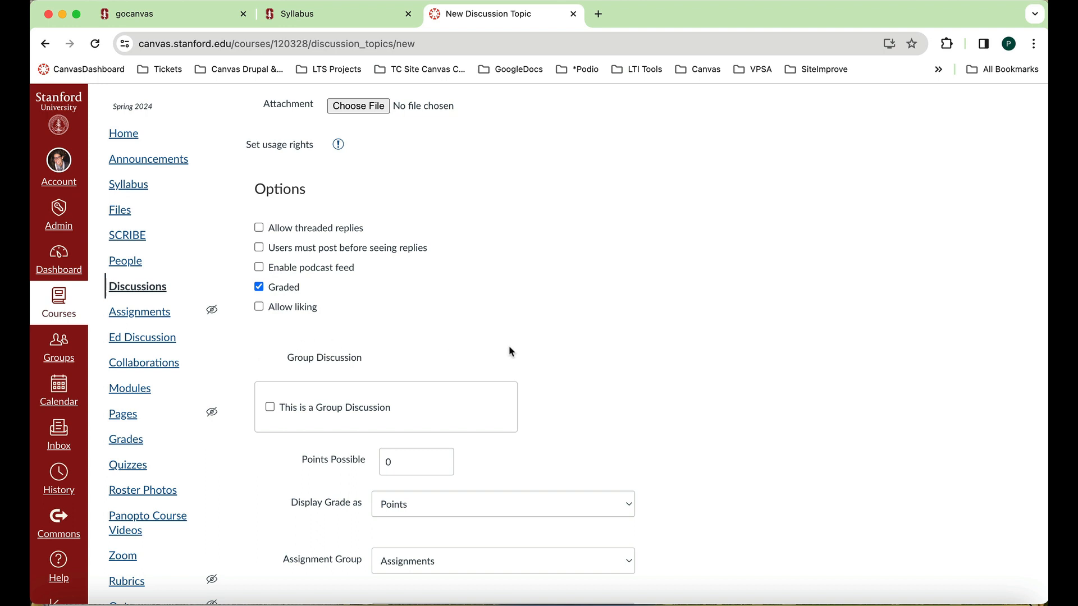
Display the discussion's grade as Complete/Incomplete and review its peer review, assignment and availability date settings
{"action": "scroll", "coordinate": [509, 351], "scroll_direction": "down", "scroll_amount": 3}
{"action": "scroll", "coordinate": [511, 352], "scroll_direction": "down", "scroll_amount": 3}
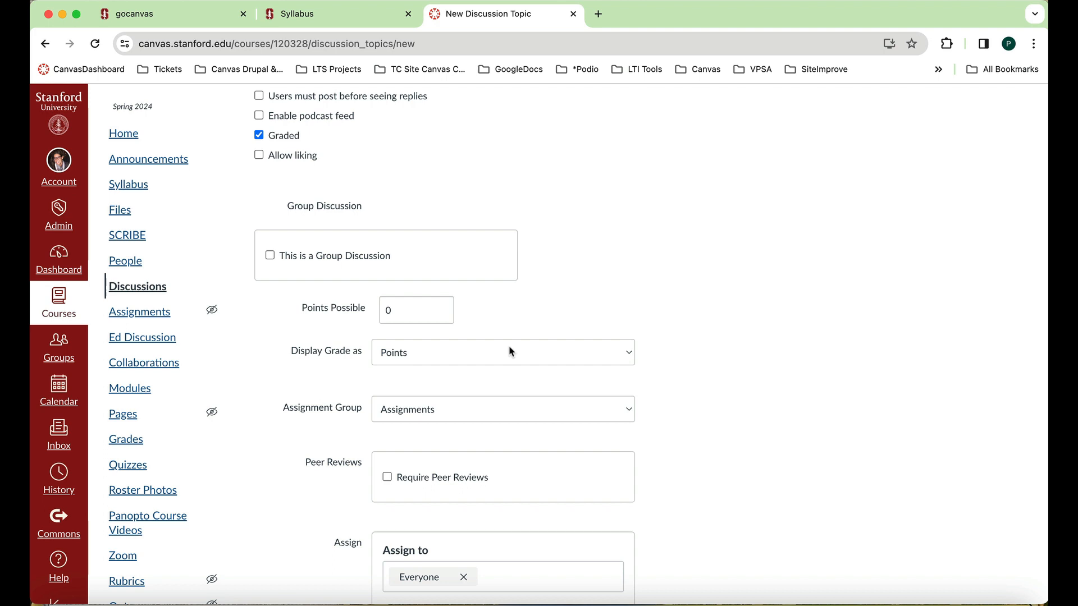
{"action": "left_click", "coordinate": [433, 310]}
{"action": "scroll", "coordinate": [495, 391], "scroll_direction": "down", "scroll_amount": 1}
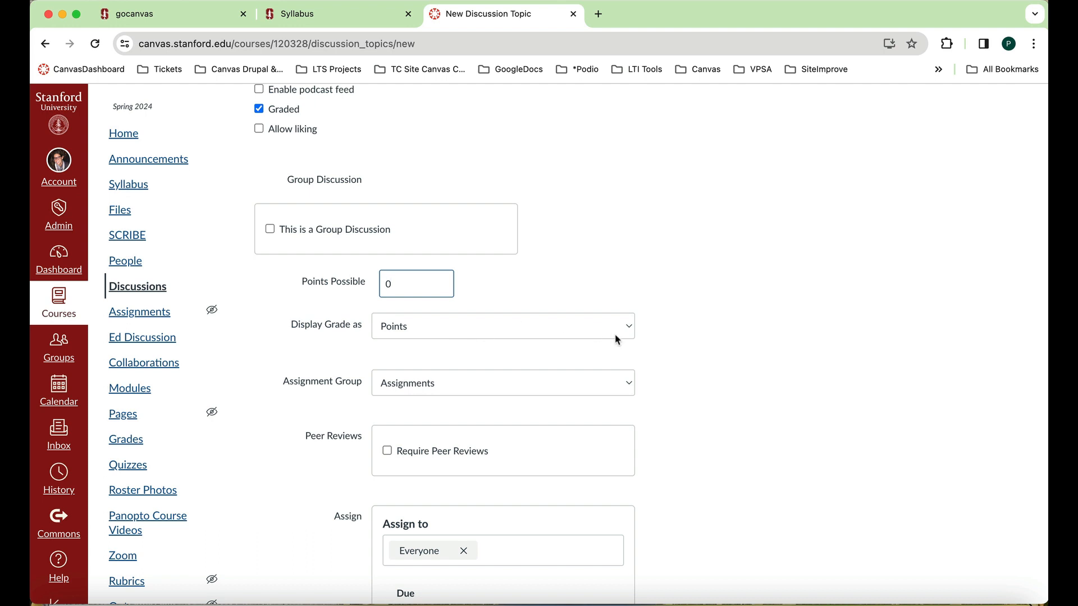
{"action": "left_click", "coordinate": [632, 330]}
{"action": "left_click", "coordinate": [594, 310]}
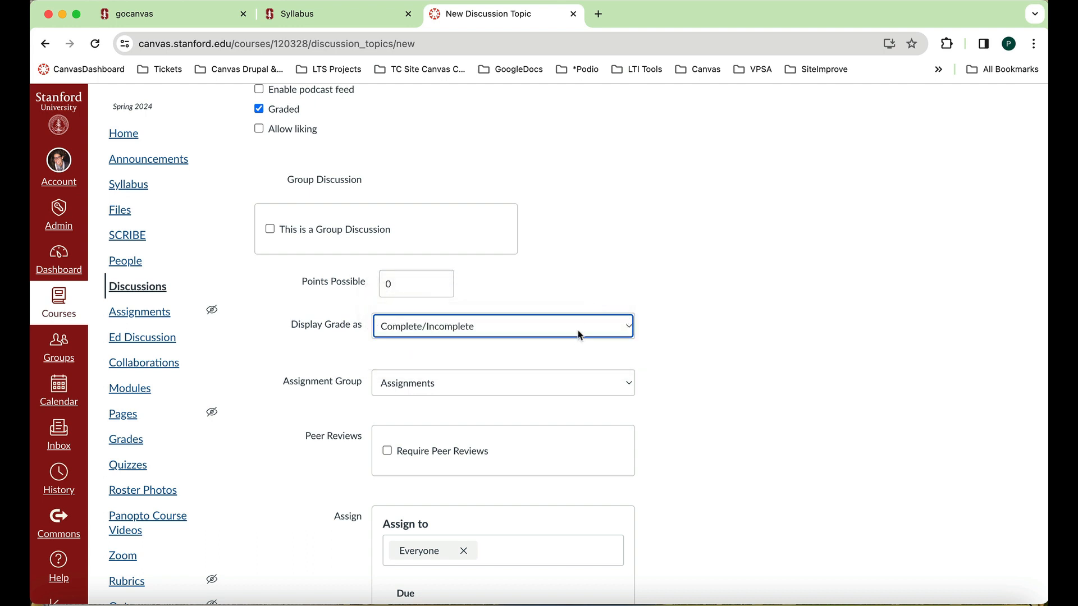
{"action": "scroll", "coordinate": [579, 340], "scroll_direction": "down", "scroll_amount": 4}
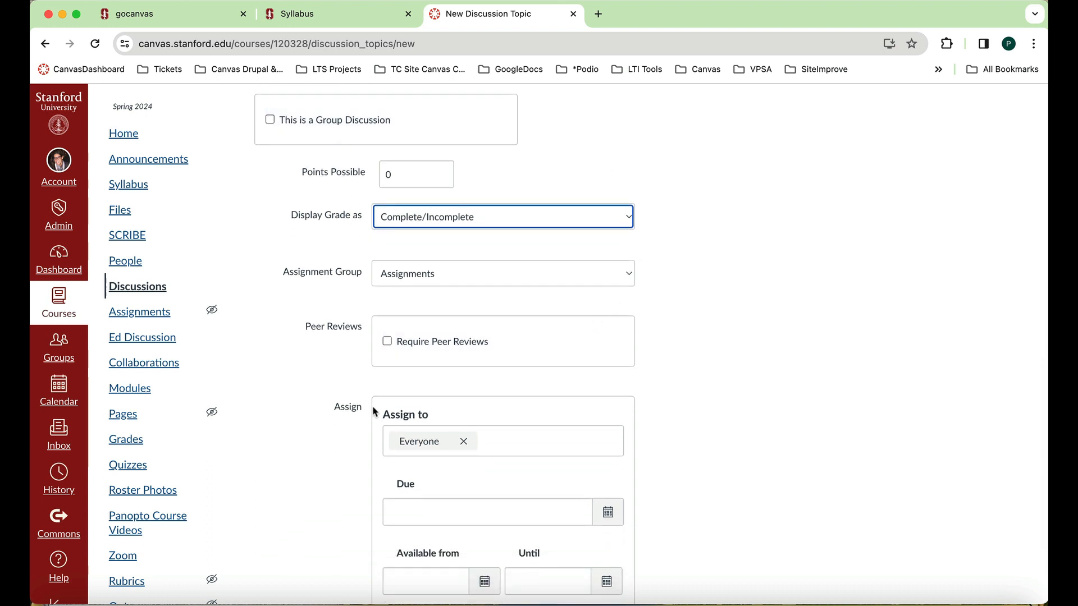
{"action": "scroll", "coordinate": [373, 410], "scroll_direction": "down", "scroll_amount": 4}
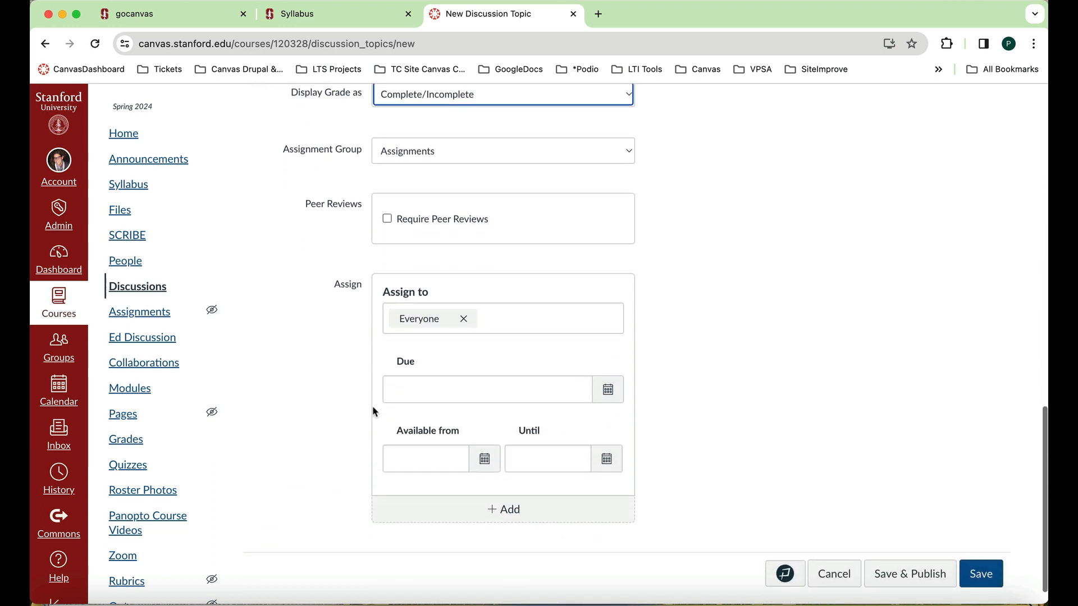
Check the discussion's grading and assignment settings, and save and publish it
{"action": "scroll", "coordinate": [498, 321], "scroll_direction": "up", "scroll_amount": 3}
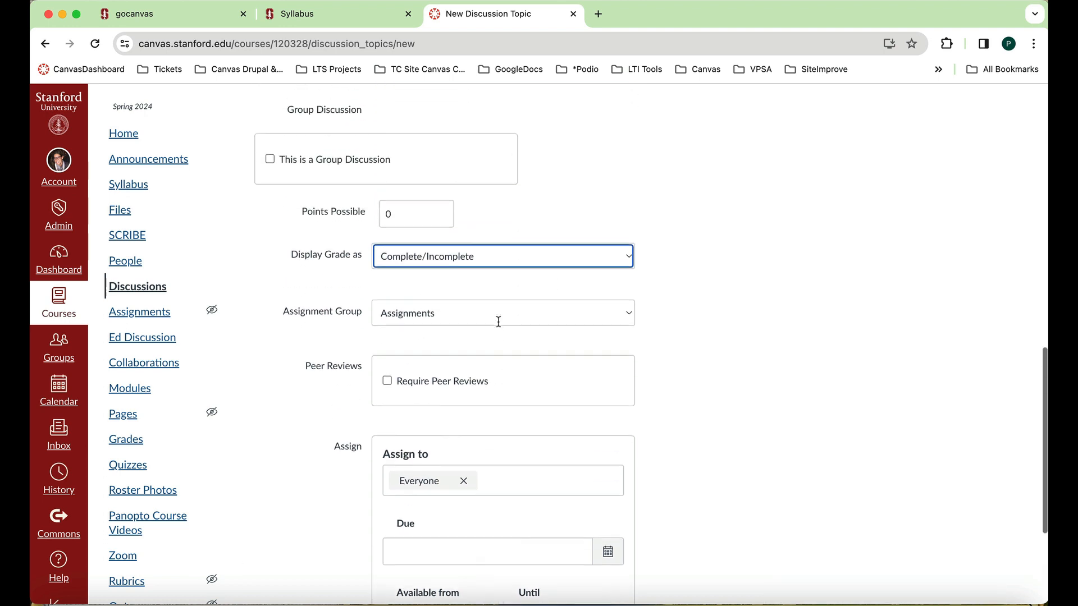
{"action": "scroll", "coordinate": [499, 322], "scroll_direction": "down", "scroll_amount": 4}
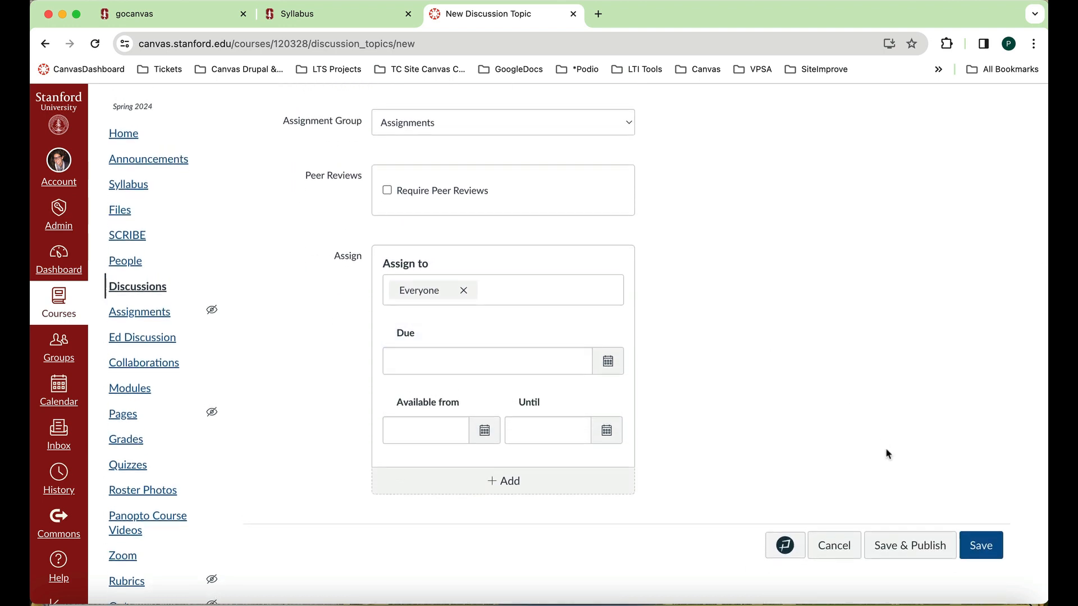
{"action": "left_click", "coordinate": [919, 553]}
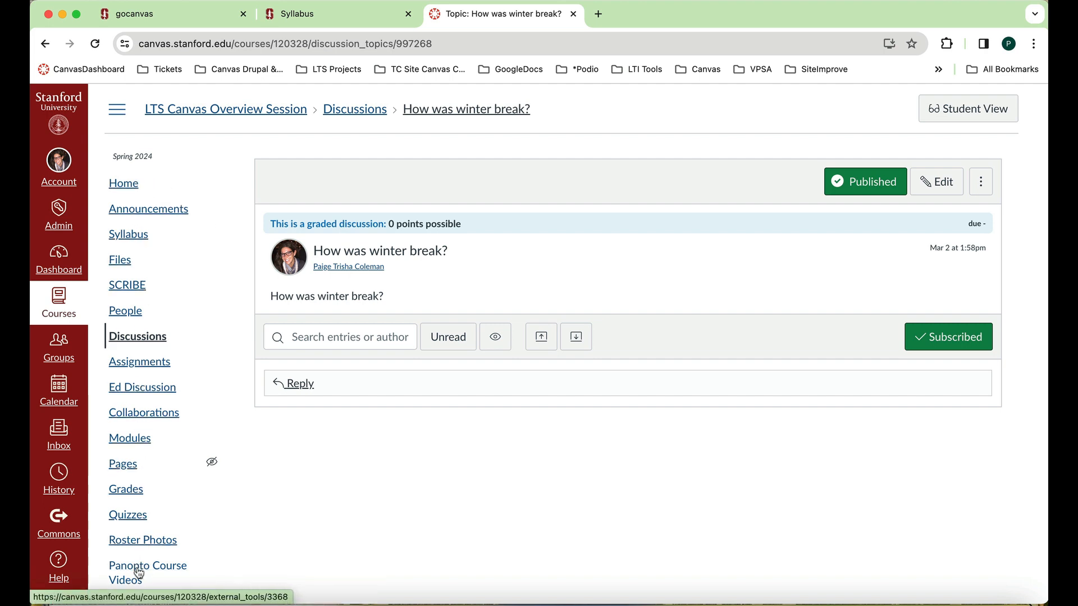
Open the course settings and display the course navigation items
{"action": "scroll", "coordinate": [140, 551], "scroll_direction": "down", "scroll_amount": 3}
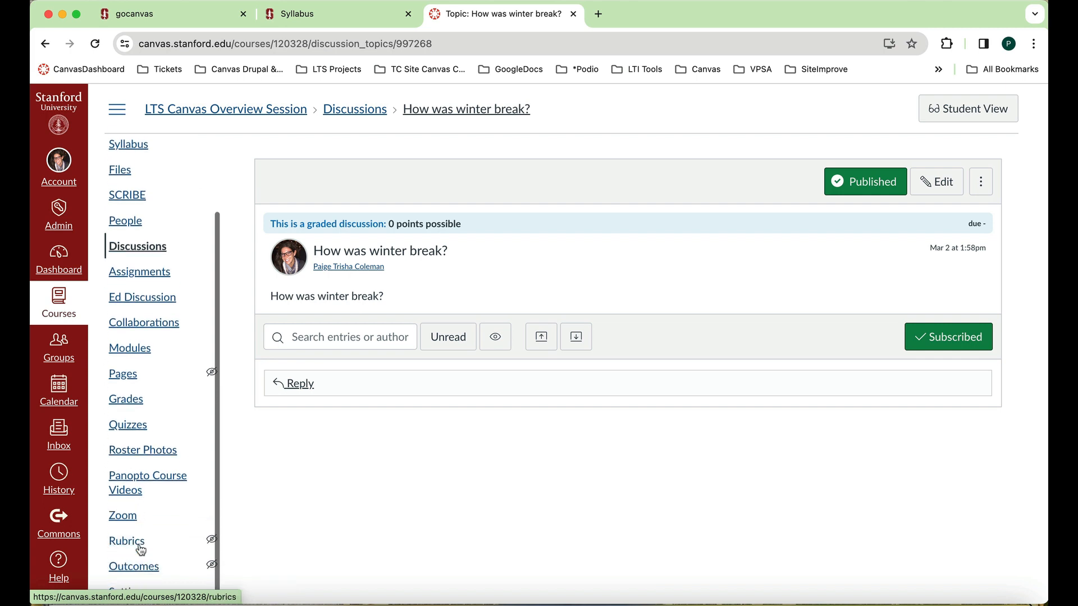
{"action": "scroll", "coordinate": [144, 303], "scroll_direction": "up", "scroll_amount": 3}
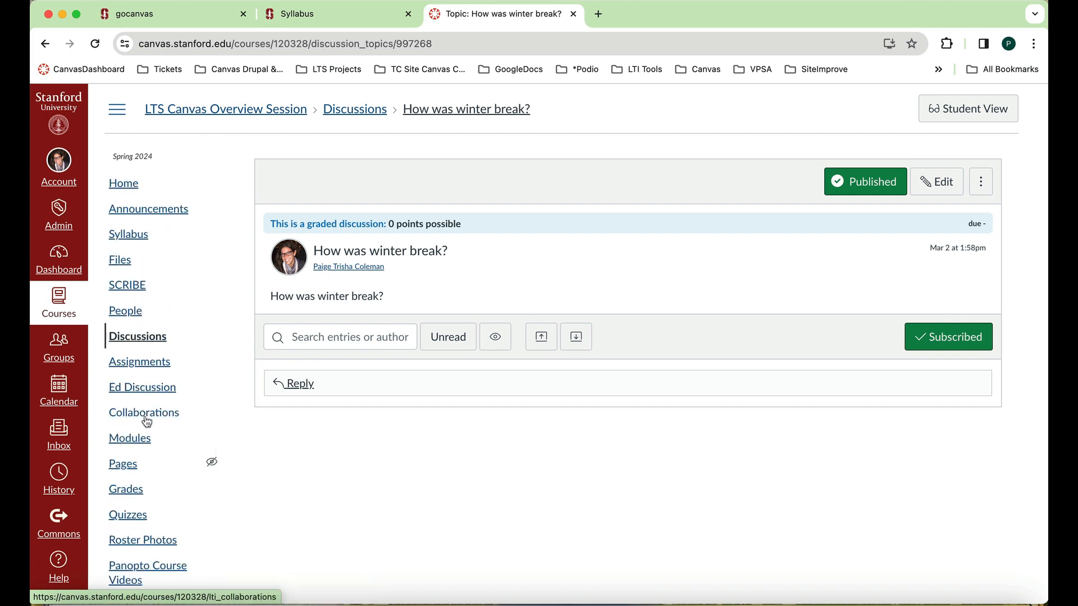
{"action": "scroll", "coordinate": [154, 446], "scroll_direction": "down", "scroll_amount": 3}
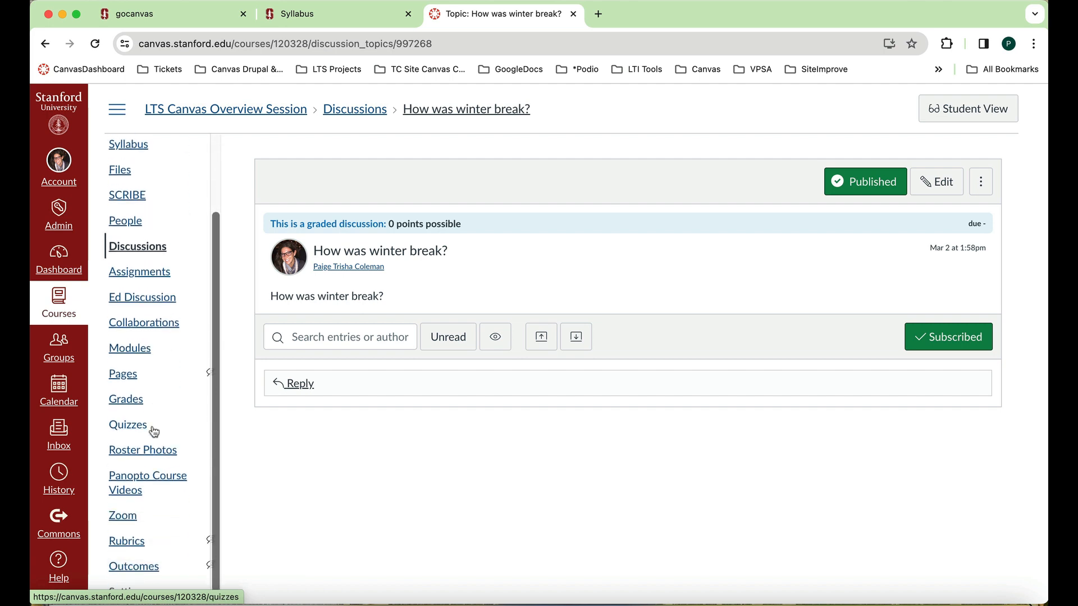
{"action": "left_click", "coordinate": [137, 595]}
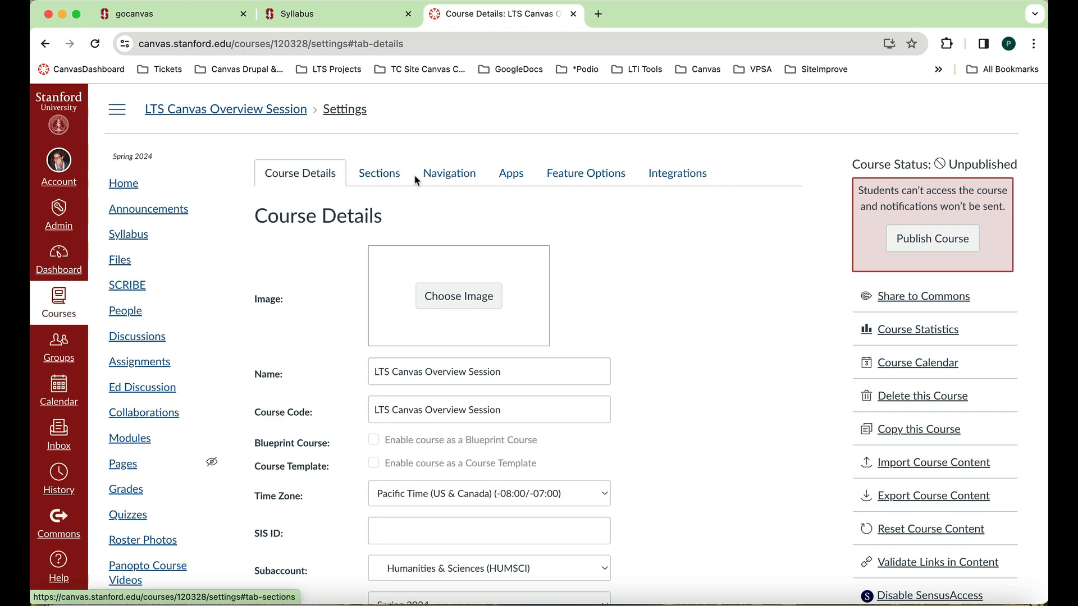
{"action": "left_click", "coordinate": [447, 174]}
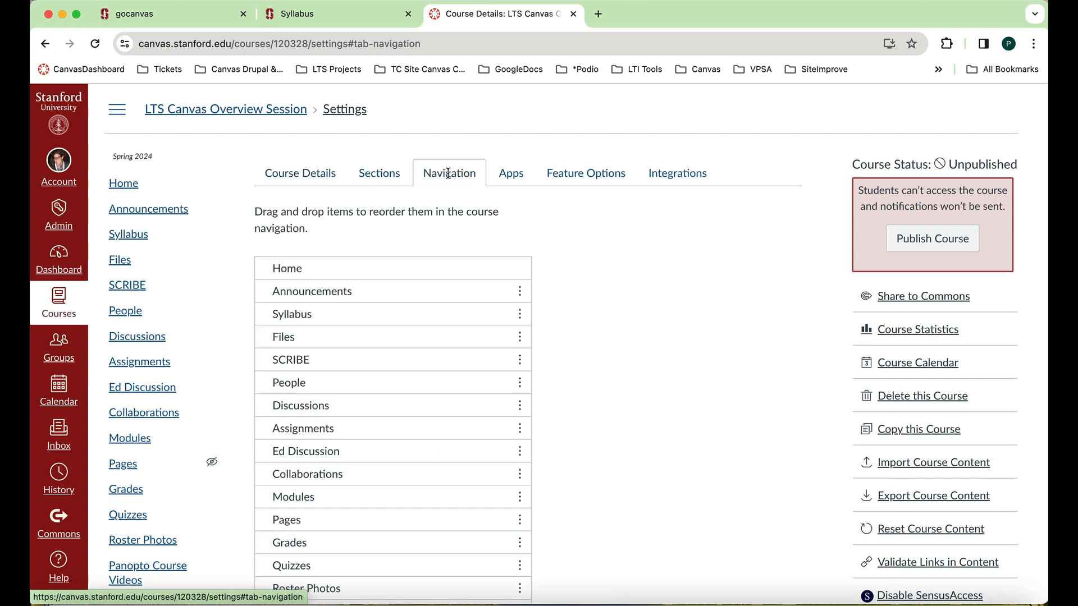
Enable Harmonize in the course navigation below Discussions and move SCRIBE to the items hidden from students
{"action": "scroll", "coordinate": [626, 346], "scroll_direction": "down", "scroll_amount": 5}
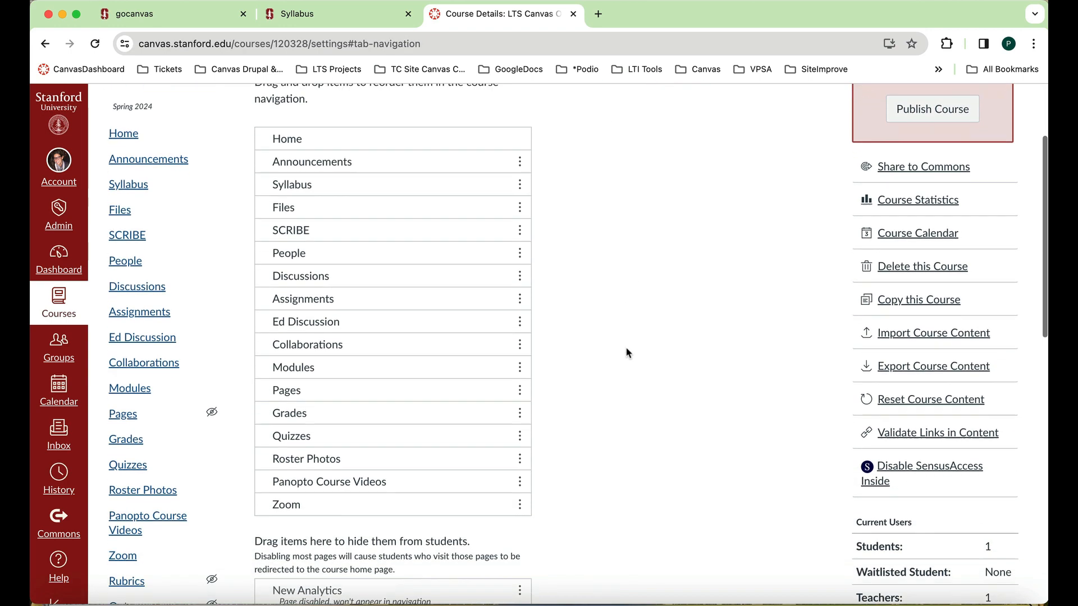
{"action": "scroll", "coordinate": [627, 353], "scroll_direction": "down", "scroll_amount": 1}
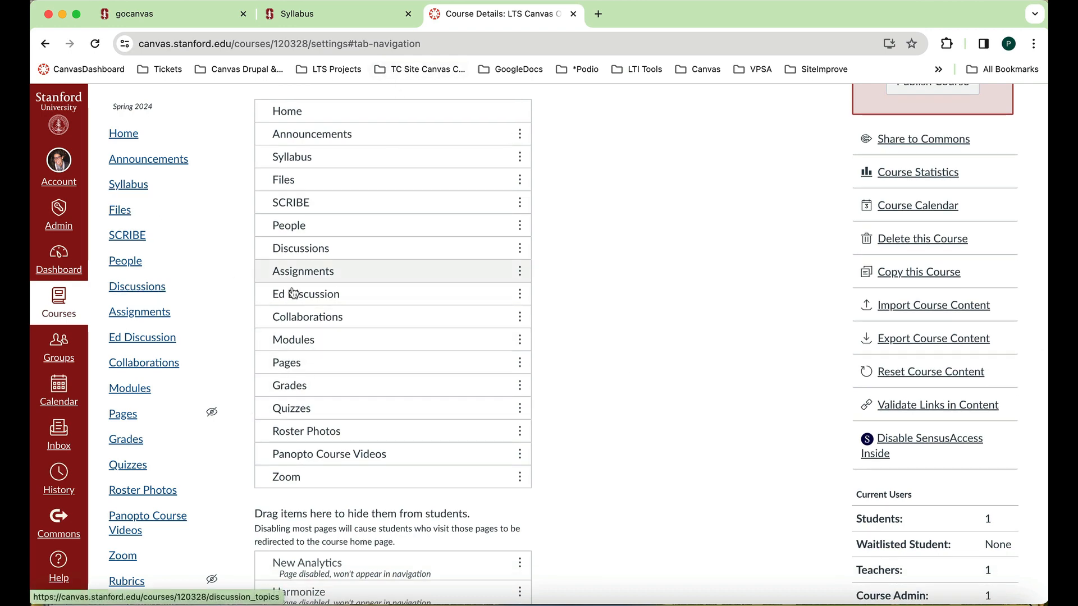
{"action": "scroll", "coordinate": [392, 382], "scroll_direction": "down", "scroll_amount": 7}
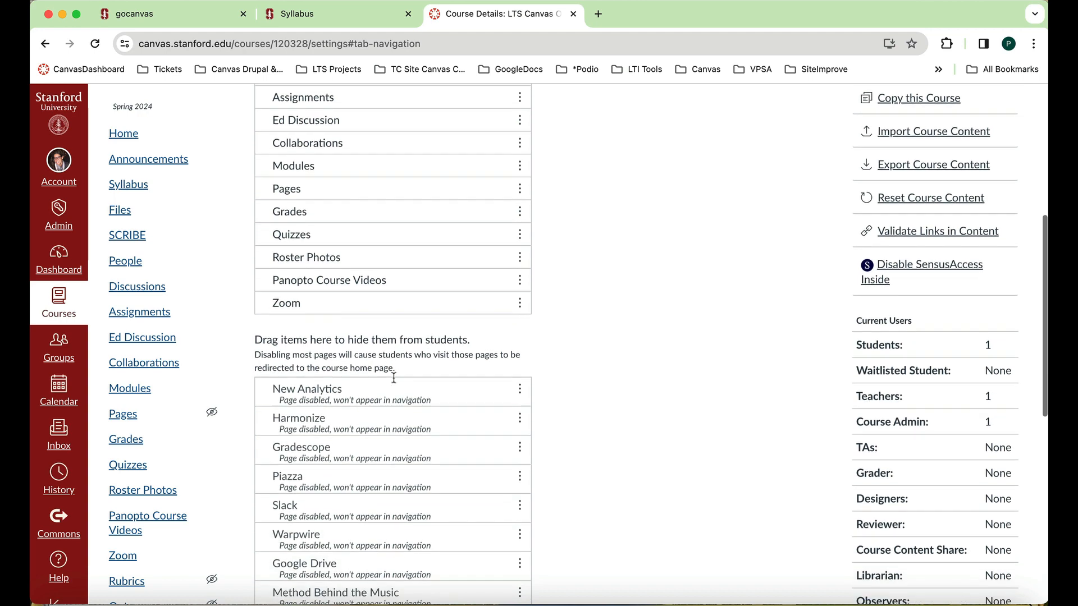
{"action": "scroll", "coordinate": [394, 378], "scroll_direction": "down", "scroll_amount": 1}
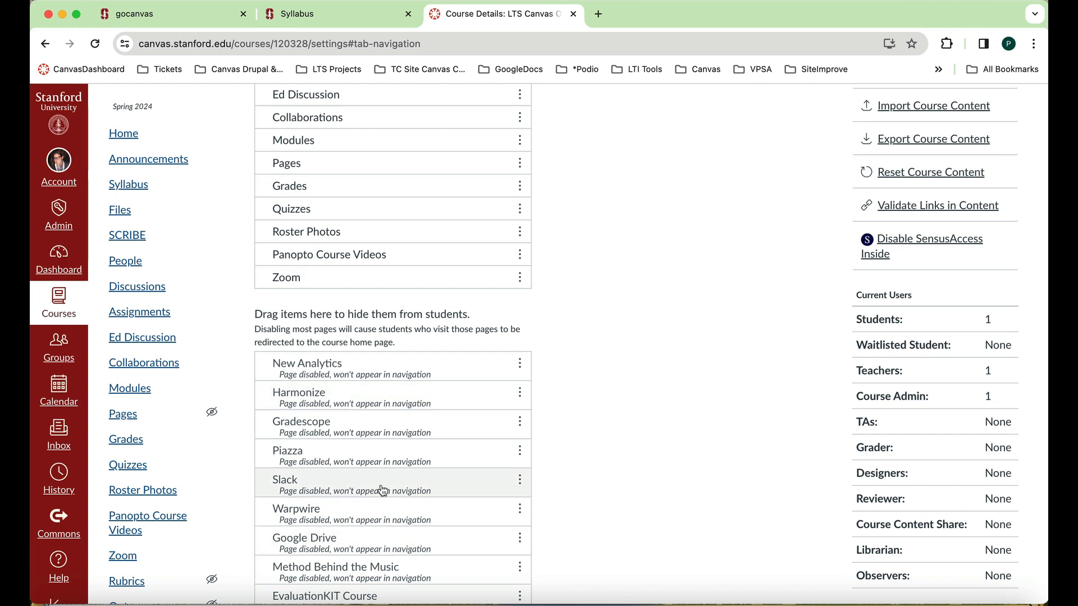
{"action": "scroll", "coordinate": [340, 405], "scroll_direction": "up", "scroll_amount": 3}
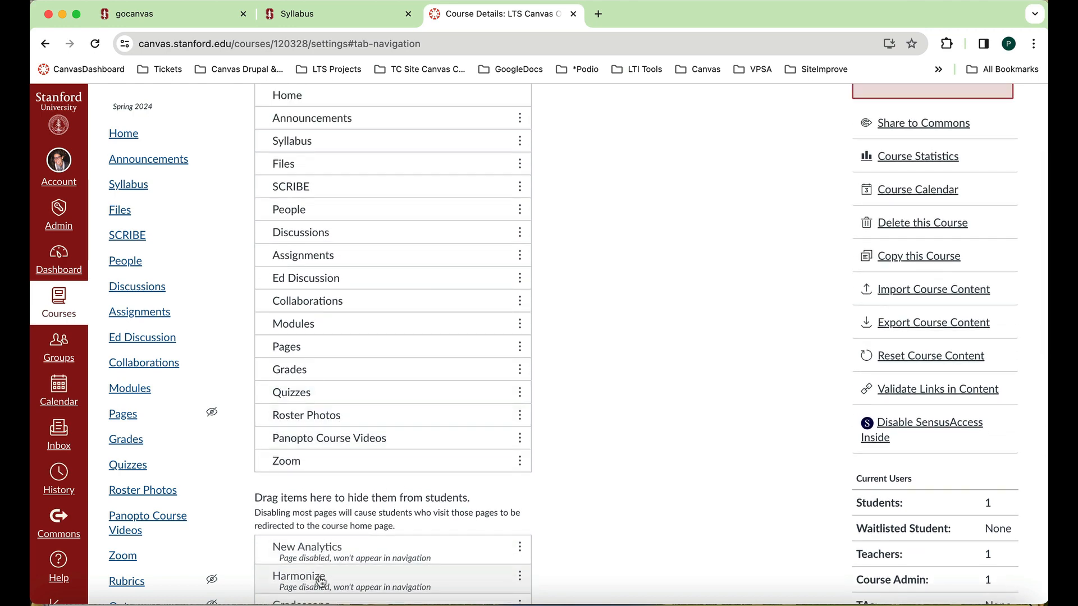
{"action": "left_click_drag", "start_coordinate": [320, 582], "coordinate": [353, 250]}
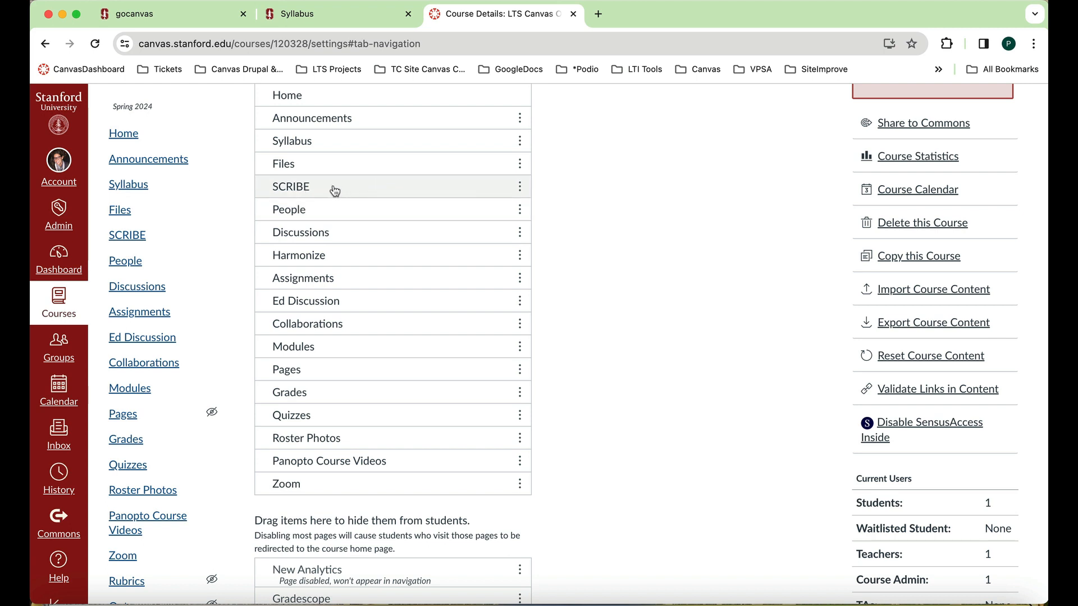
{"action": "left_click_drag", "start_coordinate": [335, 191], "coordinate": [342, 471]}
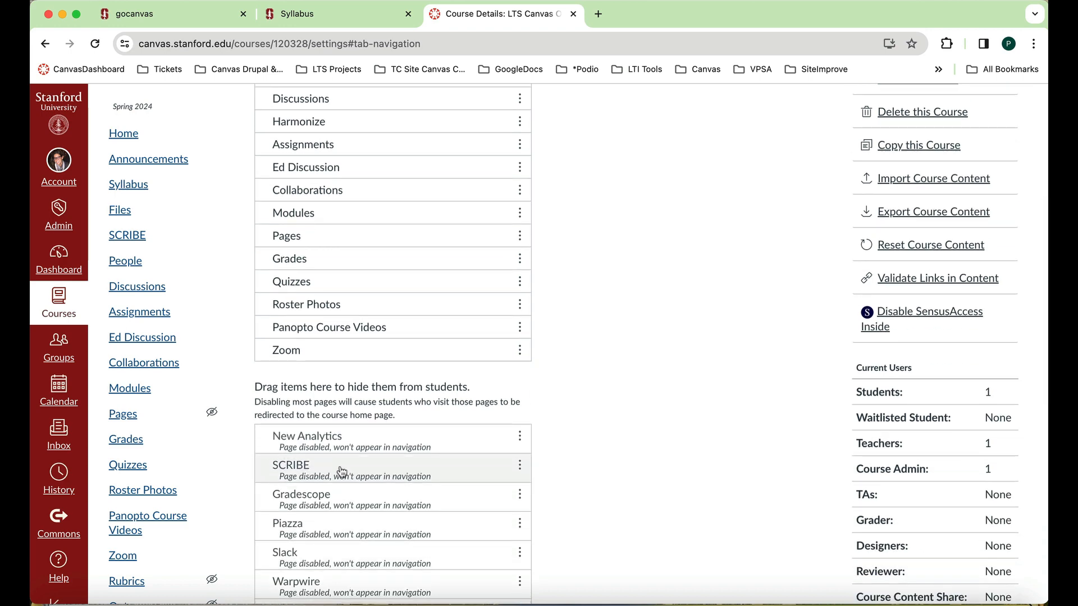
Review the reordered course navigation list and save the navigation changes
{"action": "scroll", "coordinate": [339, 470], "scroll_direction": "up", "scroll_amount": 5}
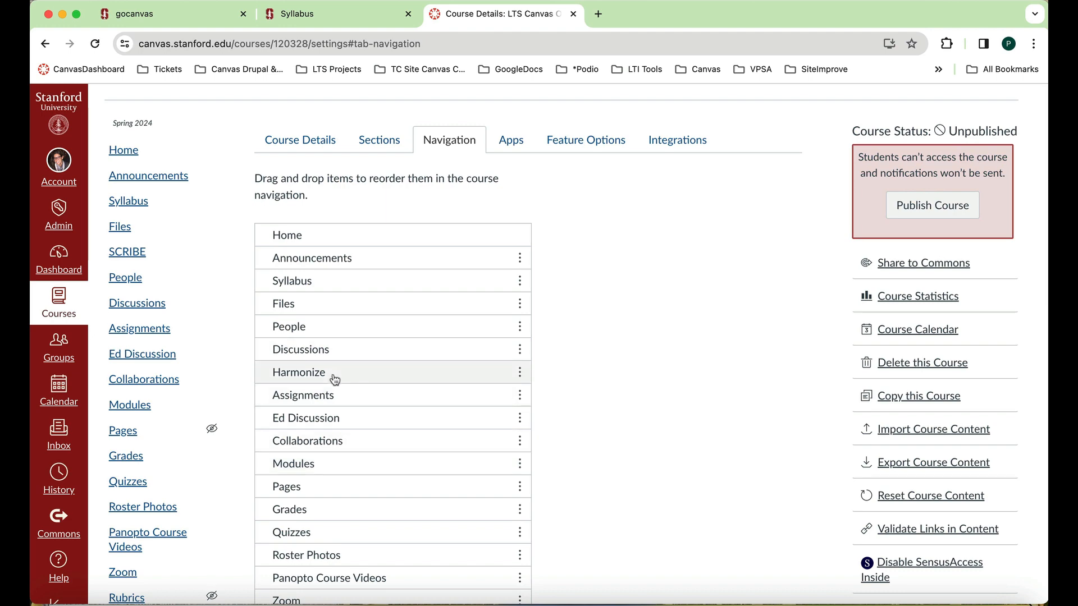
{"action": "scroll", "coordinate": [335, 380], "scroll_direction": "down", "scroll_amount": 5}
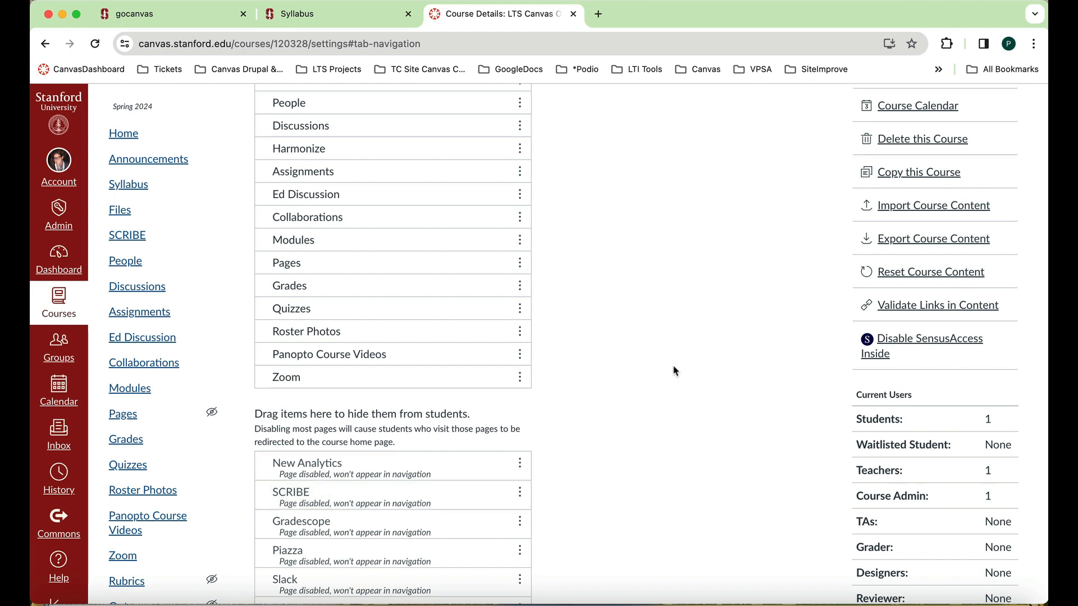
{"action": "scroll", "coordinate": [641, 355], "scroll_direction": "up", "scroll_amount": 5}
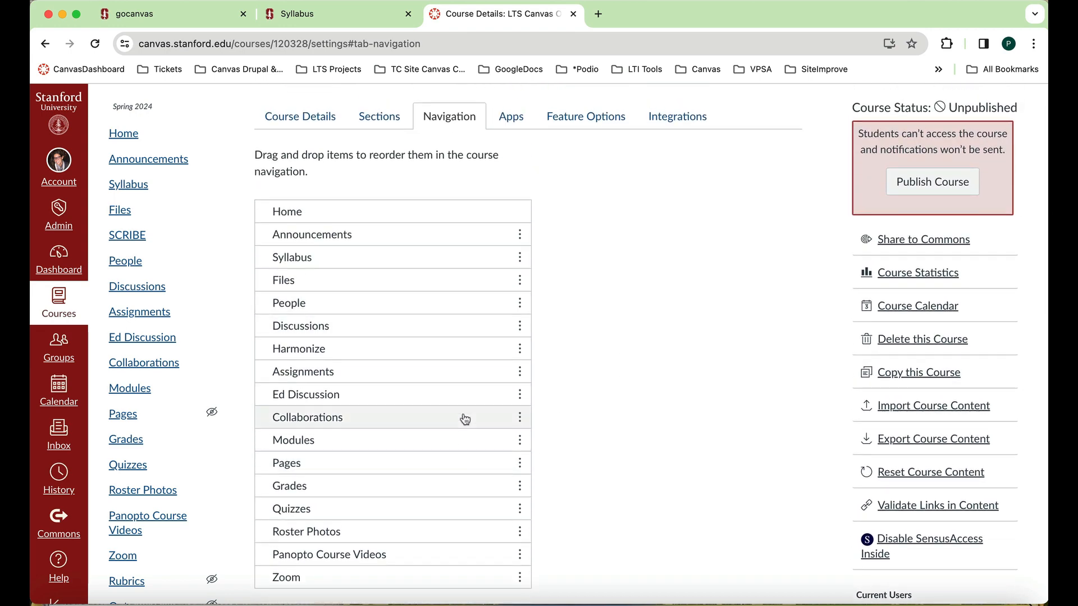
{"action": "scroll", "coordinate": [460, 421], "scroll_direction": "down", "scroll_amount": 9}
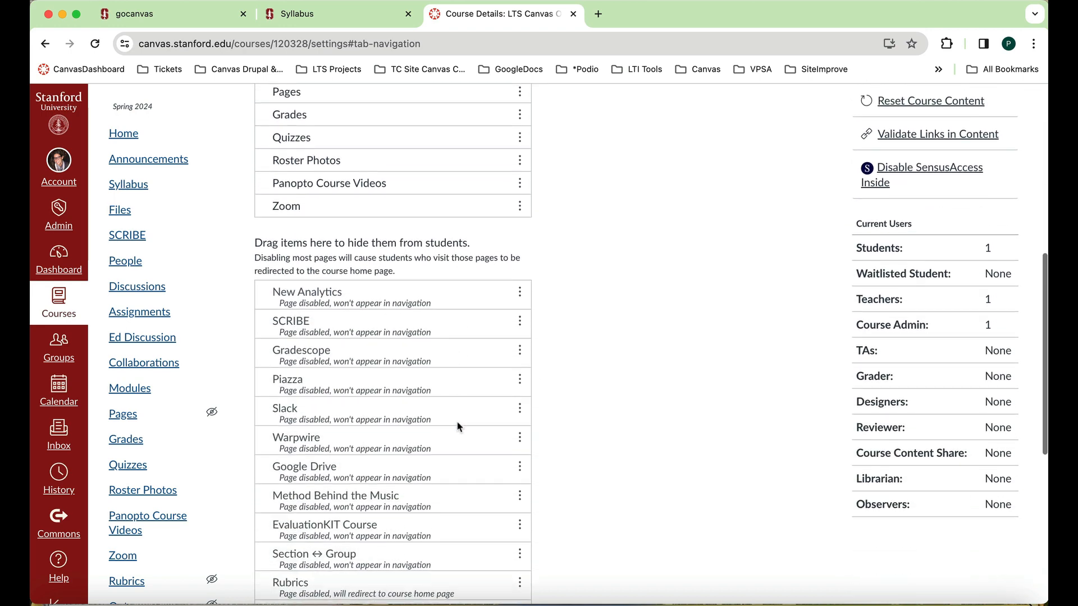
{"action": "scroll", "coordinate": [457, 422], "scroll_direction": "down", "scroll_amount": 9}
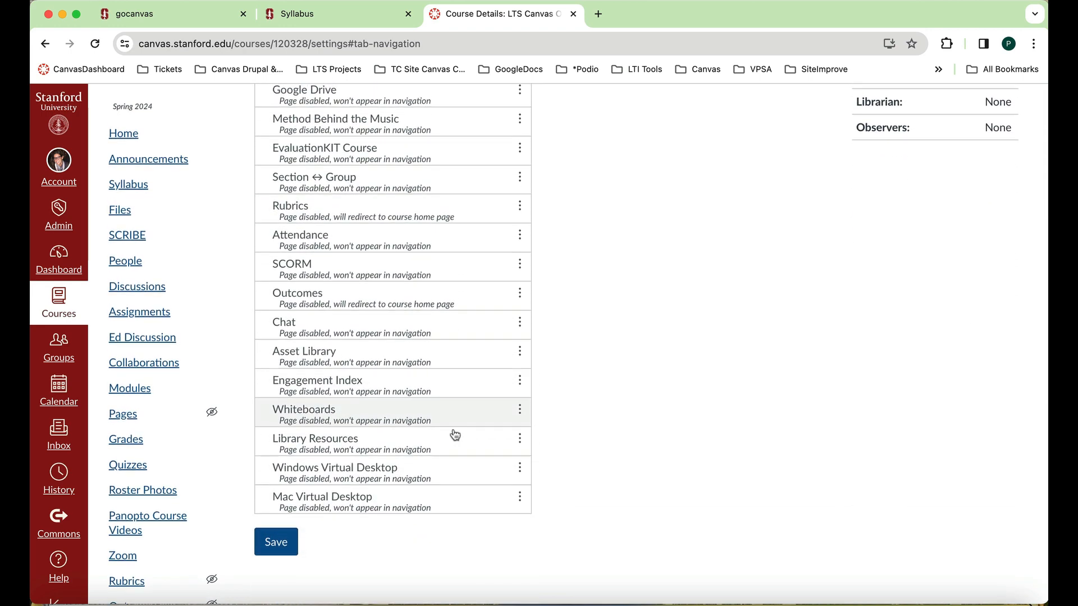
{"action": "left_click", "coordinate": [285, 549]}
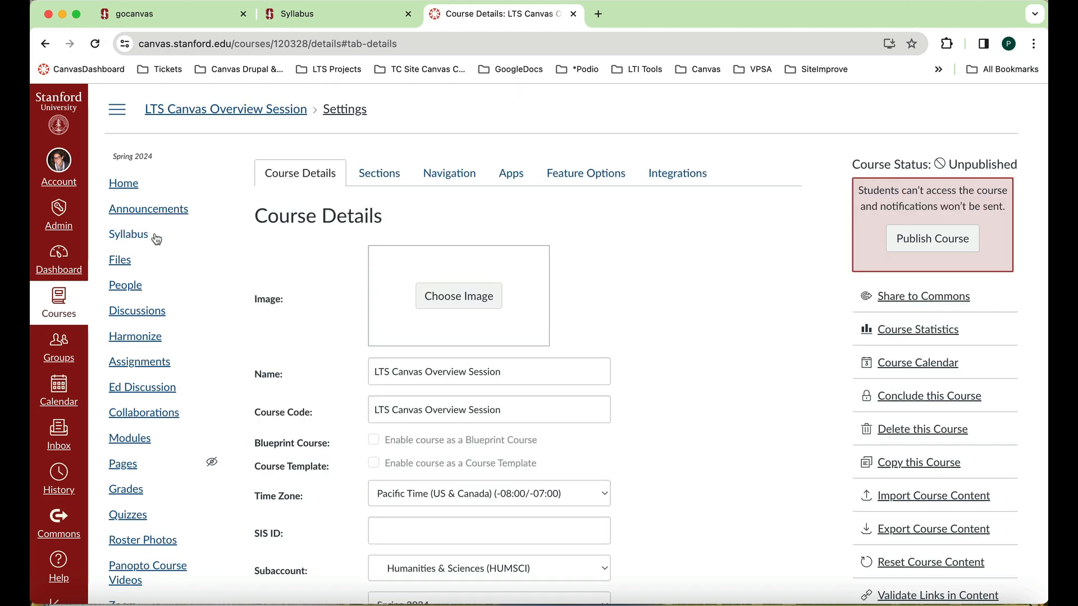
View the Harmonize Communication Center and the course's Ed Discussion board, and return to the Canvas course
{"action": "left_click", "coordinate": [144, 341]}
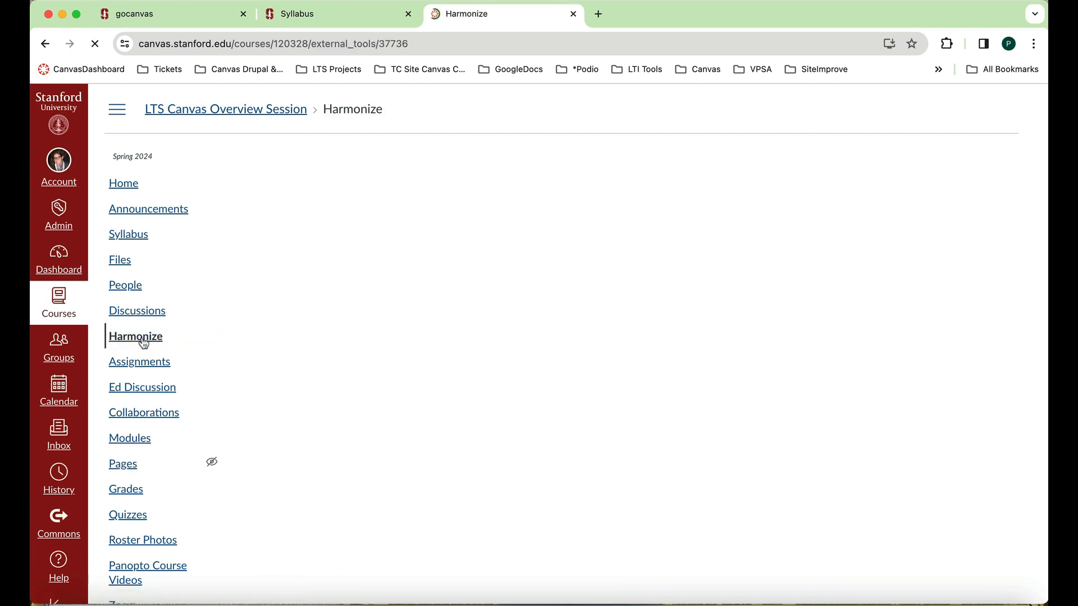
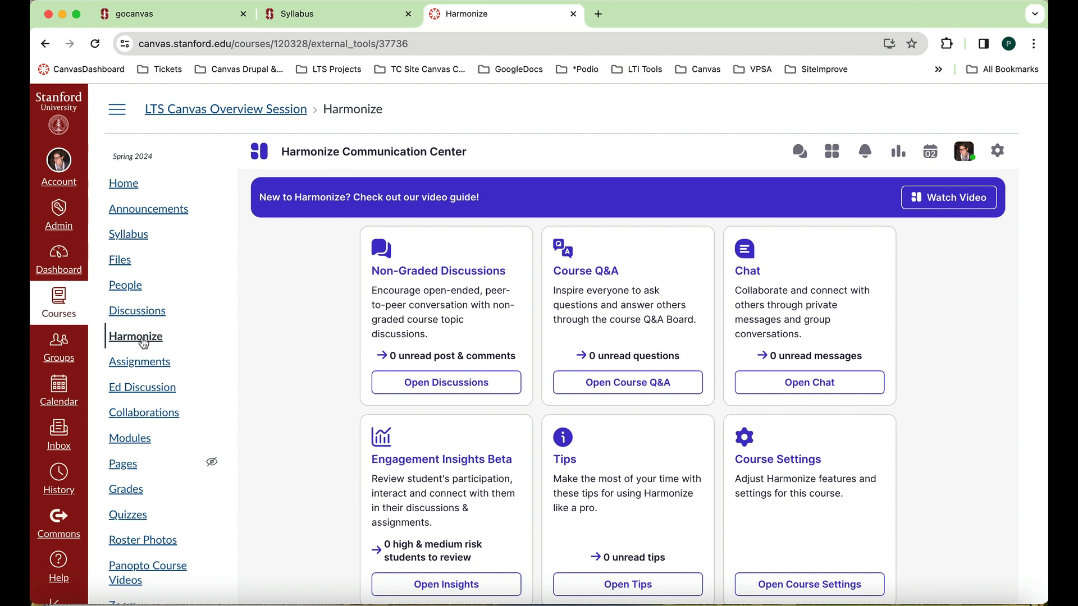
{"action": "scroll", "coordinate": [144, 344], "scroll_direction": "down", "scroll_amount": 1}
{"action": "scroll", "coordinate": [144, 343], "scroll_direction": "down", "scroll_amount": 2}
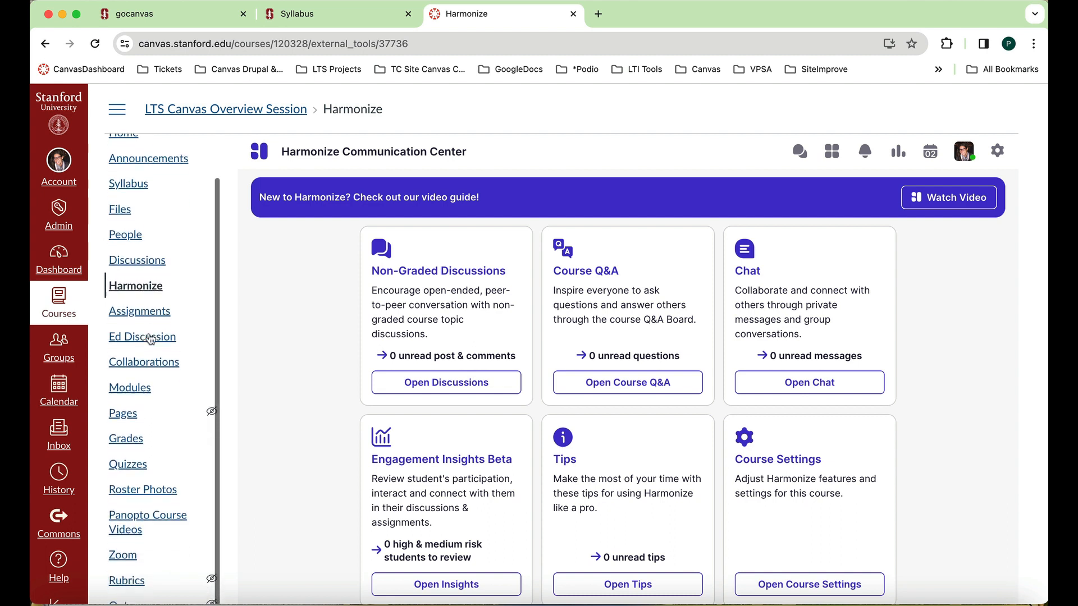
{"action": "left_click", "coordinate": [147, 314]}
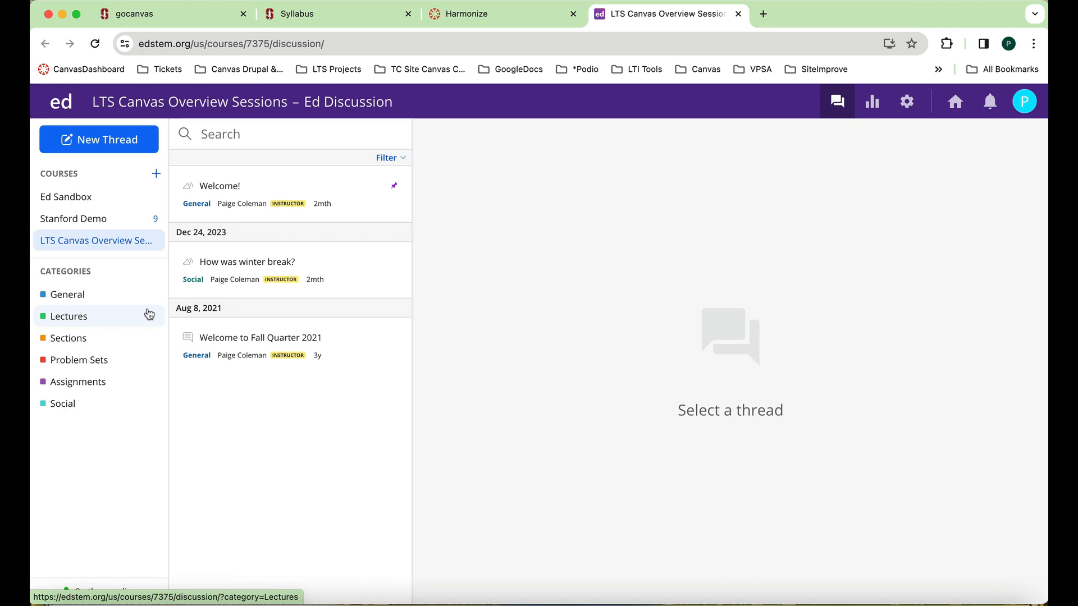
{"action": "left_click", "coordinate": [739, 13]}
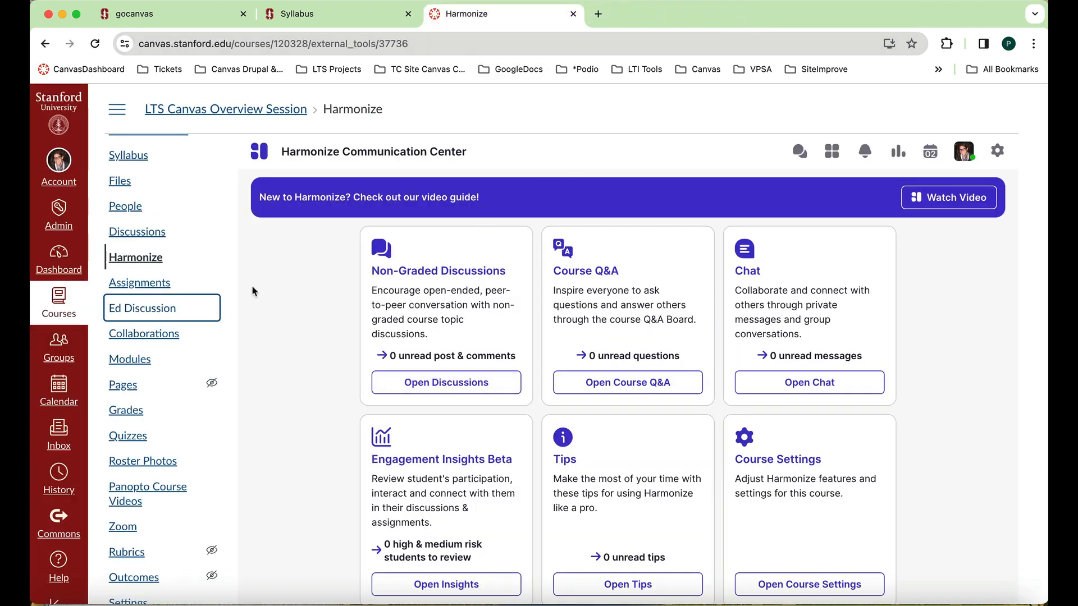
Start a new assignment named "Midterm Paper" with the description "Please upload your midterm paper here."
{"action": "left_click", "coordinate": [160, 287]}
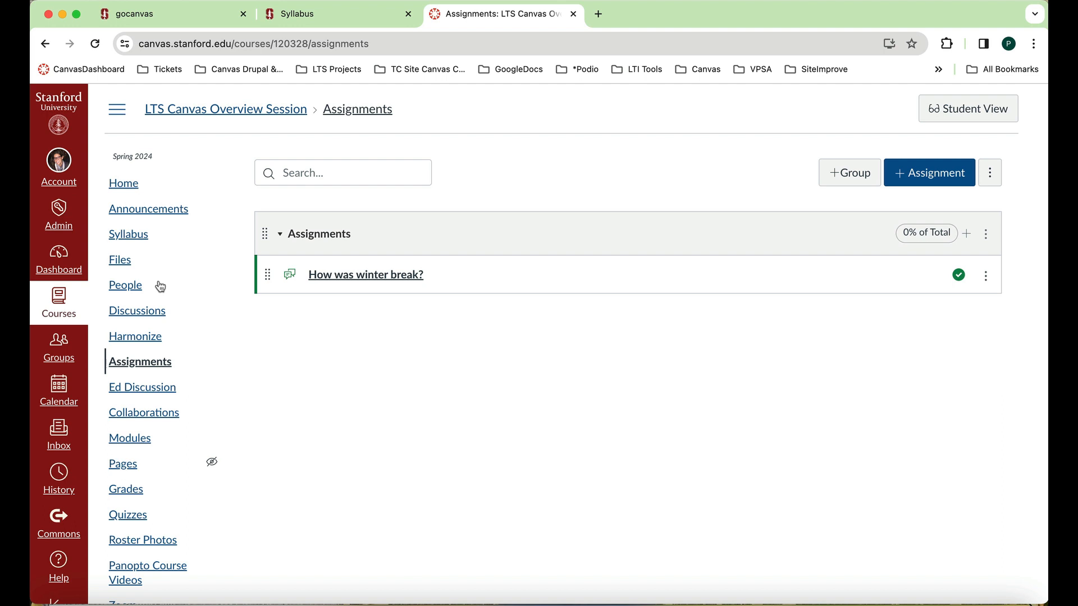
{"action": "left_click", "coordinate": [928, 181]}
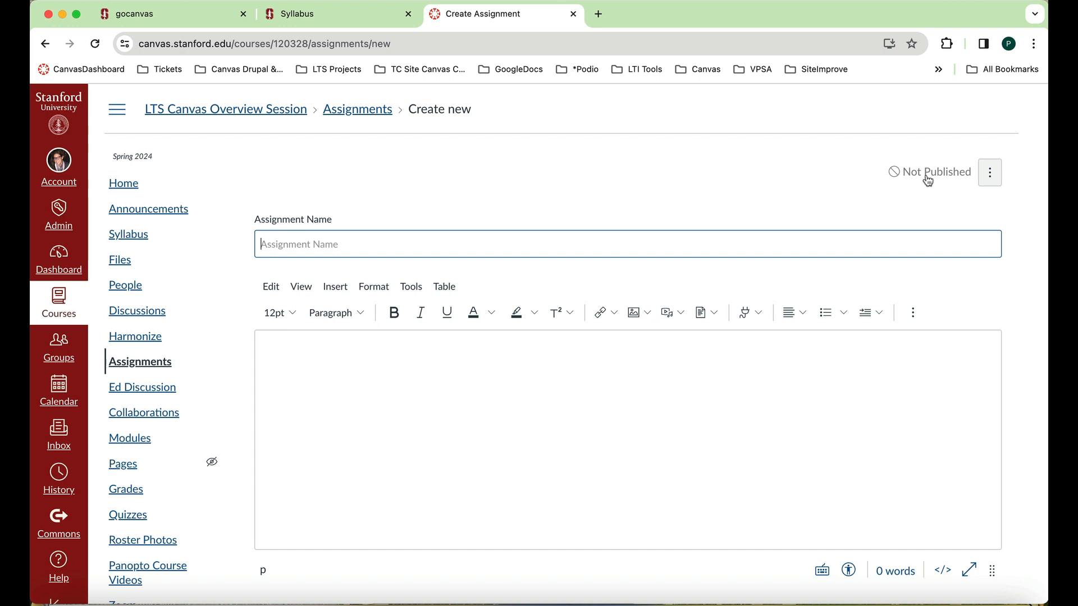
{"action": "type", "text": "Midterm"}
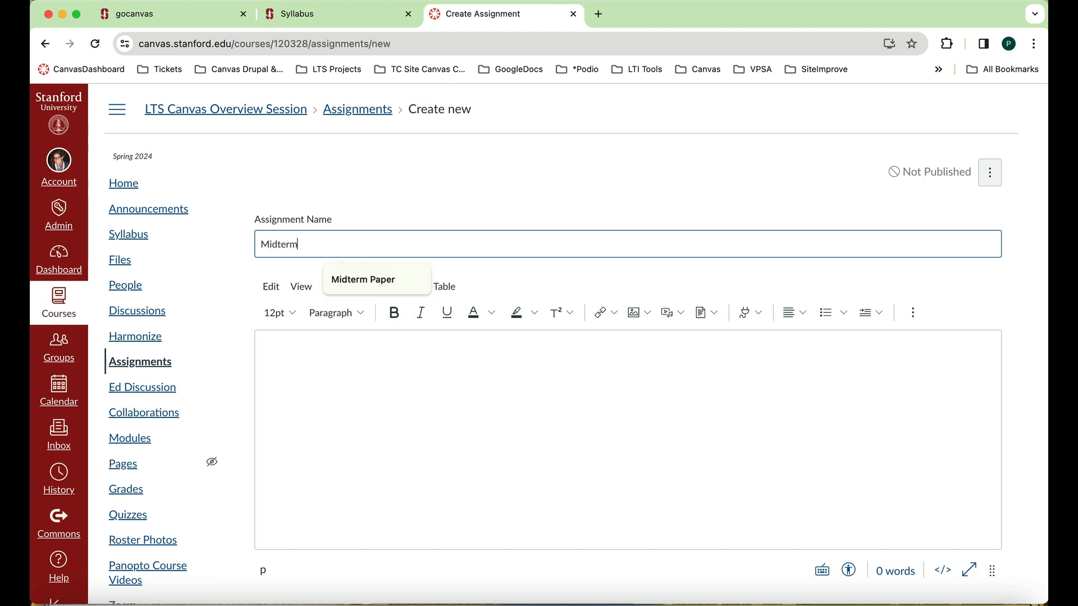
{"action": "type", "text": " Paper"}
{"action": "left_click", "coordinate": [673, 367]}
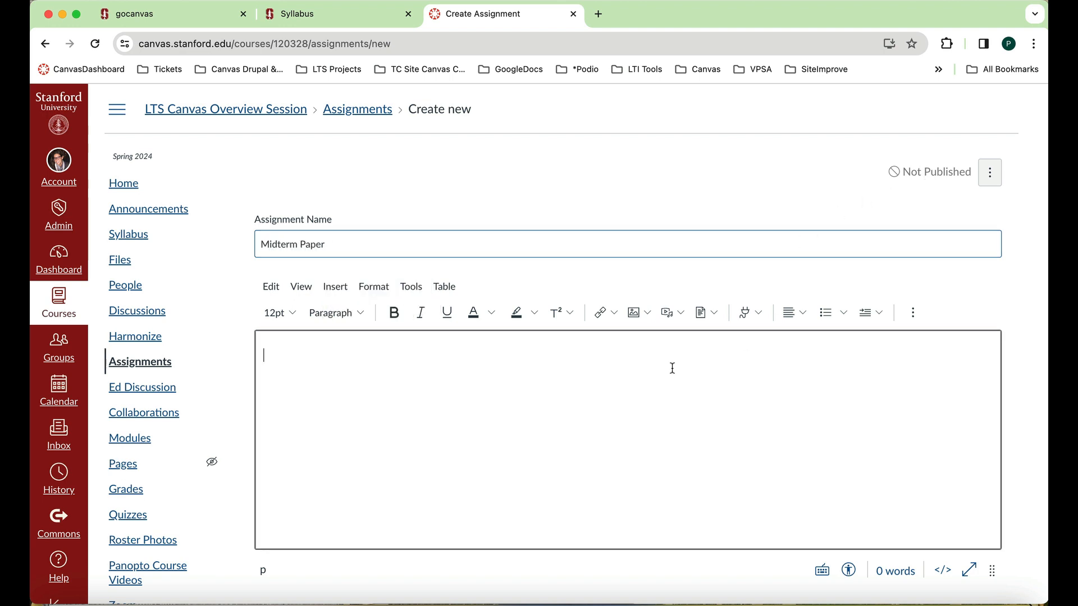
{"action": "type", "text": "Please upload "}
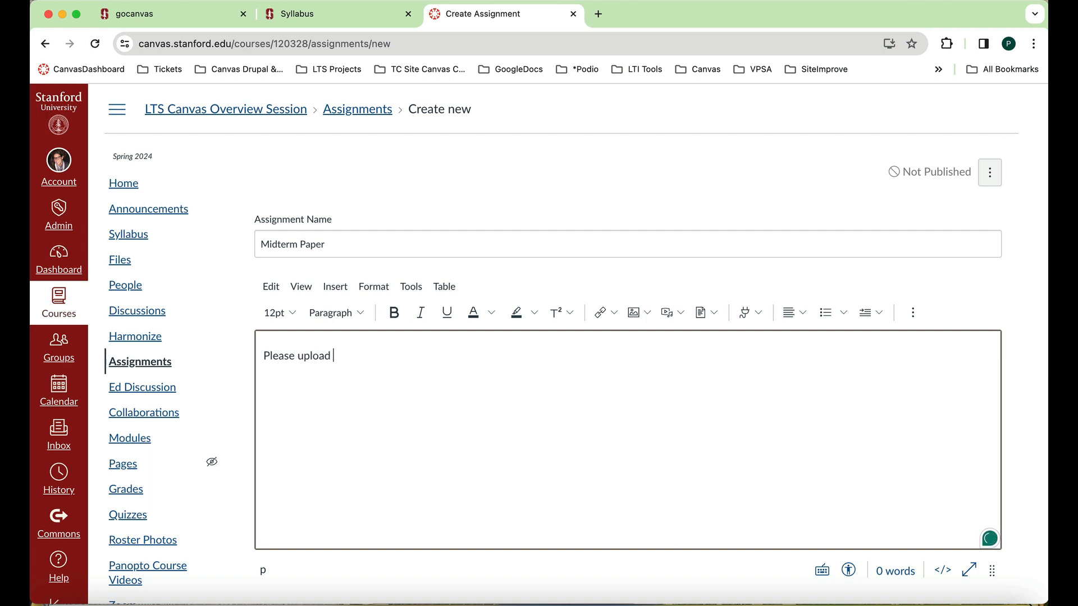
{"action": "type", "text": "your midterm paper"}
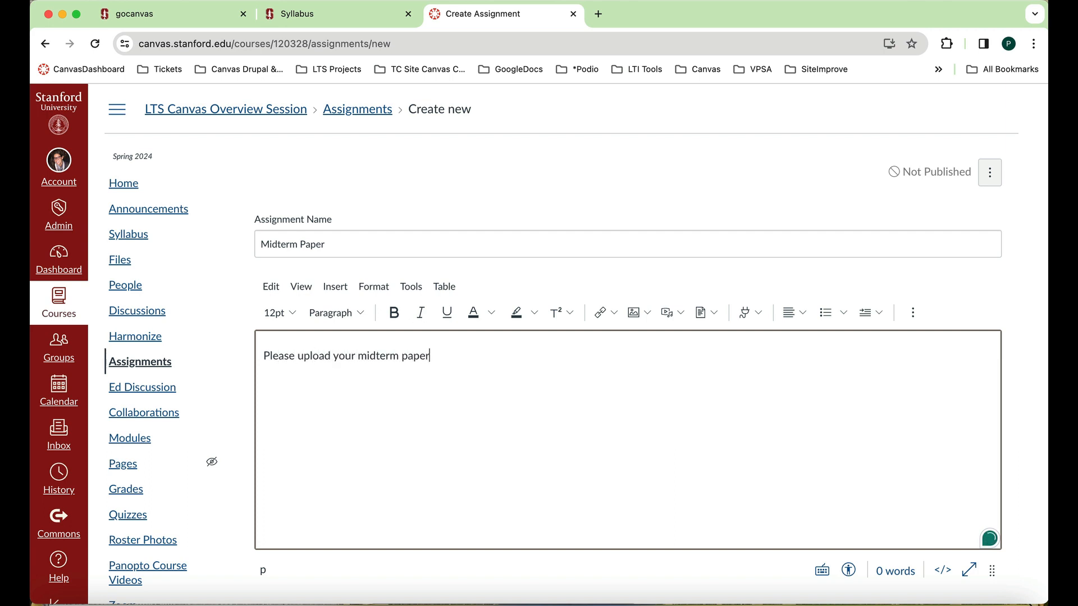
{"action": "type", "text": " here."}
Set the Midterm Paper assignment's points to 50
{"action": "scroll", "coordinate": [655, 404], "scroll_direction": "down", "scroll_amount": 1}
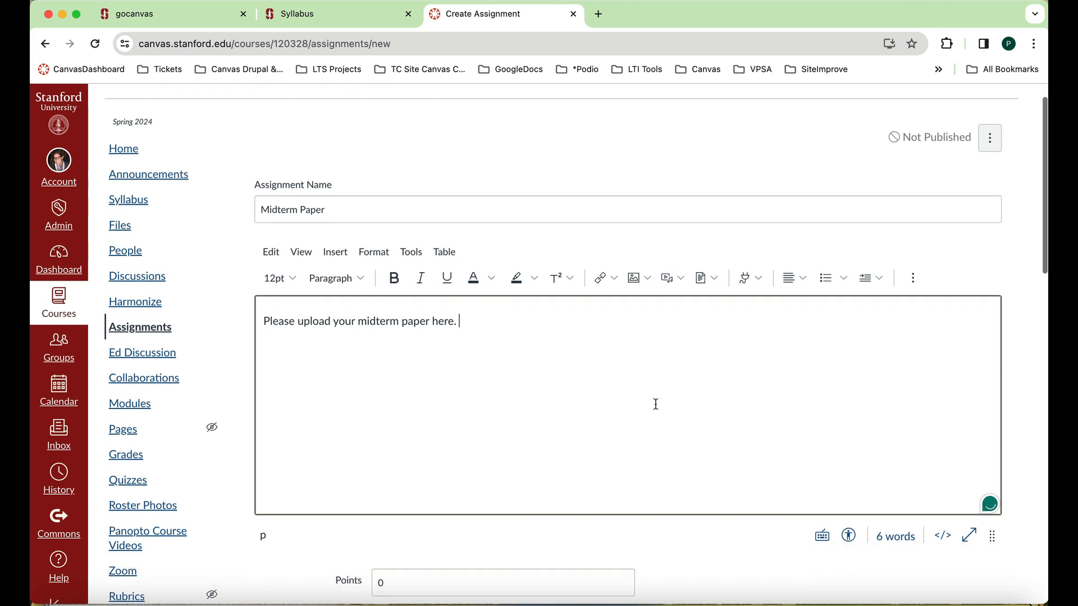
{"action": "scroll", "coordinate": [656, 404], "scroll_direction": "down", "scroll_amount": 8}
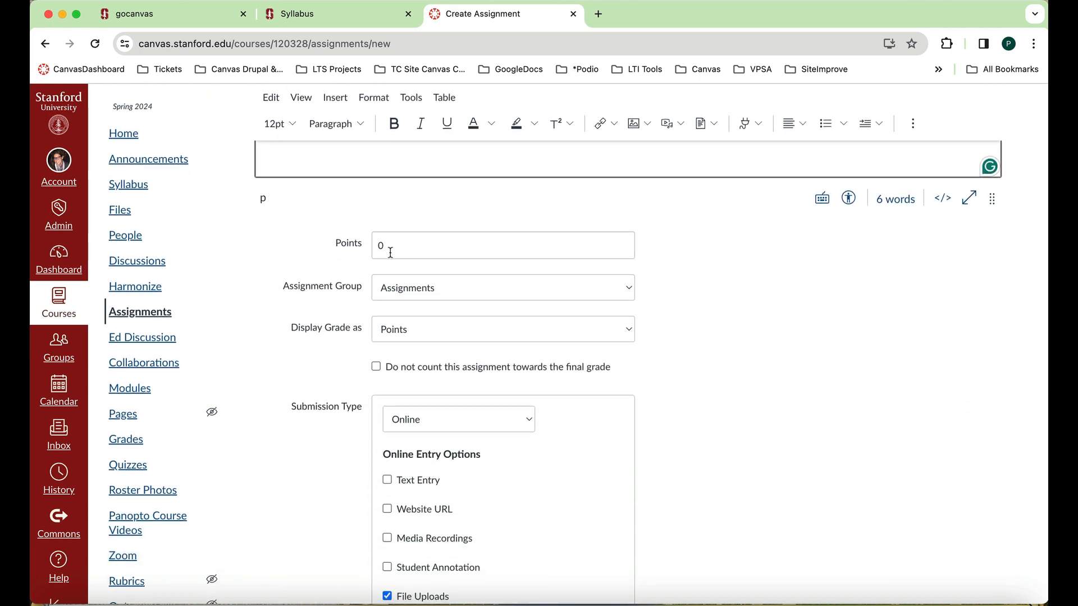
{"action": "left_click", "coordinate": [391, 253]}
{"action": "key", "text": "BackSpace"}
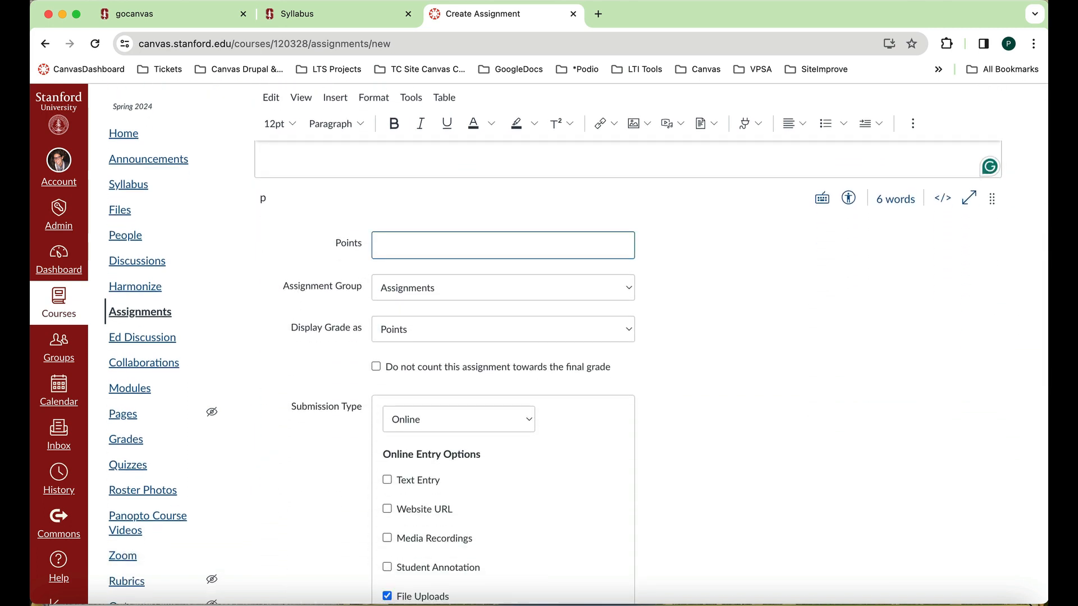
{"action": "left_click", "coordinate": [630, 334]}
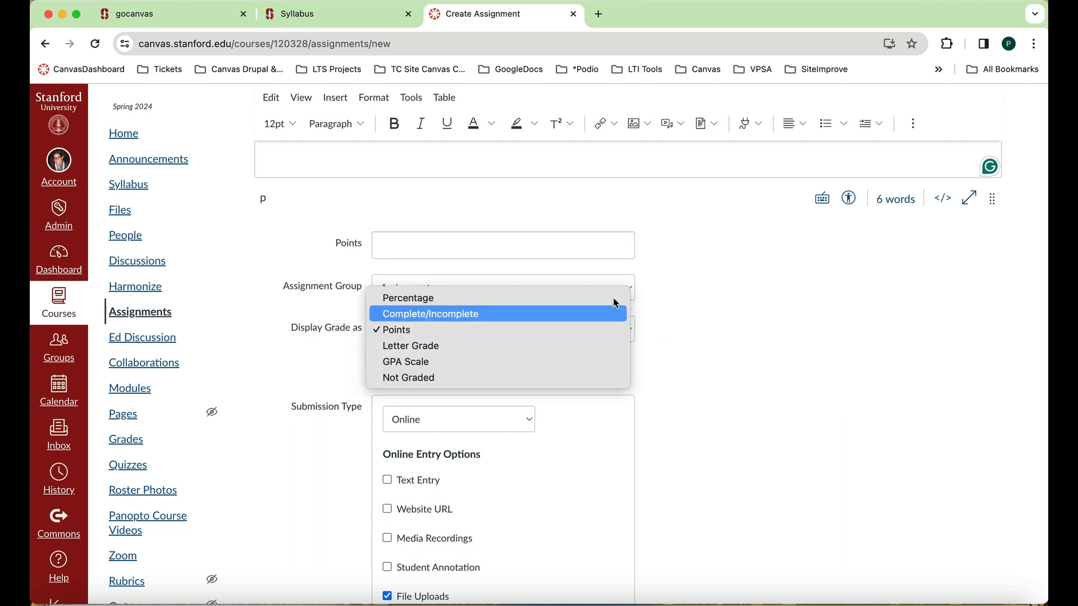
{"action": "left_click", "coordinate": [603, 245]}
{"action": "left_click", "coordinate": [603, 243]}
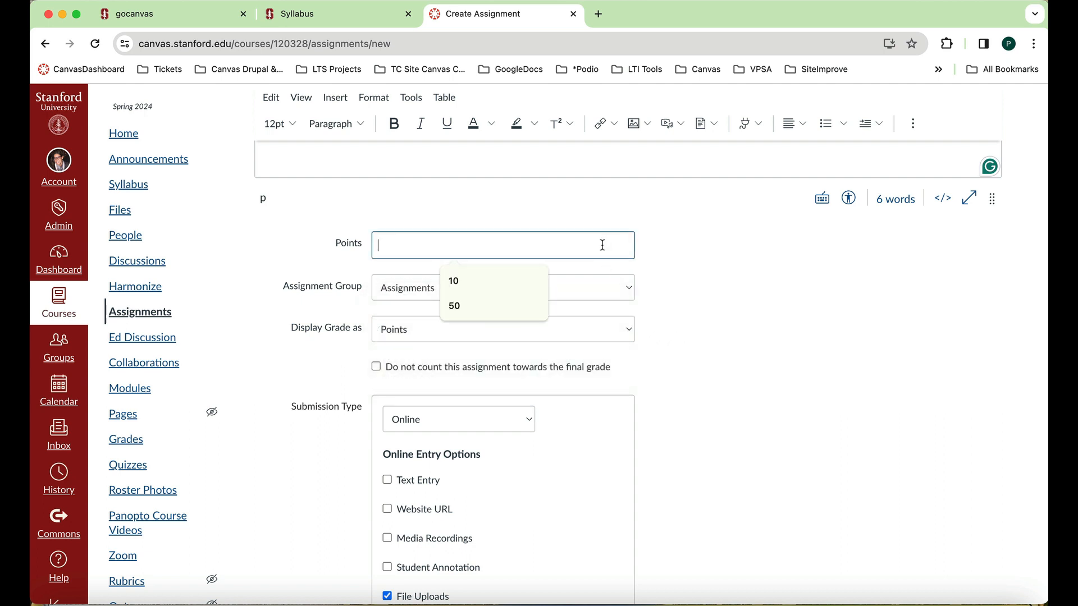
{"action": "type", "text": "50"}
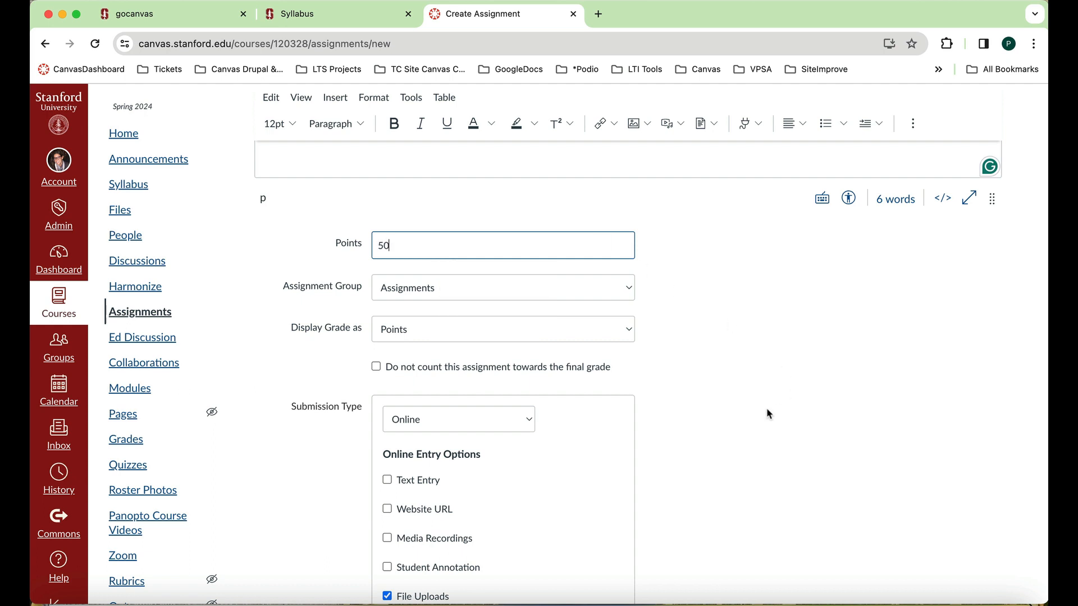
Try the No Submission option as the assignment's submission type, and return it to Online
{"action": "scroll", "coordinate": [769, 415], "scroll_direction": "down", "scroll_amount": 5}
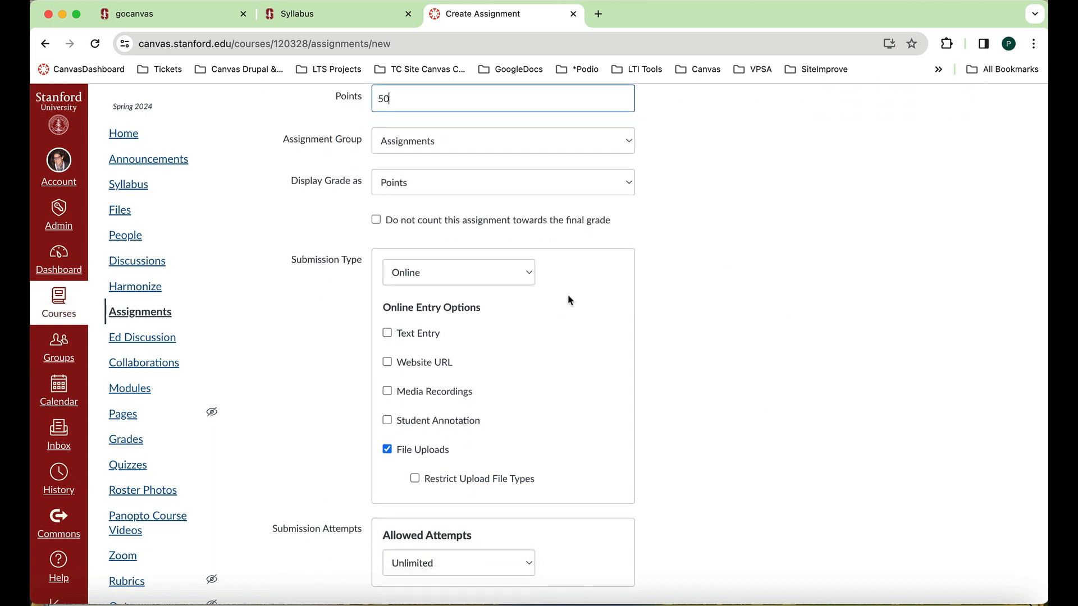
{"action": "left_click", "coordinate": [526, 273]}
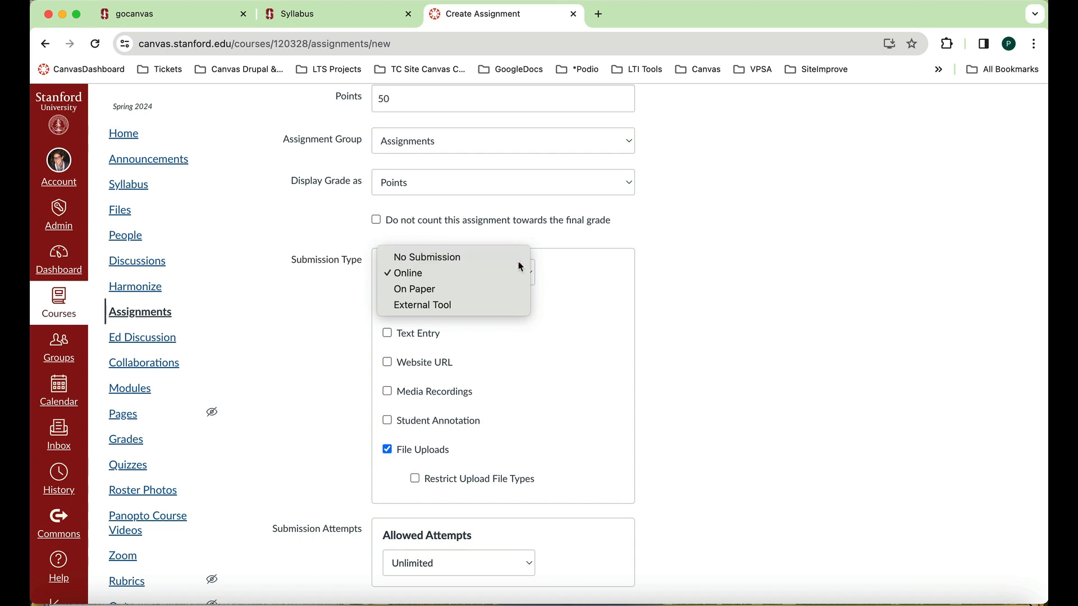
{"action": "left_click", "coordinate": [517, 258]}
{"action": "scroll", "coordinate": [749, 287], "scroll_direction": "up", "scroll_amount": 3}
{"action": "scroll", "coordinate": [751, 297], "scroll_direction": "up", "scroll_amount": 10}
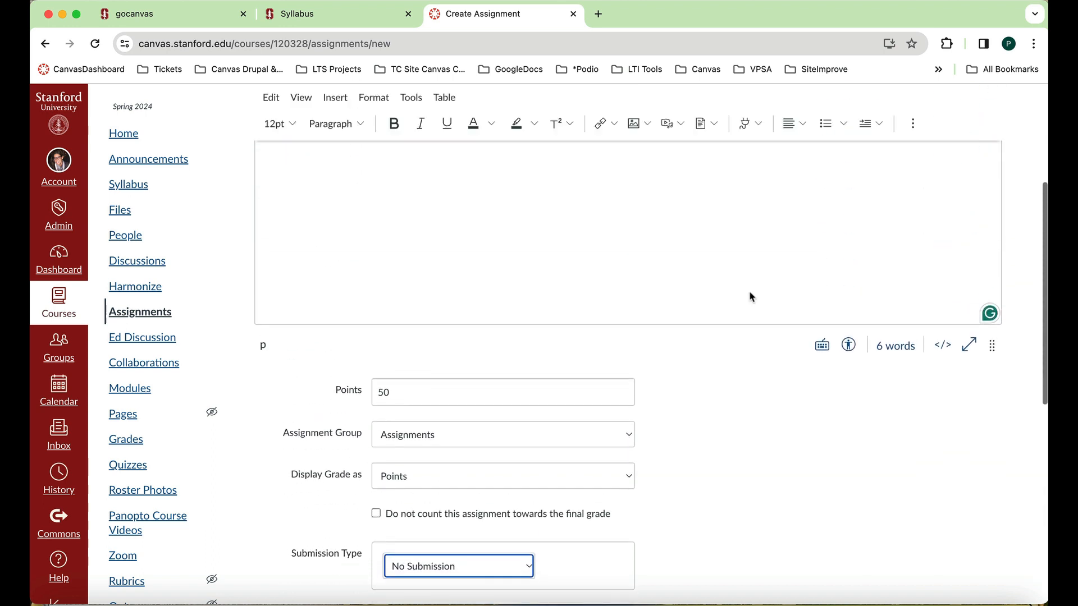
{"action": "scroll", "coordinate": [751, 296], "scroll_direction": "down", "scroll_amount": 5}
{"action": "scroll", "coordinate": [751, 296], "scroll_direction": "down", "scroll_amount": 12}
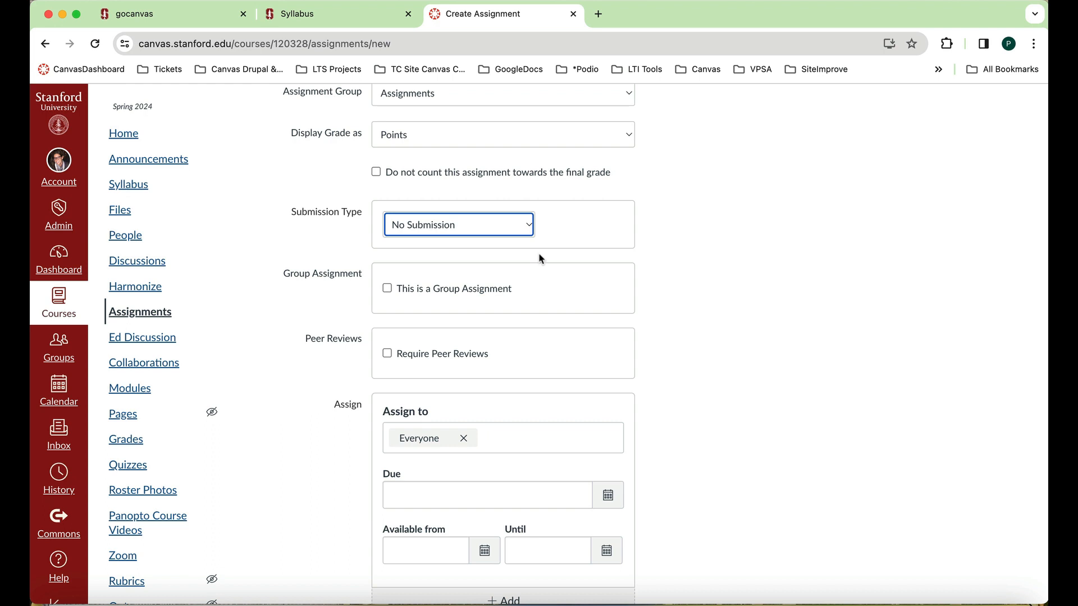
{"action": "left_click", "coordinate": [533, 230]}
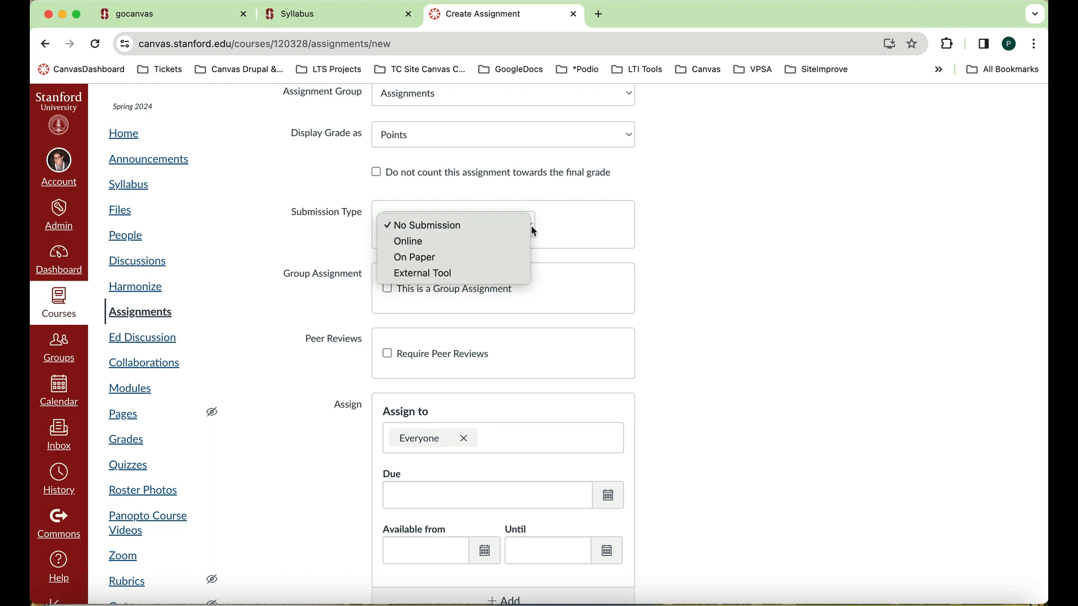
{"action": "left_click", "coordinate": [497, 244]}
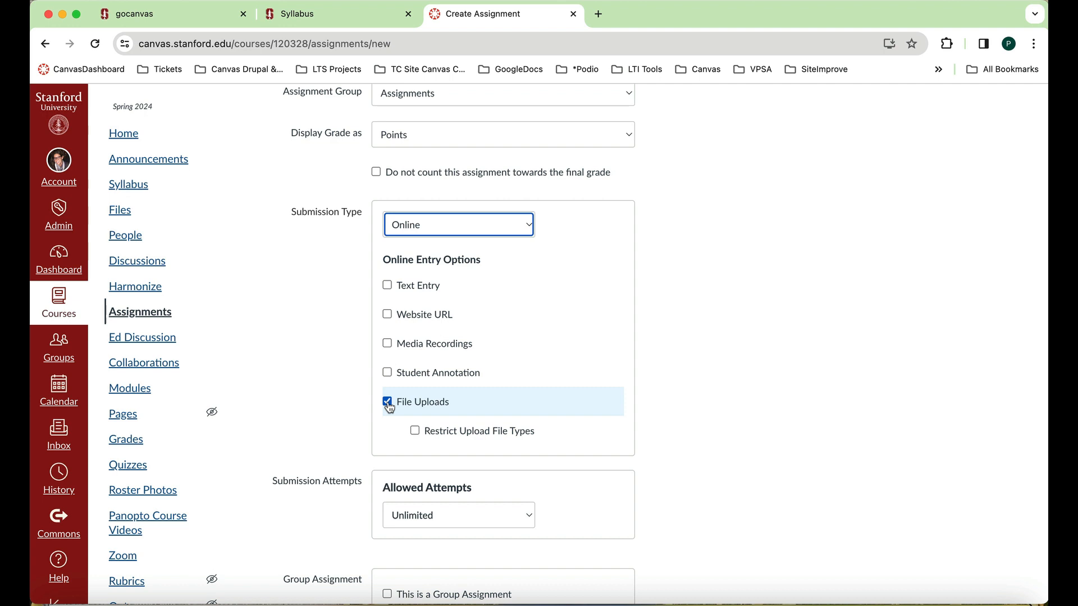
Set the assignment's due date for everyone to March 15, 2024, at 9:00 PM
{"action": "scroll", "coordinate": [390, 408], "scroll_direction": "down", "scroll_amount": 10}
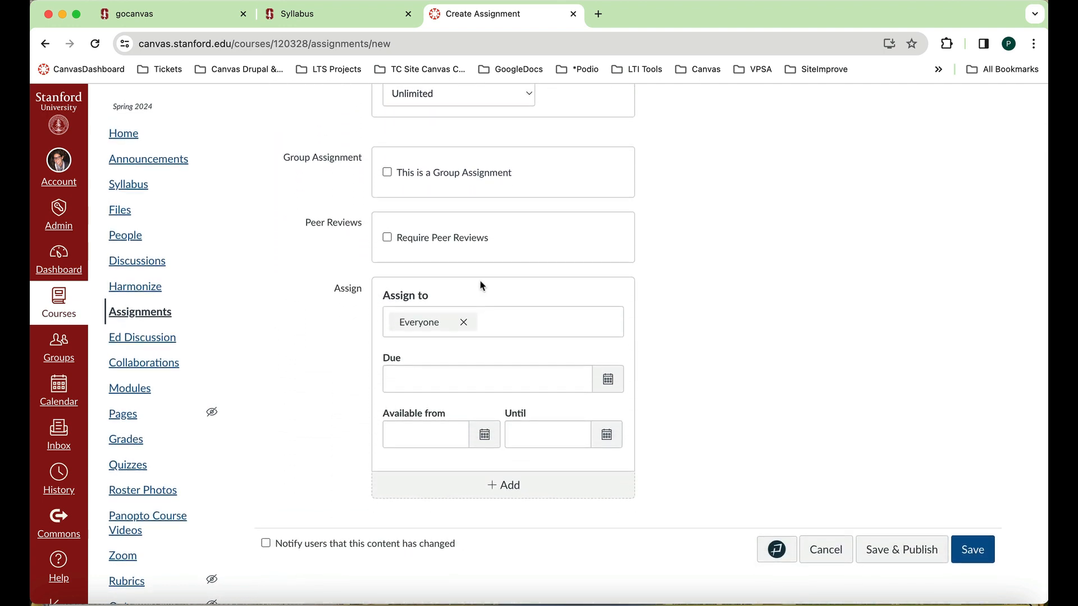
{"action": "left_click", "coordinate": [610, 383]}
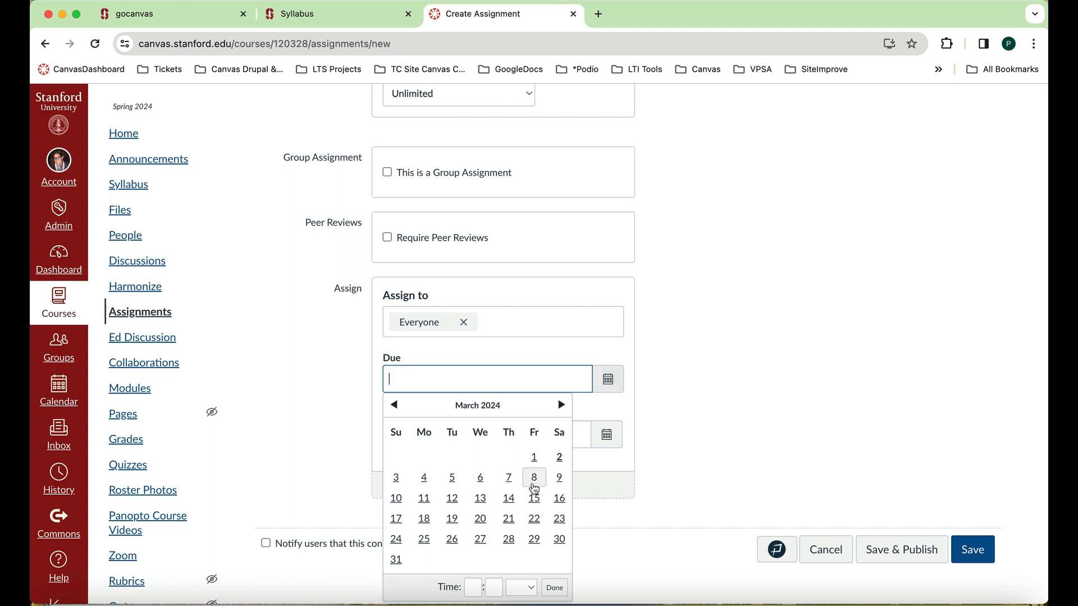
{"action": "left_click", "coordinate": [535, 502]}
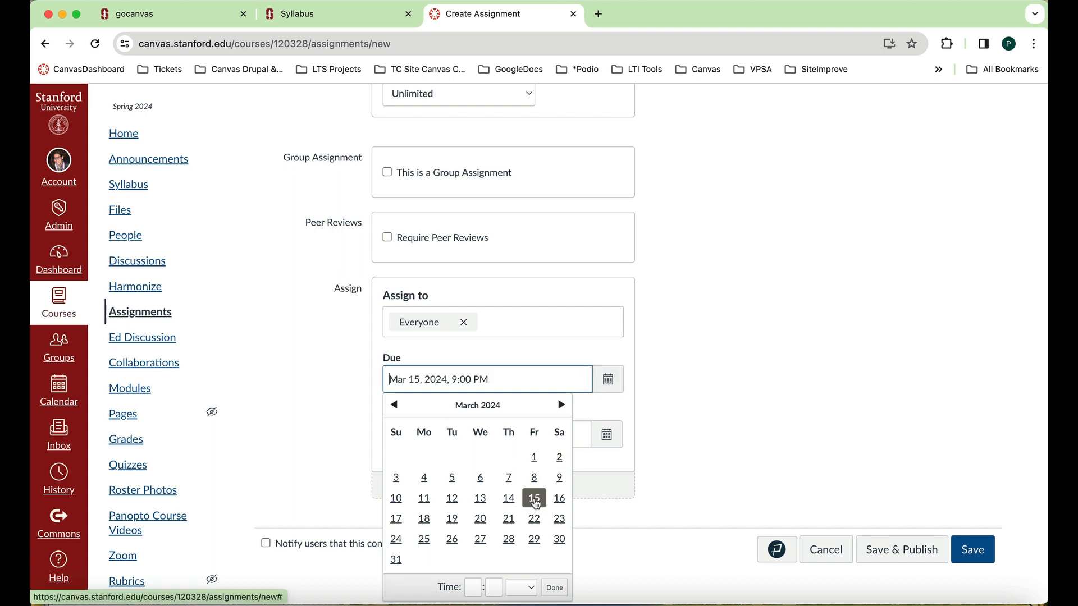
{"action": "left_click", "coordinate": [677, 421]}
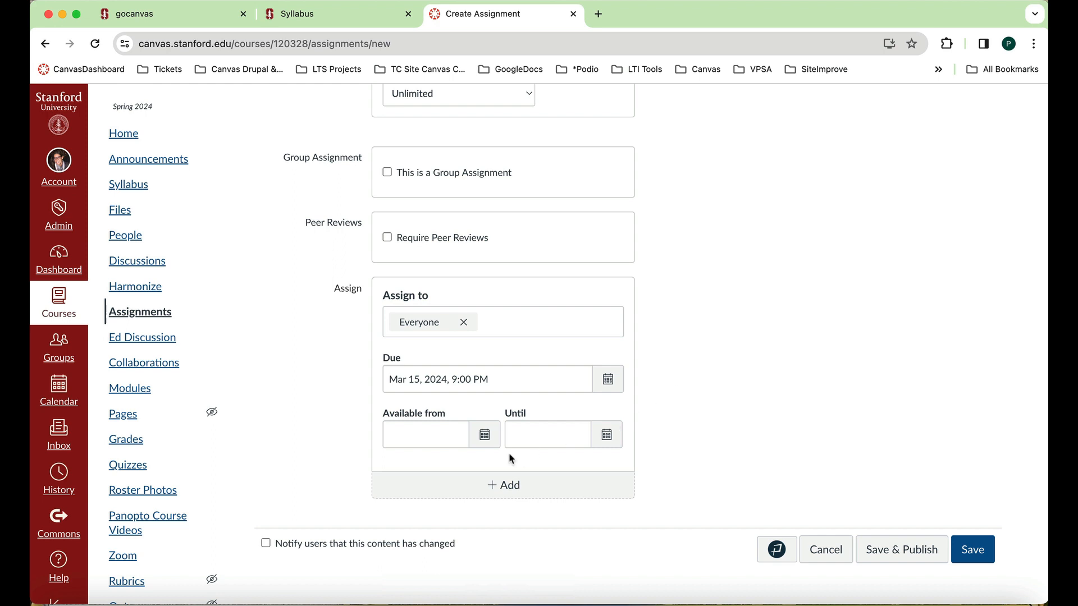
Make the assignment available from March 1, 2024, at 9:00 AM
{"action": "left_click", "coordinate": [484, 435]}
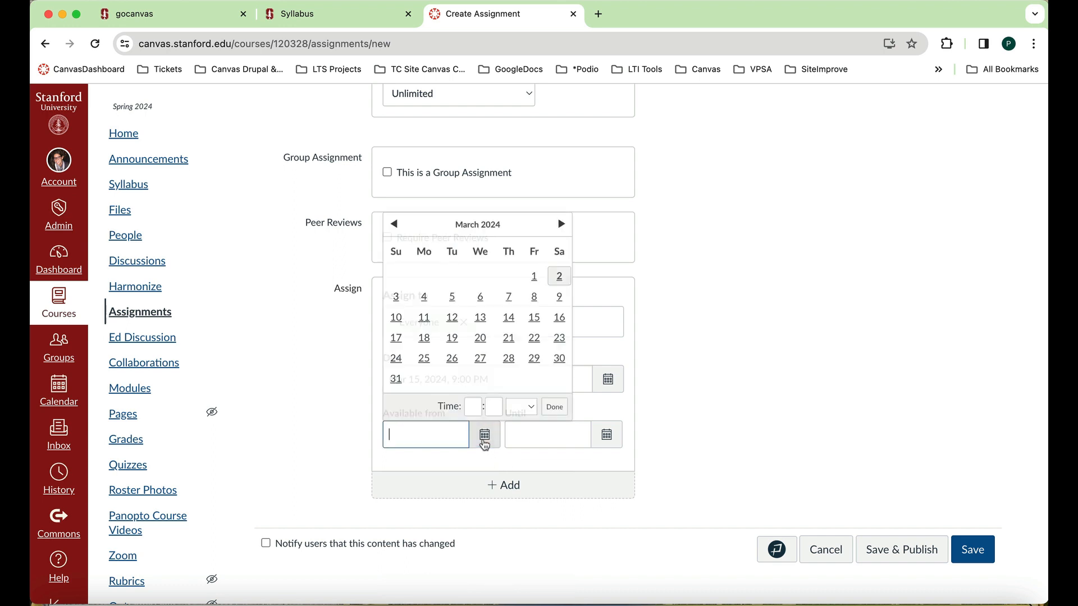
{"action": "left_click", "coordinate": [533, 275]}
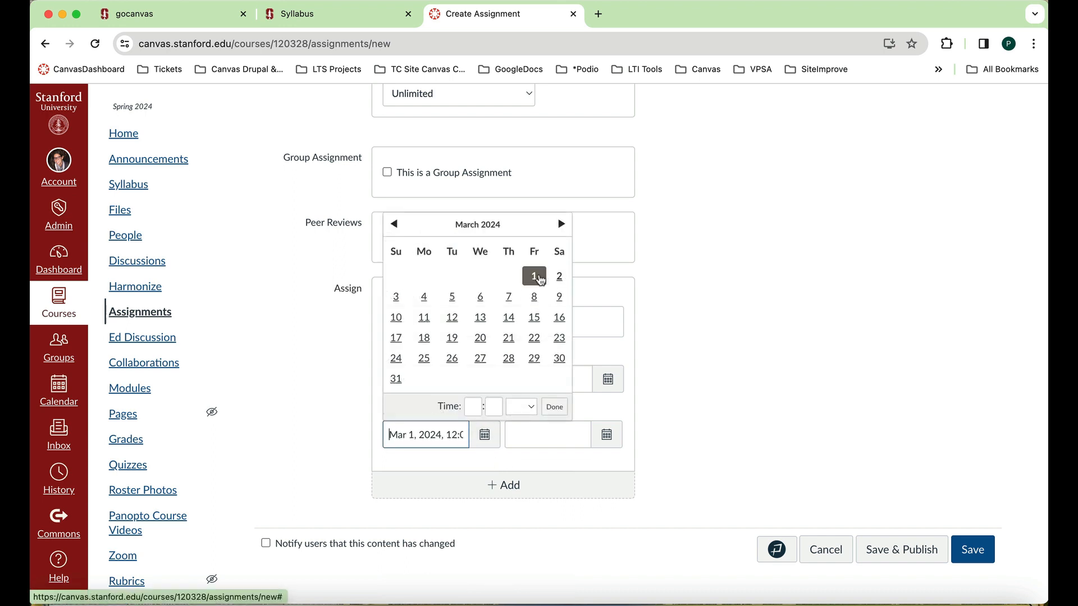
{"action": "left_click", "coordinate": [471, 405]}
{"action": "type", "text": "9"}
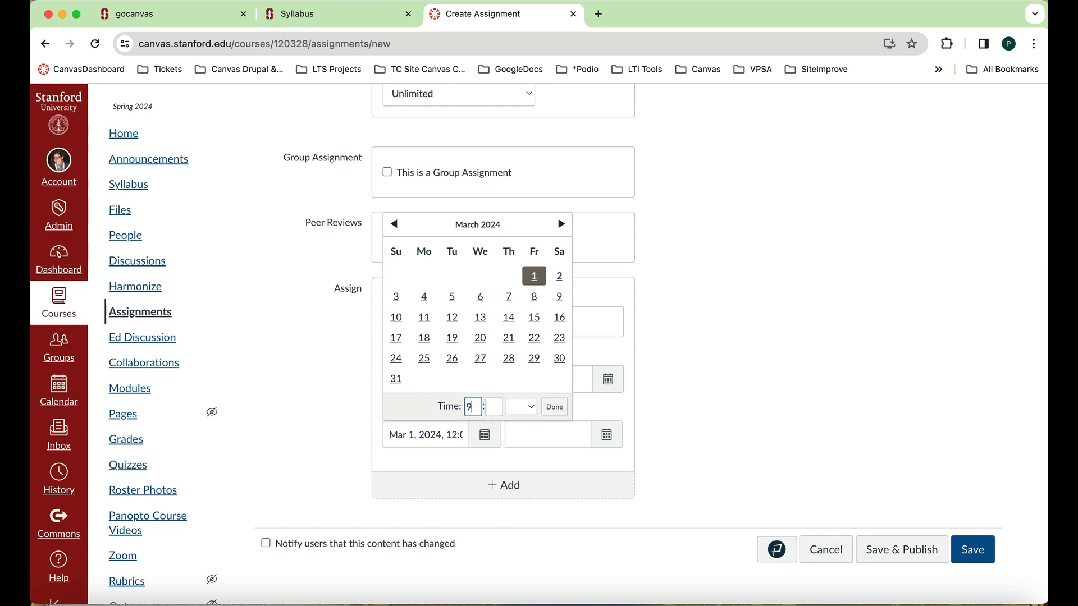
{"action": "left_click", "coordinate": [491, 410]}
{"action": "type", "text": "00"}
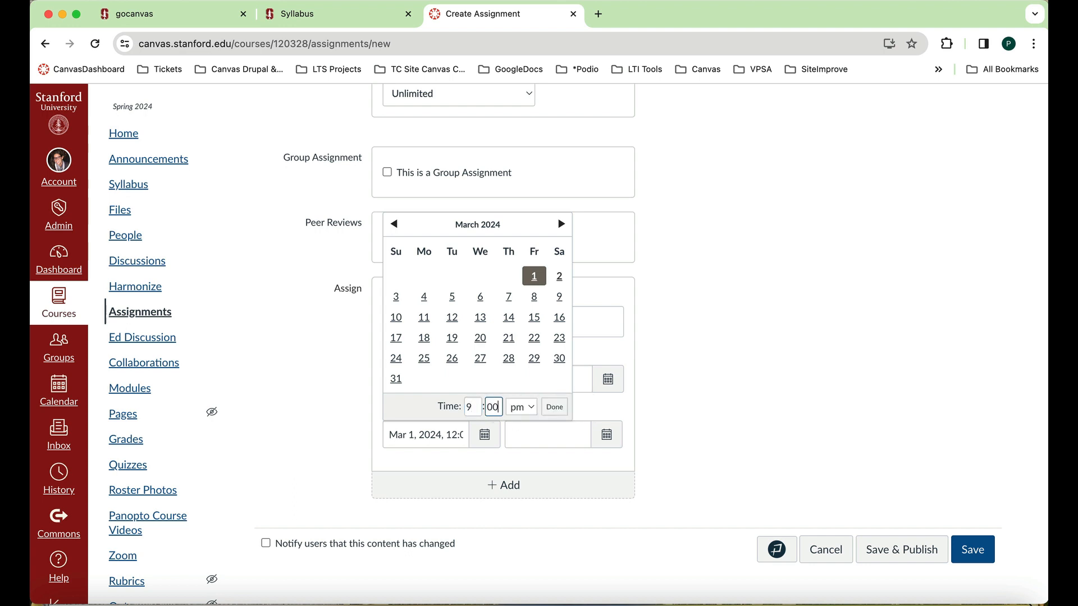
{"action": "left_click", "coordinate": [527, 409]}
{"action": "left_click", "coordinate": [530, 396]}
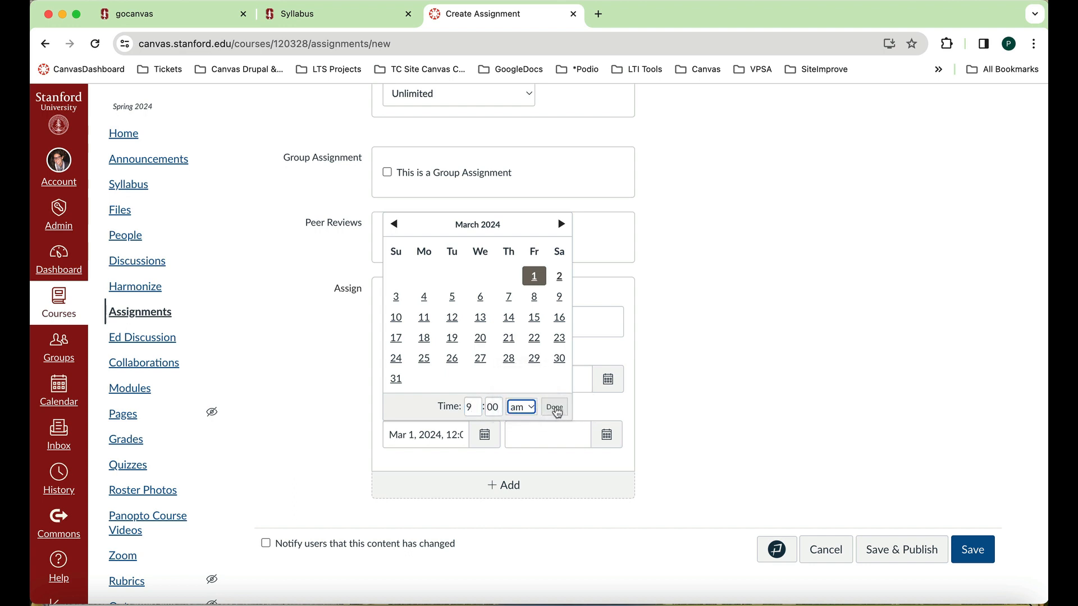
{"action": "left_click", "coordinate": [554, 407]}
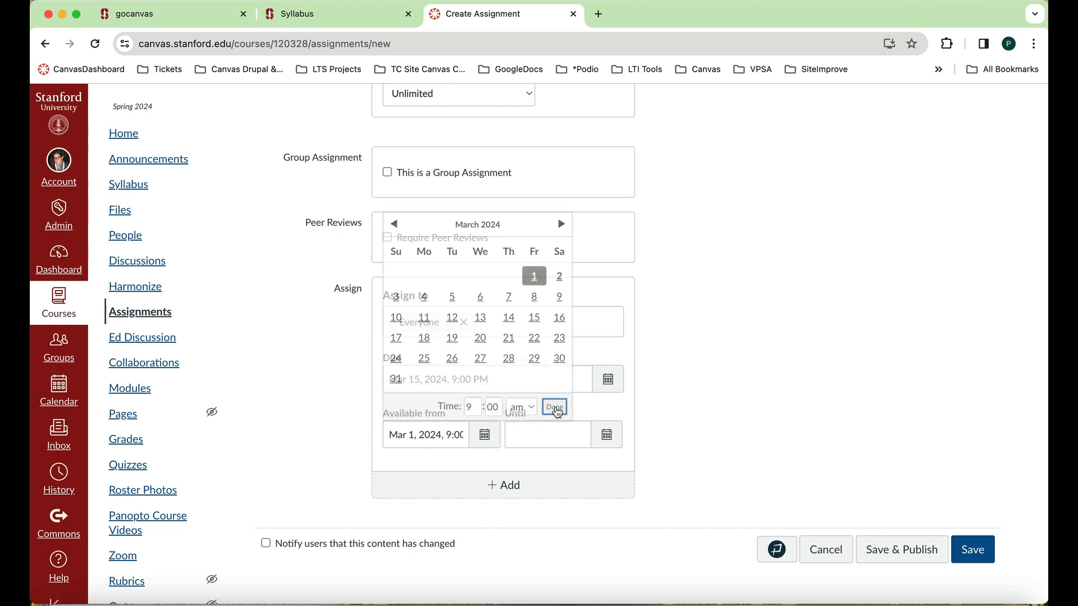
Set the assignment's availability to end on March 15, 2024, at 9:00 PM, and save and publish the assignment
{"action": "left_click", "coordinate": [611, 443]}
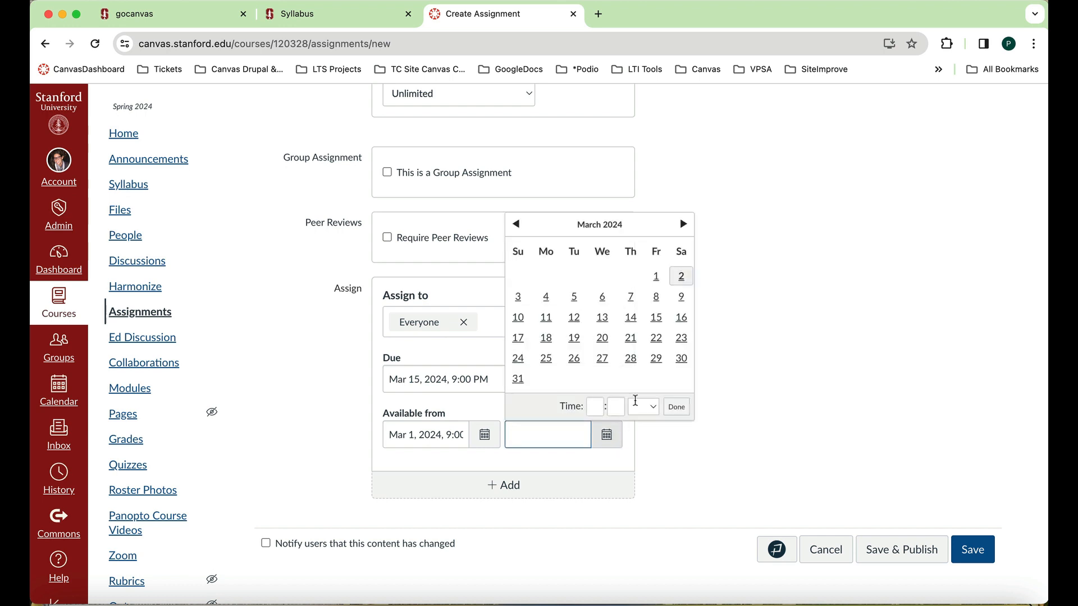
{"action": "left_click", "coordinate": [656, 317]}
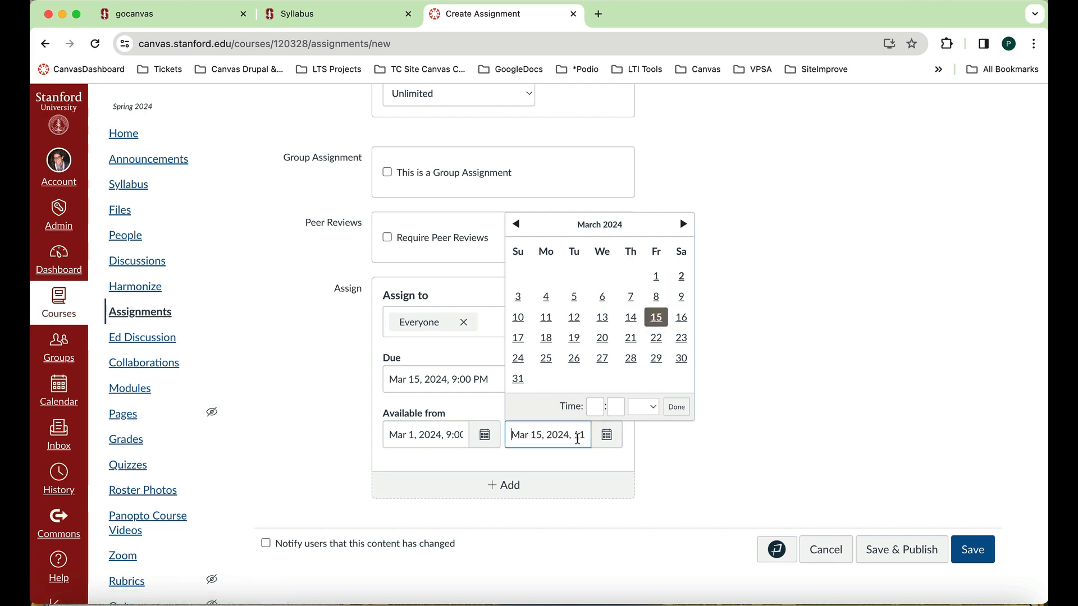
{"action": "left_click", "coordinate": [593, 407]}
{"action": "type", "text": "9"}
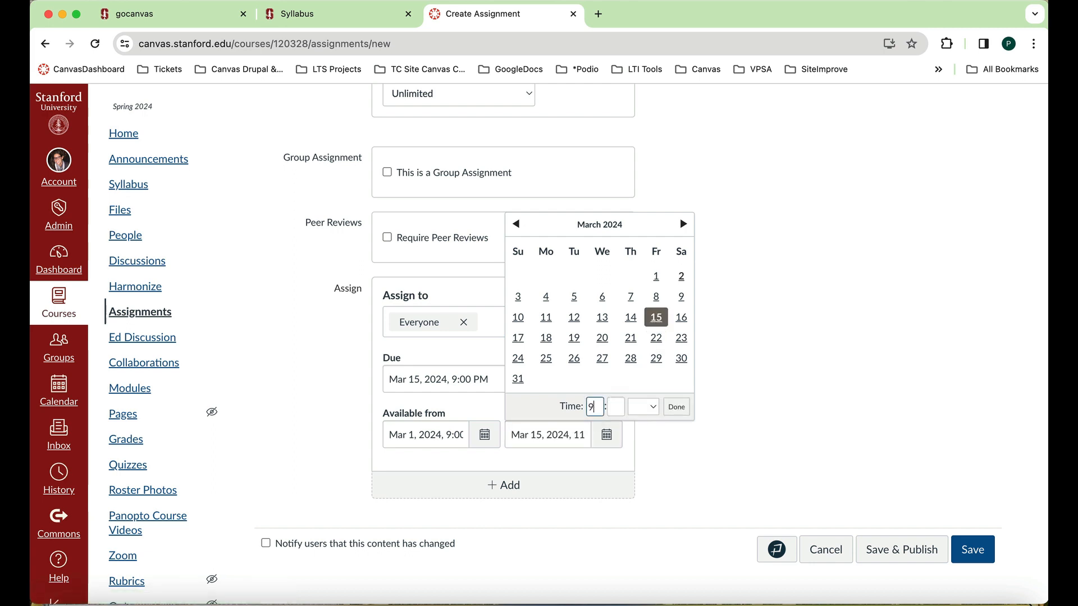
{"action": "left_click", "coordinate": [614, 409]}
{"action": "type", "text": "00"}
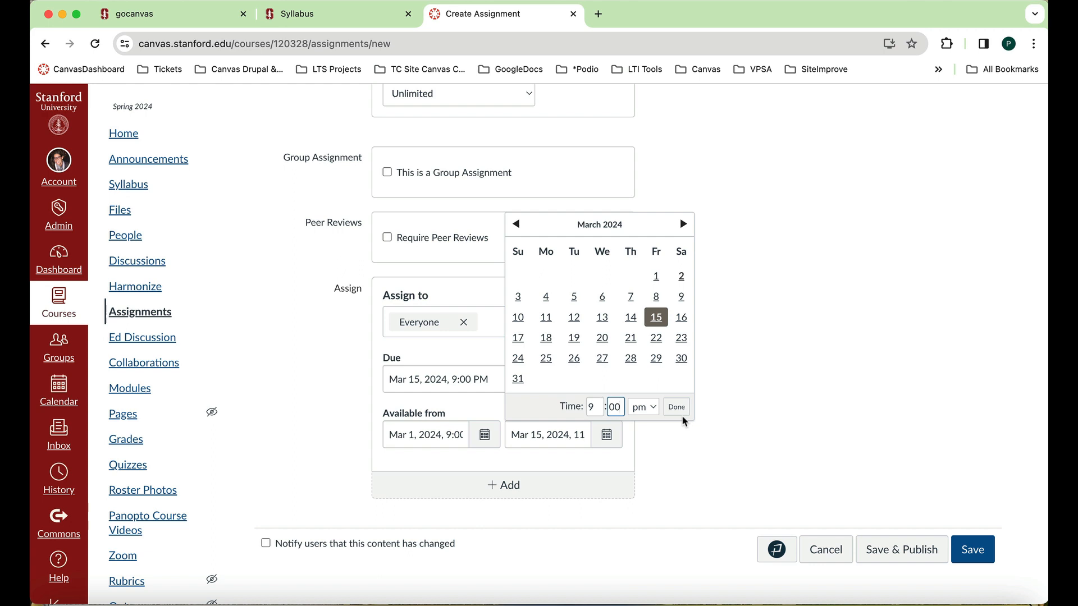
{"action": "left_click", "coordinate": [678, 408]}
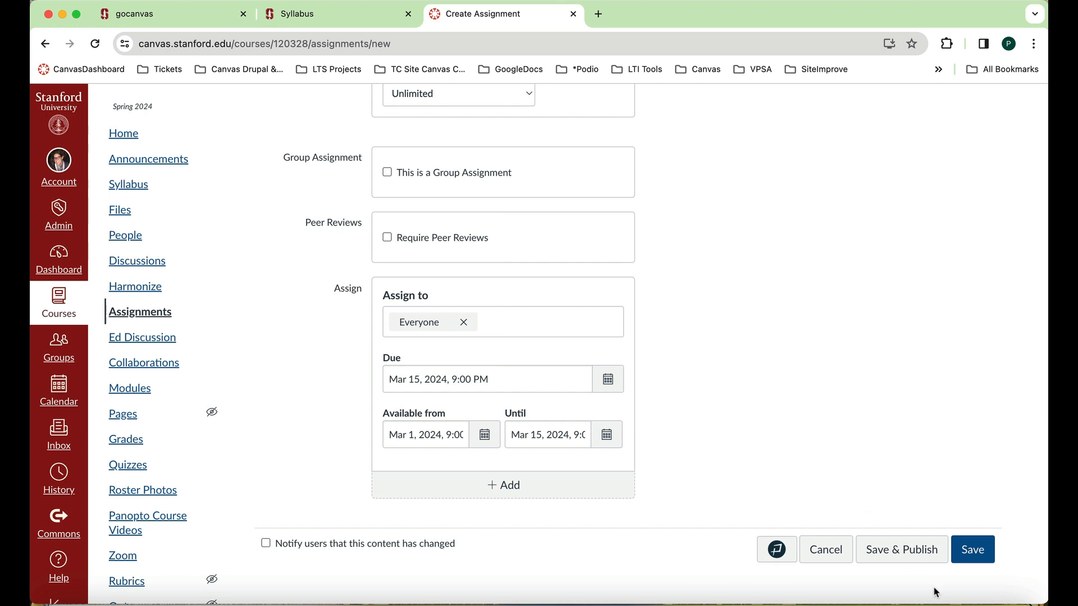
{"action": "left_click", "coordinate": [918, 551]}
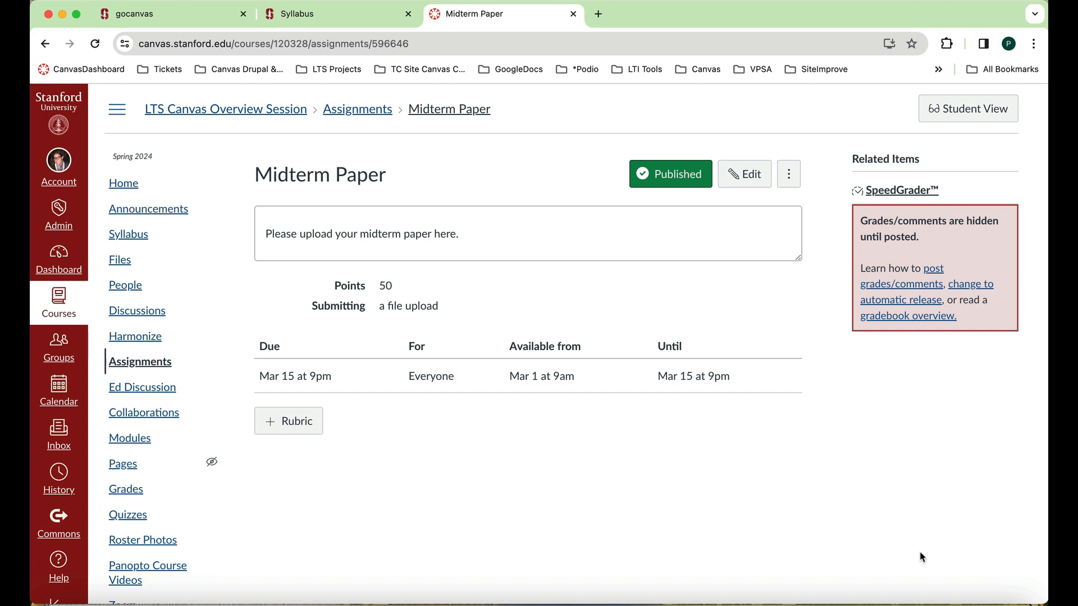
View the Midterm Paper assignment as a student and start it to examine the file submission form
{"action": "left_click", "coordinate": [941, 116]}
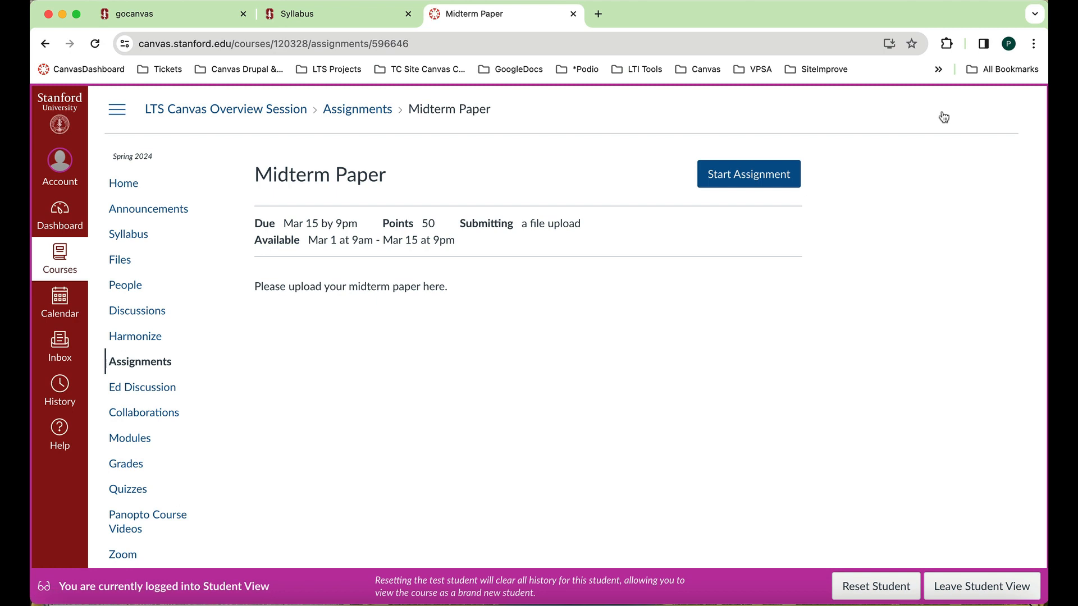
{"action": "left_click", "coordinate": [748, 177]}
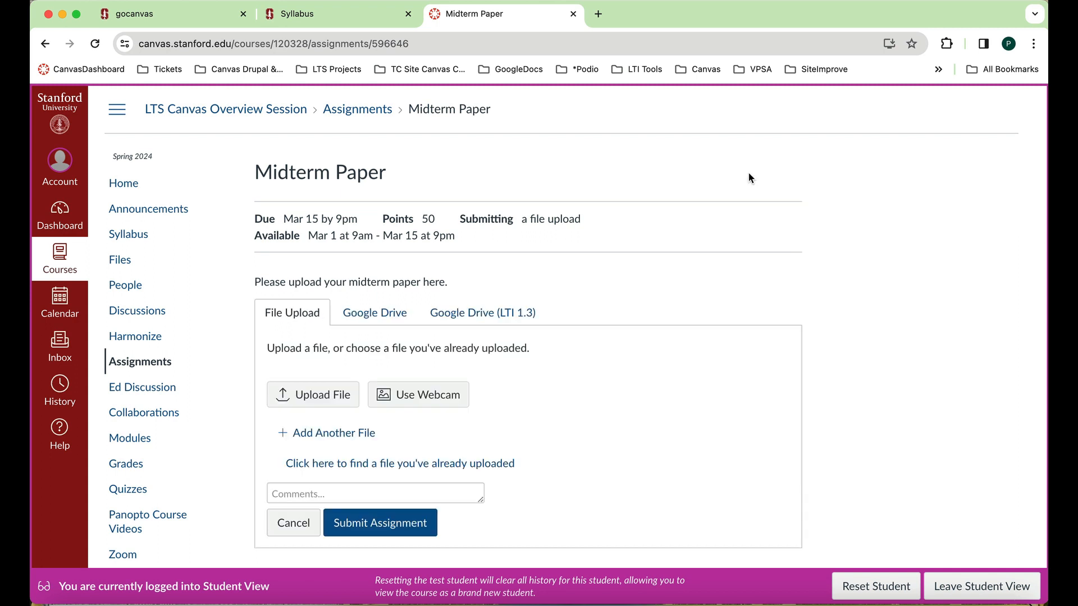
{"action": "scroll", "coordinate": [730, 224], "scroll_direction": "down", "scroll_amount": 1}
{"action": "scroll", "coordinate": [724, 254], "scroll_direction": "up", "scroll_amount": 1}
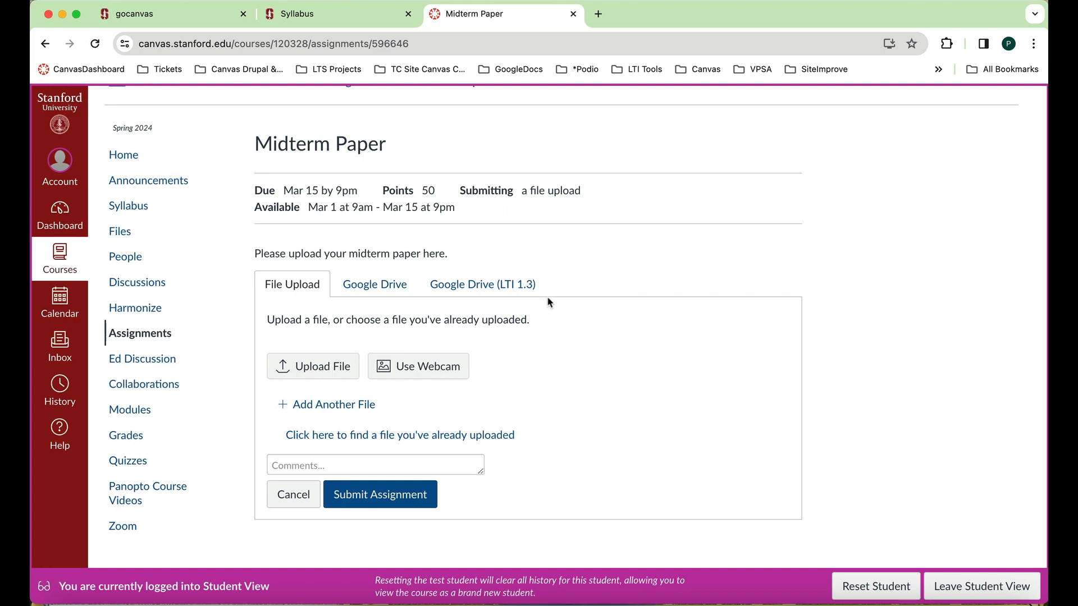
Examine the Google Drive (LTI 1.3) submission option and return to the File Upload option
{"action": "left_click", "coordinate": [492, 293]}
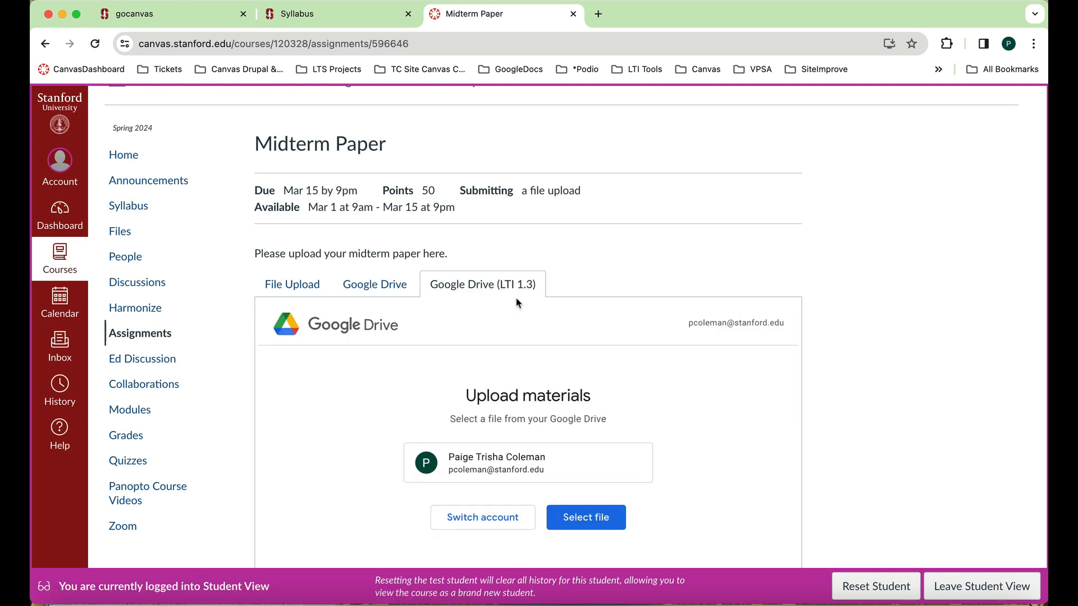
{"action": "scroll", "coordinate": [517, 303], "scroll_direction": "down", "scroll_amount": 2}
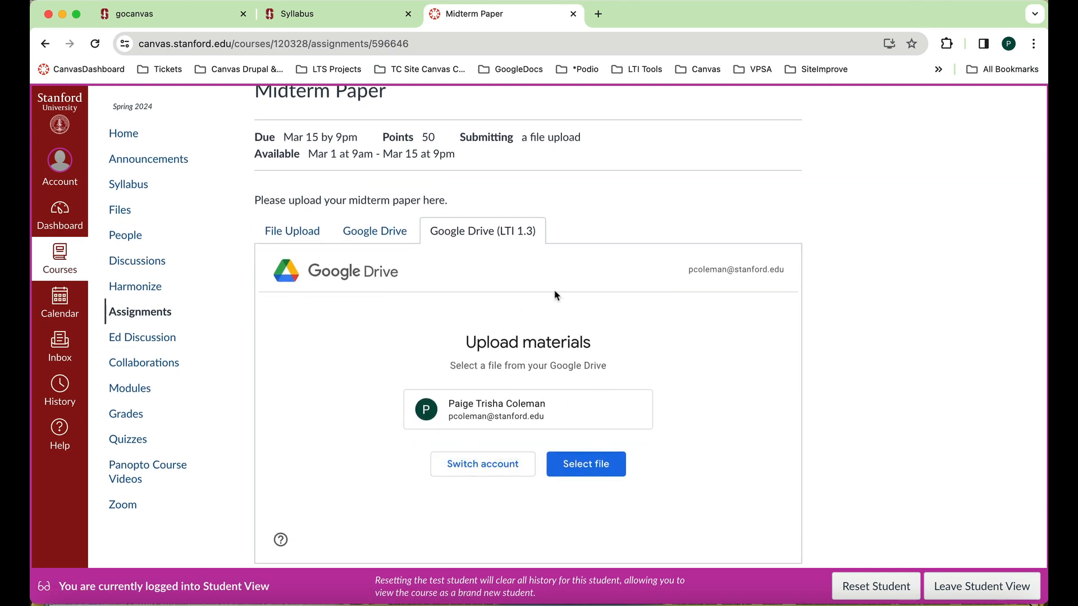
{"action": "scroll", "coordinate": [553, 292], "scroll_direction": "up", "scroll_amount": 2}
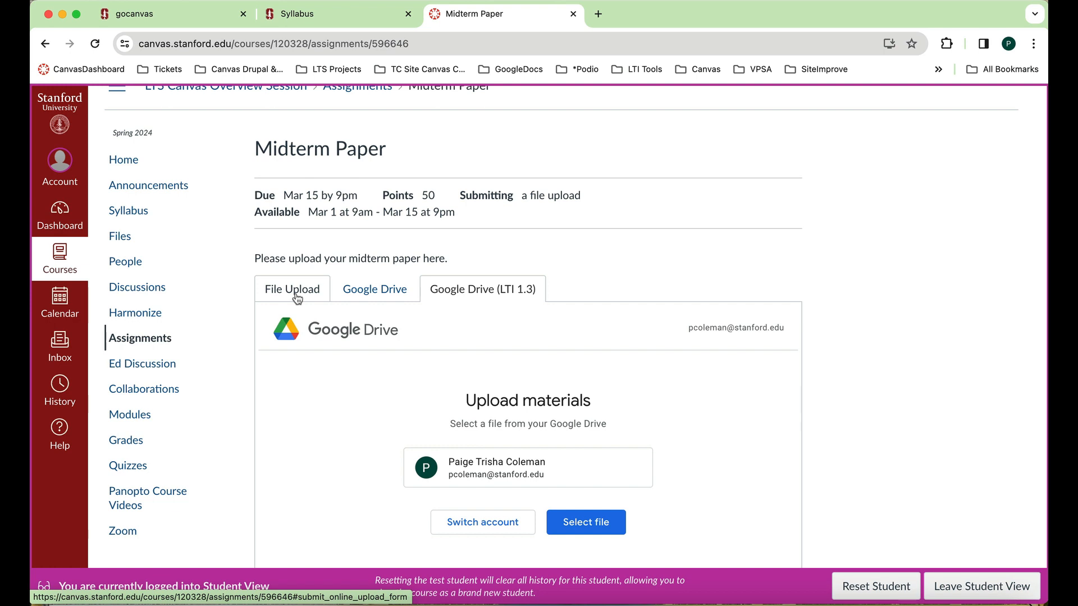
{"action": "left_click", "coordinate": [297, 296]}
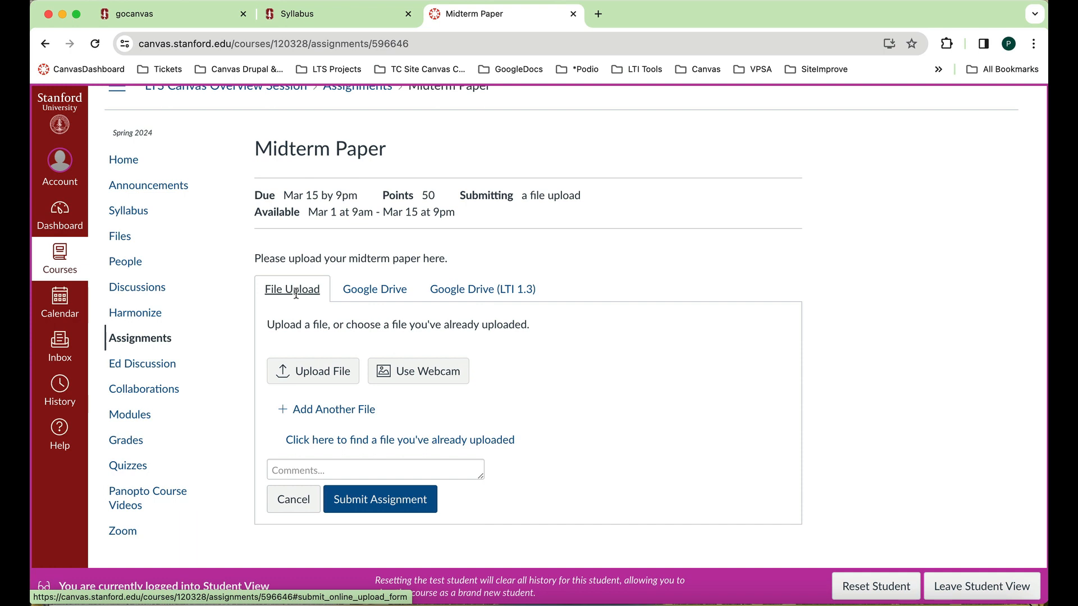
Attach the Spring2024Biodiversity file from the 1CanvasCourseFiles folder to the Midterm Paper submission
{"action": "left_click", "coordinate": [331, 376]}
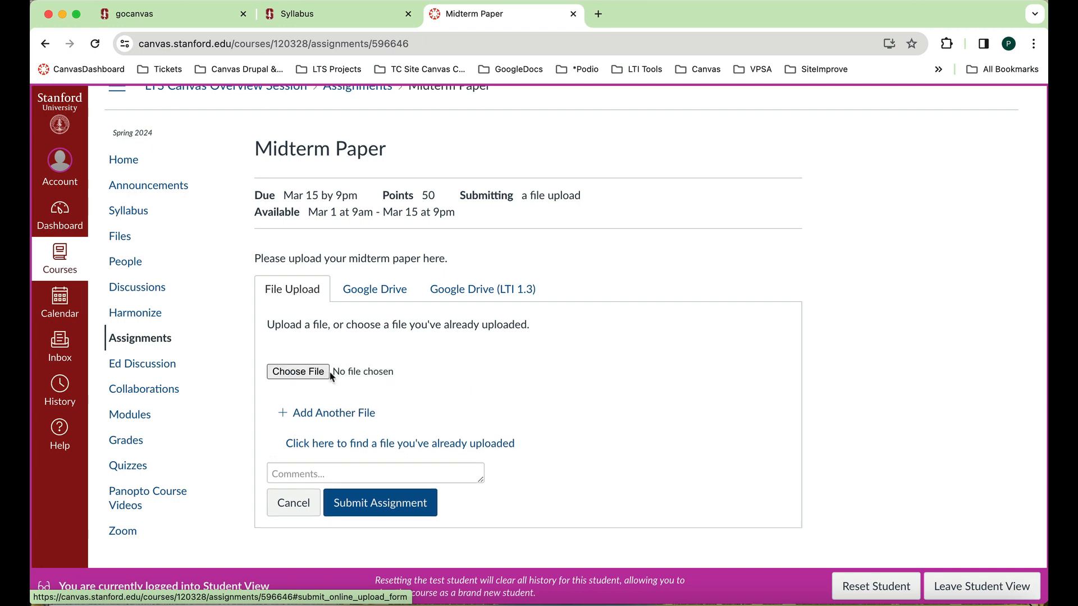
{"action": "left_click", "coordinate": [317, 371]}
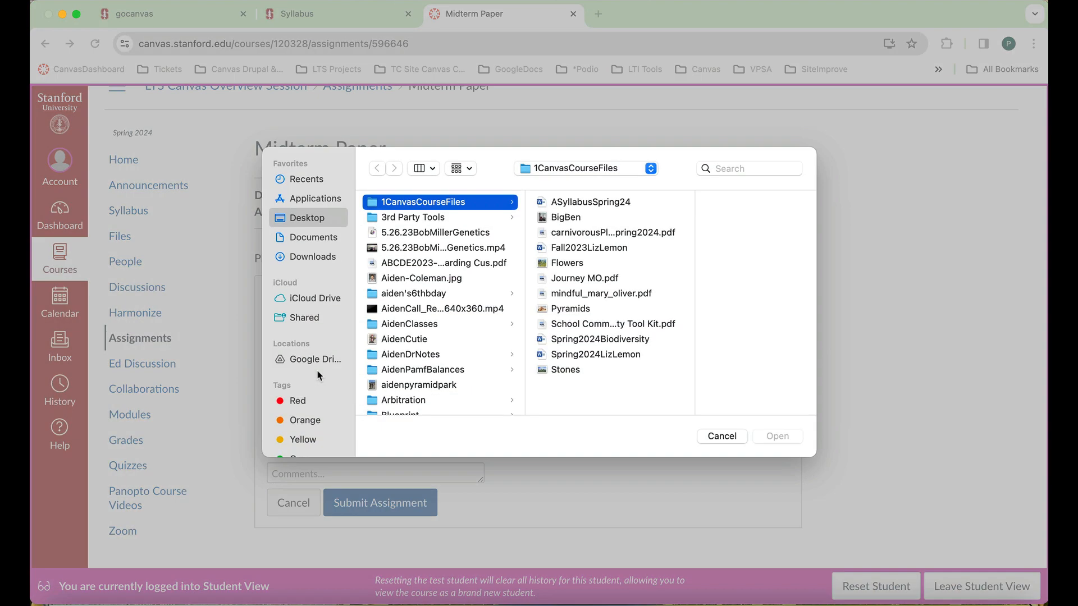
{"action": "left_click", "coordinate": [615, 340]}
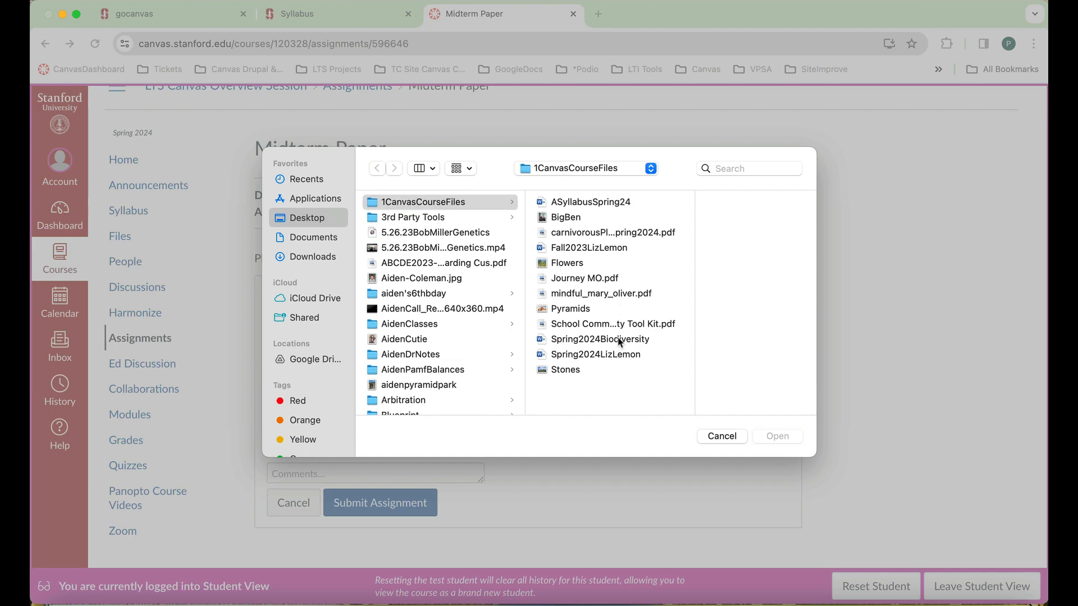
{"action": "left_click", "coordinate": [772, 438]}
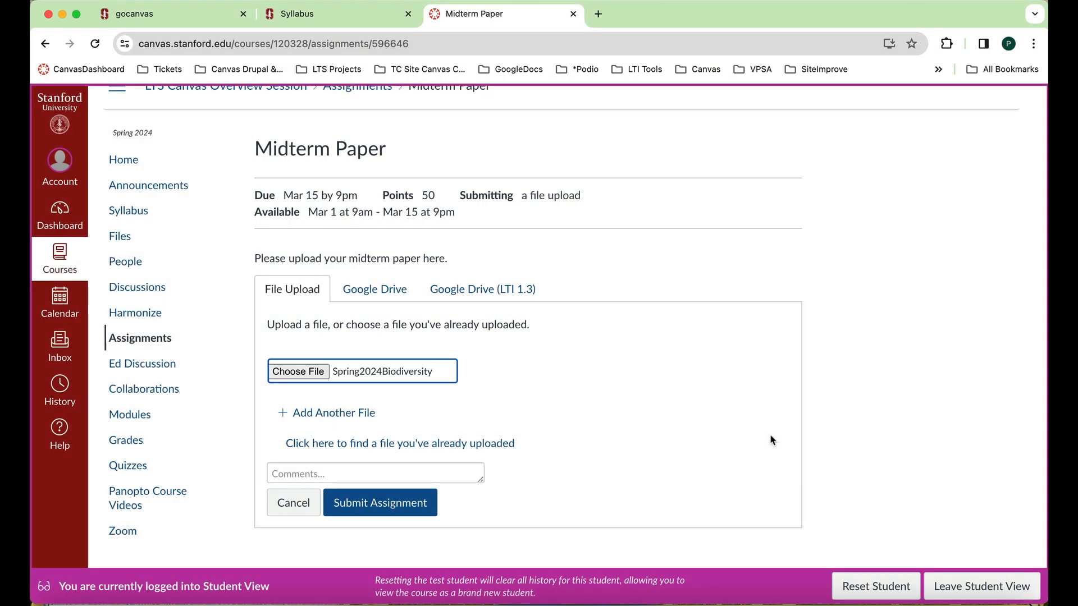
Add a submission comment with the student's surname followed by "Midterm" and submit the assignment
{"action": "left_click", "coordinate": [465, 470]}
{"action": "type", "text": "C"}
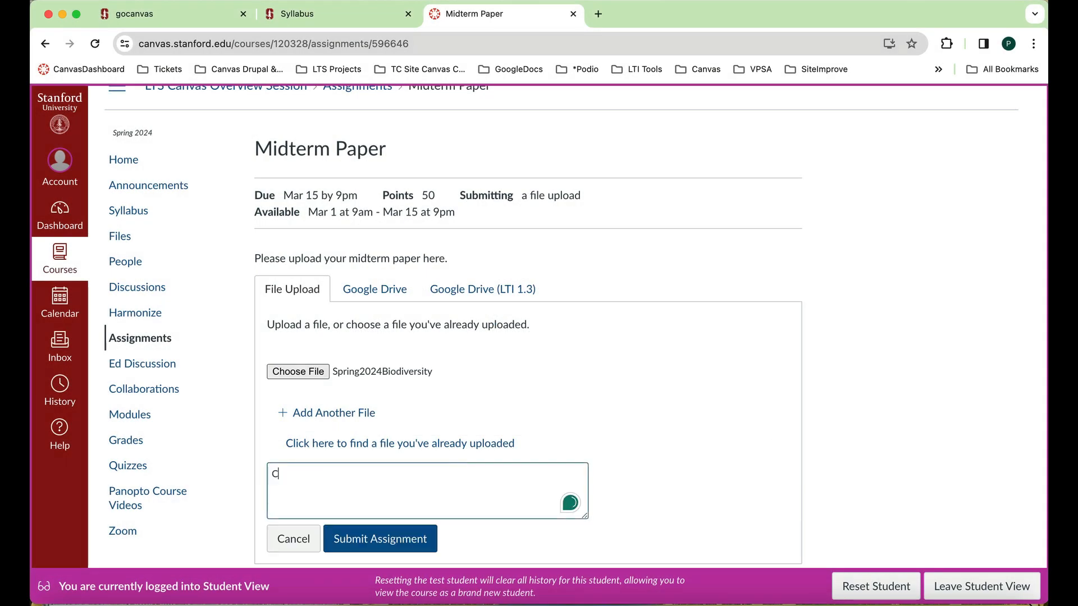
{"action": "type", "text": "oleman Midterm"}
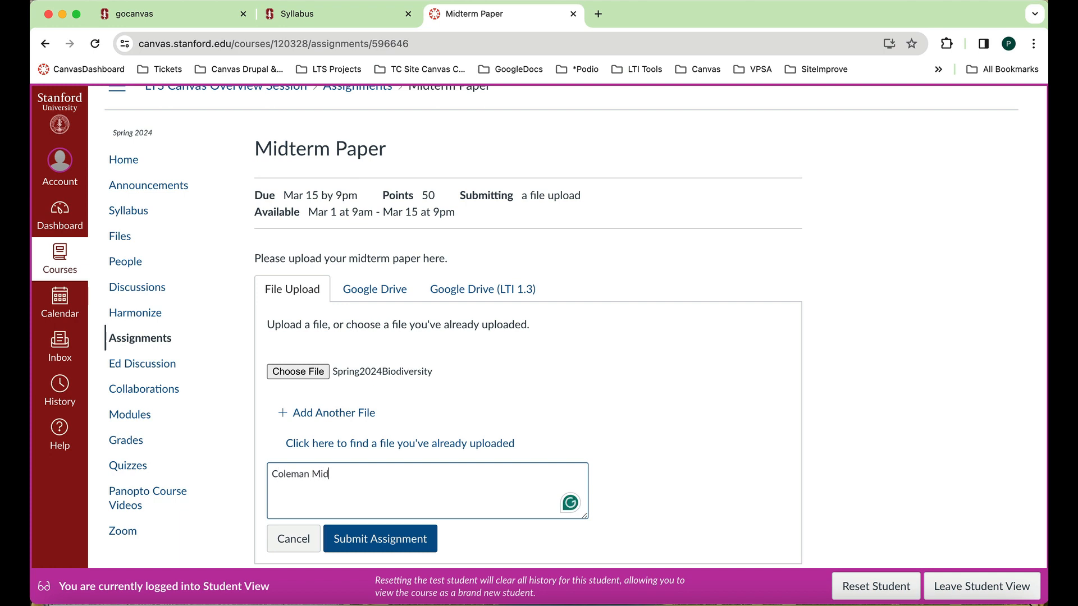
{"action": "left_click", "coordinate": [363, 545]}
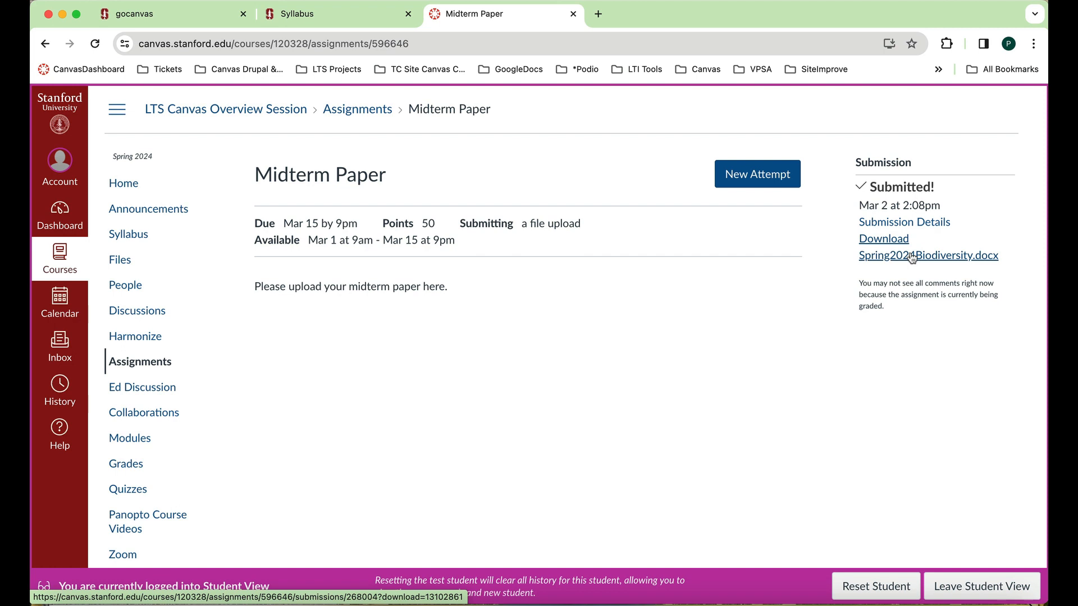
Leave Student View, open the Midterm Paper submission in SpeedGrader, and dismiss the data-loss notice
{"action": "left_click", "coordinate": [967, 594]}
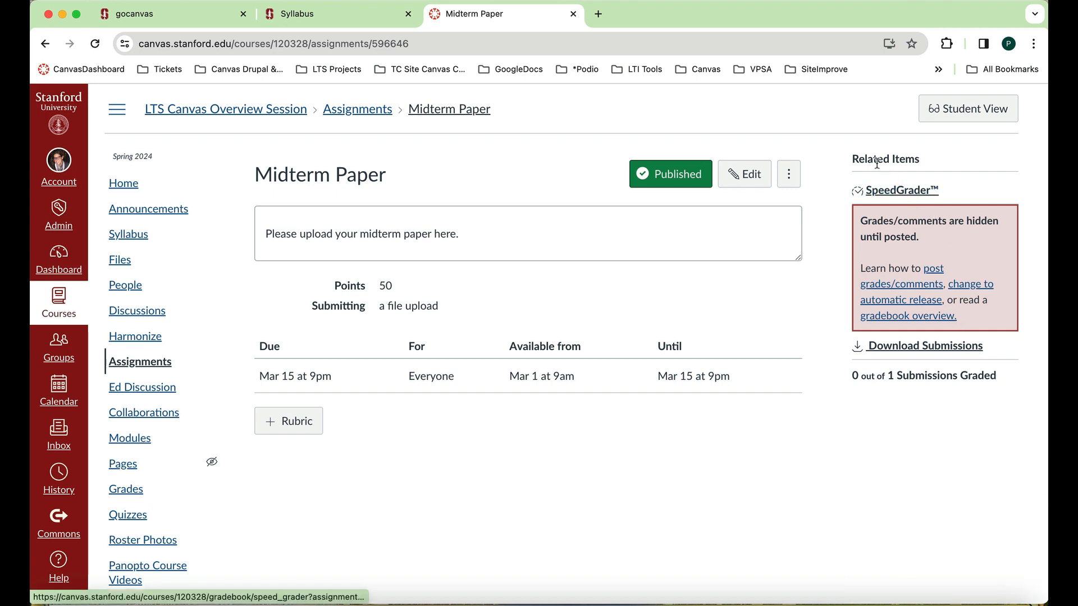
{"action": "left_click", "coordinate": [914, 195]}
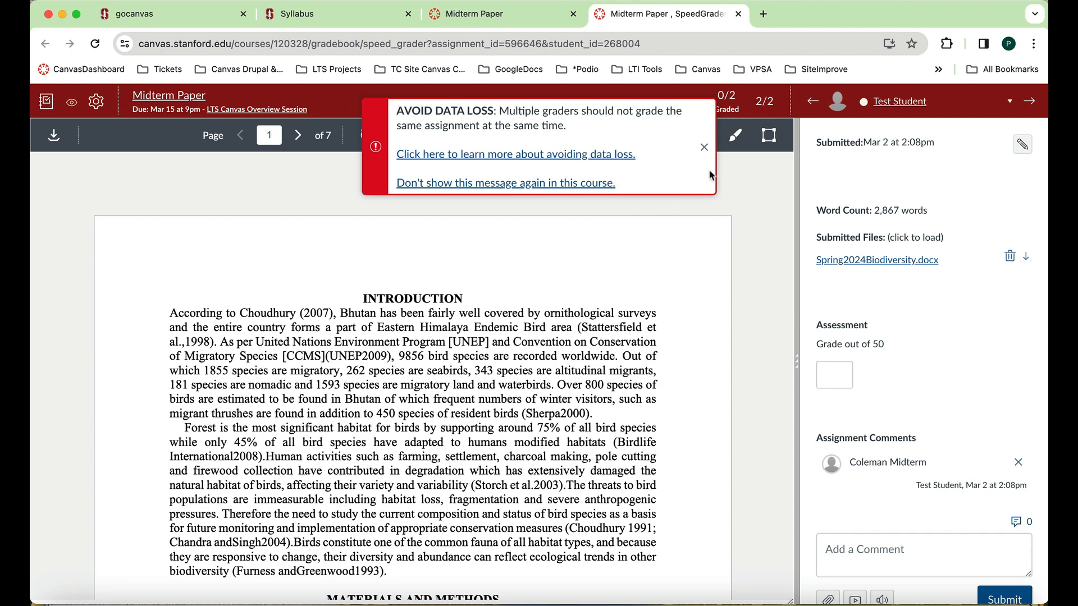
{"action": "left_click", "coordinate": [705, 148]}
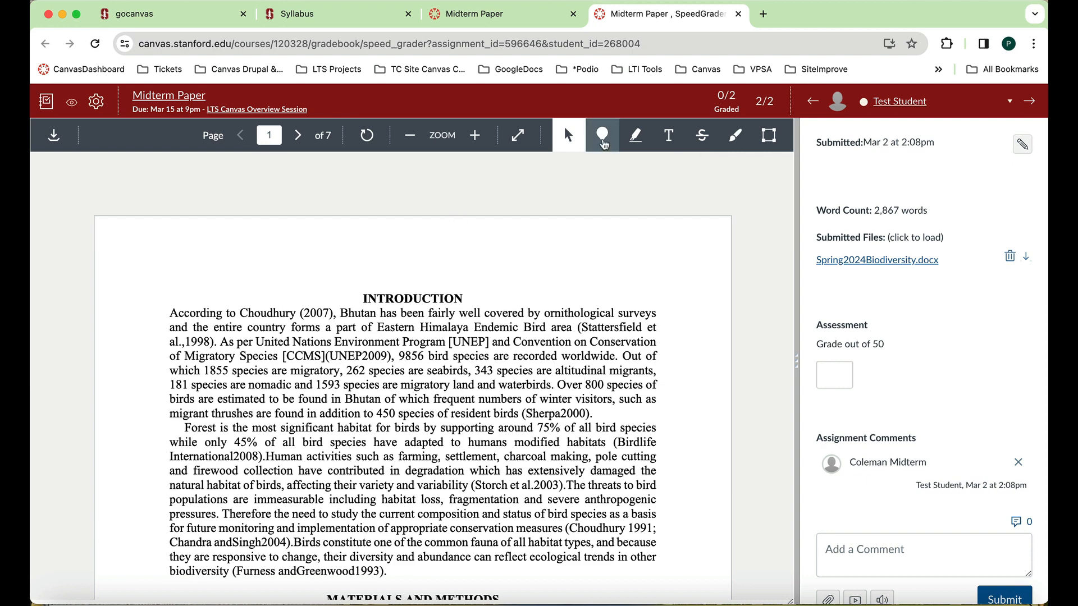
Place a blue point annotation in the first Introduction paragraph with the comment "Great Job!"
{"action": "left_click", "coordinate": [603, 142]}
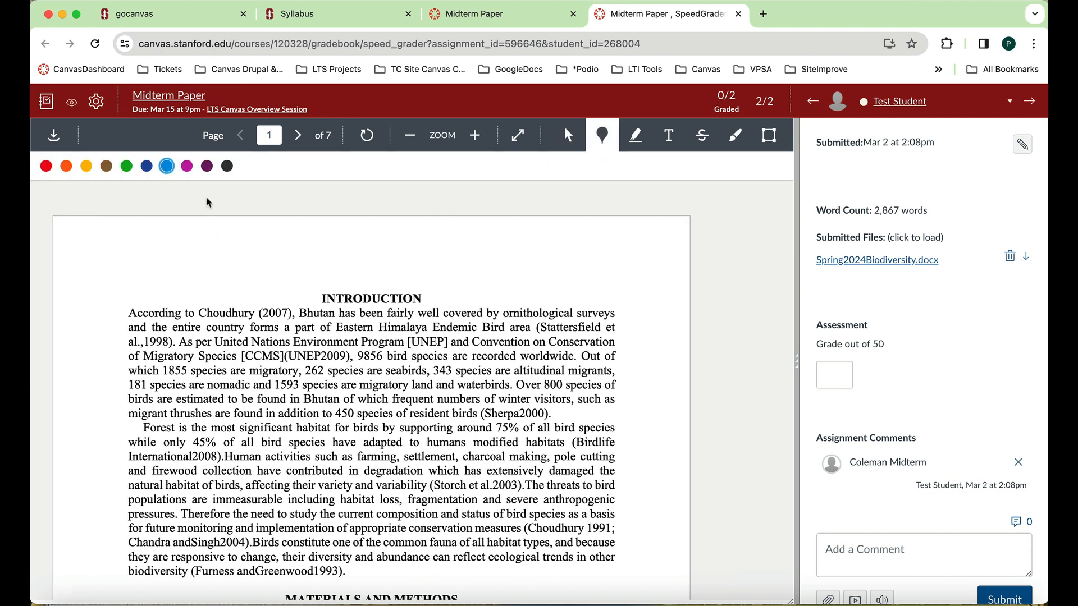
{"action": "left_click", "coordinate": [470, 323]}
{"action": "type", "text": "Great Jo"}
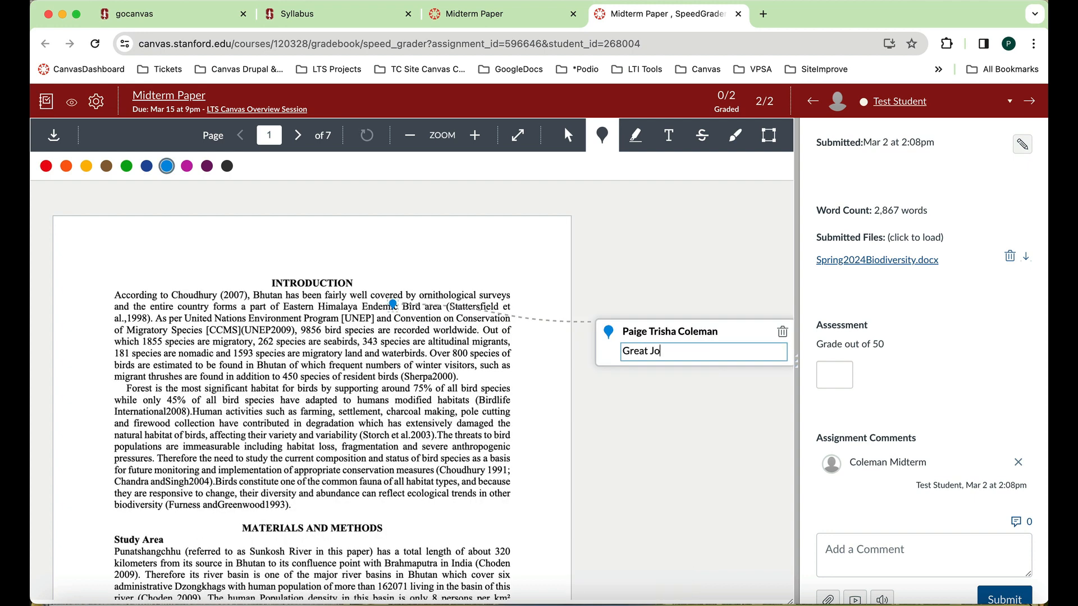
{"action": "type", "text": "b!"}
Highlight the 1855-migratory-species passage in green and strike out the text from "and severe anthropogenic" through "agricultural activities" in dark purple
{"action": "left_click", "coordinate": [635, 135]}
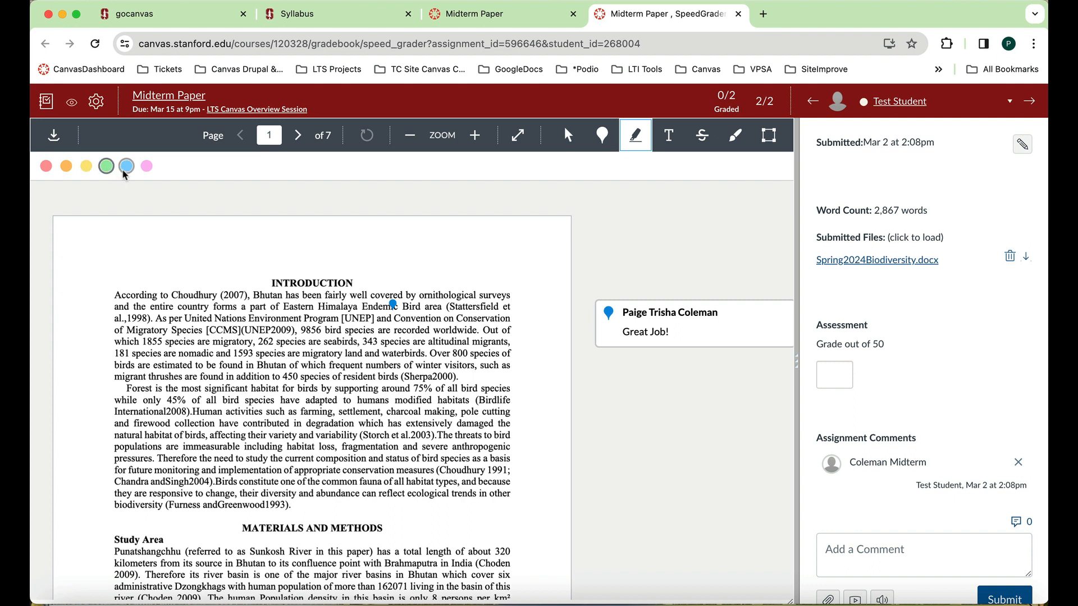
{"action": "left_click_drag", "start_coordinate": [119, 340], "coordinate": [256, 374]}
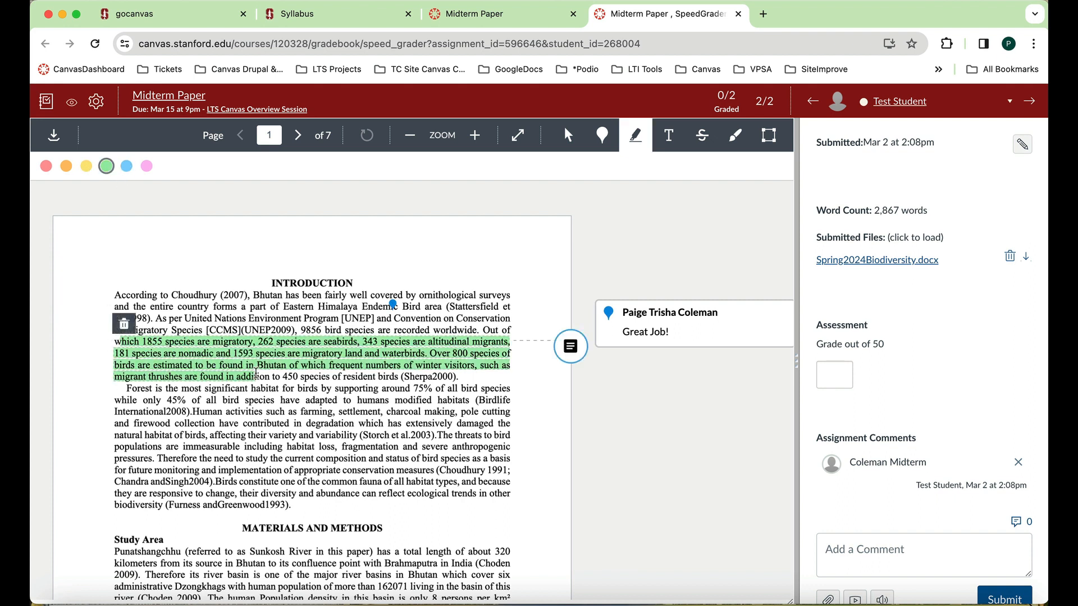
{"action": "left_click", "coordinate": [701, 135]}
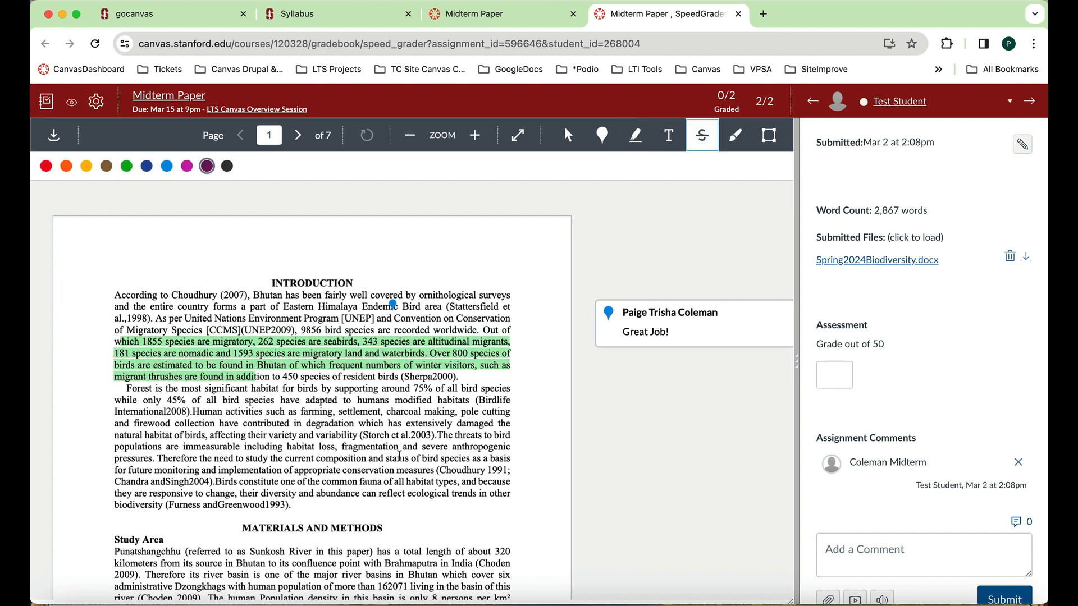
{"action": "left_click_drag", "start_coordinate": [401, 447], "coordinate": [512, 478]}
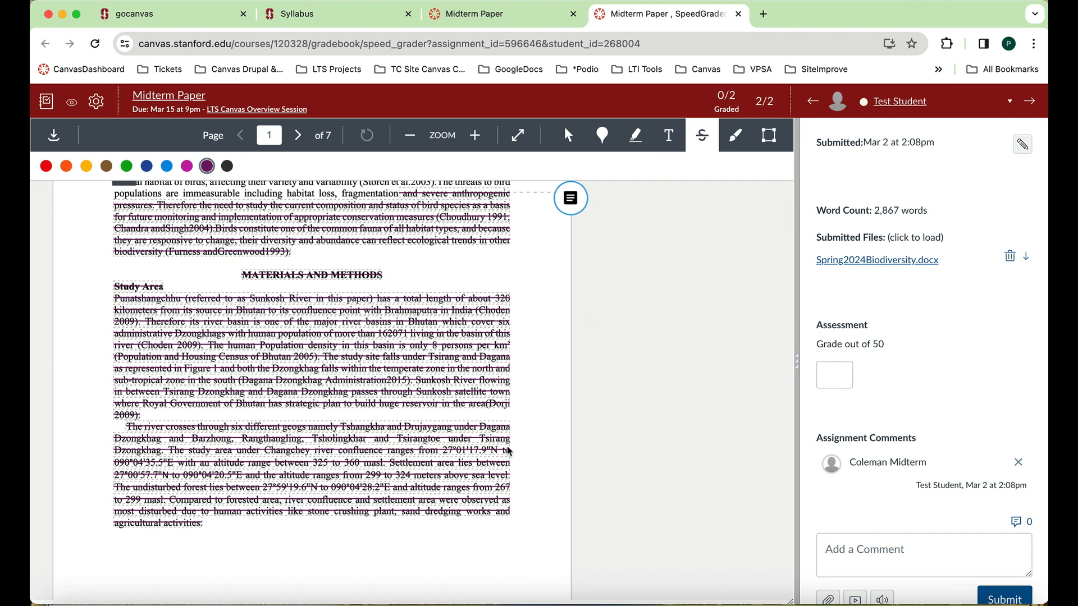
{"action": "scroll", "coordinate": [508, 450], "scroll_direction": "up", "scroll_amount": 5}
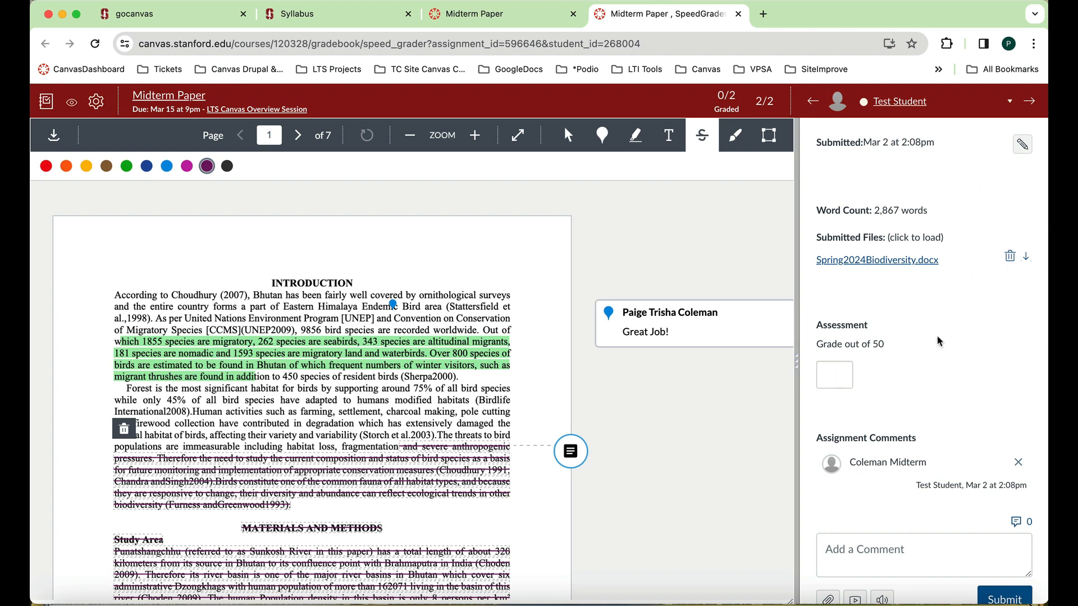
Submit the assignment comment "Great Job!" on the test student's paper
{"action": "scroll", "coordinate": [934, 348], "scroll_direction": "down", "scroll_amount": 3}
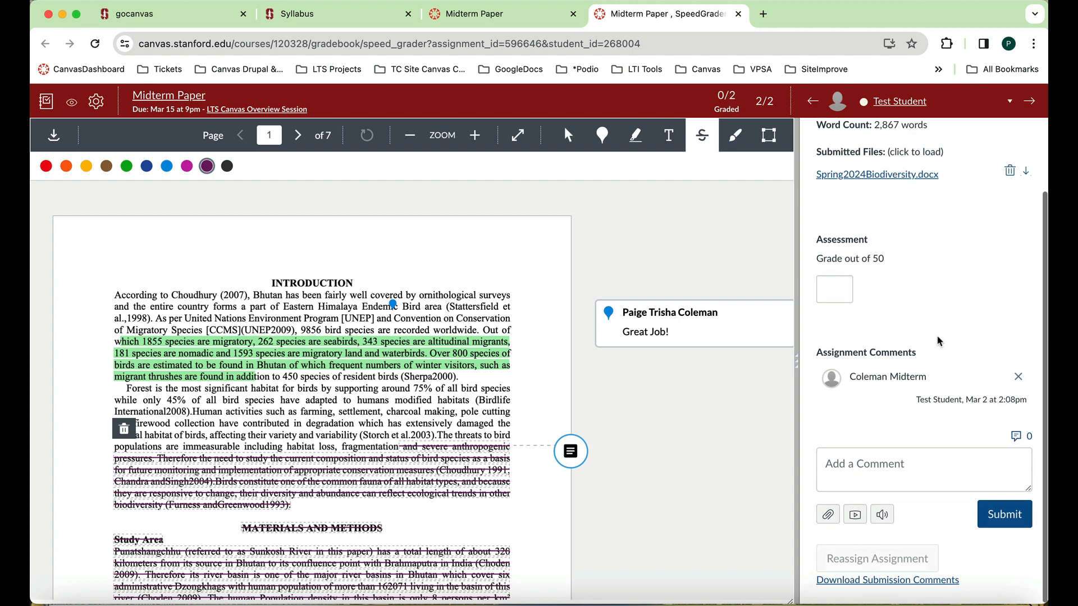
{"action": "left_click", "coordinate": [885, 474]}
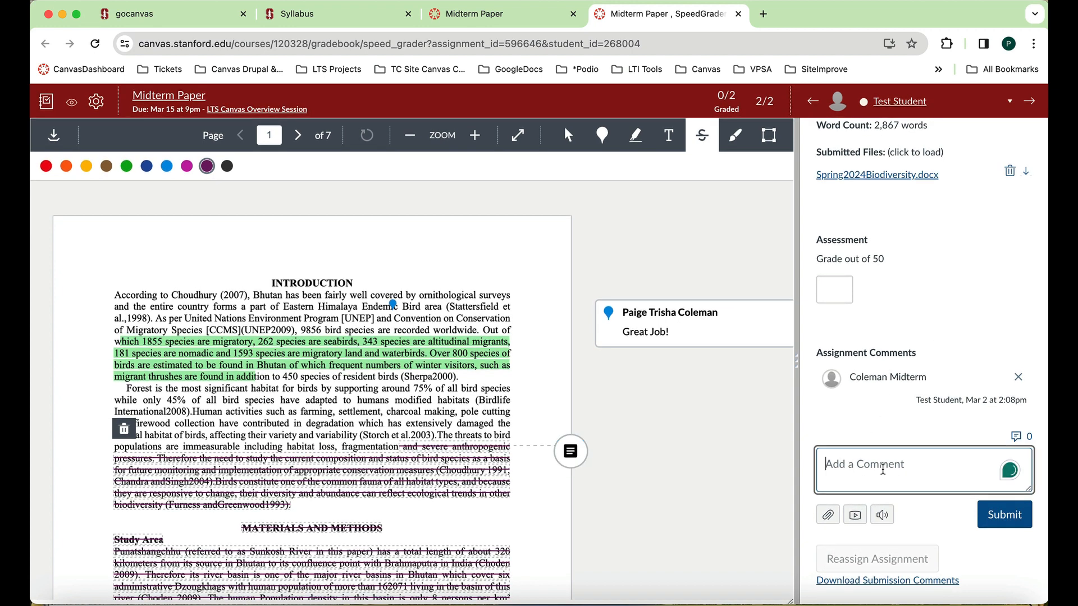
{"action": "type", "text": "Great Job!"}
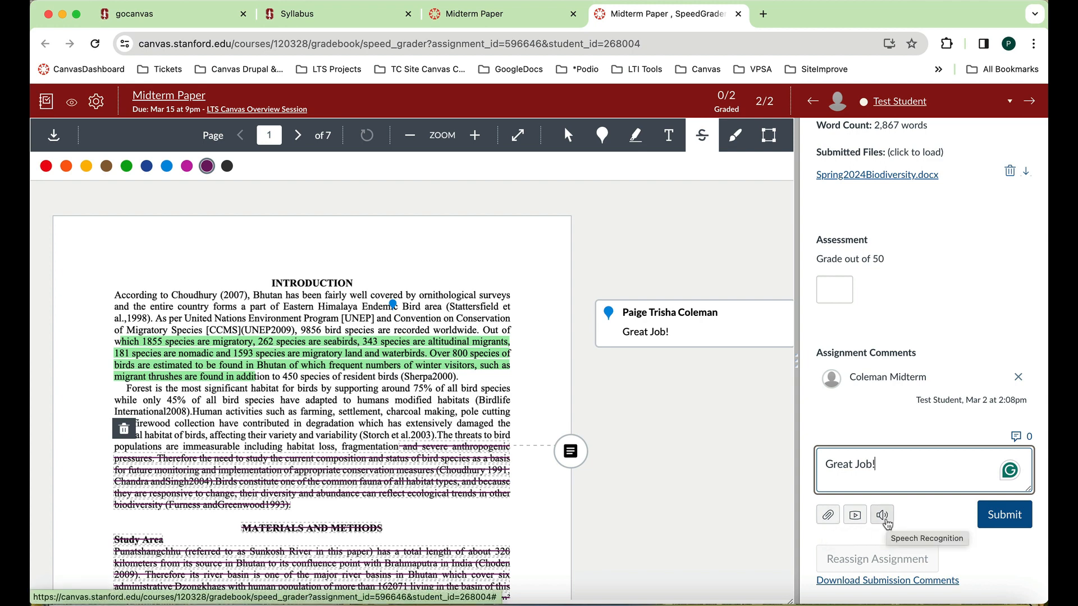
{"action": "left_click", "coordinate": [1009, 526]}
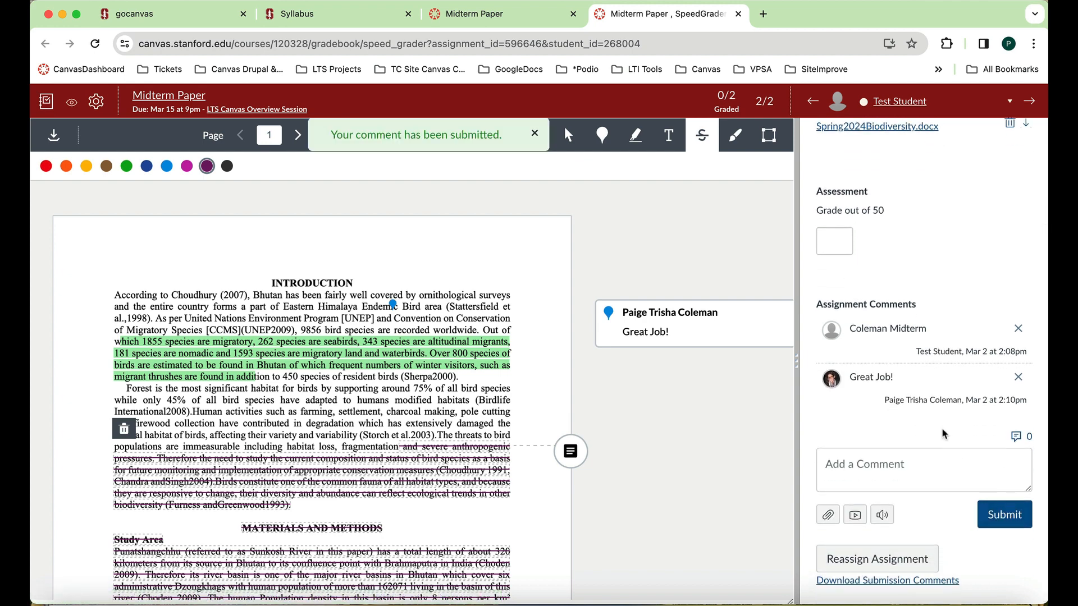
Grade the test student's Midterm Paper with 48 out of 50 points
{"action": "scroll", "coordinate": [943, 433], "scroll_direction": "up", "scroll_amount": 3}
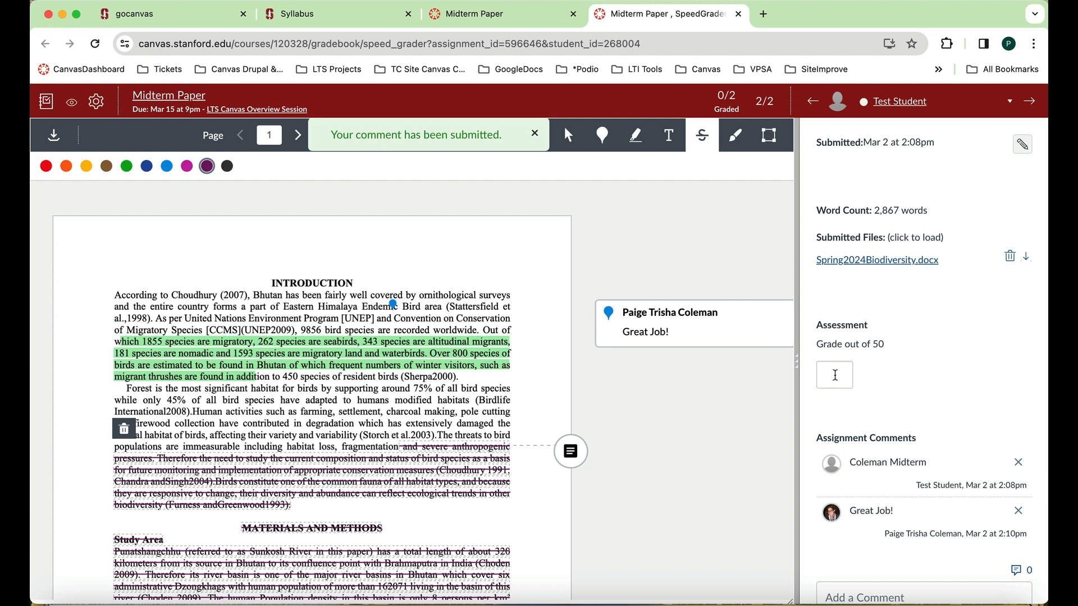
{"action": "left_click", "coordinate": [835, 375]}
{"action": "type", "text": "48"}
{"action": "key", "text": "Return"}
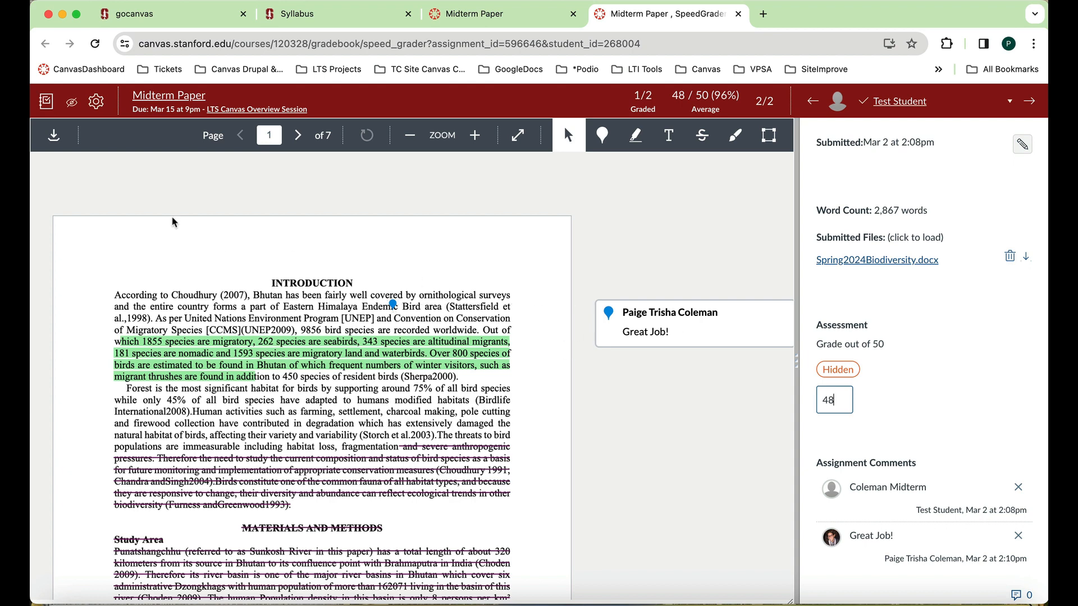
Check the grade posting options for Midterm Paper in SpeedGrader and cycle through the students back to Test Student
{"action": "left_click", "coordinate": [73, 106]}
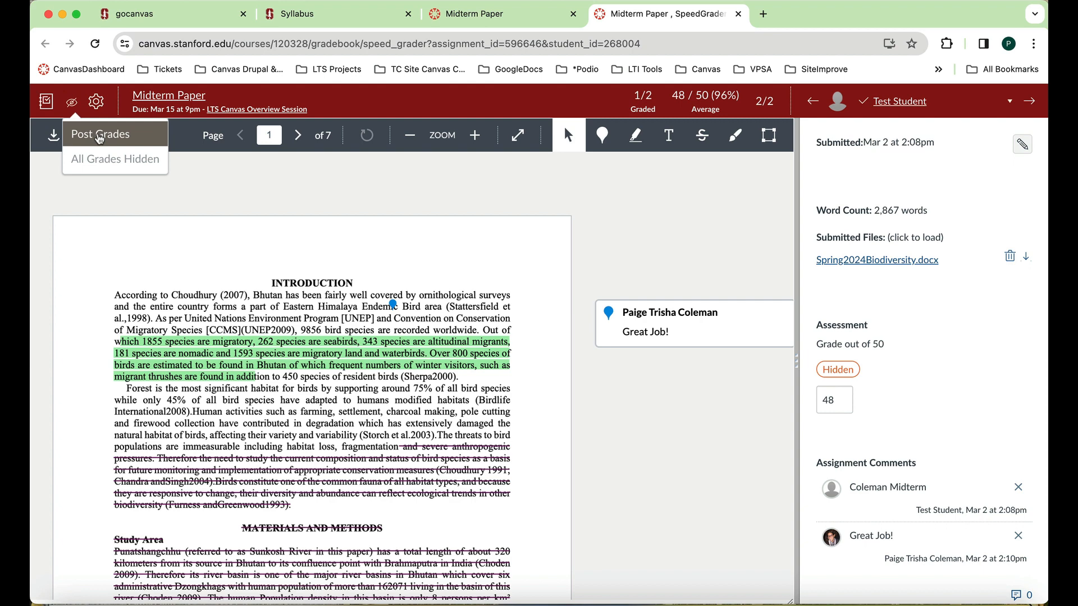
{"action": "left_click", "coordinate": [1036, 104]}
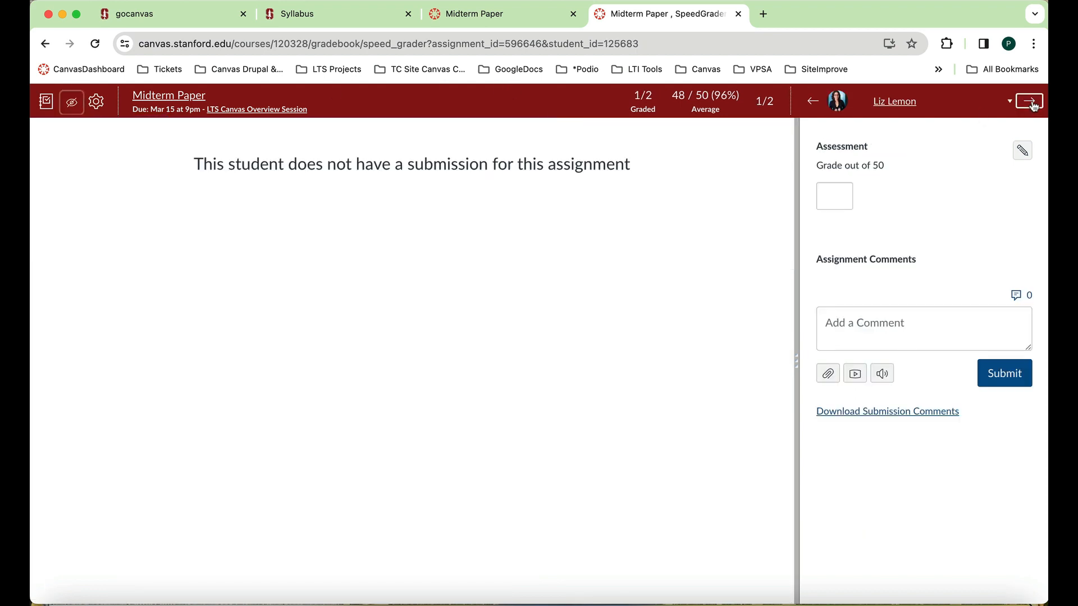
{"action": "left_click", "coordinate": [1033, 106]}
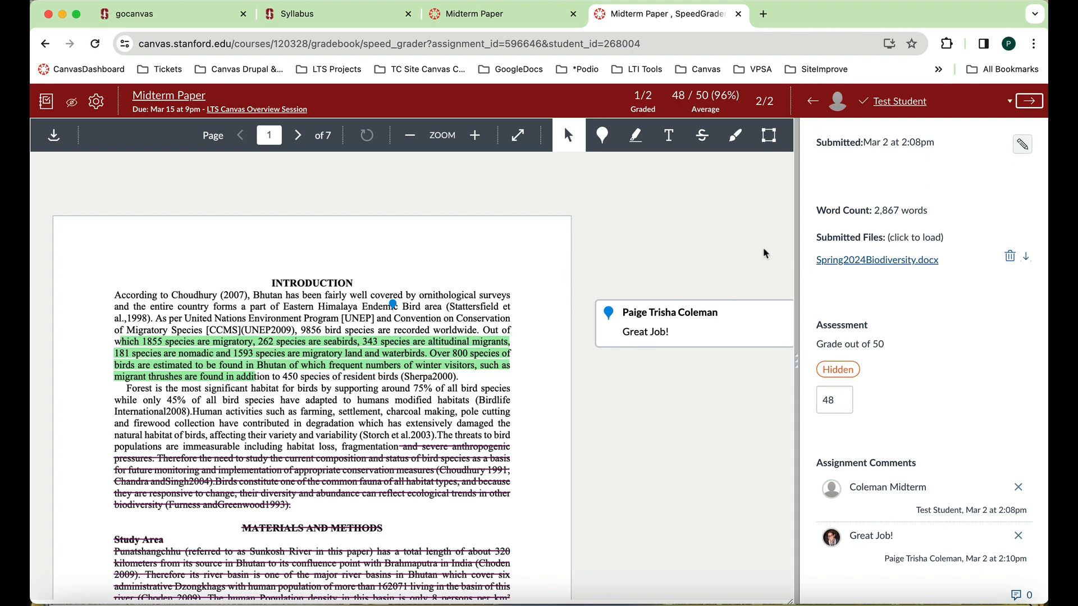
Return to the Midterm Paper assignment page and open the course's gradebook
{"action": "left_click", "coordinate": [511, 21]}
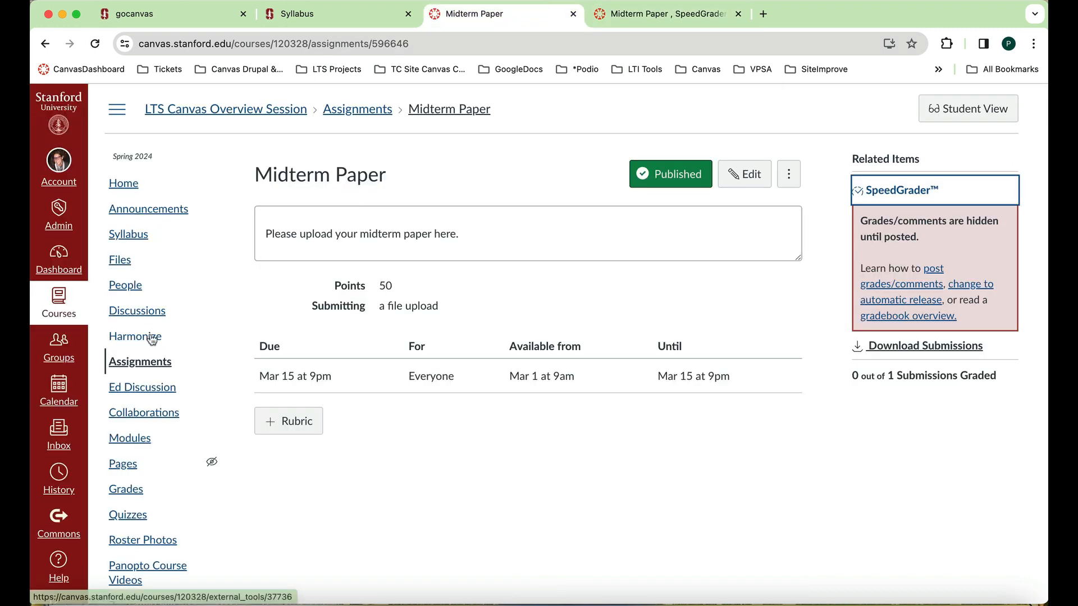
{"action": "scroll", "coordinate": [151, 337], "scroll_direction": "down", "scroll_amount": 1}
{"action": "scroll", "coordinate": [151, 337], "scroll_direction": "down", "scroll_amount": 1}
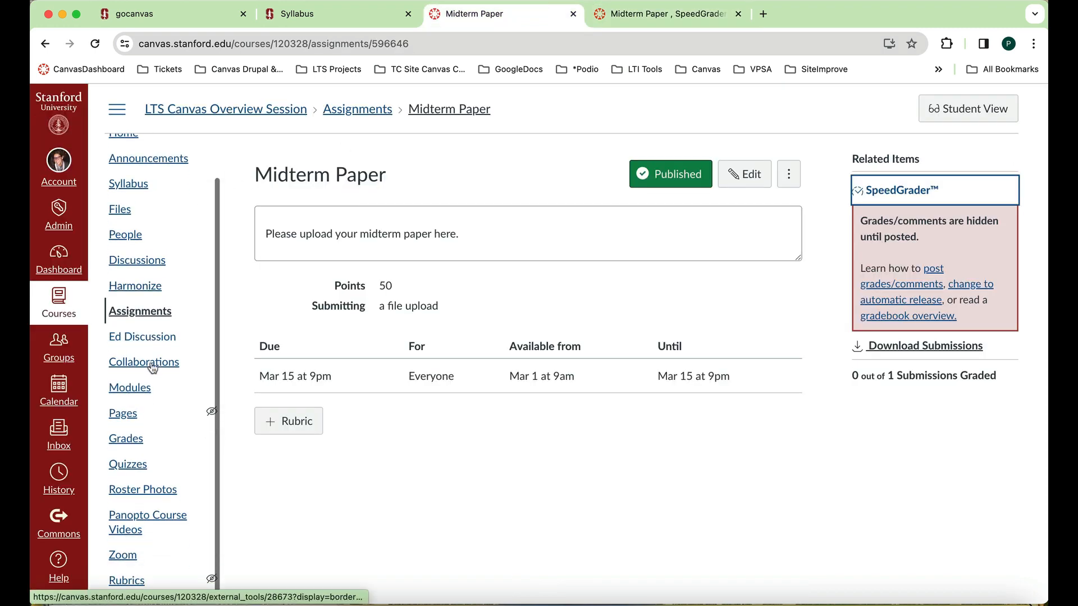
{"action": "left_click", "coordinate": [131, 444]}
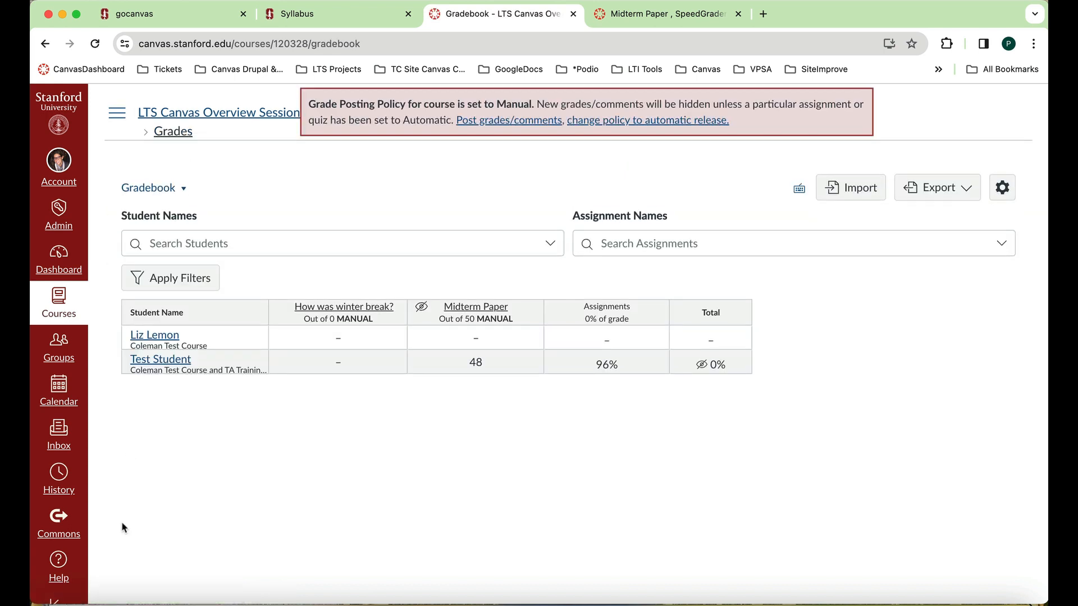
View the Message Students Who form for Midterm Paper and close it without sending
{"action": "mouse_move", "coordinate": [478, 325]}
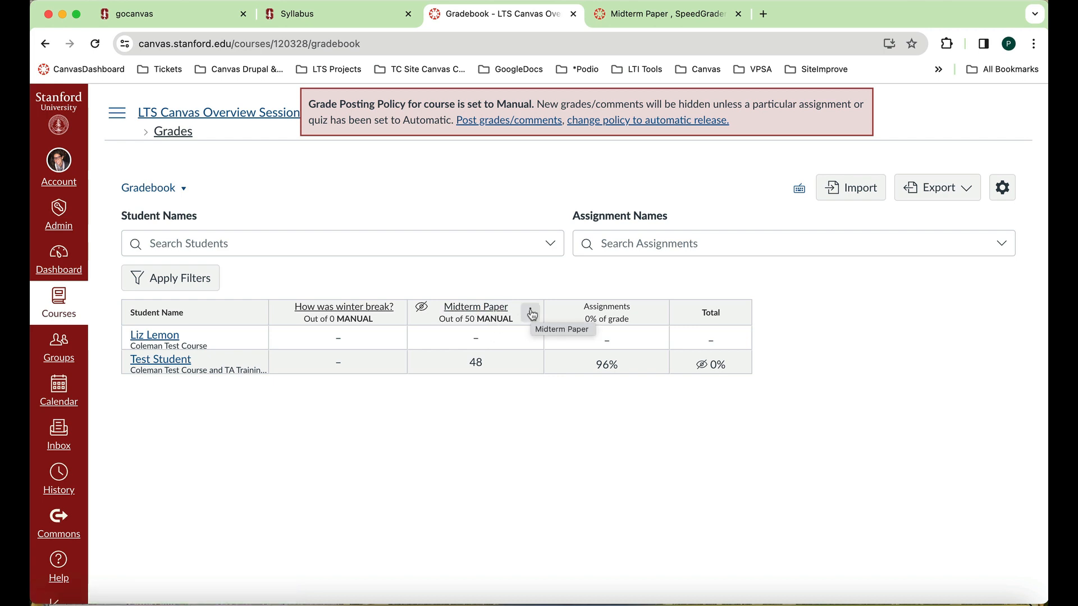
{"action": "left_click", "coordinate": [530, 312]}
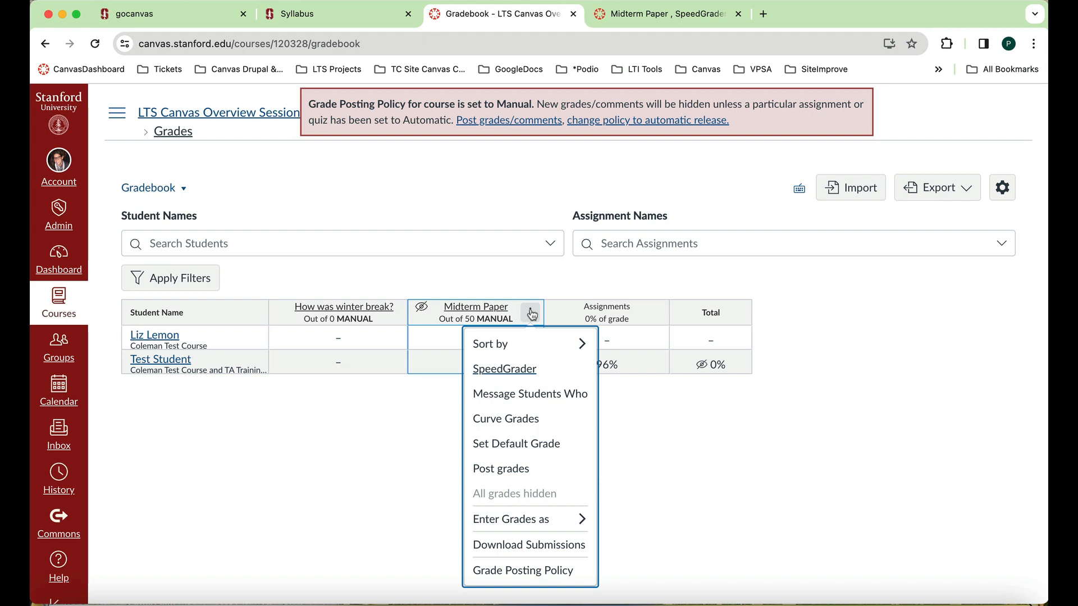
{"action": "left_click", "coordinate": [554, 394]}
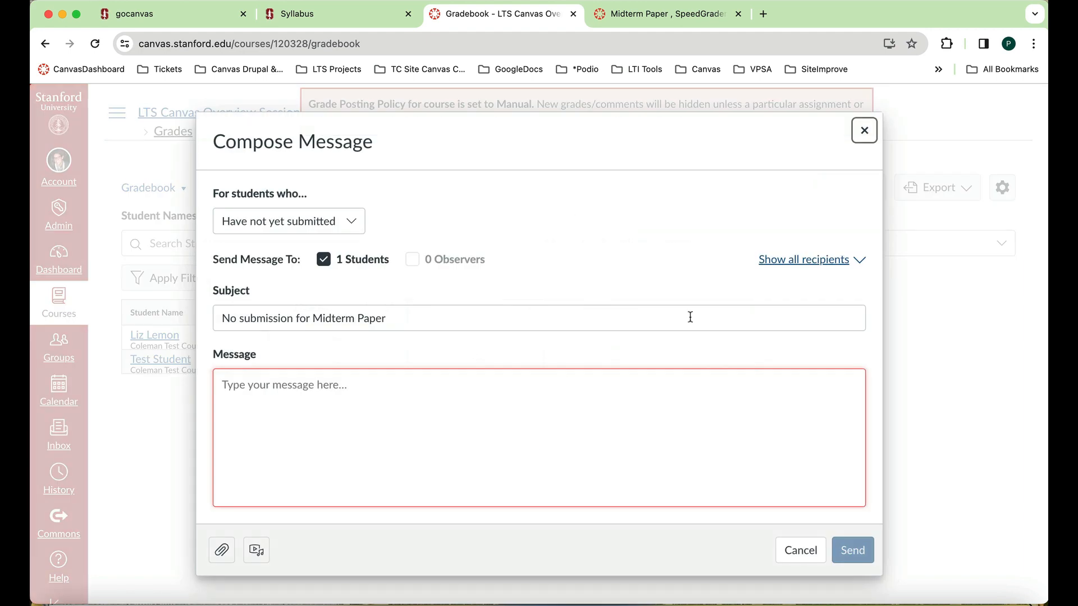
{"action": "left_click", "coordinate": [864, 130]}
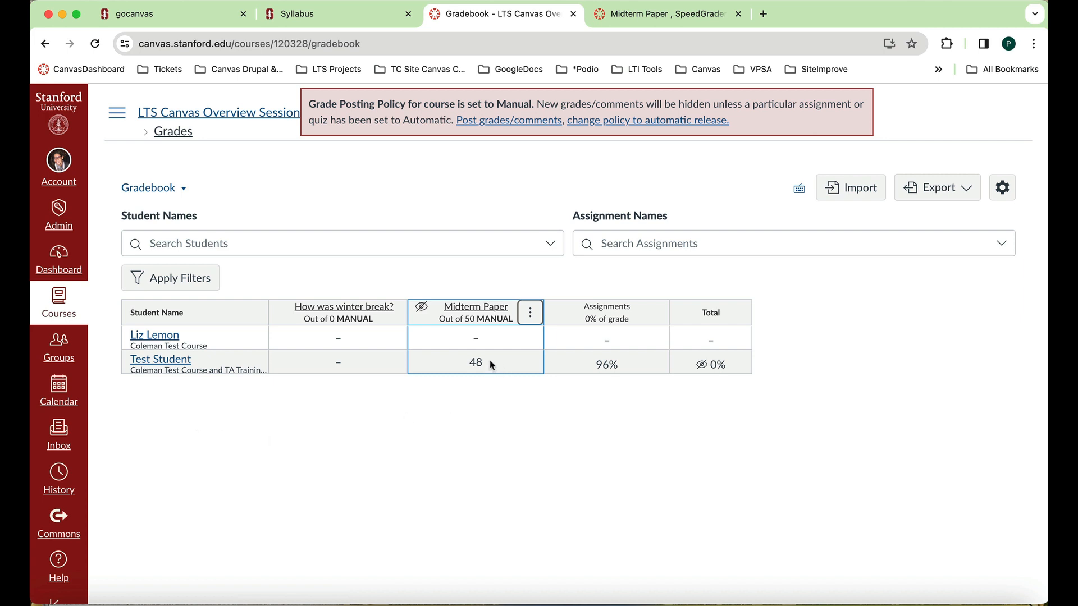
Post the Midterm Paper grades to everyone
{"action": "left_click", "coordinate": [530, 313]}
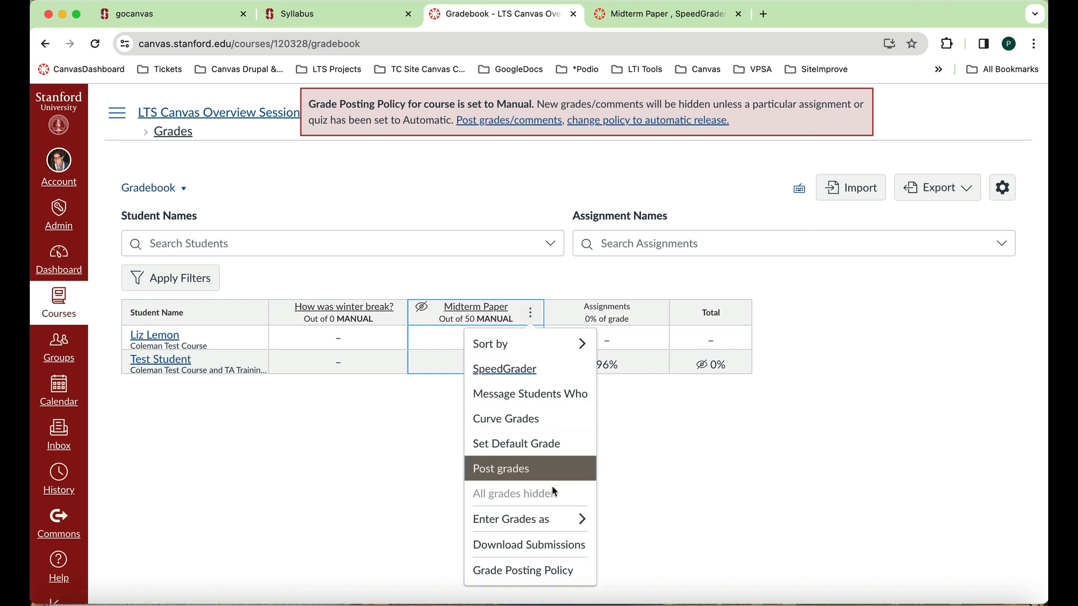
{"action": "left_click", "coordinate": [521, 474]}
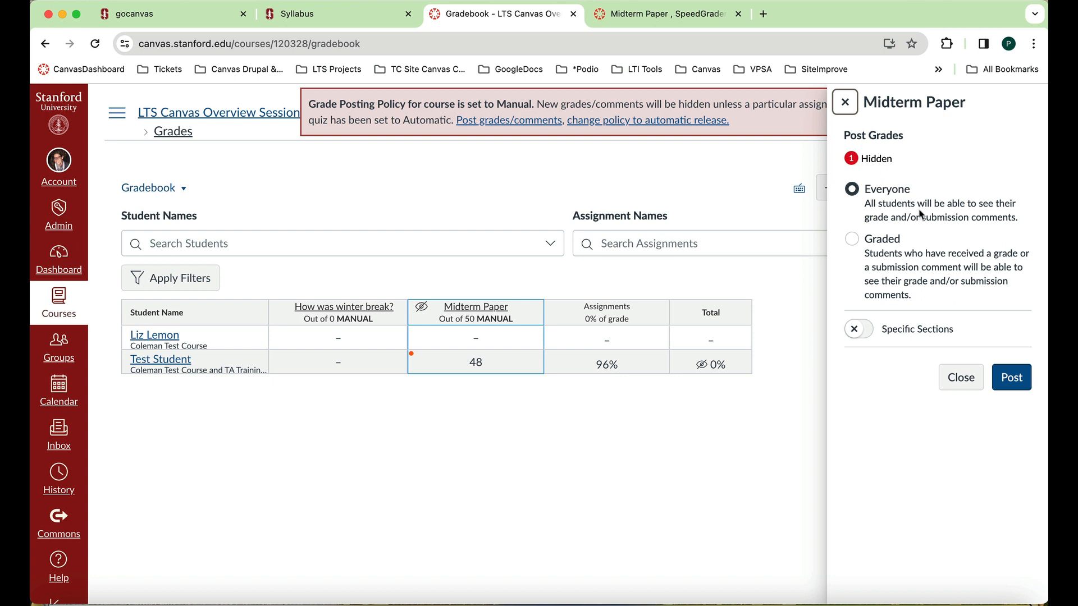
{"action": "left_click", "coordinate": [1012, 379]}
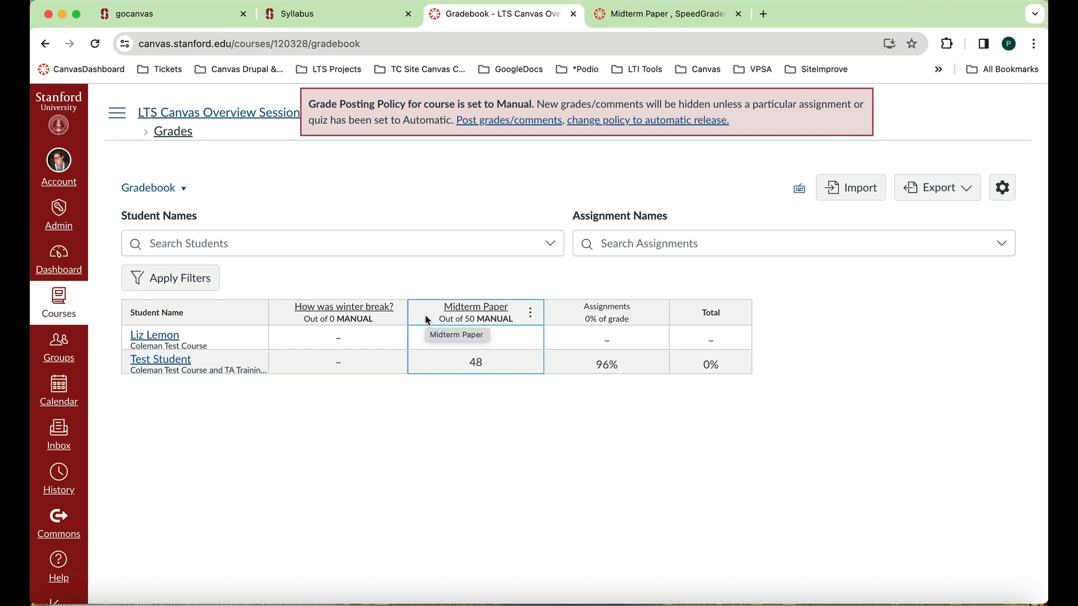
Examine the late policies and the course-wide grade posting policy in the gradebook settings, then close them
{"action": "left_click", "coordinate": [1005, 192]}
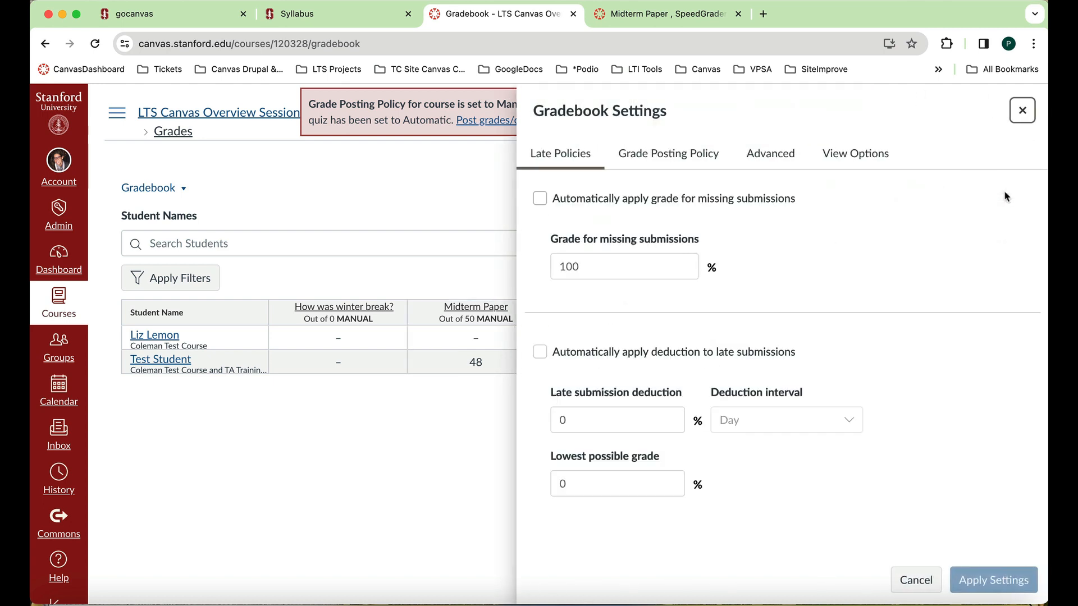
{"action": "left_click", "coordinate": [666, 160]}
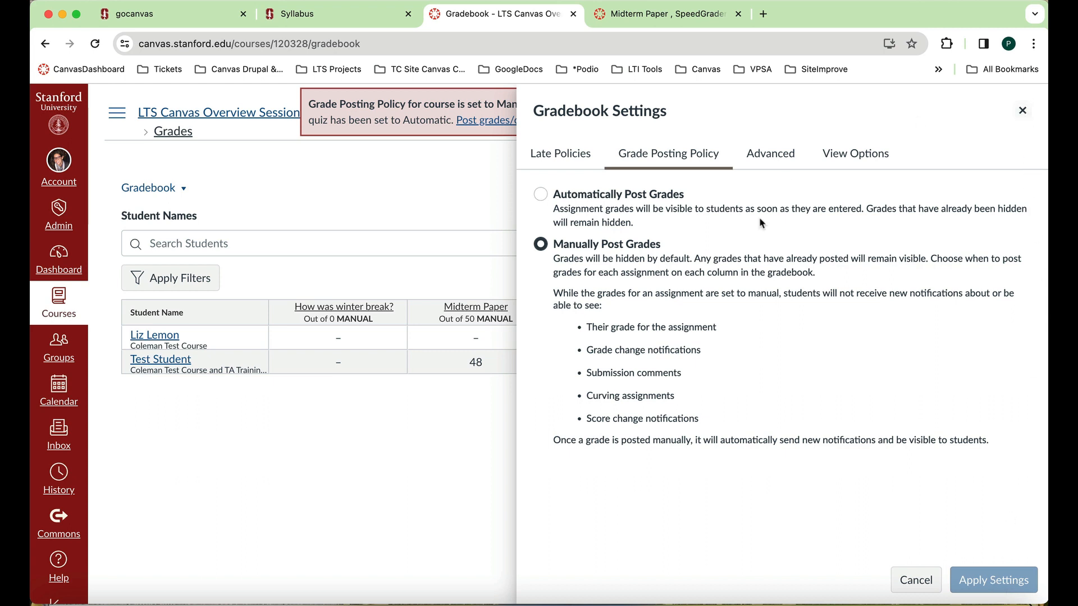
{"action": "left_click", "coordinate": [1024, 110]}
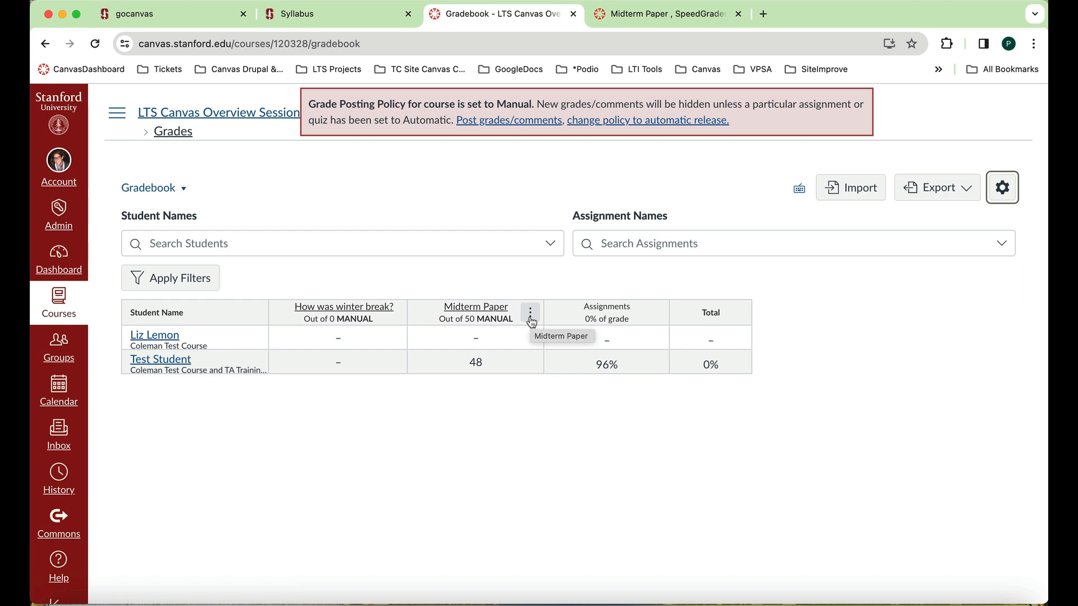
Read through the automatic and manual options of the Midterm Paper grade posting policy and close it without changes
{"action": "left_click", "coordinate": [530, 318]}
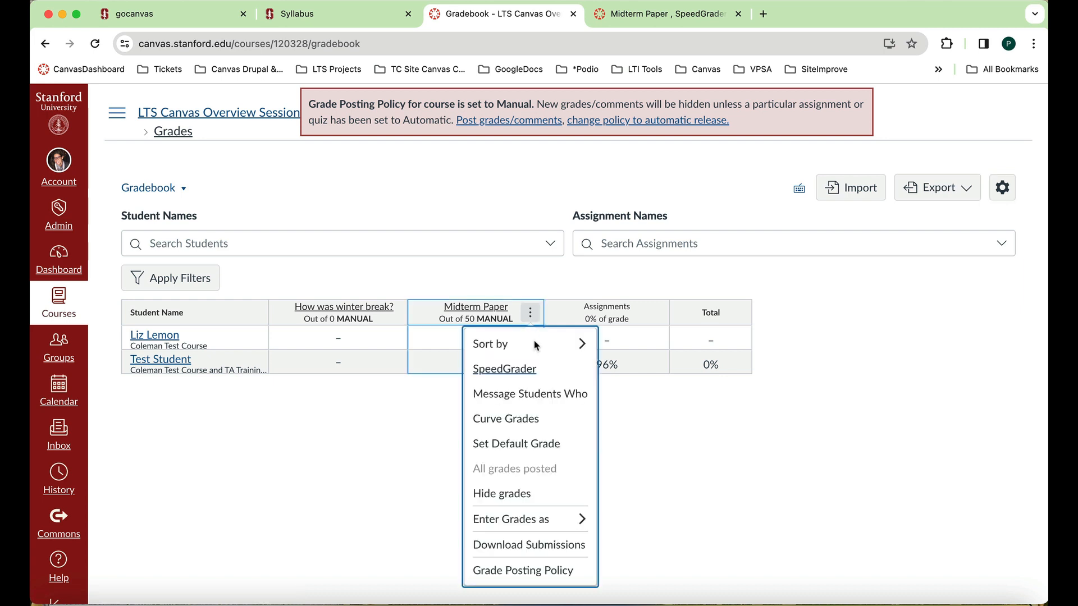
{"action": "left_click", "coordinate": [542, 575]}
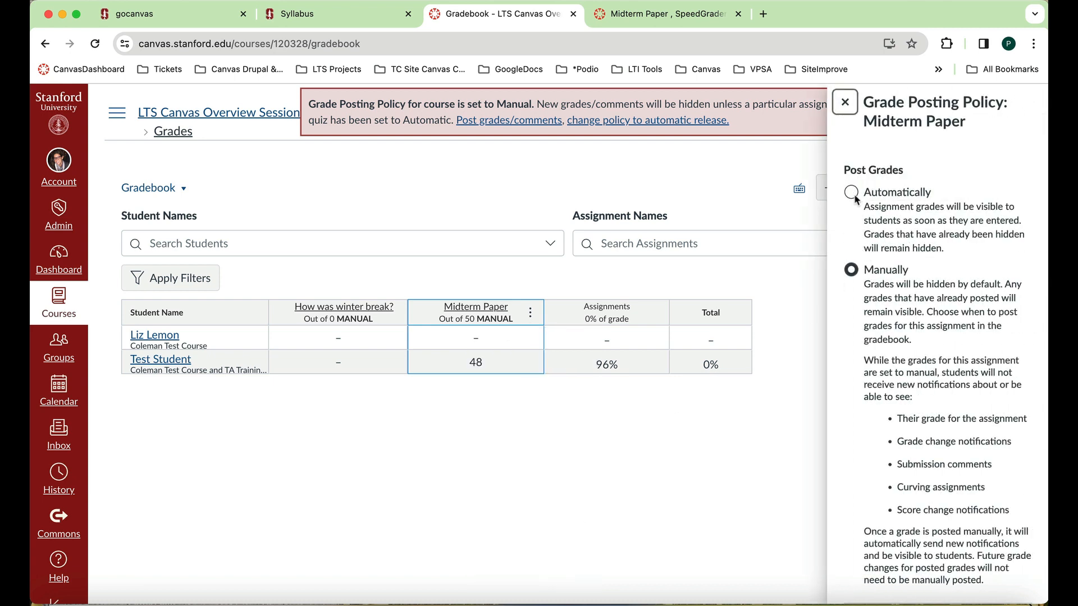
{"action": "scroll", "coordinate": [919, 373], "scroll_direction": "down", "scroll_amount": 3}
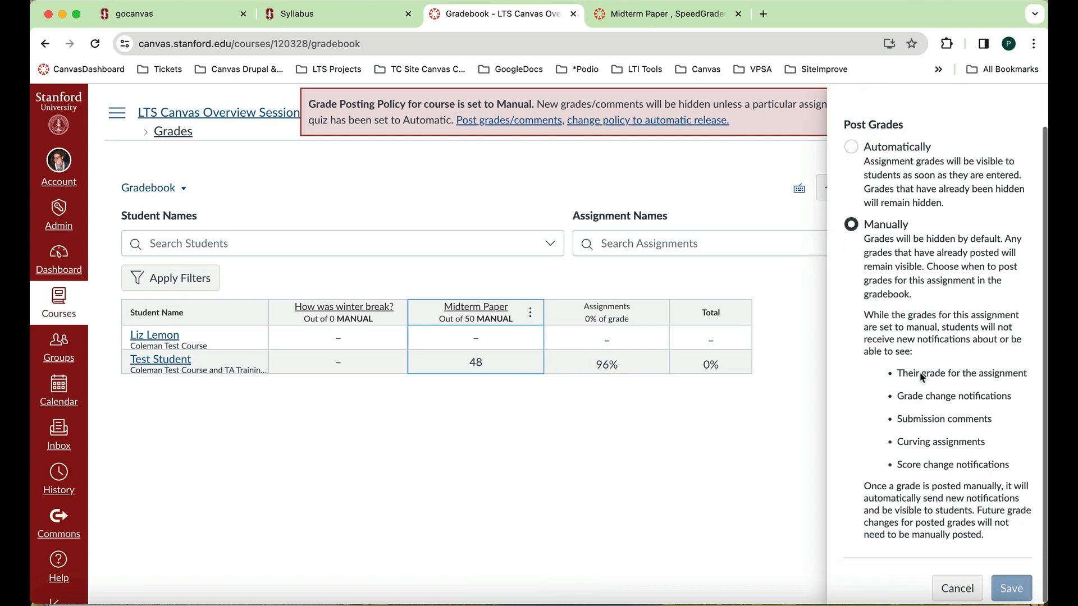
{"action": "scroll", "coordinate": [920, 377], "scroll_direction": "up", "scroll_amount": 2}
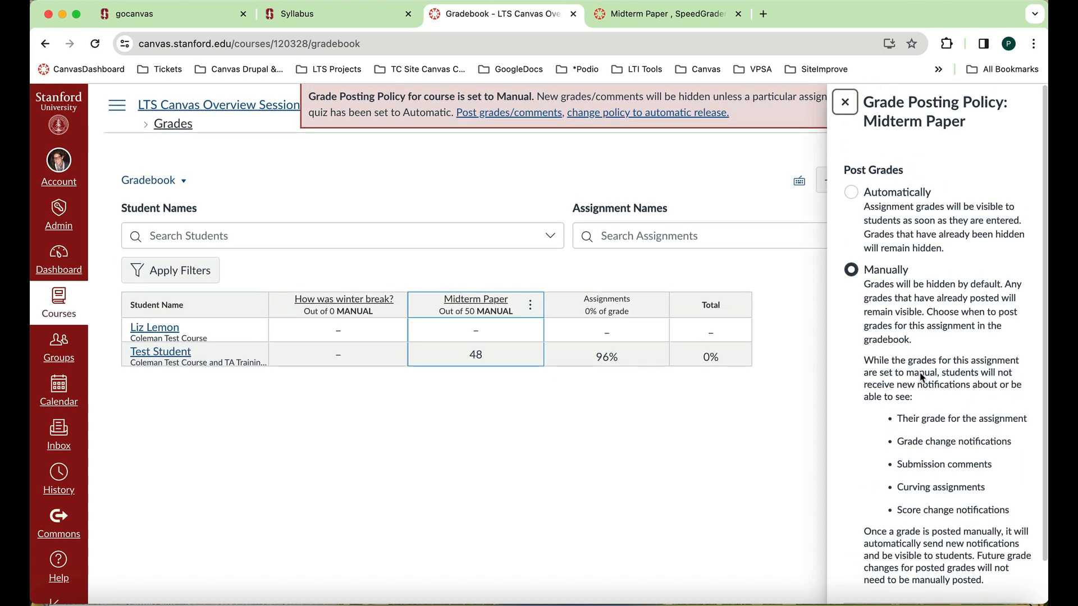
{"action": "scroll", "coordinate": [920, 376], "scroll_direction": "down", "scroll_amount": 2}
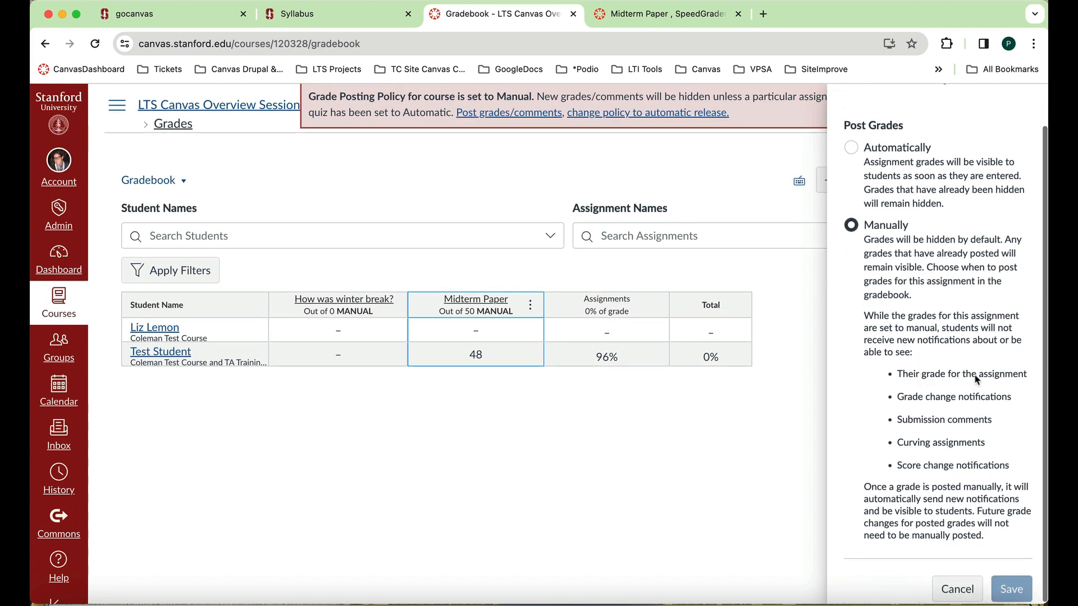
{"action": "scroll", "coordinate": [974, 373], "scroll_direction": "up", "scroll_amount": 2}
{"action": "scroll", "coordinate": [962, 359], "scroll_direction": "down", "scroll_amount": 2}
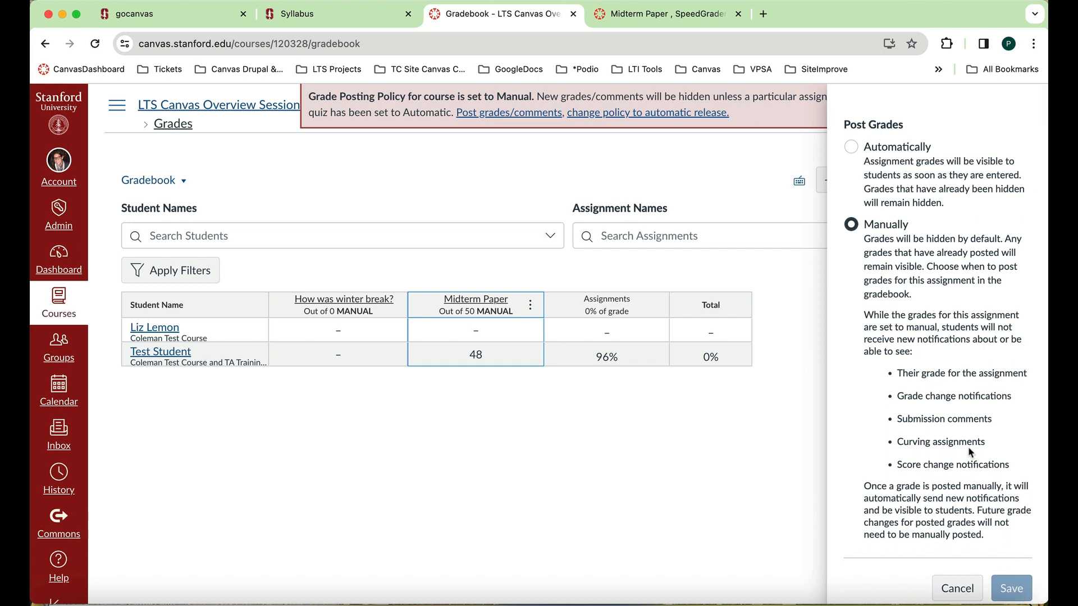
{"action": "scroll", "coordinate": [967, 446], "scroll_direction": "up", "scroll_amount": 2}
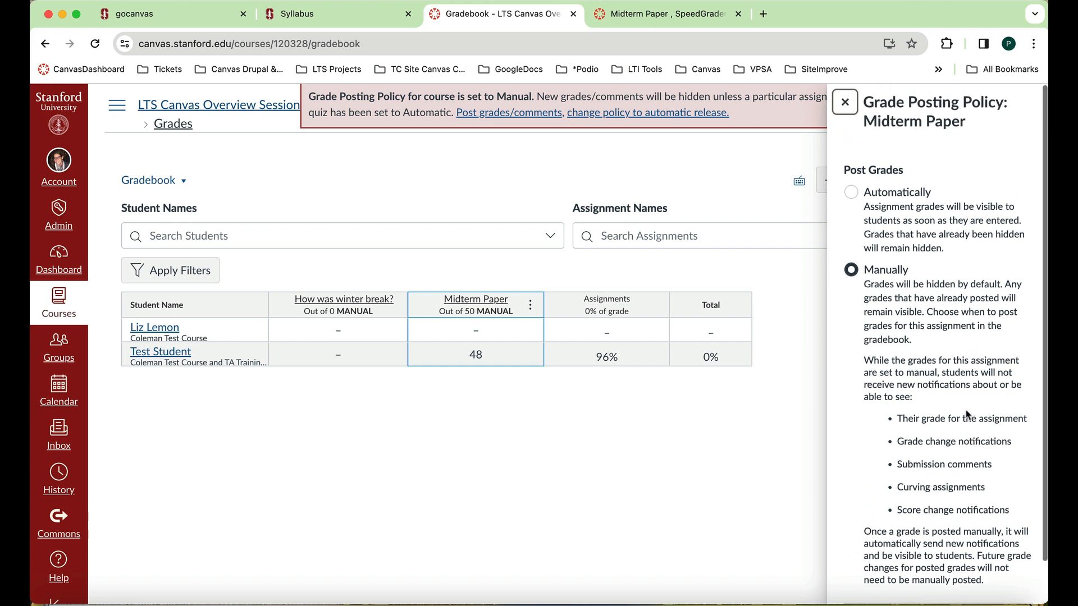
{"action": "left_click", "coordinate": [845, 102]}
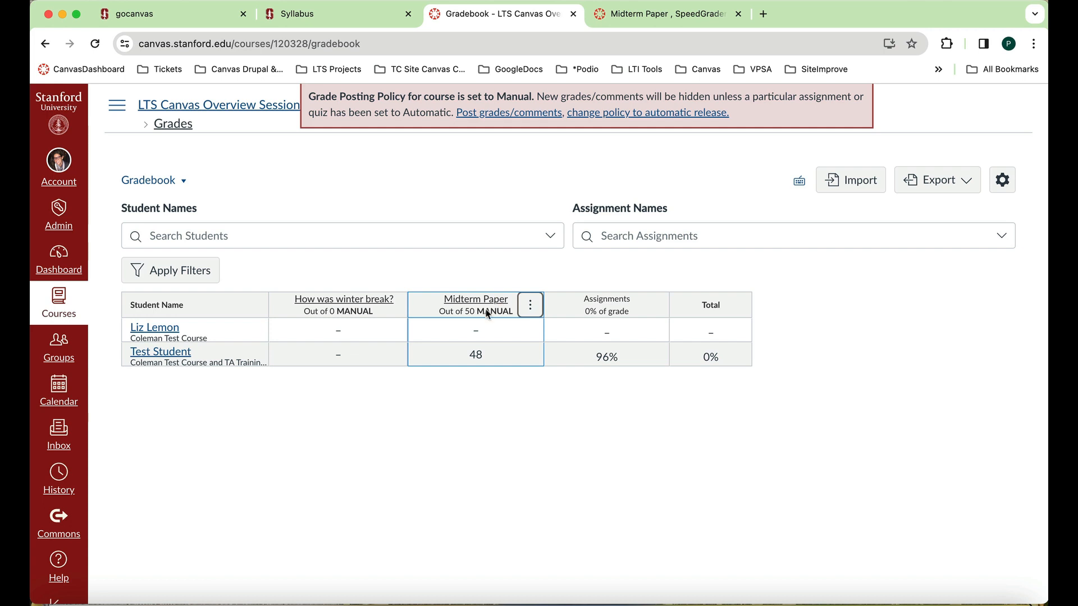
Review the late policies, grade posting policy, advanced and view options of the gradebook settings, leaving them unchanged
{"action": "left_click", "coordinate": [1003, 181]}
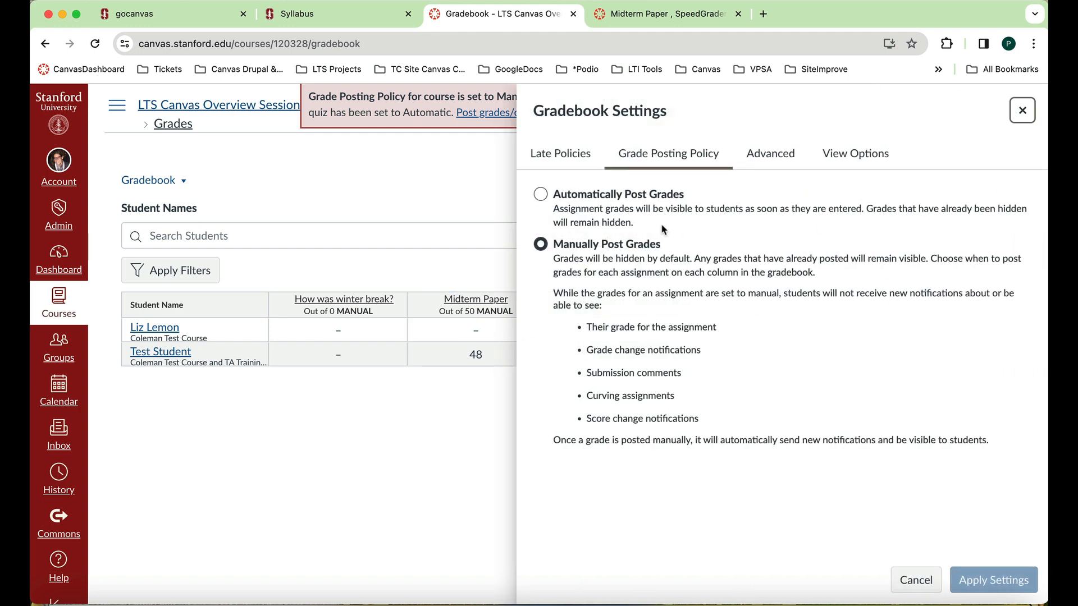
{"action": "left_click", "coordinate": [578, 155]}
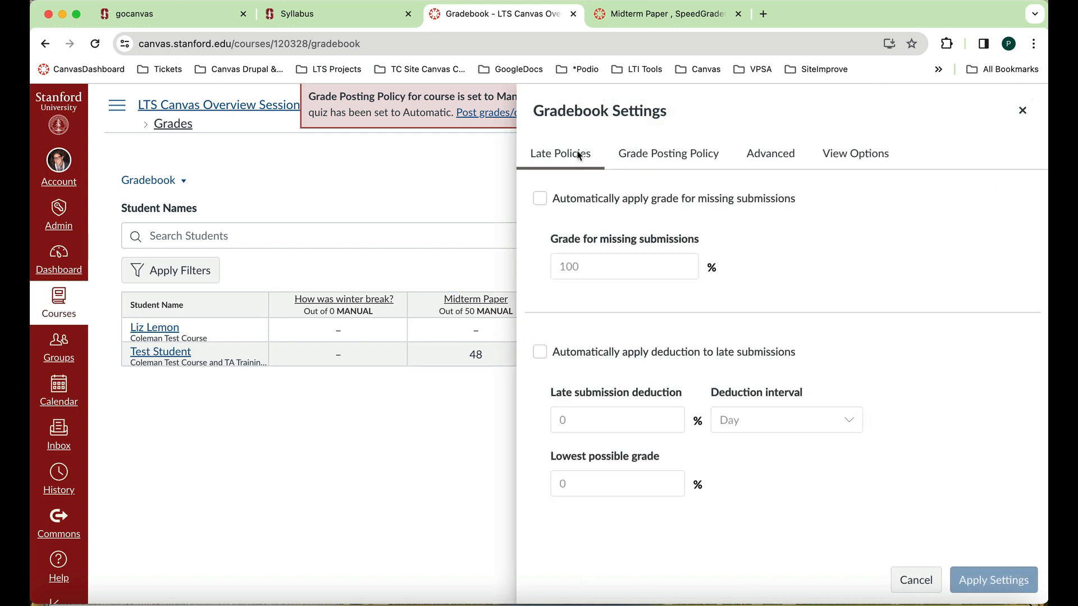
{"action": "left_click", "coordinate": [703, 155]}
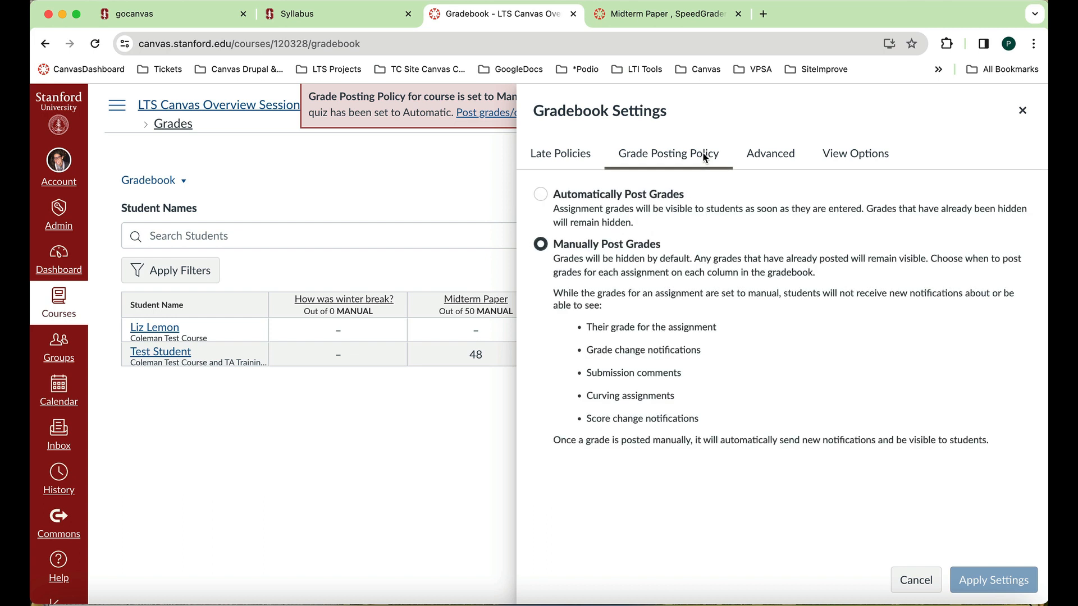
{"action": "left_click", "coordinate": [779, 162]}
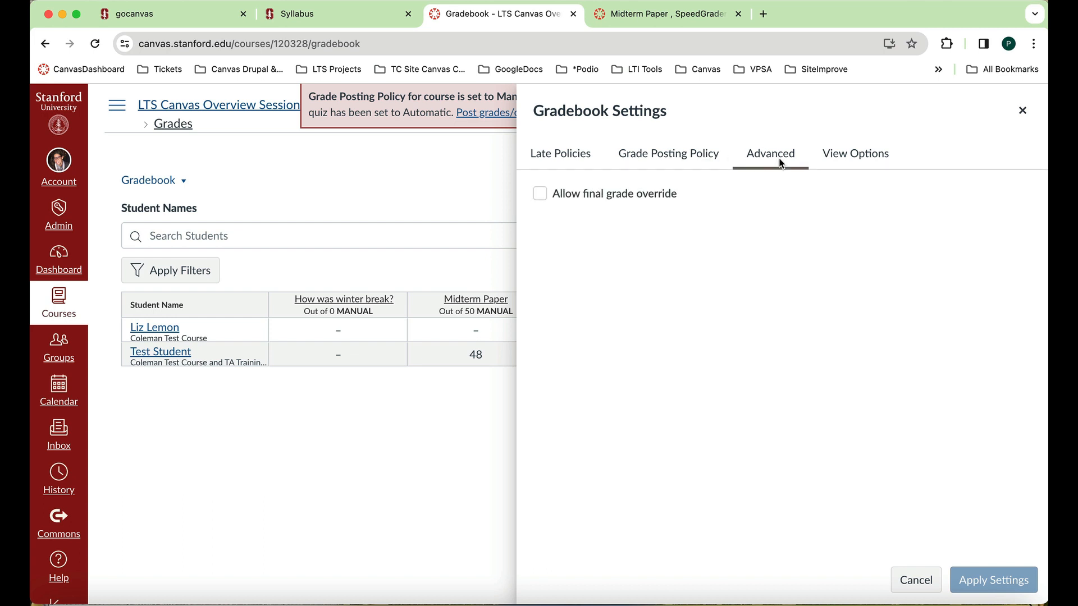
{"action": "left_click", "coordinate": [877, 157]}
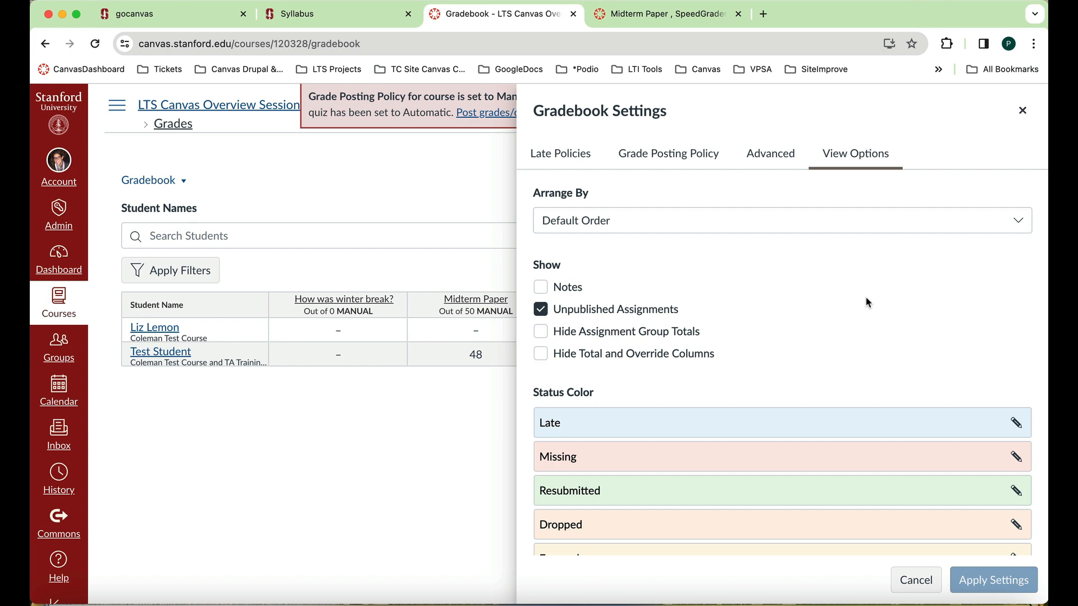
{"action": "scroll", "coordinate": [866, 302], "scroll_direction": "down", "scroll_amount": 2}
{"action": "scroll", "coordinate": [866, 302], "scroll_direction": "up", "scroll_amount": 2}
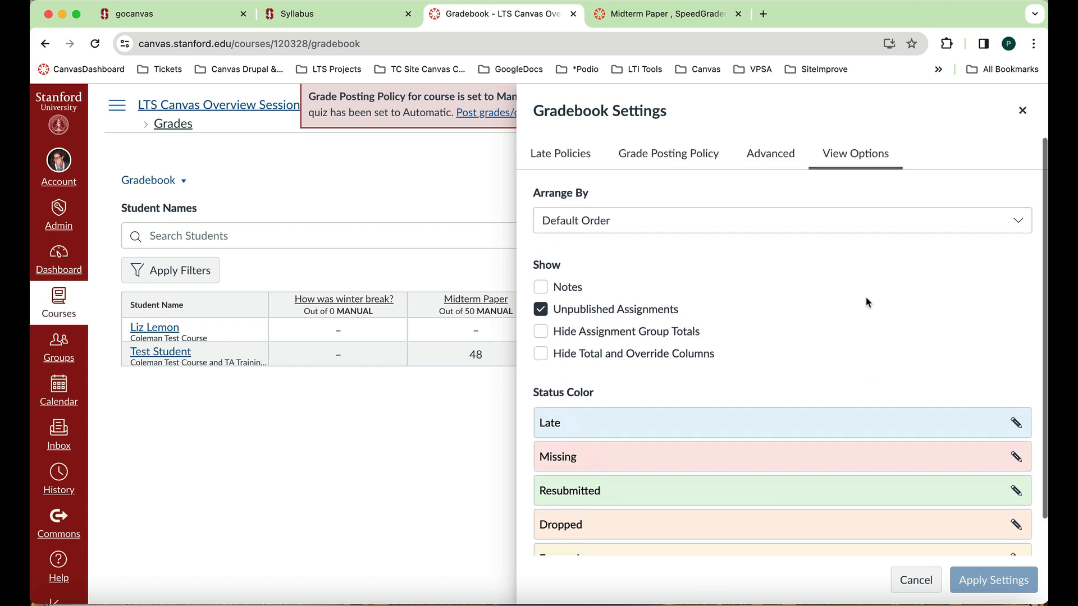
{"action": "scroll", "coordinate": [960, 210], "scroll_direction": "down", "scroll_amount": 2}
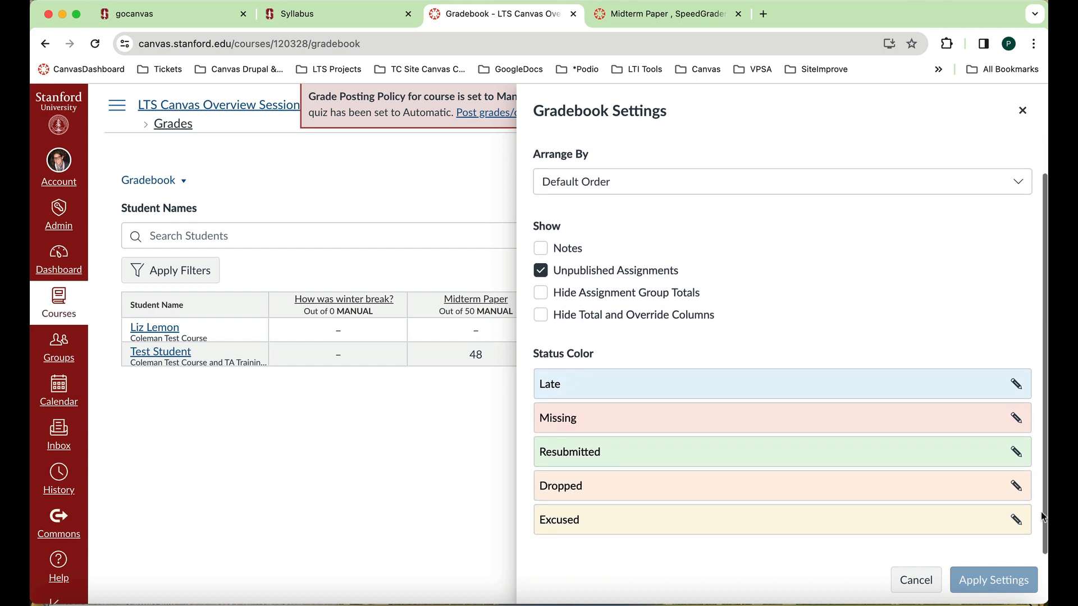
{"action": "scroll", "coordinate": [967, 408], "scroll_direction": "up", "scroll_amount": 2}
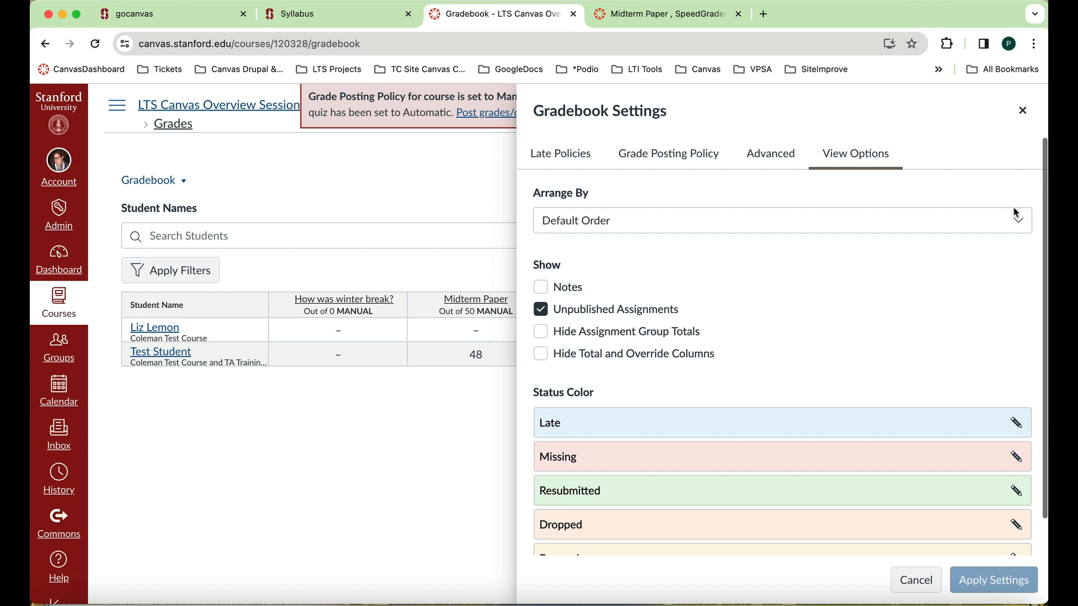
{"action": "left_click", "coordinate": [1021, 110]}
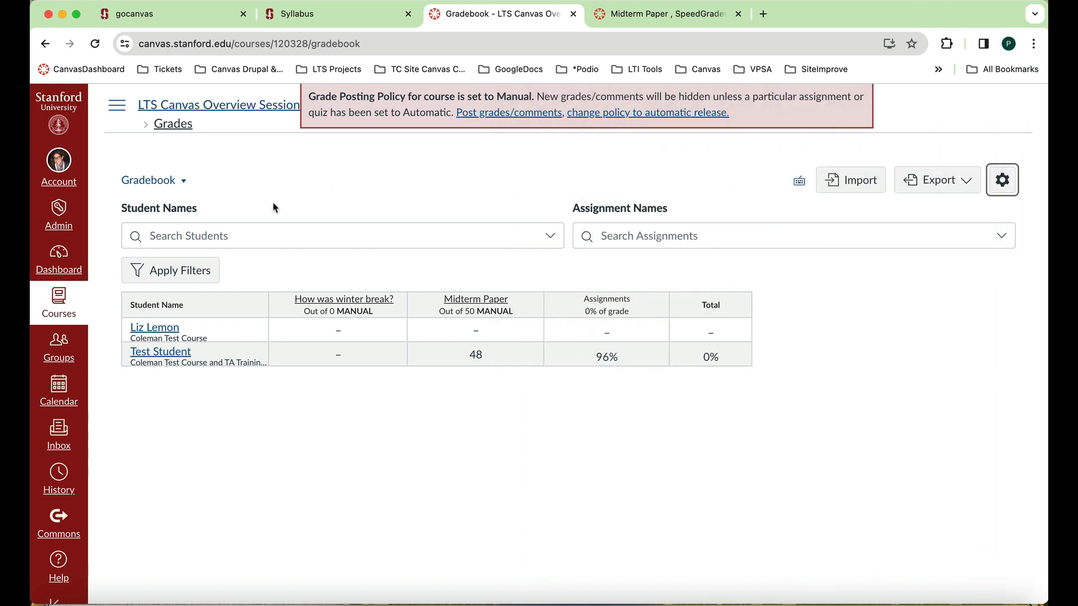
Look through the gradebook's section, student group, status and submission filters, then its export options, without applying any
{"action": "left_click", "coordinate": [187, 274]}
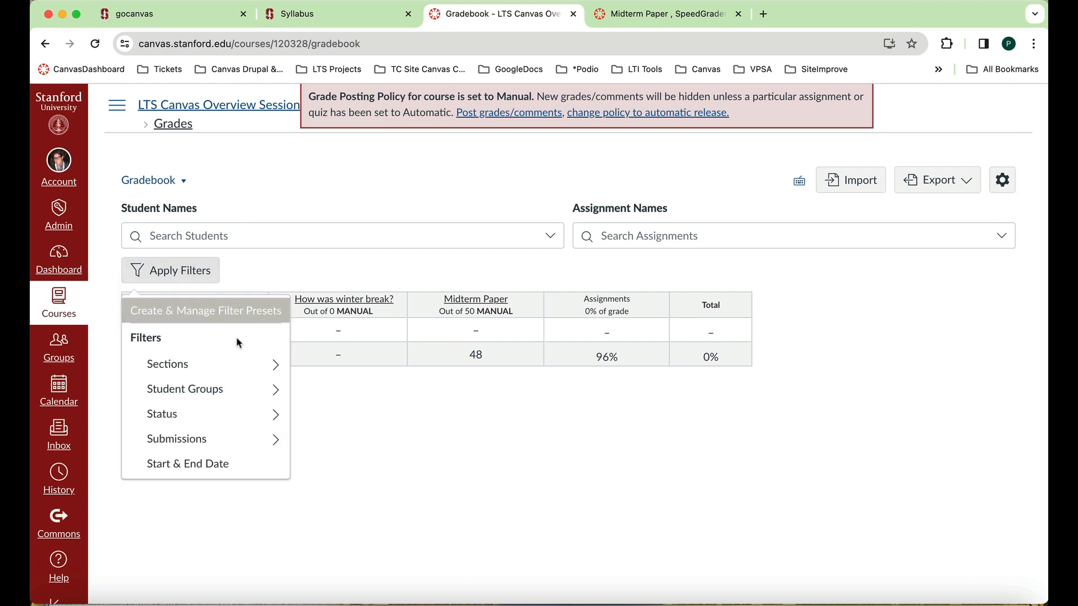
{"action": "left_click", "coordinate": [259, 365]}
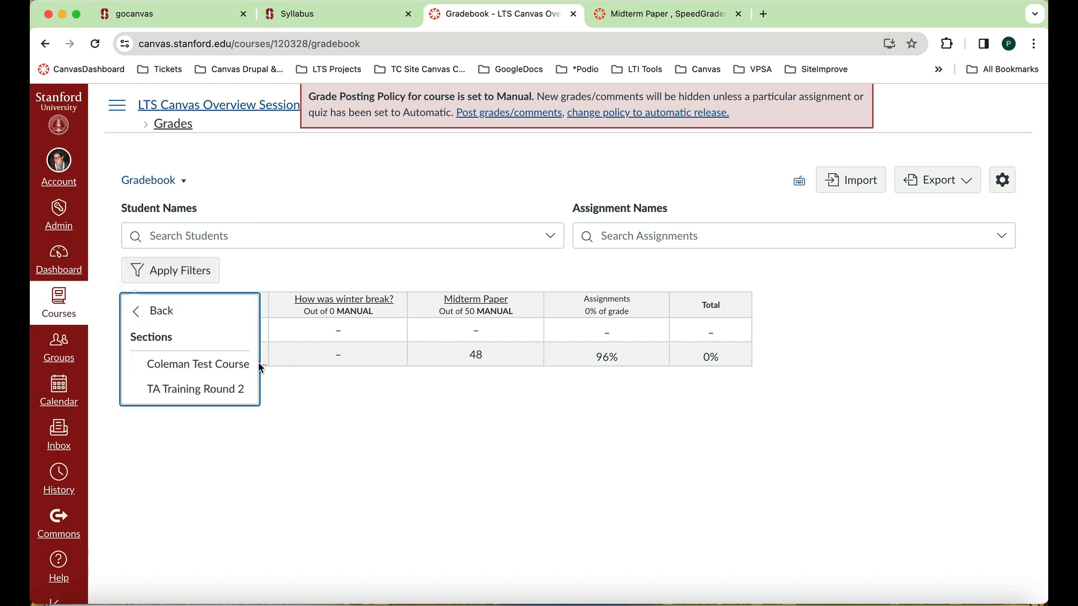
{"action": "left_click", "coordinate": [163, 311]}
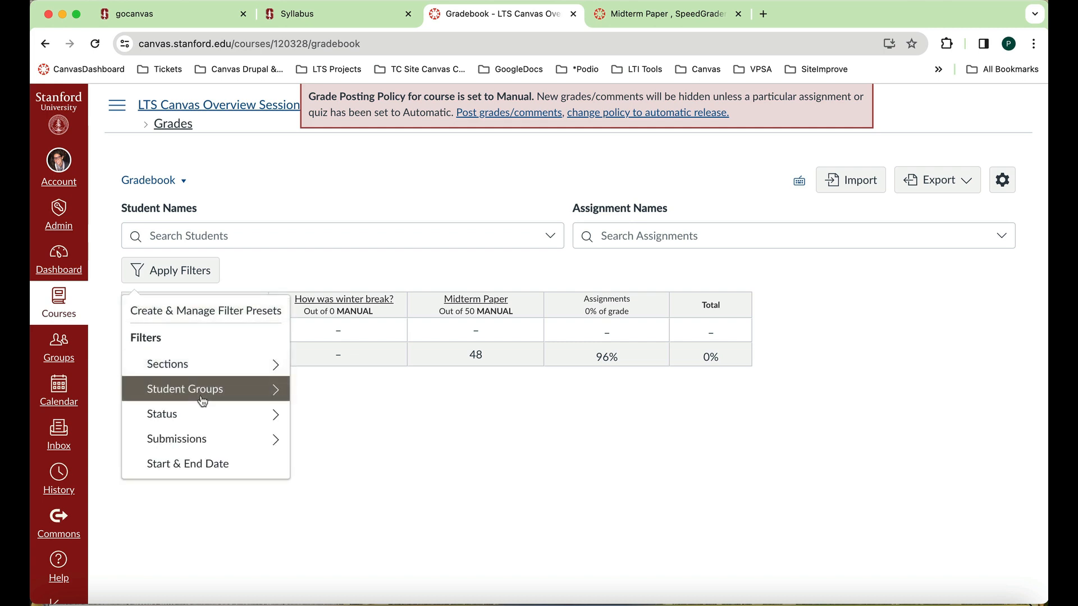
{"action": "left_click", "coordinate": [201, 395]}
{"action": "left_click", "coordinate": [161, 312]}
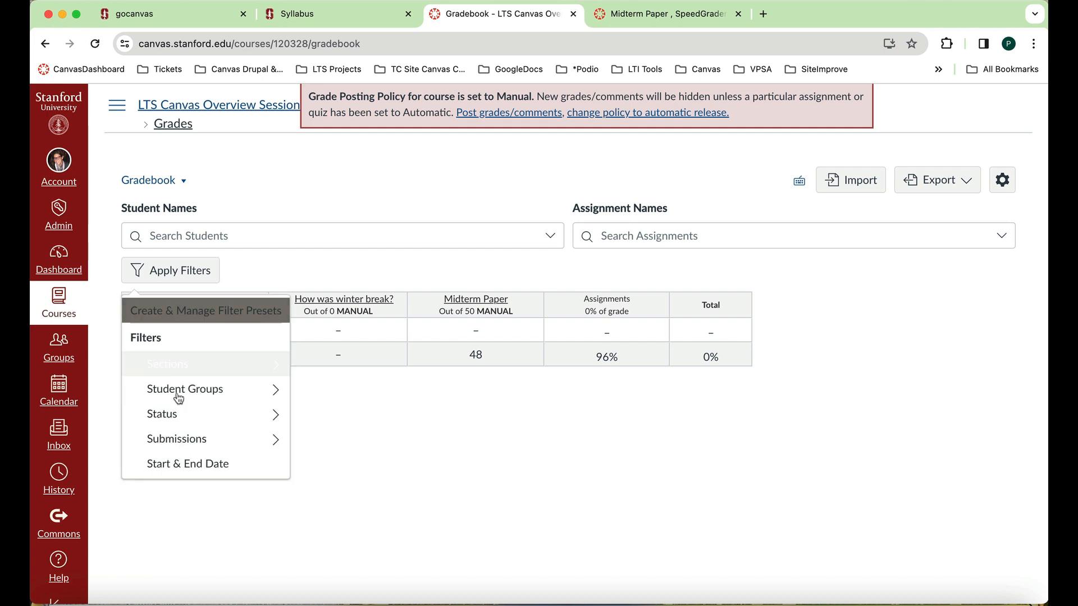
{"action": "left_click", "coordinate": [197, 421]}
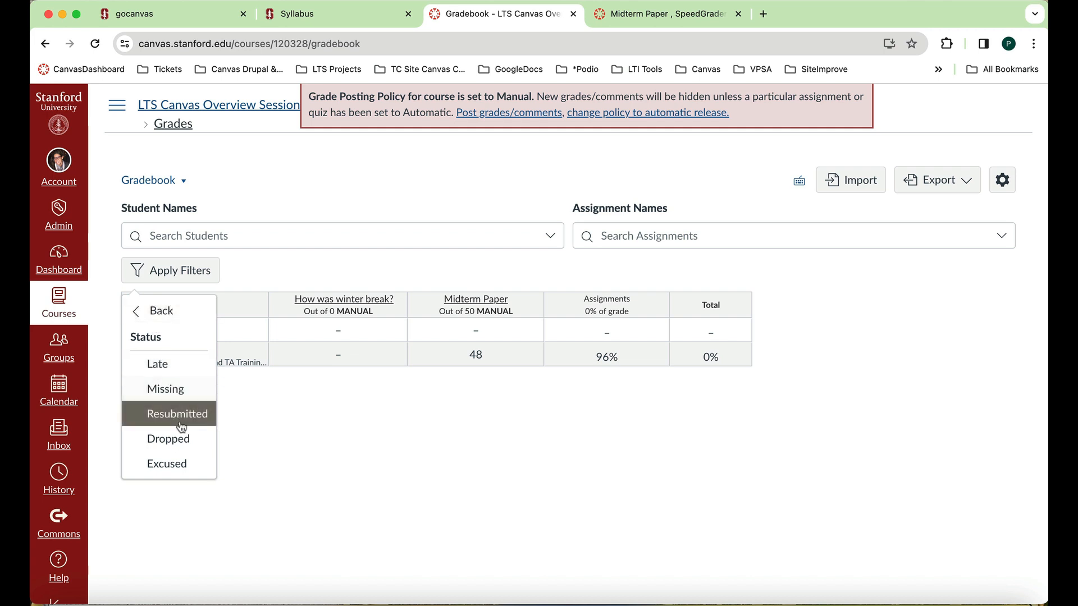
{"action": "left_click", "coordinate": [138, 312]}
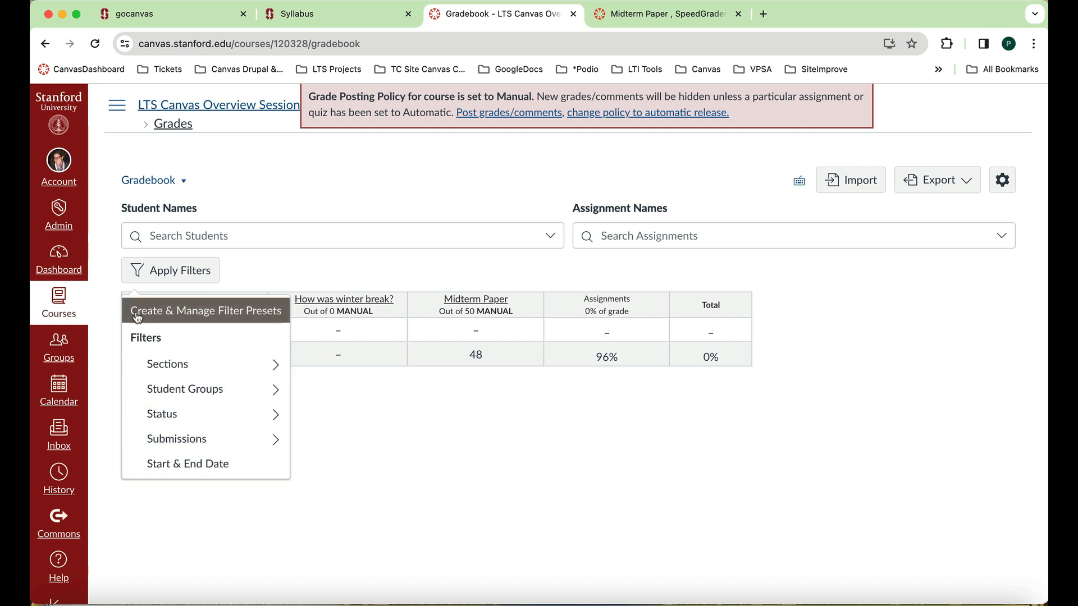
{"action": "left_click", "coordinate": [169, 438]}
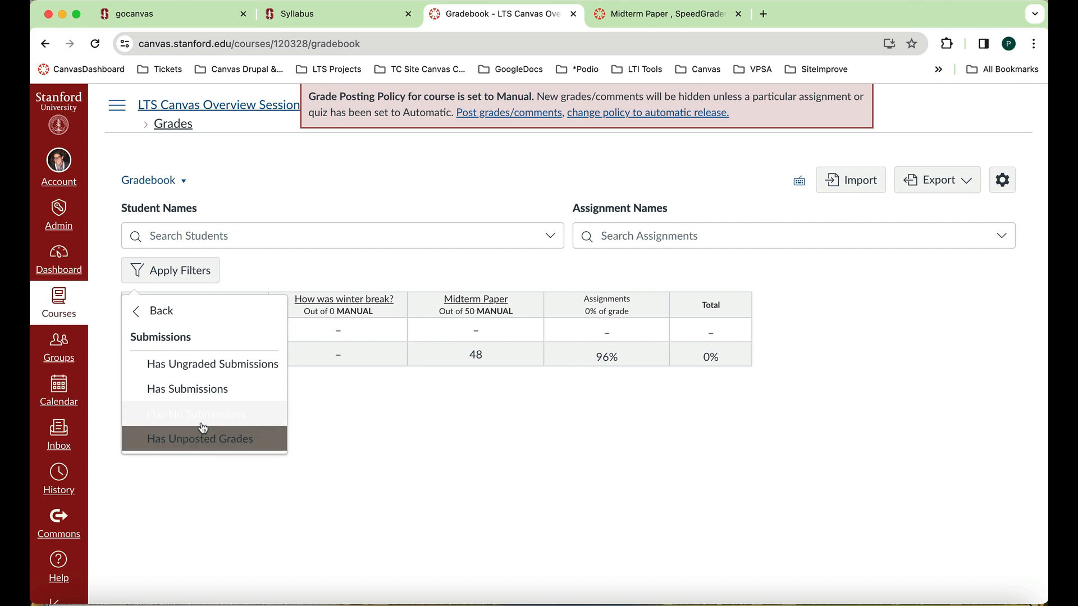
{"action": "left_click", "coordinate": [138, 312]}
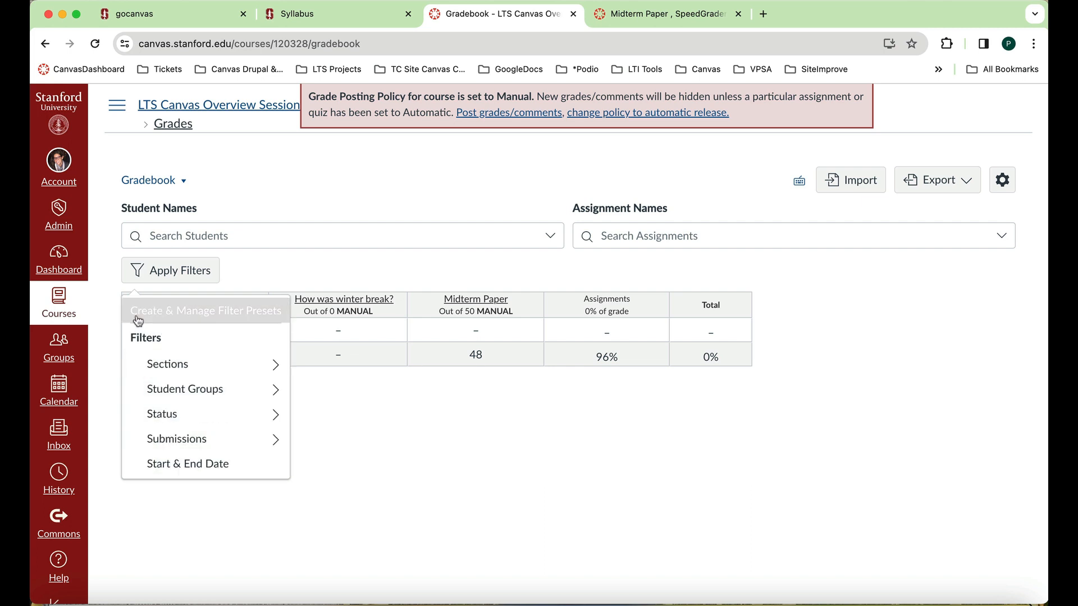
{"action": "left_click", "coordinate": [266, 266]}
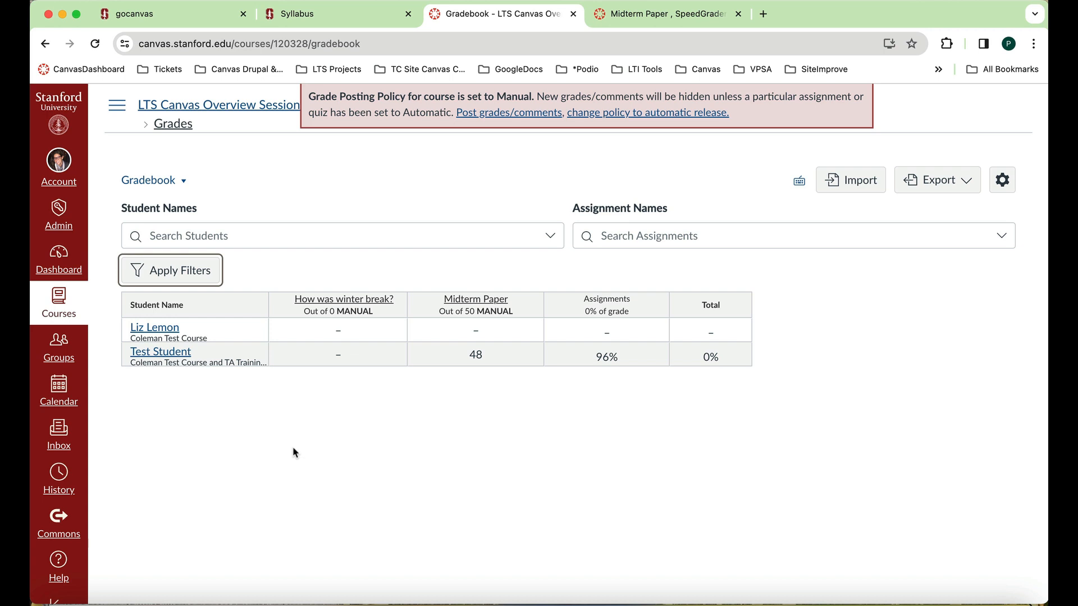
{"action": "left_click", "coordinate": [954, 187]}
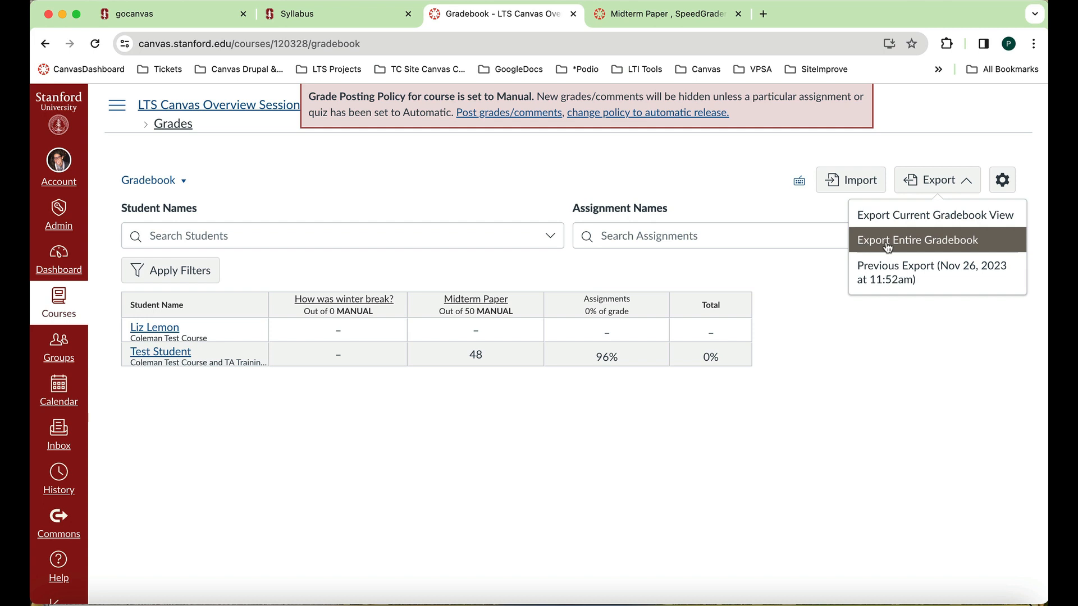
Start a new Google Drive (LTI 1.3) collaboration from the Collaborations page of the LTS Canvas Overview Session course
{"action": "left_click", "coordinate": [254, 110]}
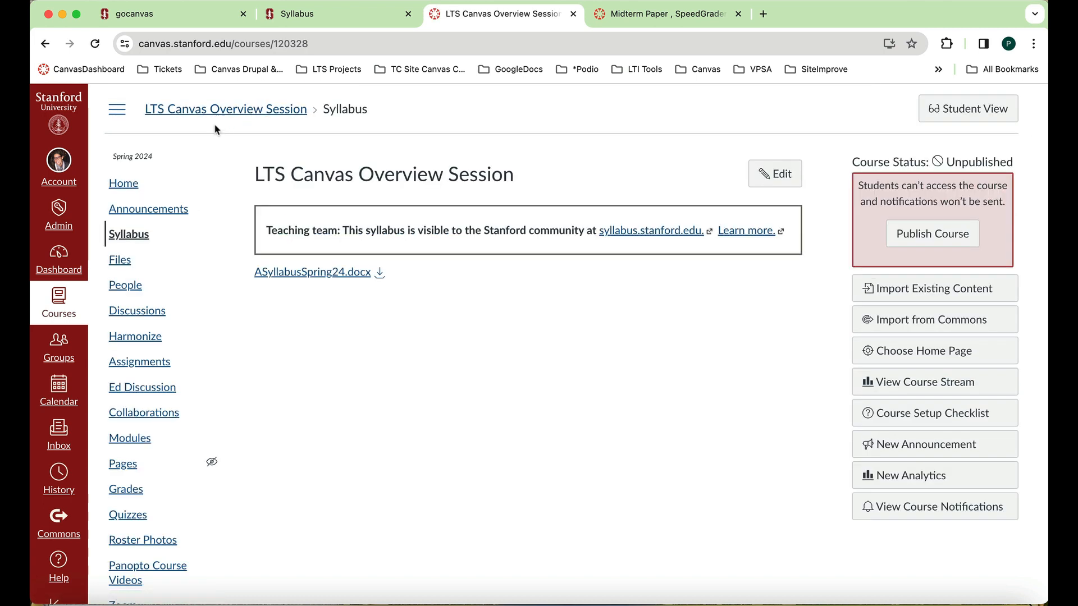
{"action": "scroll", "coordinate": [141, 408], "scroll_direction": "down", "scroll_amount": 3}
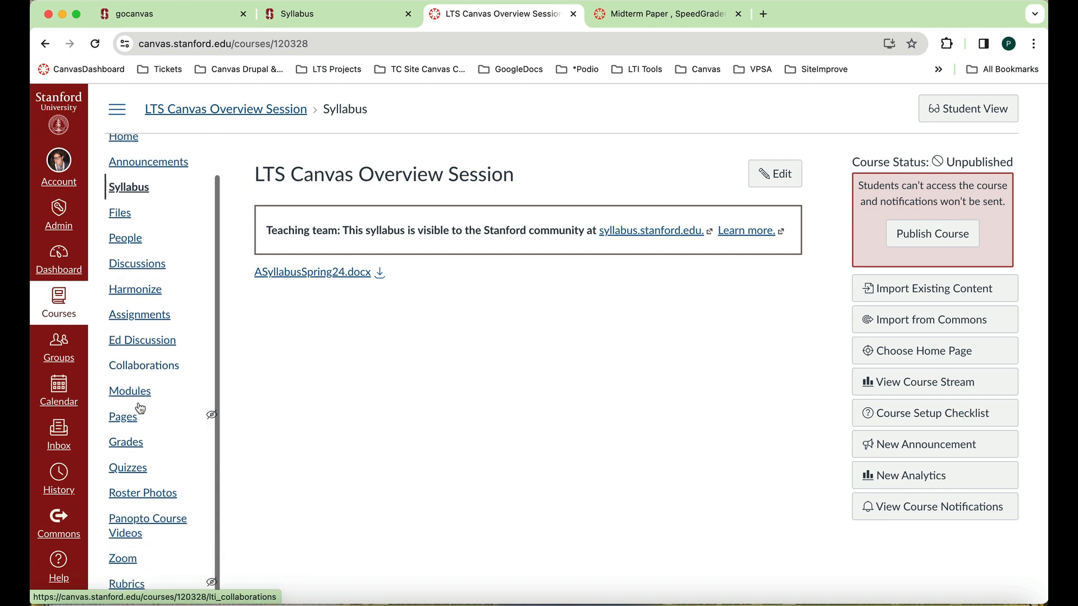
{"action": "left_click", "coordinate": [138, 329]}
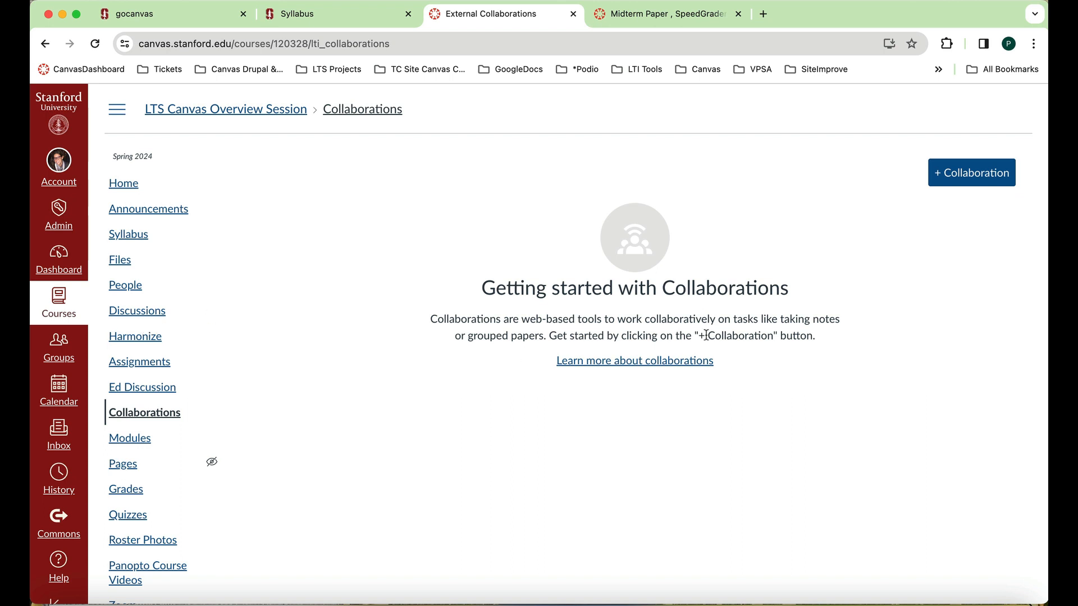
{"action": "left_click", "coordinate": [973, 177]}
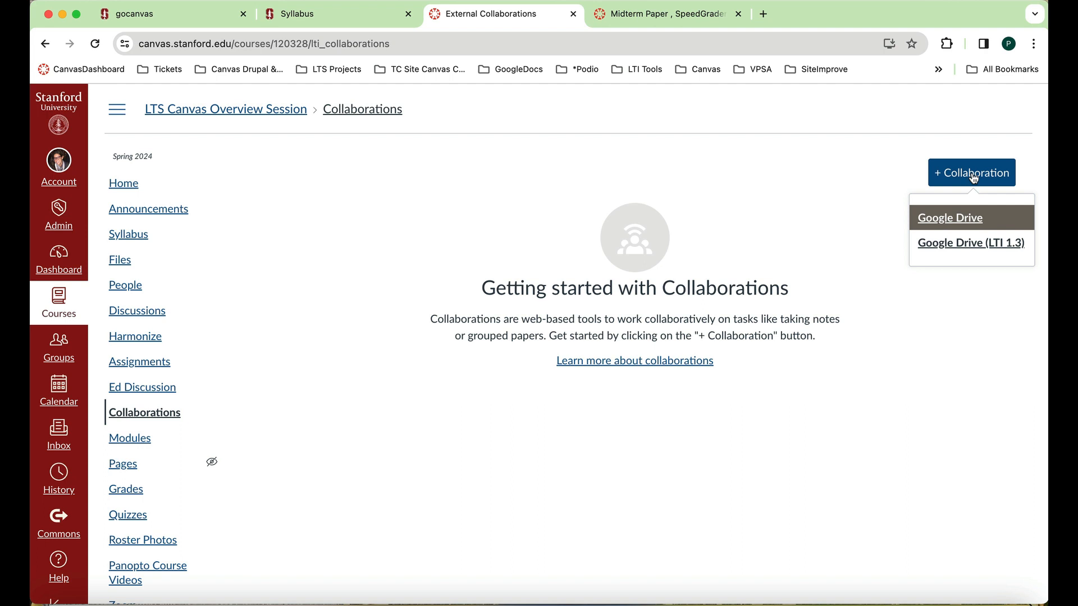
{"action": "left_click", "coordinate": [990, 243]}
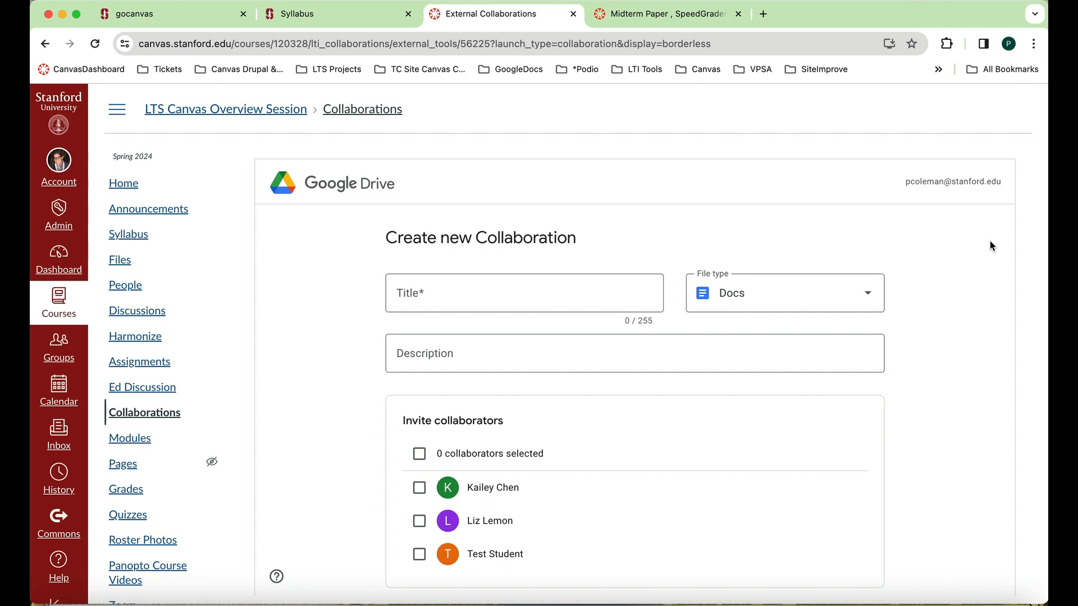
Title the new collaboration "Project 4 Week 4" and use the same text as its description
{"action": "left_click", "coordinate": [595, 288]}
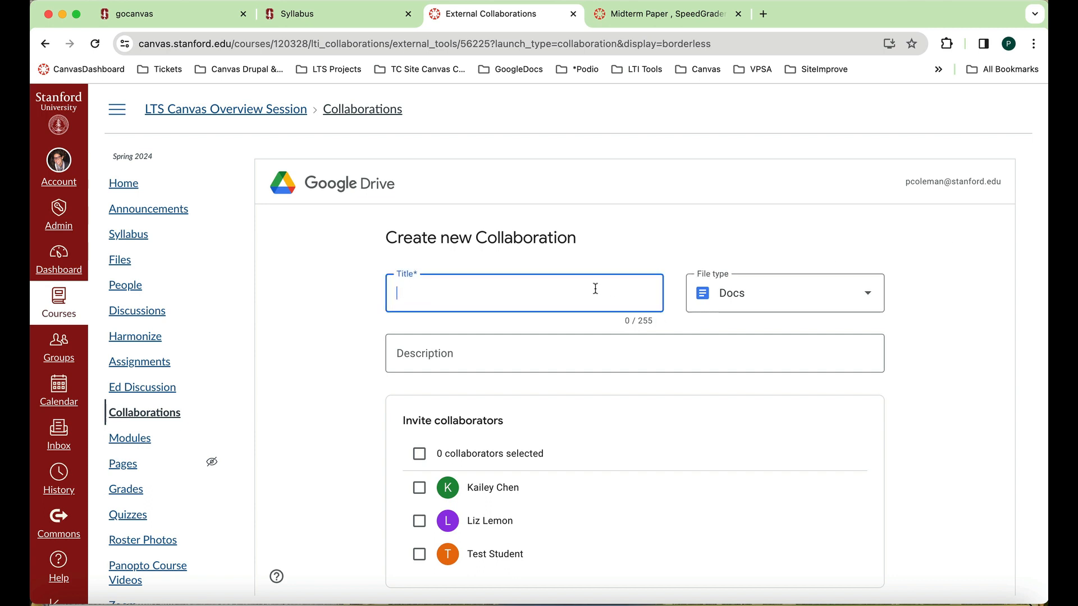
{"action": "type", "text": "Project 4 Week 4"}
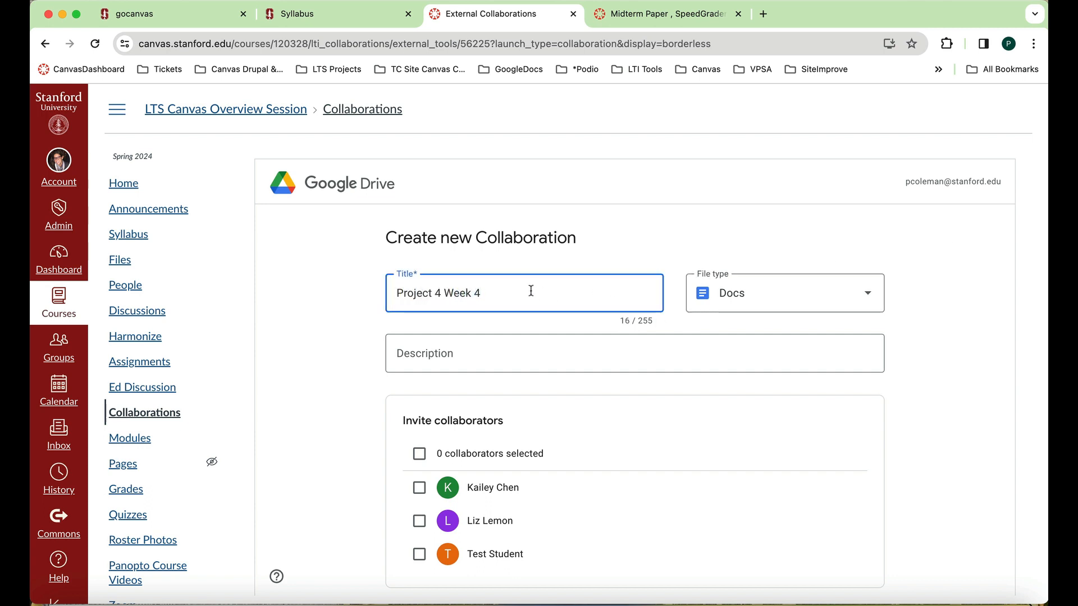
{"action": "left_click_drag", "start_coordinate": [597, 291], "coordinate": [391, 296]}
{"action": "key", "text": "super+c"}
{"action": "left_click", "coordinate": [447, 349]}
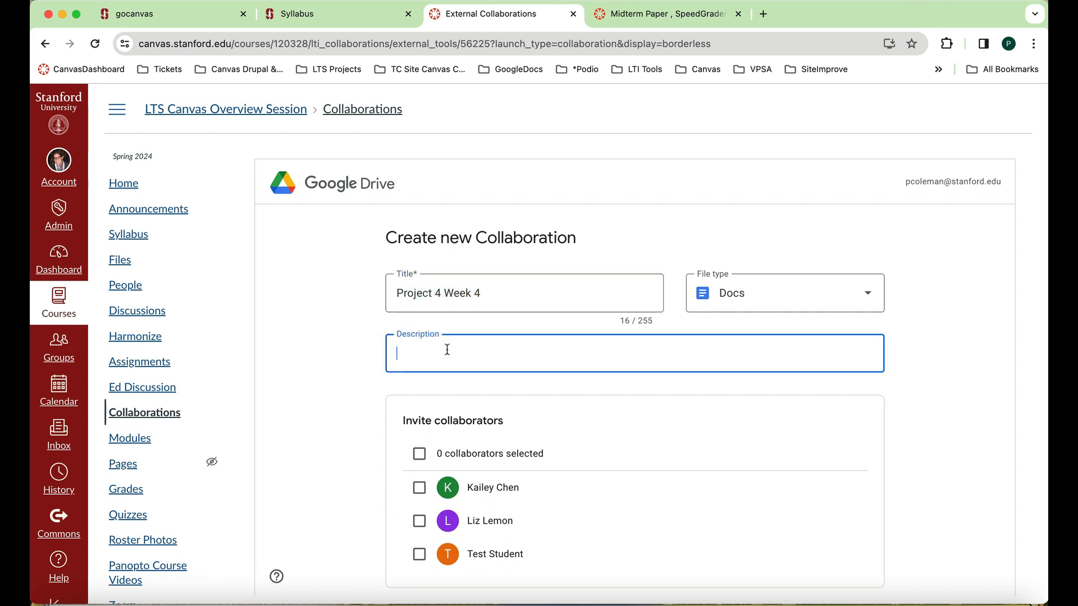
{"action": "key", "text": "super+v"}
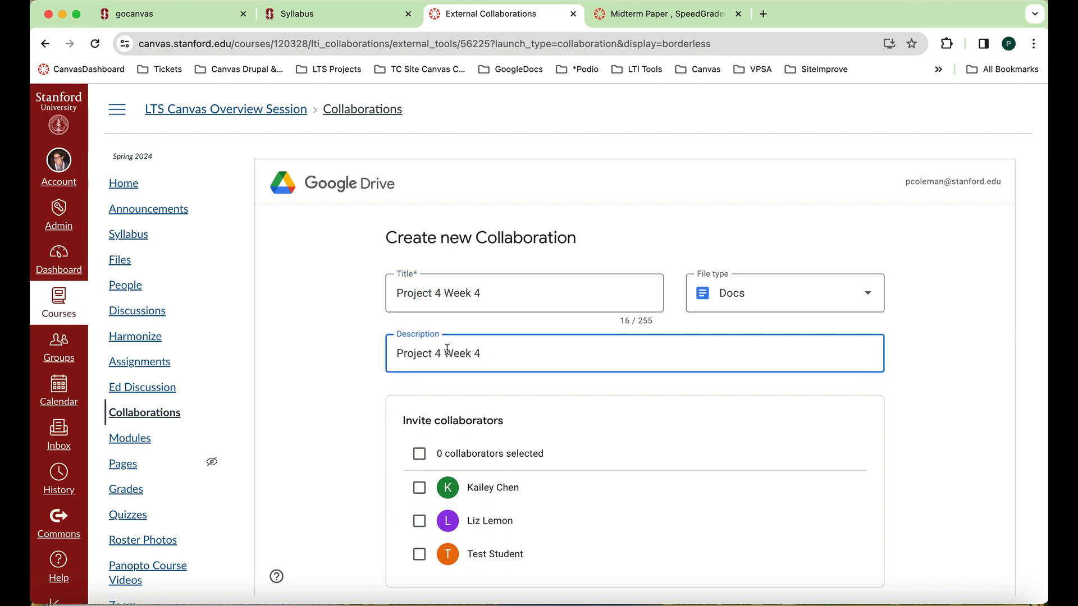
Create the collaboration as a Docs file with the second listed student as invited collaborator, and confirm its creation in Google Drive
{"action": "left_click", "coordinate": [866, 295]}
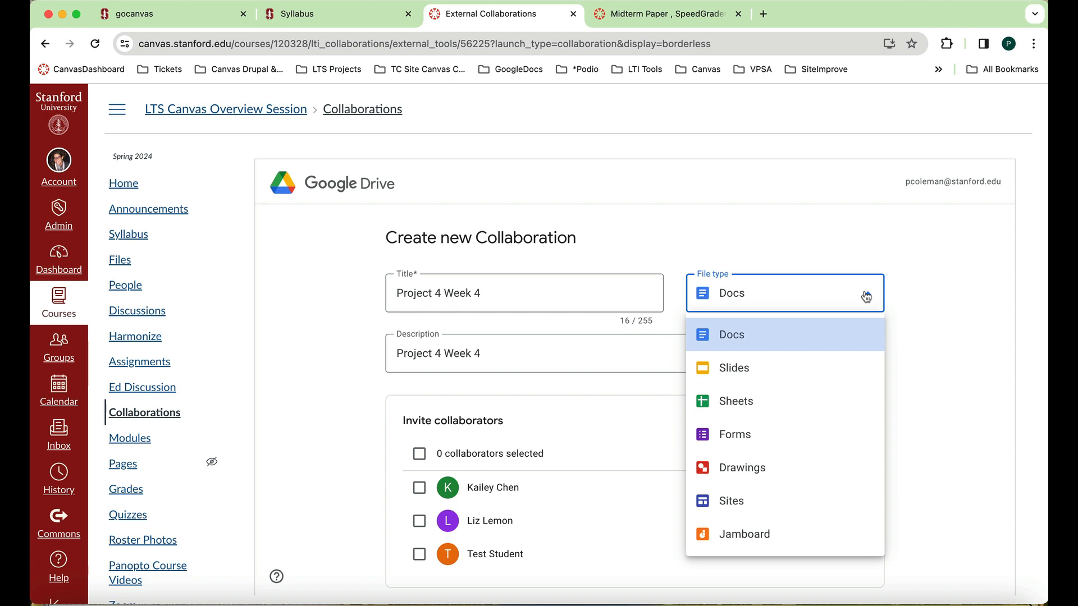
{"action": "left_click", "coordinate": [904, 292]}
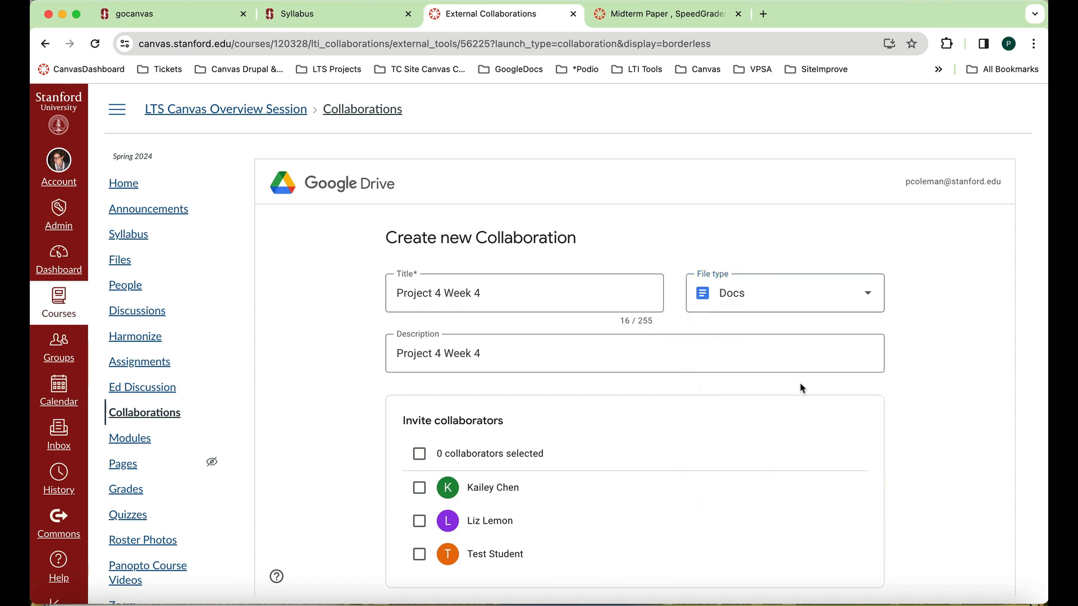
{"action": "scroll", "coordinate": [800, 387], "scroll_direction": "down", "scroll_amount": 2}
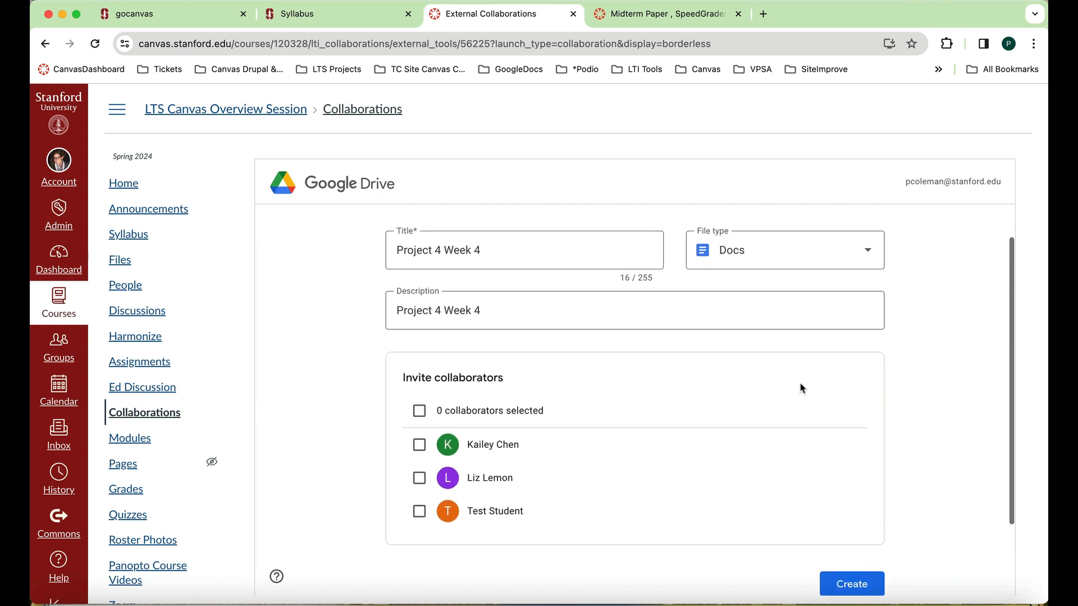
{"action": "left_click", "coordinate": [419, 483]}
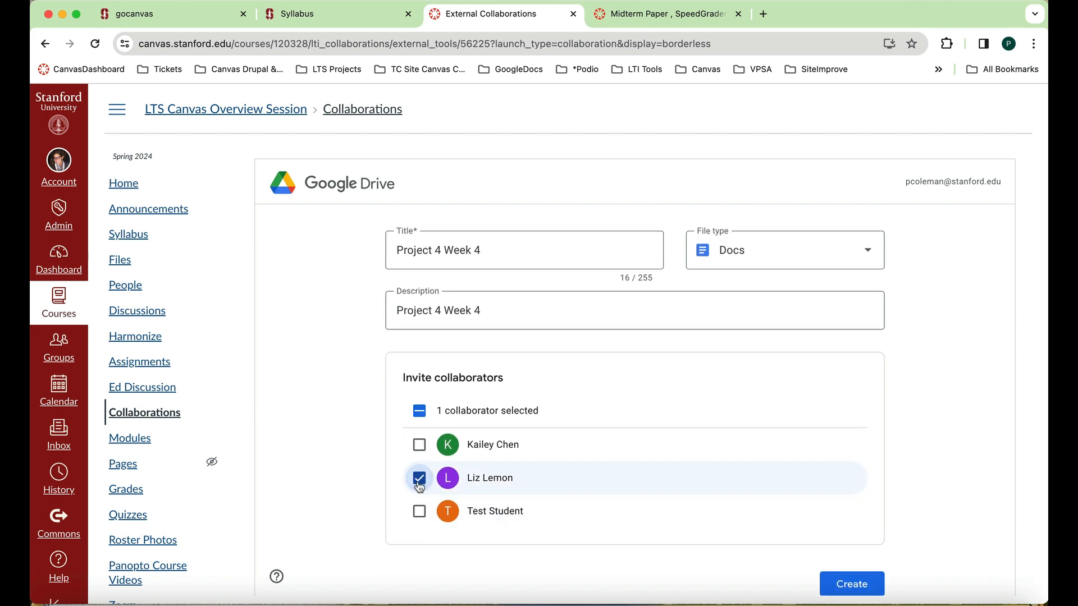
{"action": "scroll", "coordinate": [418, 481], "scroll_direction": "down", "scroll_amount": 2}
{"action": "left_click", "coordinate": [863, 541]}
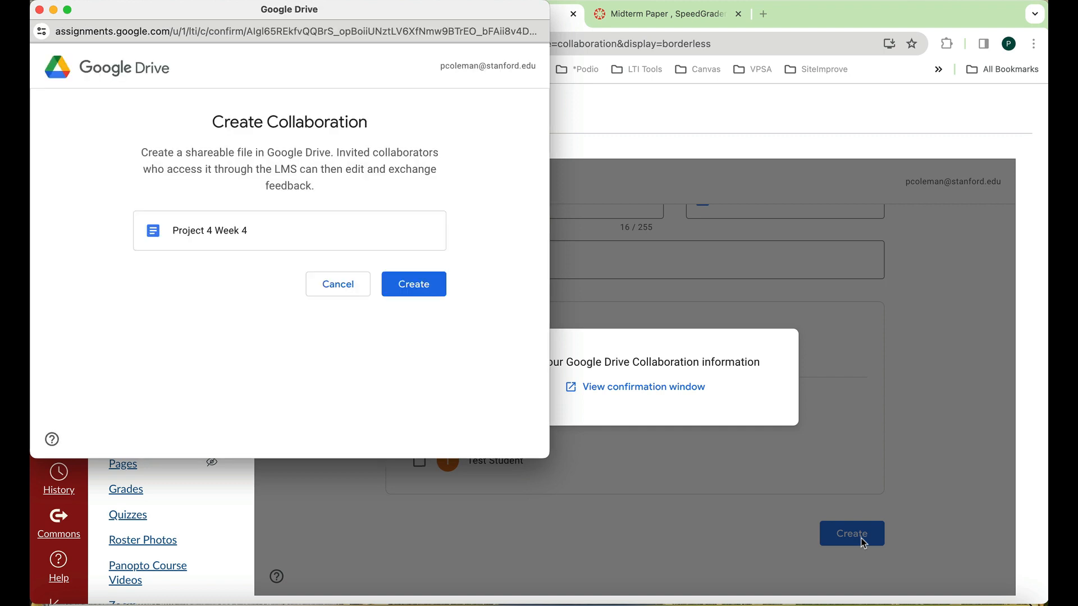
{"action": "left_click", "coordinate": [421, 288]}
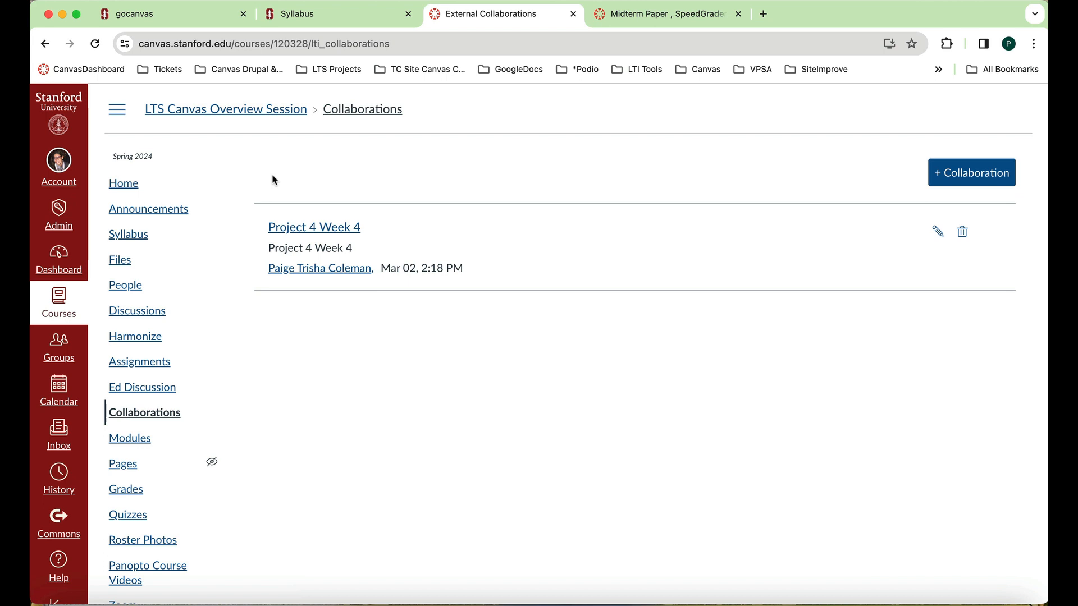
Add a new quiz on the course's Quizzes page
{"action": "scroll", "coordinate": [140, 388], "scroll_direction": "down", "scroll_amount": 3}
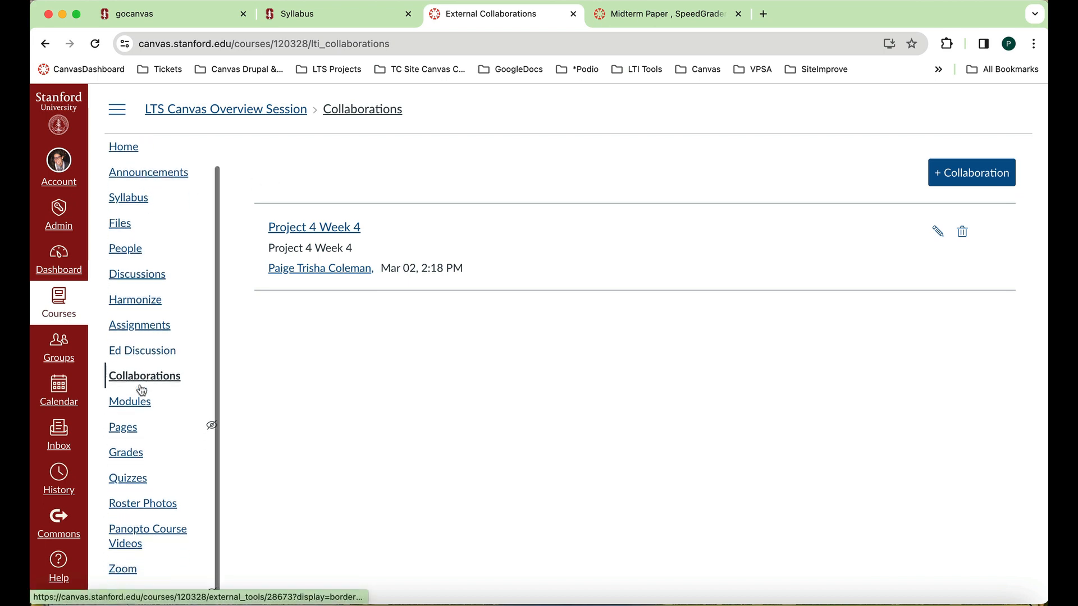
{"action": "left_click", "coordinate": [142, 451]}
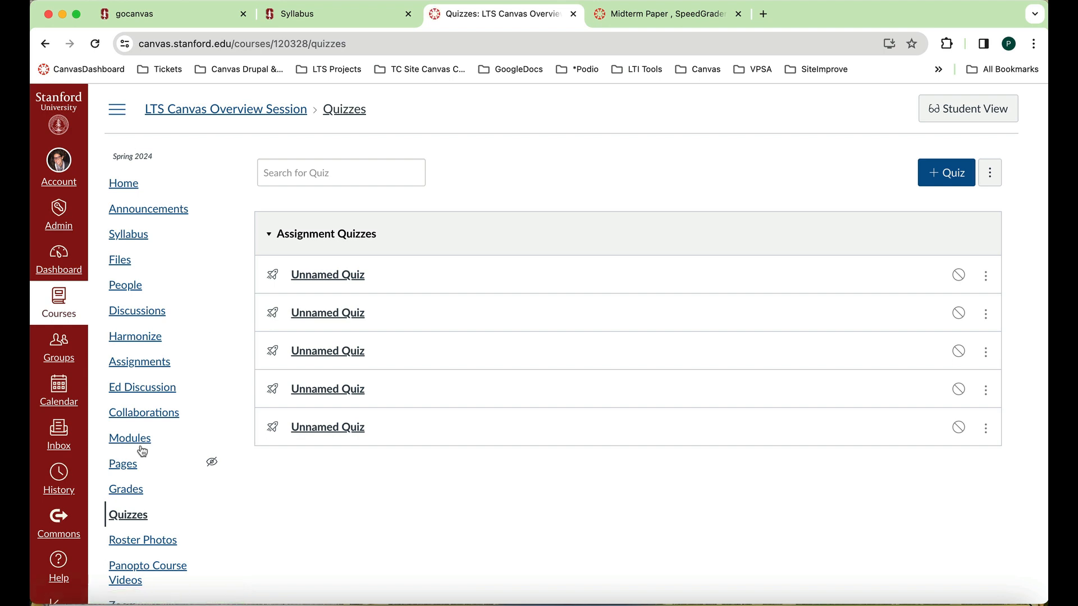
{"action": "left_click", "coordinate": [940, 177]}
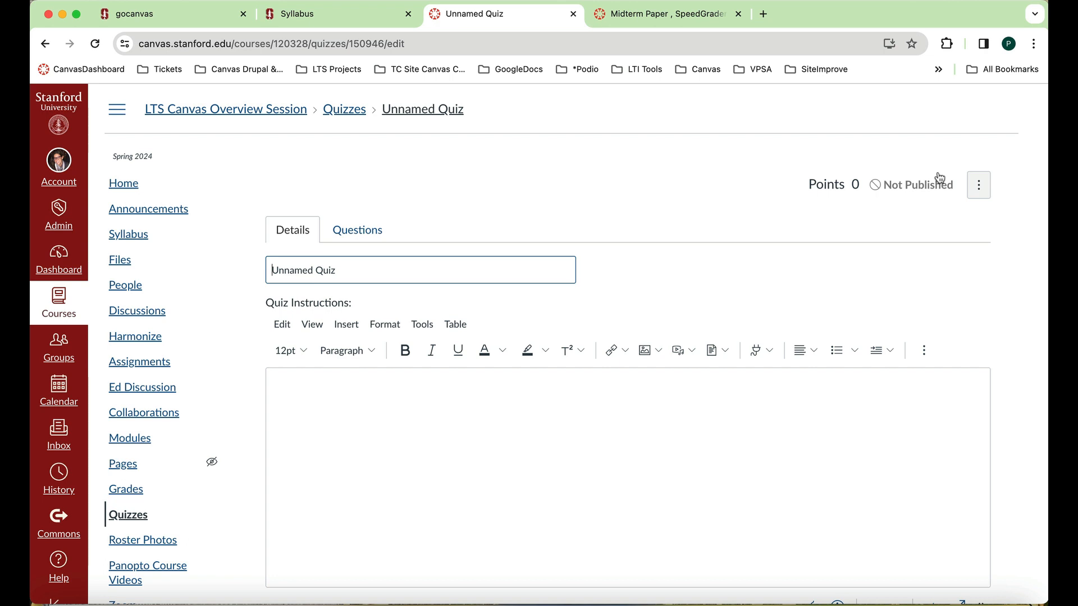
Name the quiz "Quiz Week 1" and put the same text in the quiz instructions
{"action": "scroll", "coordinate": [866, 246], "scroll_direction": "down", "scroll_amount": 2}
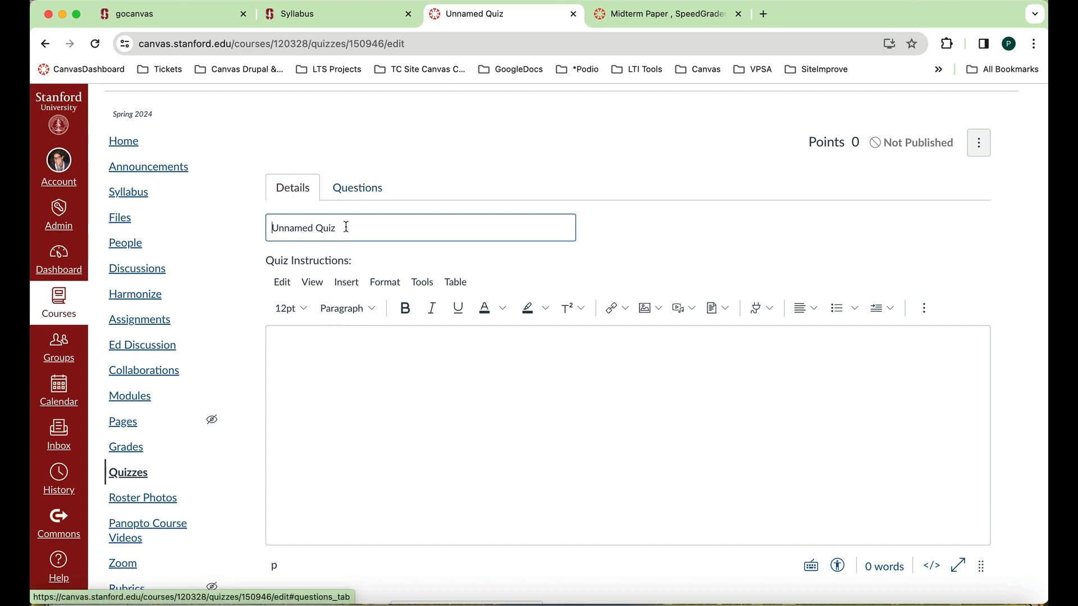
{"action": "left_click_drag", "start_coordinate": [350, 231], "coordinate": [263, 234]}
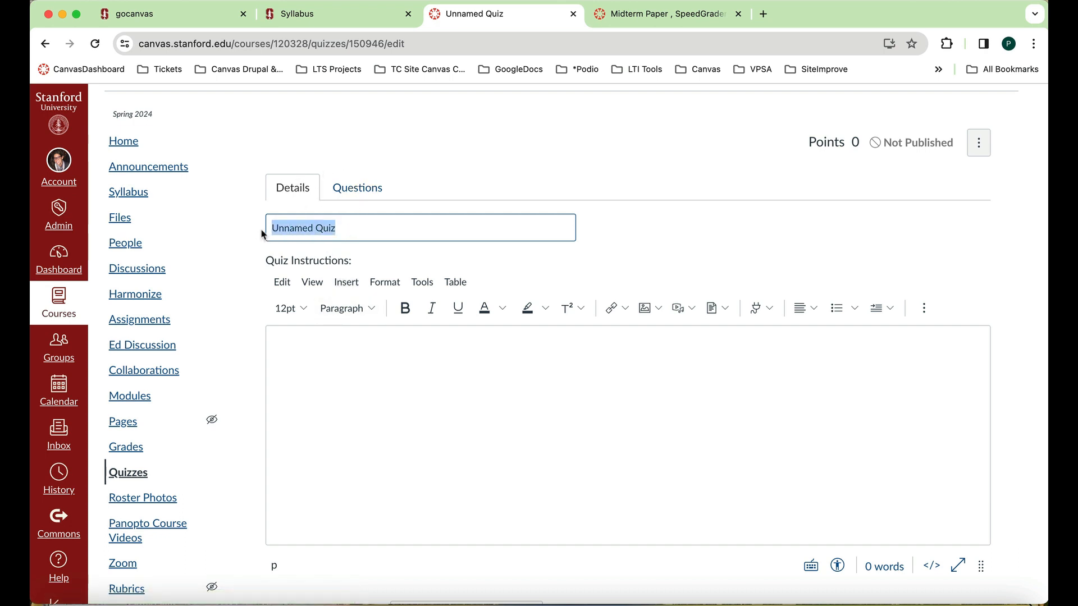
{"action": "type", "text": "Quiz Week "}
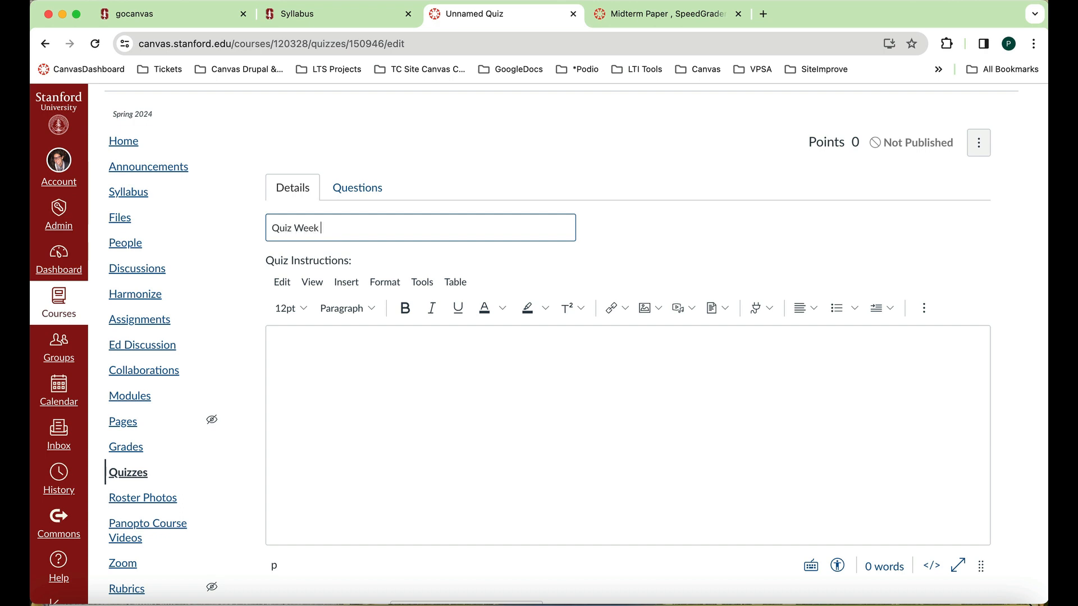
{"action": "type", "text": "1"}
{"action": "left_click_drag", "start_coordinate": [336, 229], "coordinate": [262, 234]}
{"action": "key", "text": "super+c"}
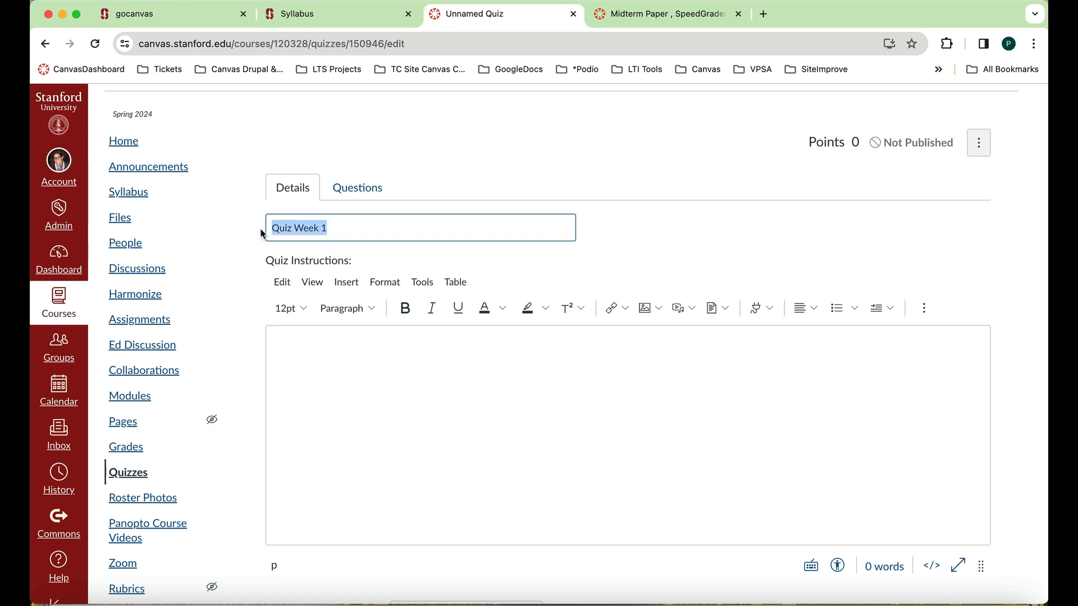
{"action": "left_click", "coordinate": [361, 344]}
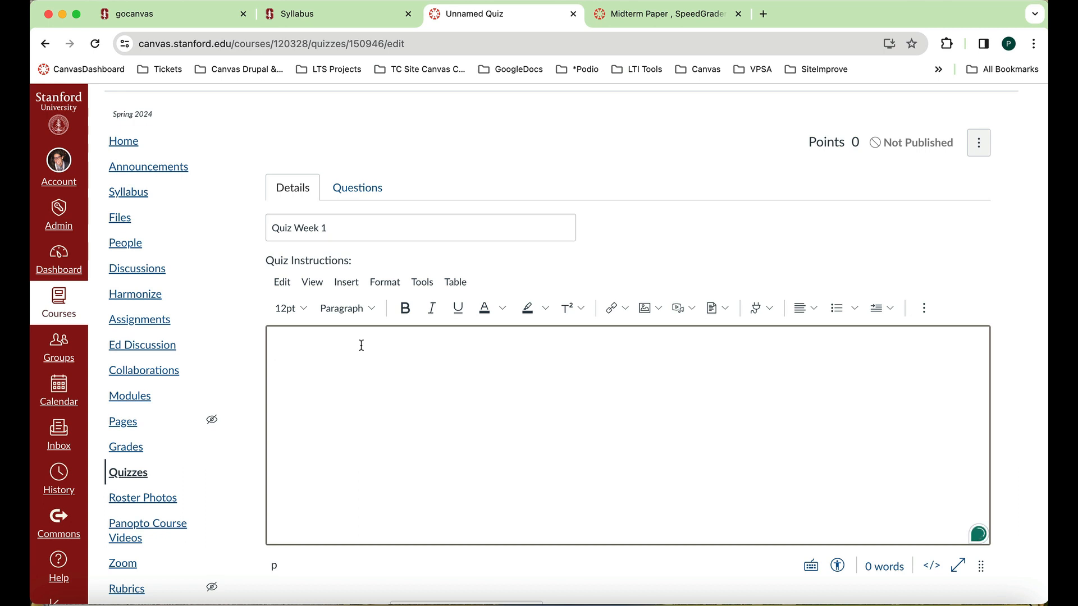
{"action": "key", "text": "super+v"}
Look through the new quiz's options, restrictions and assignment settings, and examine the available quiz types
{"action": "scroll", "coordinate": [361, 344], "scroll_direction": "down", "scroll_amount": 5}
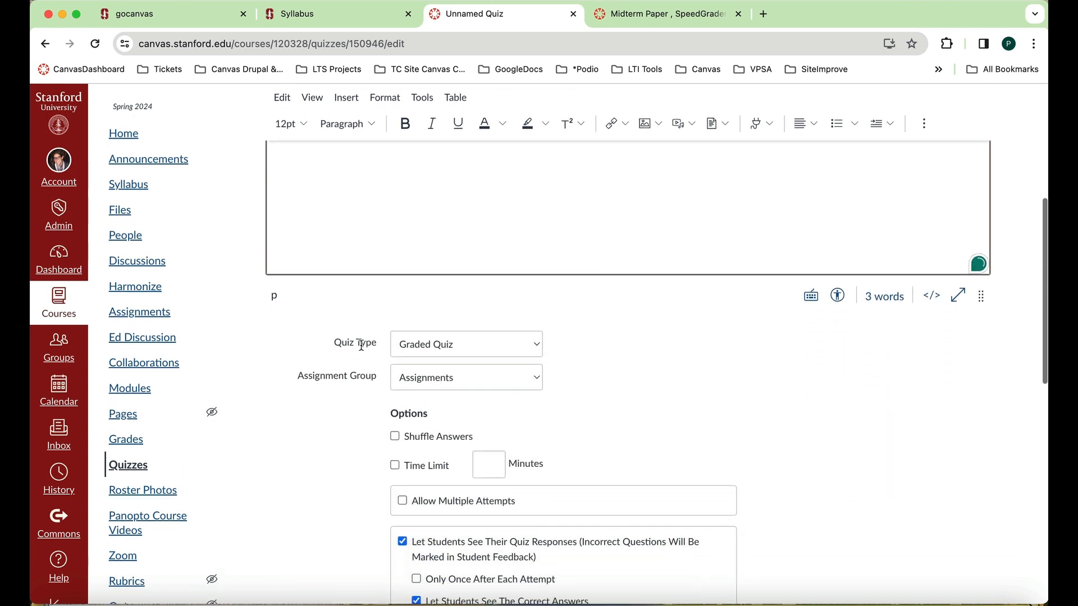
{"action": "scroll", "coordinate": [361, 345], "scroll_direction": "down", "scroll_amount": 4}
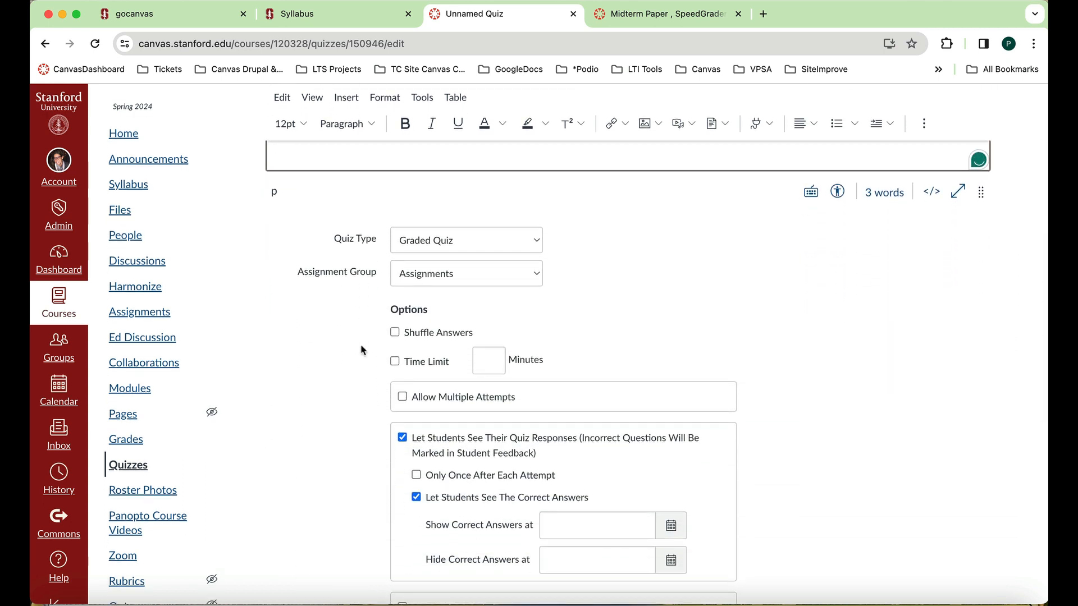
{"action": "scroll", "coordinate": [416, 396], "scroll_direction": "down", "scroll_amount": 3}
{"action": "scroll", "coordinate": [417, 397], "scroll_direction": "up", "scroll_amount": 2}
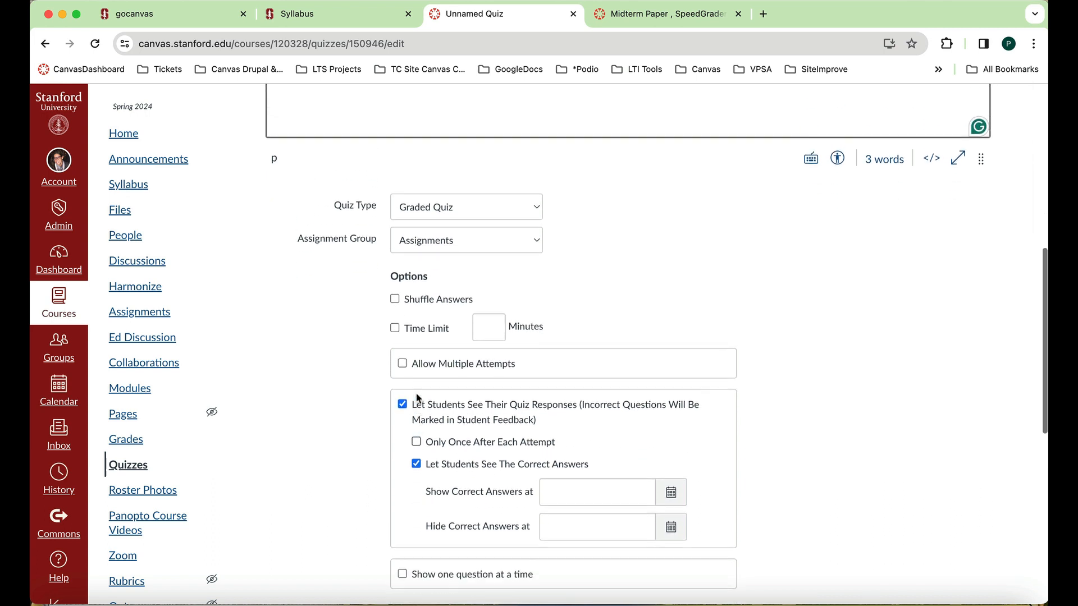
{"action": "scroll", "coordinate": [417, 398], "scroll_direction": "up", "scroll_amount": 1}
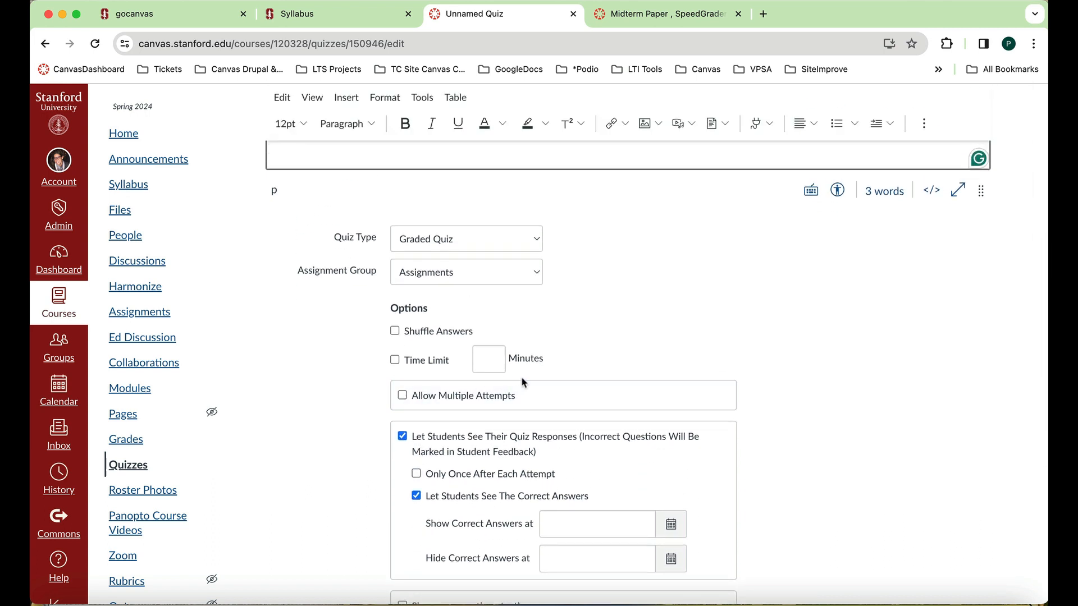
{"action": "scroll", "coordinate": [523, 382], "scroll_direction": "down", "scroll_amount": 6}
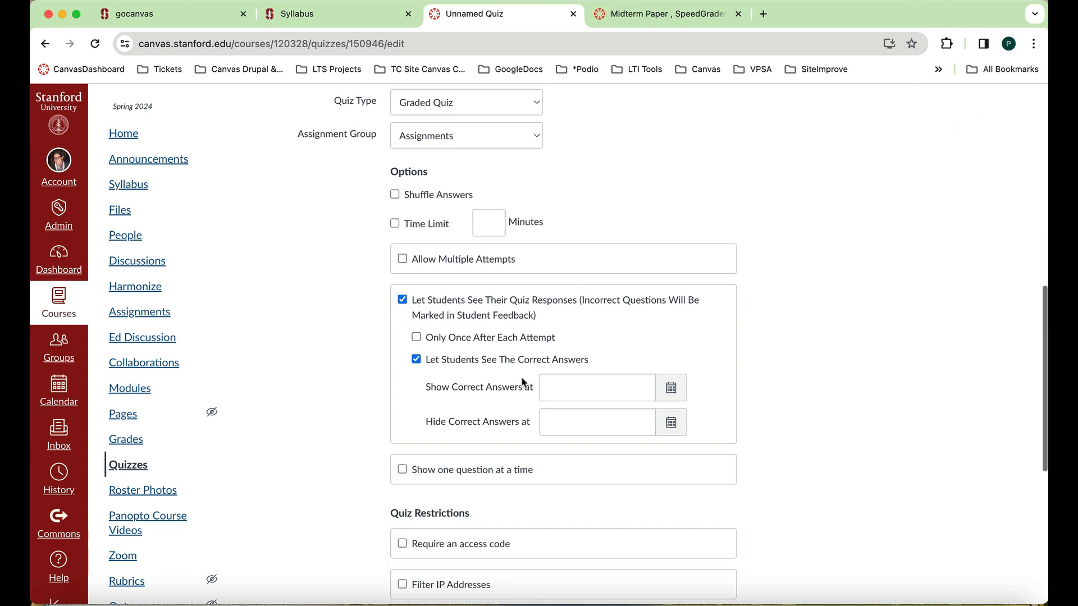
{"action": "scroll", "coordinate": [523, 382], "scroll_direction": "down", "scroll_amount": 9}
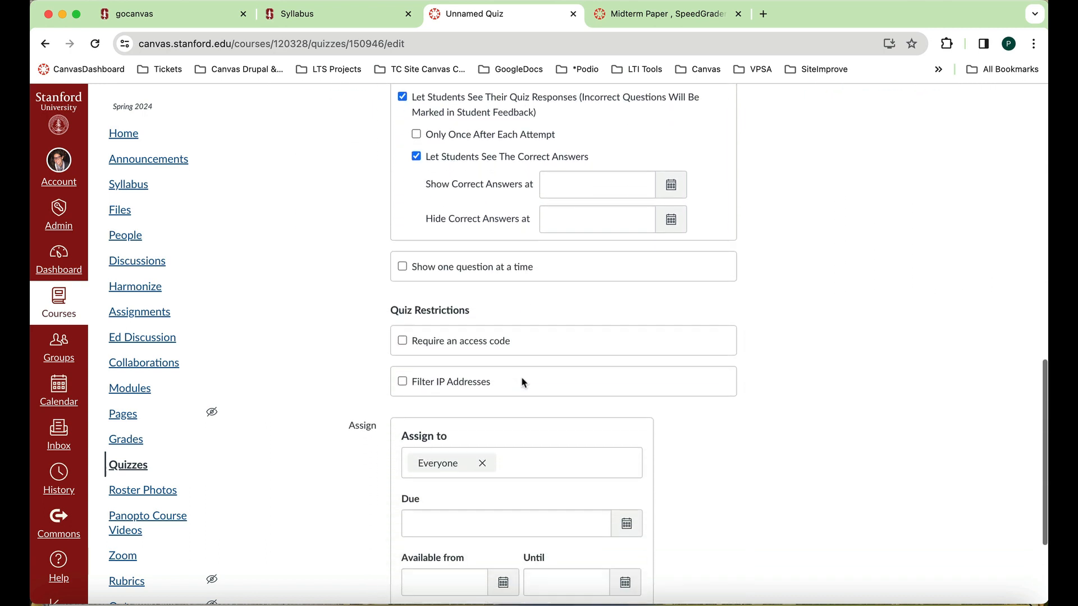
{"action": "scroll", "coordinate": [522, 383], "scroll_direction": "up", "scroll_amount": 17}
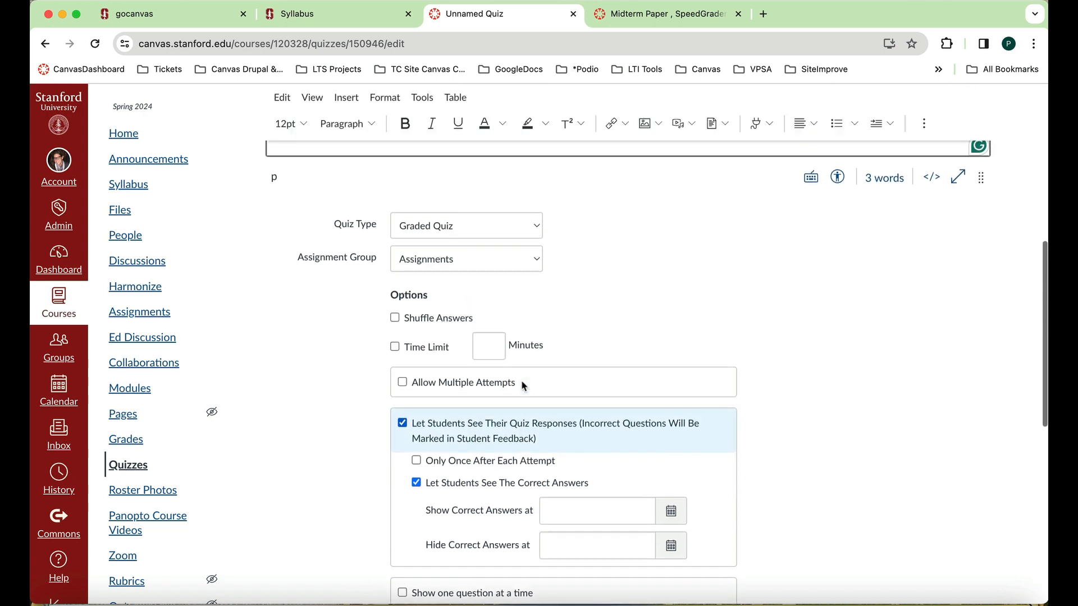
{"action": "left_click", "coordinate": [539, 356]}
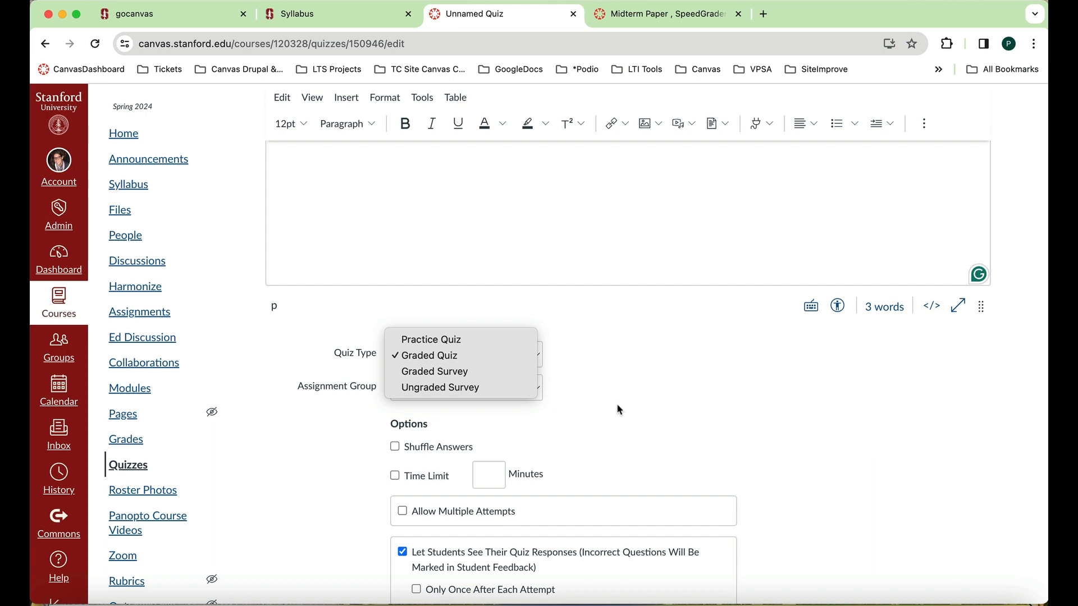
{"action": "left_click", "coordinate": [628, 353]}
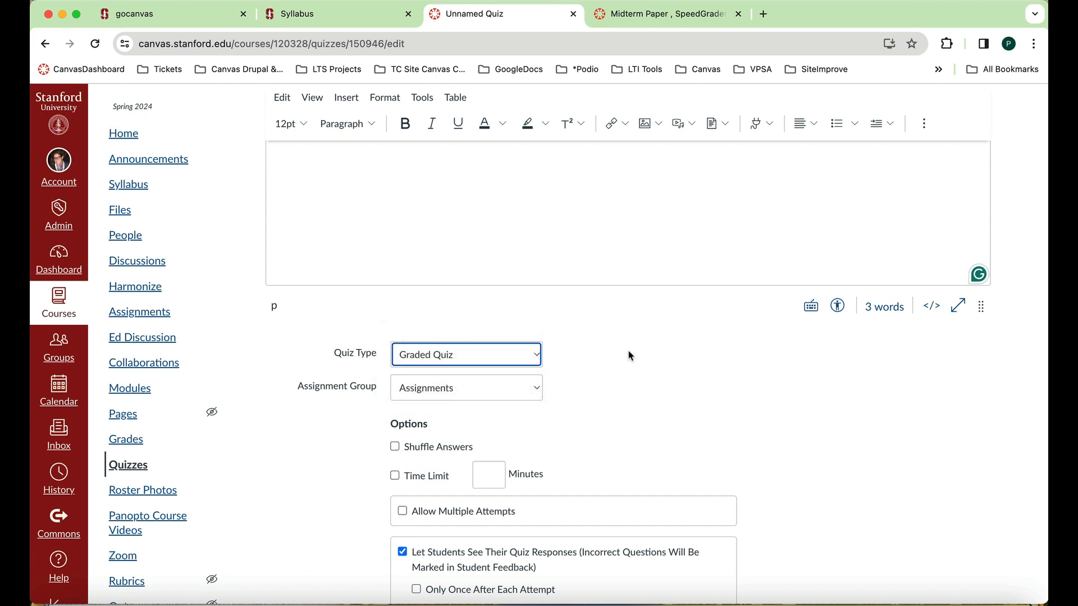
Show the quiz's Questions section and examine the ways to add questions
{"action": "scroll", "coordinate": [628, 352], "scroll_direction": "up", "scroll_amount": 4}
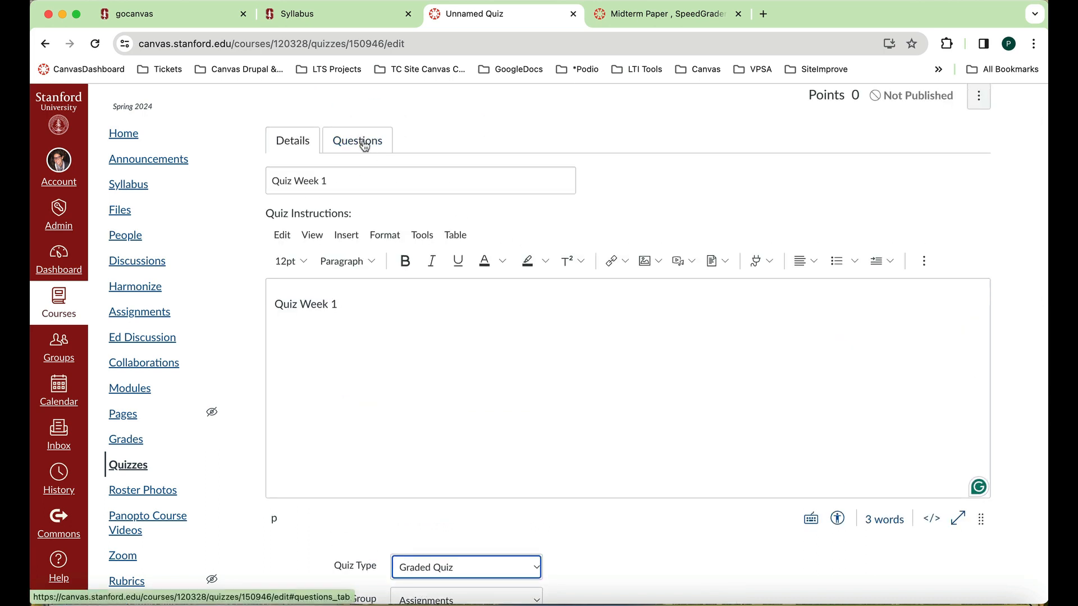
{"action": "scroll", "coordinate": [360, 142], "scroll_direction": "up", "scroll_amount": 3}
{"action": "left_click", "coordinate": [371, 234]}
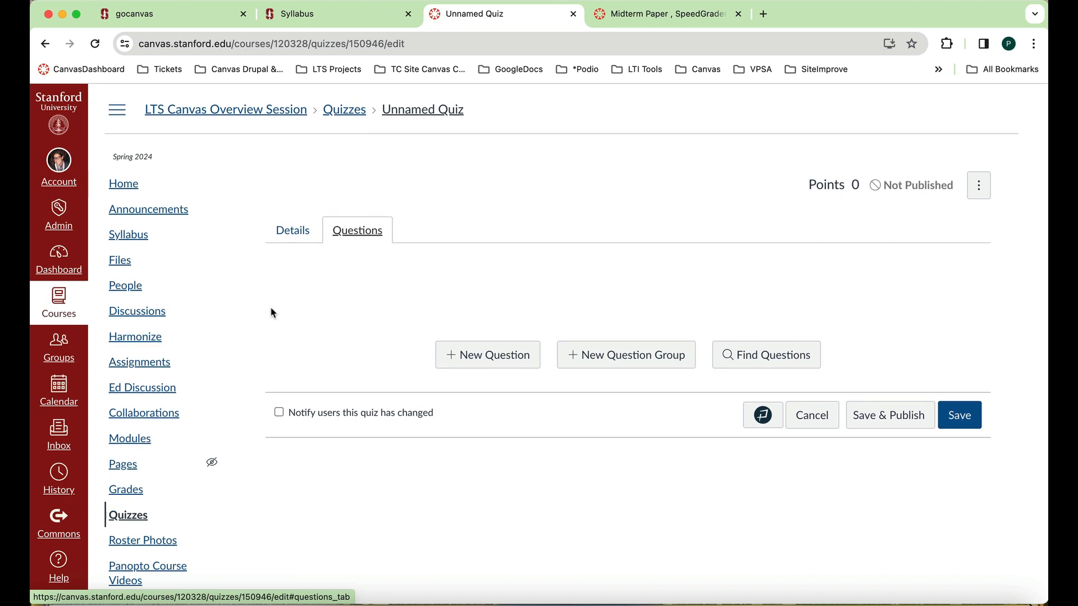
{"action": "scroll", "coordinate": [271, 312], "scroll_direction": "down", "scroll_amount": 1}
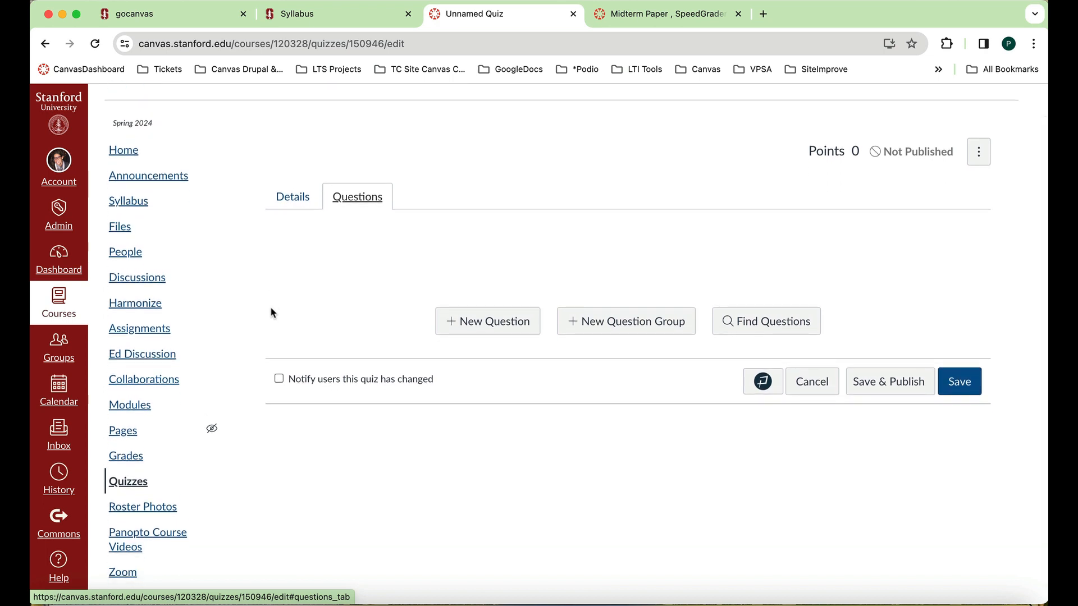
{"action": "scroll", "coordinate": [271, 312], "scroll_direction": "up", "scroll_amount": 1}
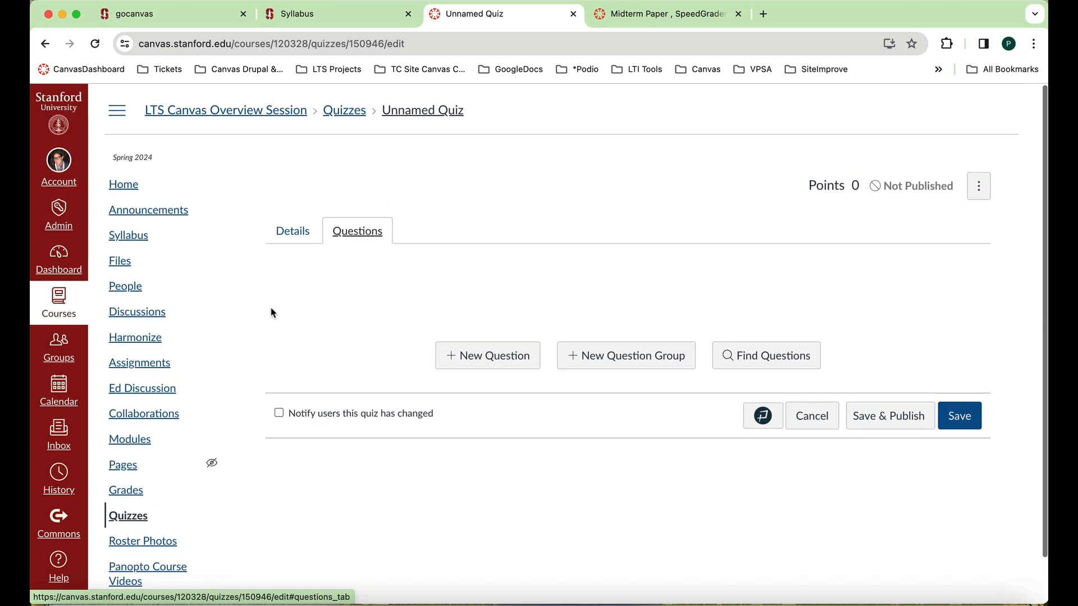
Start a new page in the course's Pages area and title it "Week 1: Unit 1"
{"action": "left_click", "coordinate": [133, 469]}
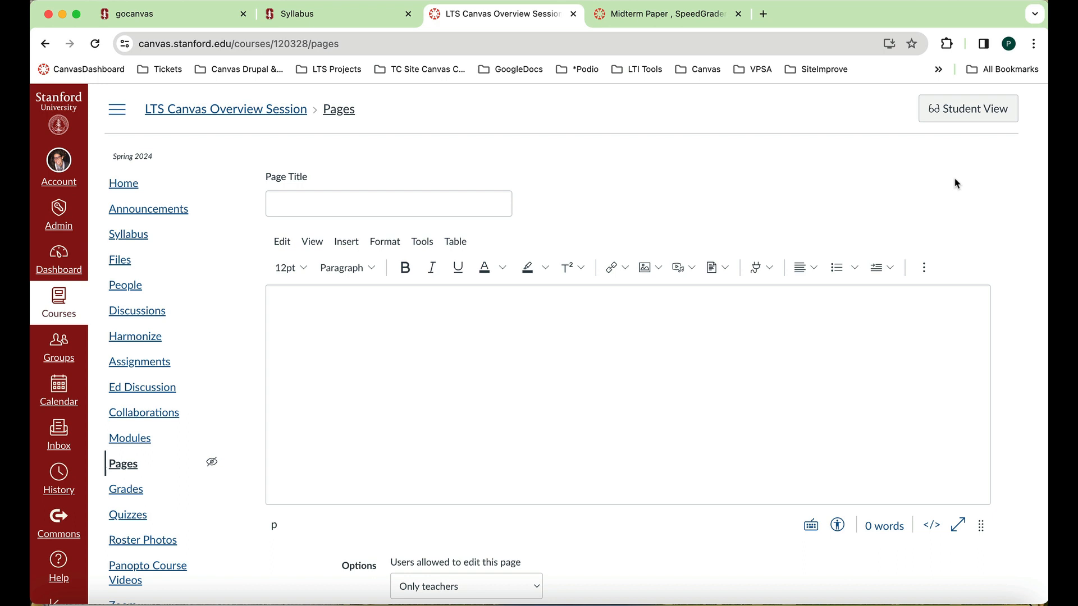
{"action": "left_click", "coordinate": [505, 204]}
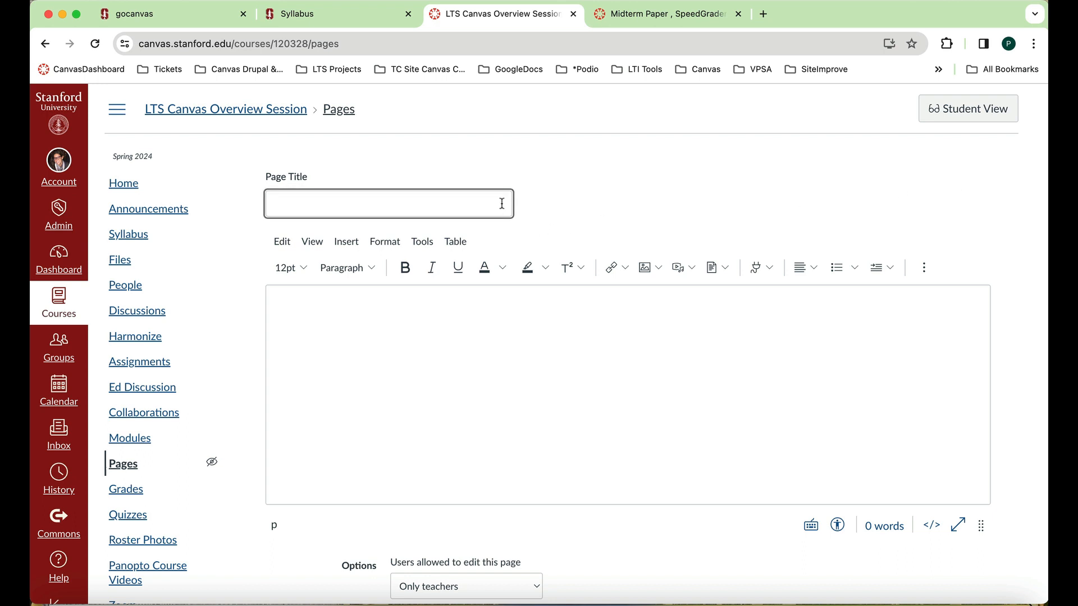
{"action": "type", "text": "Week 1: Unit 1"}
{"action": "left_click", "coordinate": [517, 379]}
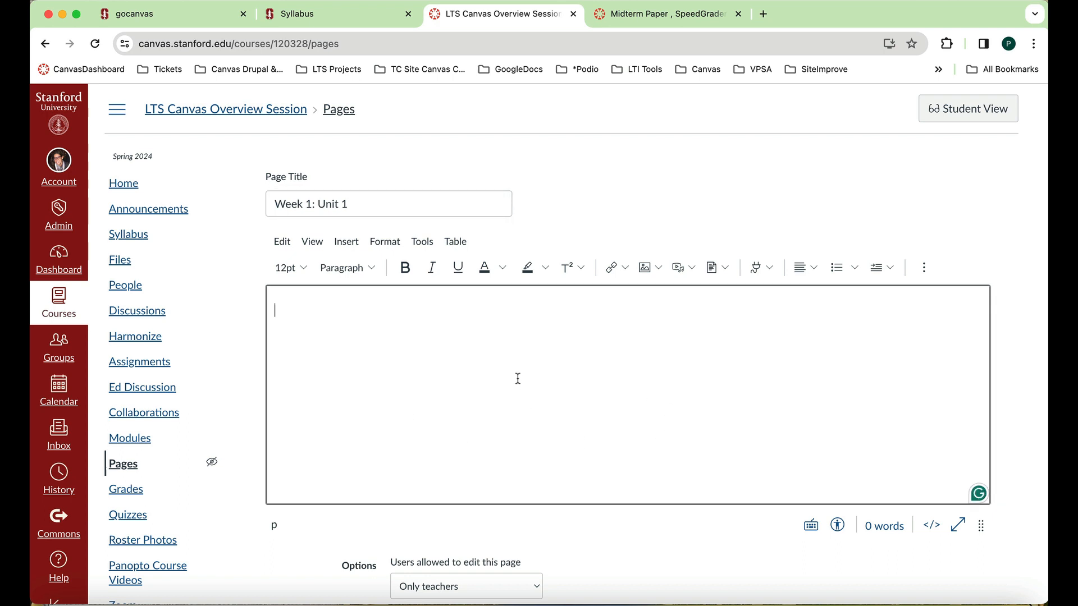
Check the choices for users allowed to edit the page and keep it at "Only teachers"
{"action": "scroll", "coordinate": [518, 378], "scroll_direction": "down", "scroll_amount": 3}
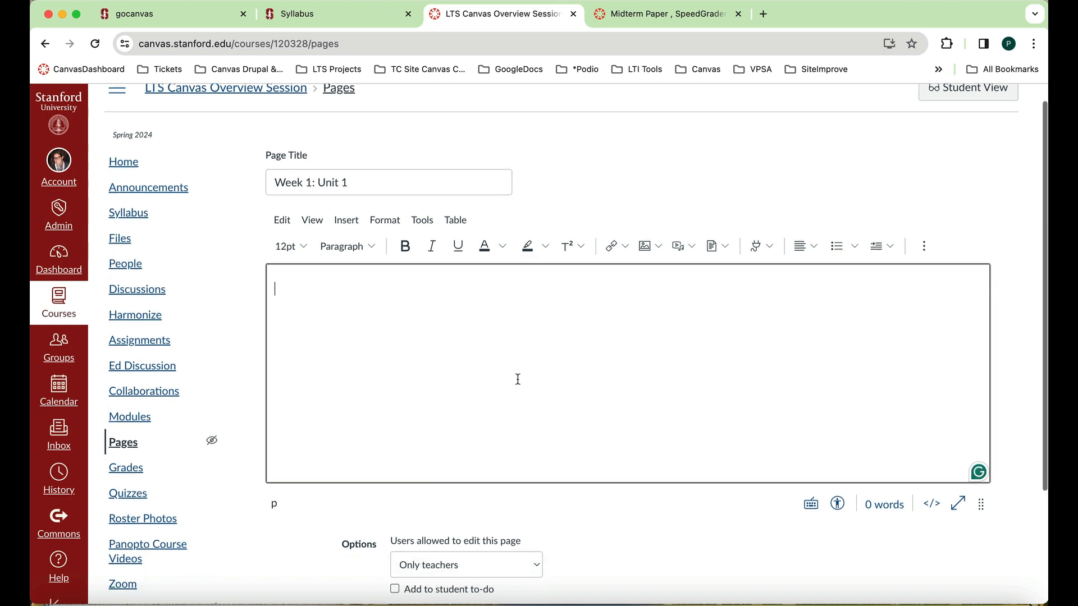
{"action": "scroll", "coordinate": [517, 379], "scroll_direction": "down", "scroll_amount": 1}
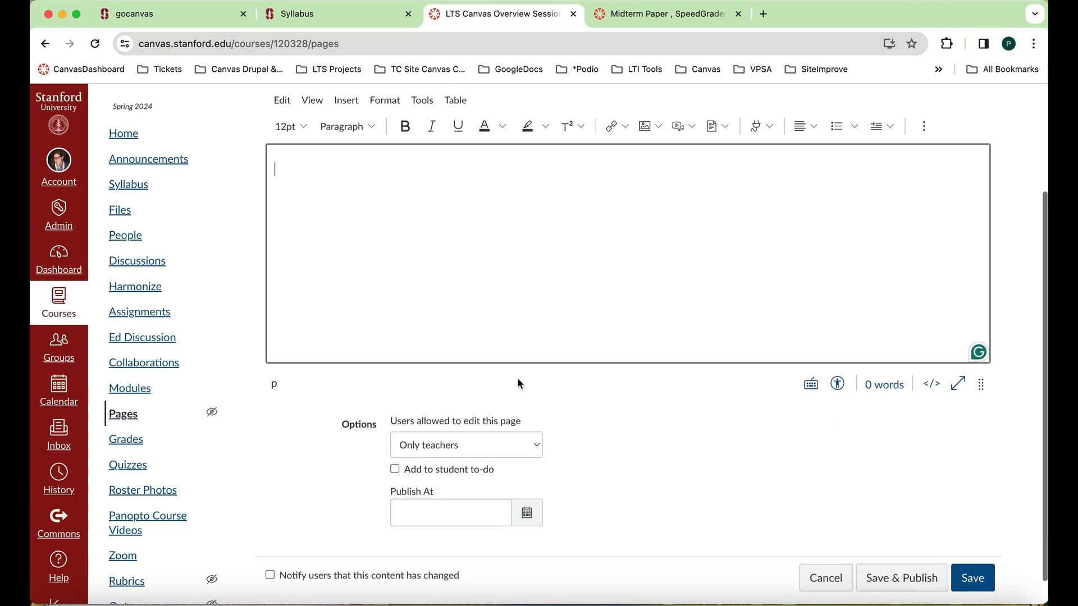
{"action": "left_click", "coordinate": [537, 445]}
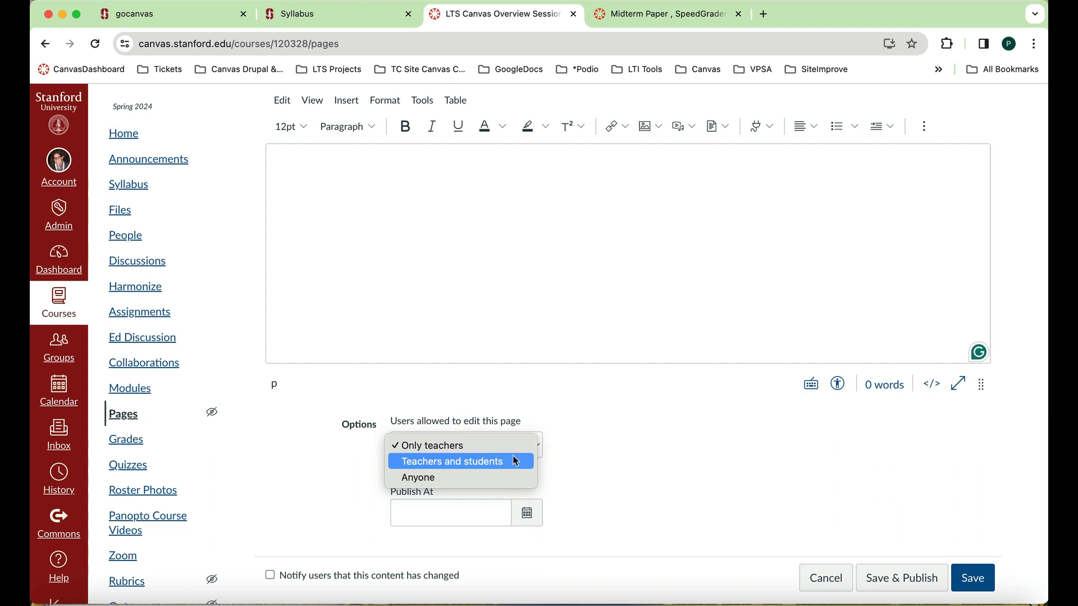
{"action": "left_click", "coordinate": [444, 445]}
{"action": "scroll", "coordinate": [657, 436], "scroll_direction": "up", "scroll_amount": 3}
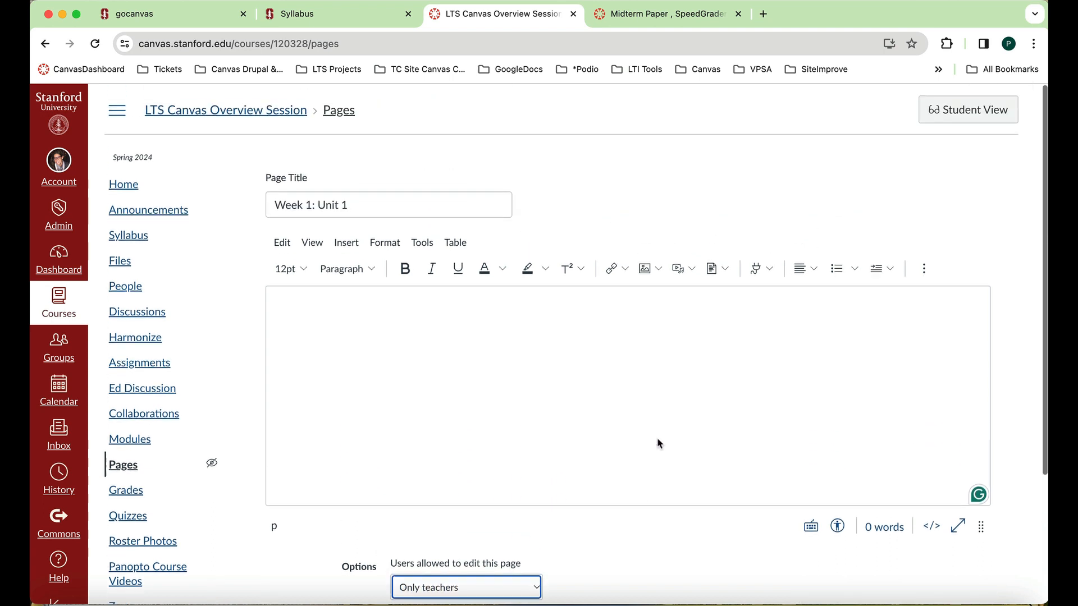
Schedule the page to publish on Mar 15, 2024 at 9:00 PM and save it
{"action": "scroll", "coordinate": [658, 438], "scroll_direction": "down", "scroll_amount": 3}
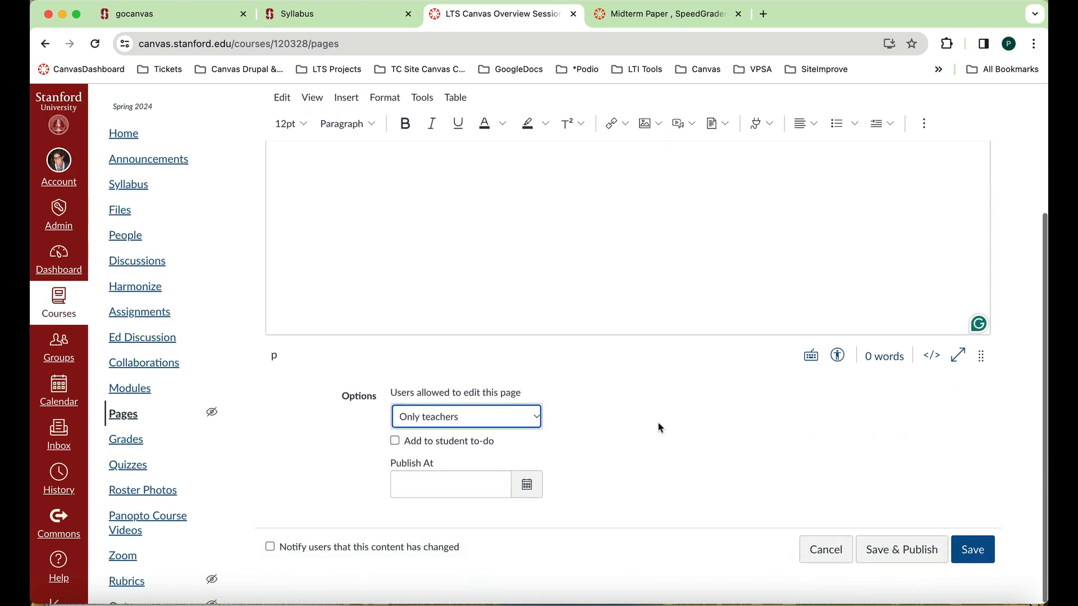
{"action": "left_click", "coordinate": [526, 489]}
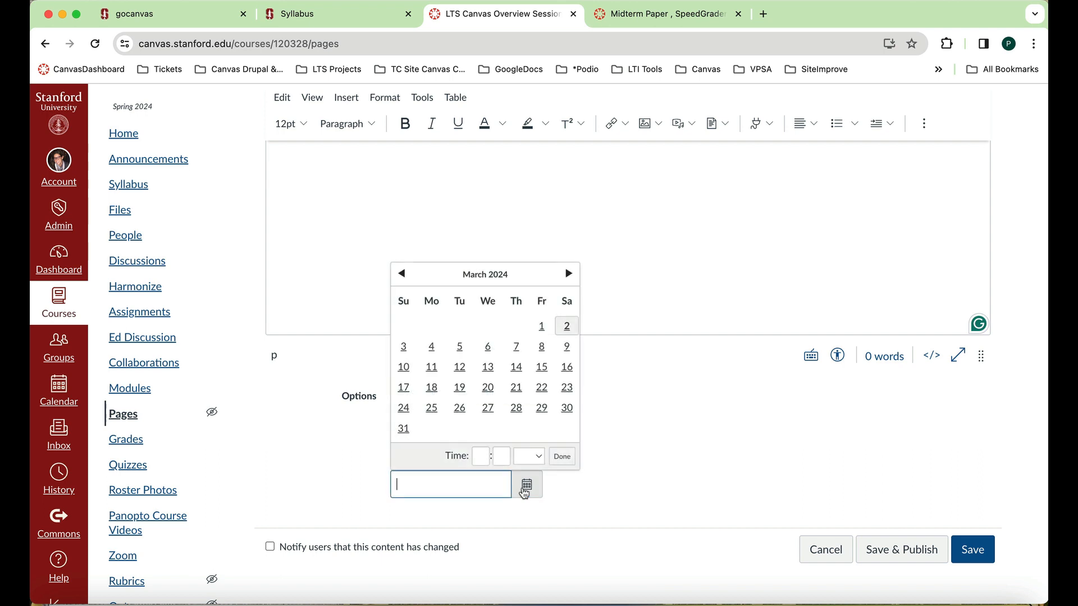
{"action": "left_click", "coordinate": [541, 372]}
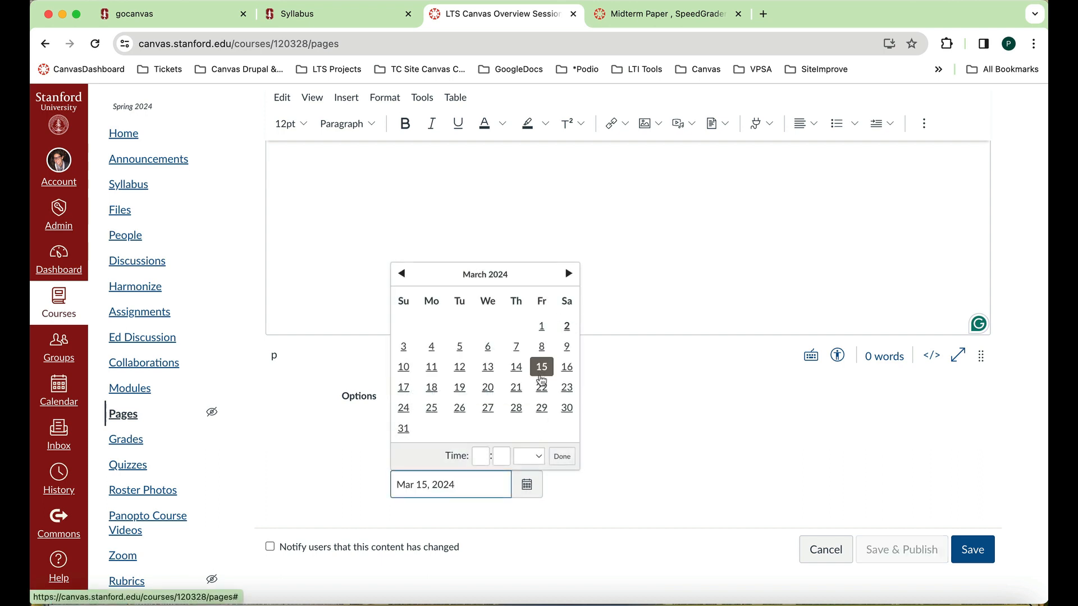
{"action": "left_click", "coordinate": [481, 456]}
{"action": "type", "text": "9"}
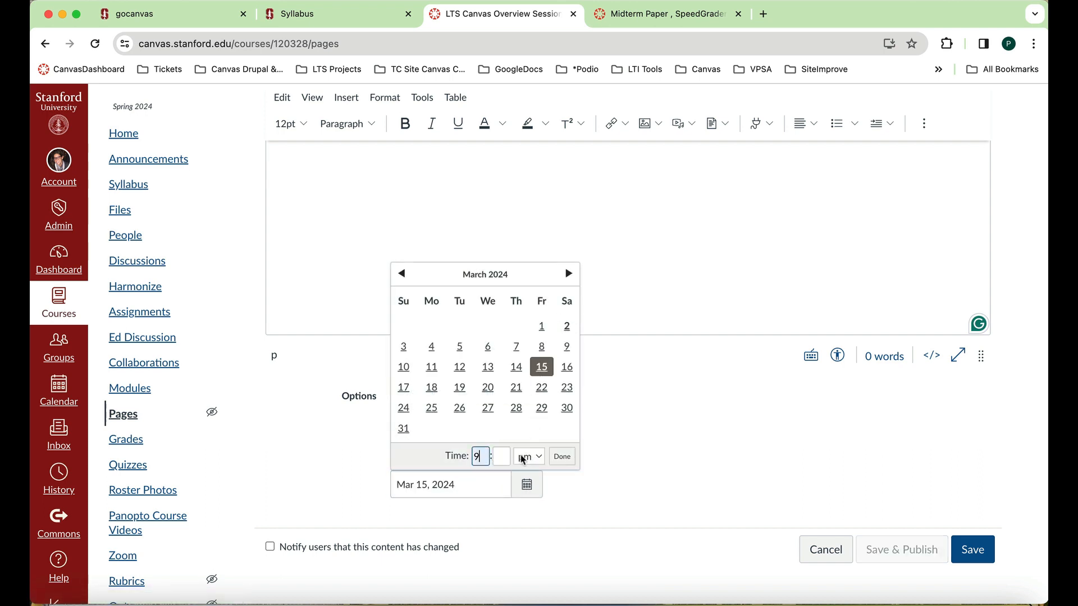
{"action": "left_click", "coordinate": [501, 456]}
{"action": "left_click", "coordinate": [563, 458]}
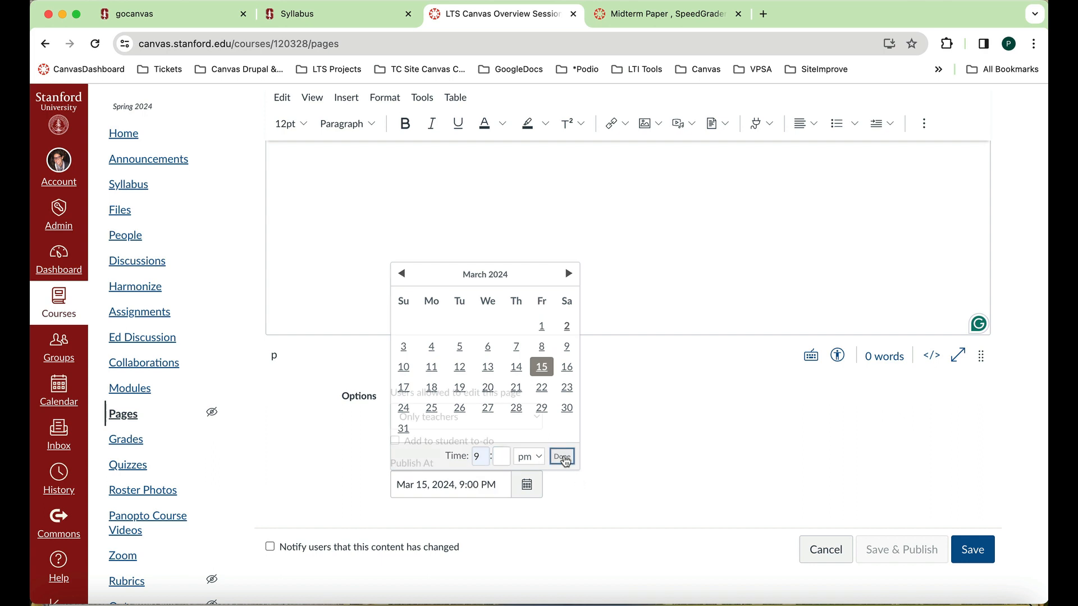
{"action": "scroll", "coordinate": [666, 447], "scroll_direction": "up", "scroll_amount": 3}
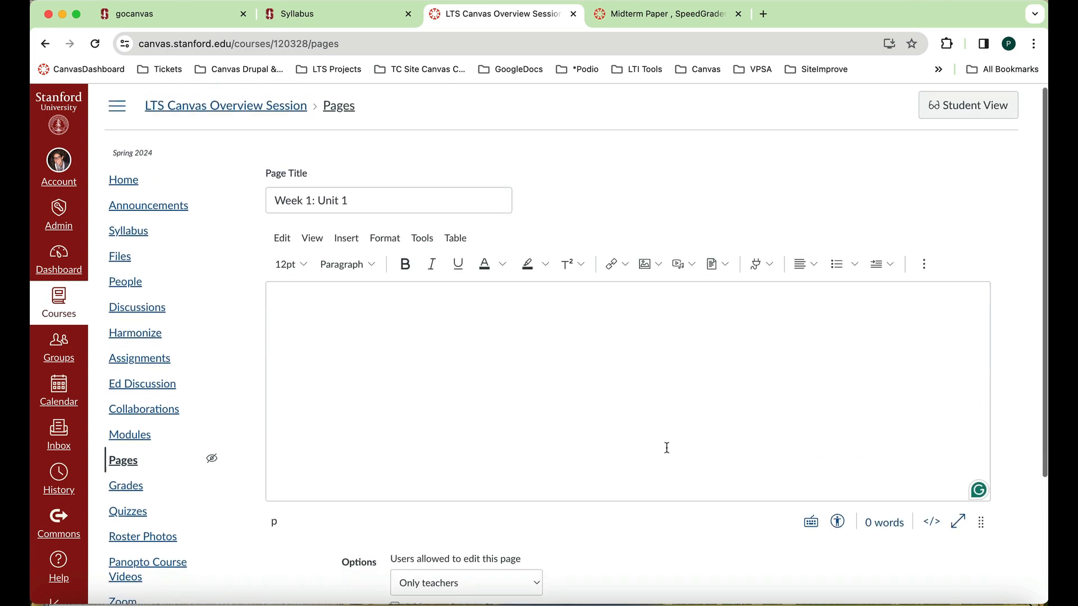
{"action": "scroll", "coordinate": [667, 448], "scroll_direction": "down", "scroll_amount": 3}
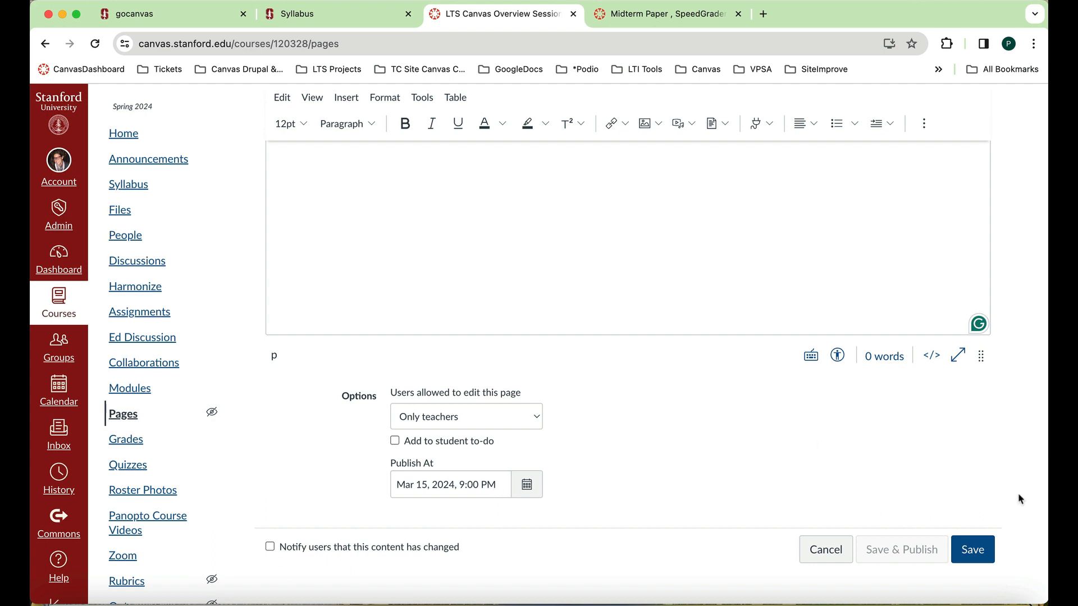
{"action": "left_click", "coordinate": [981, 556]}
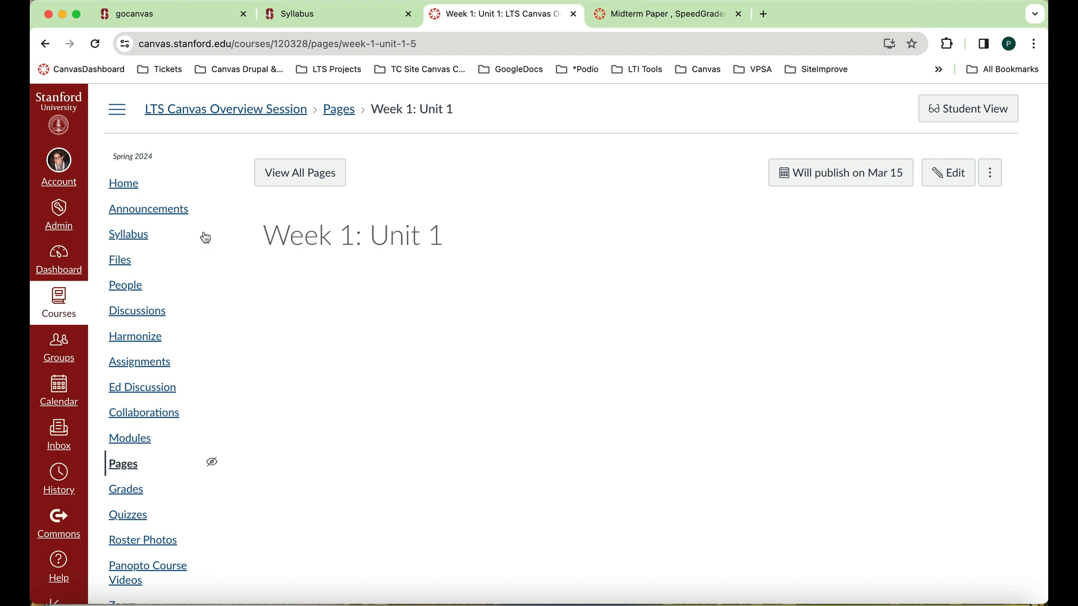
Add a module named "Welcome to Spring 2024" to the course's Modules
{"action": "scroll", "coordinate": [166, 325], "scroll_direction": "down", "scroll_amount": 3}
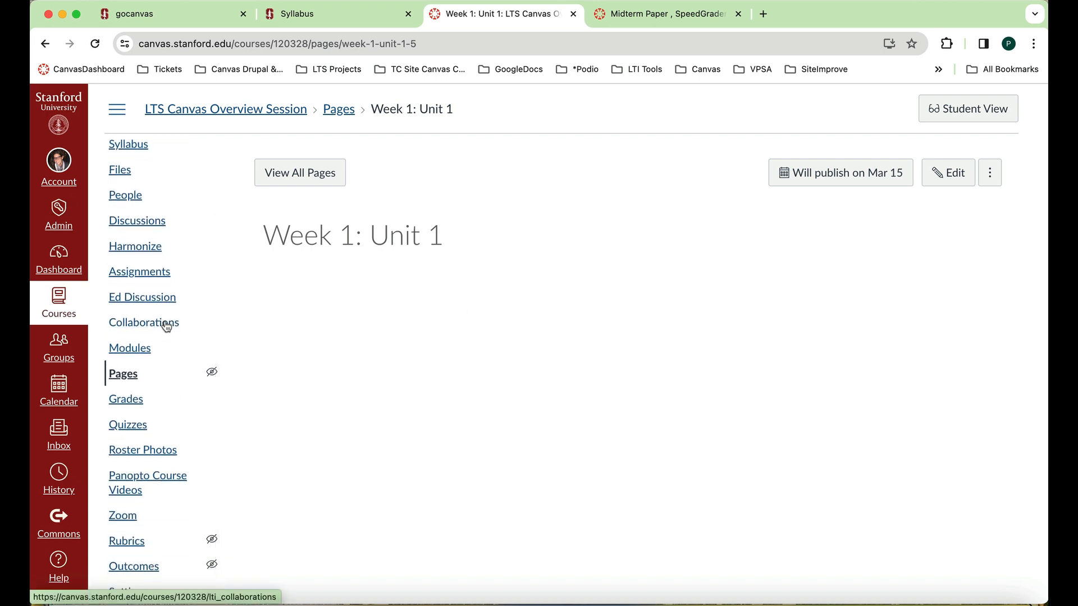
{"action": "left_click", "coordinate": [139, 349]}
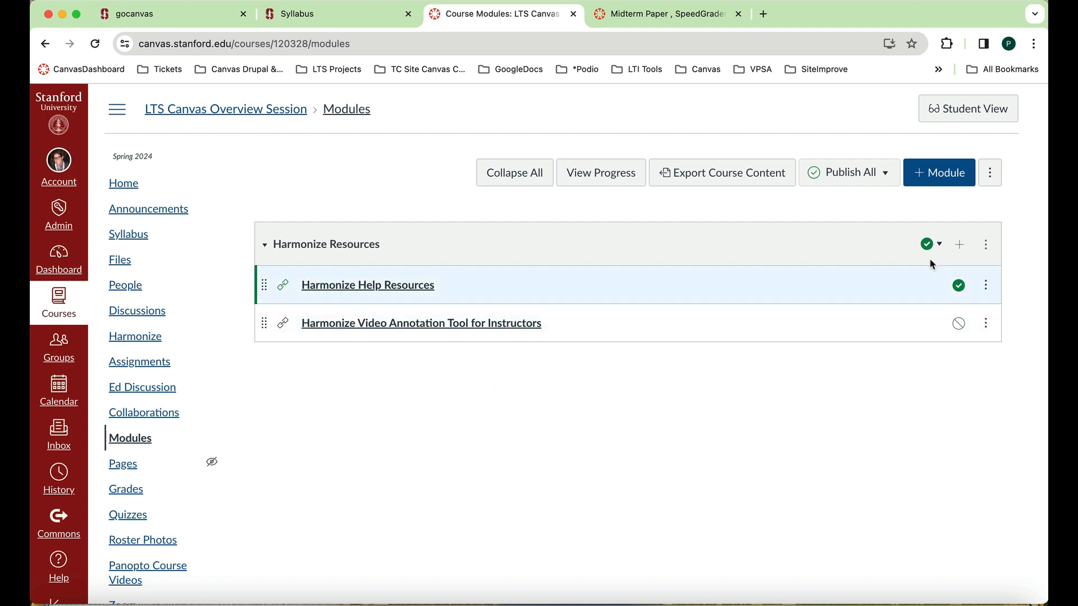
{"action": "left_click", "coordinate": [944, 176]}
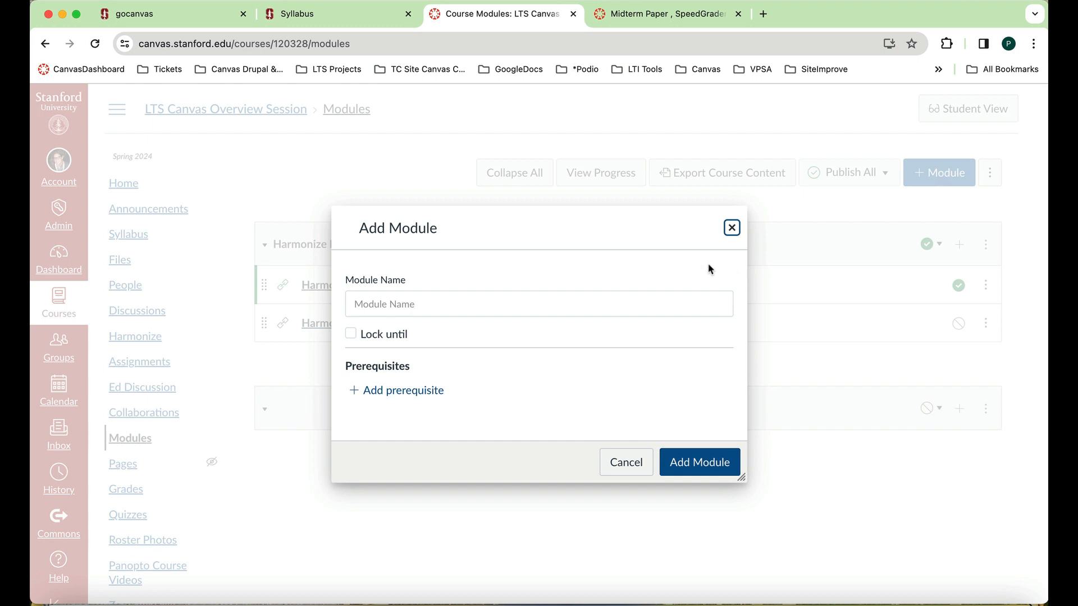
{"action": "left_click", "coordinate": [689, 301]}
{"action": "type", "text": "Welcome to A"}
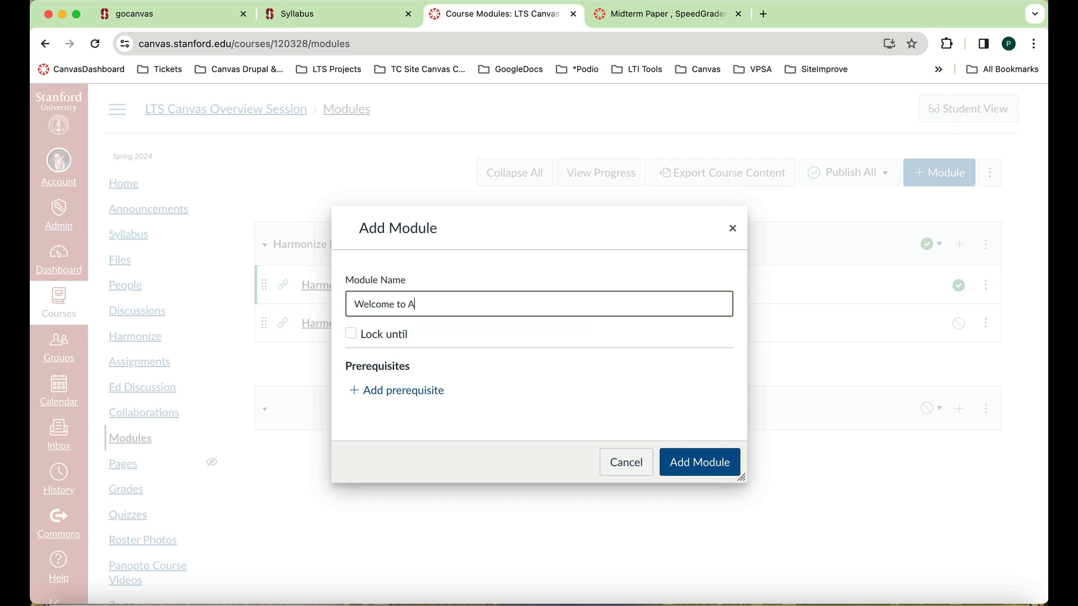
{"action": "key", "text": "BackSpace"}
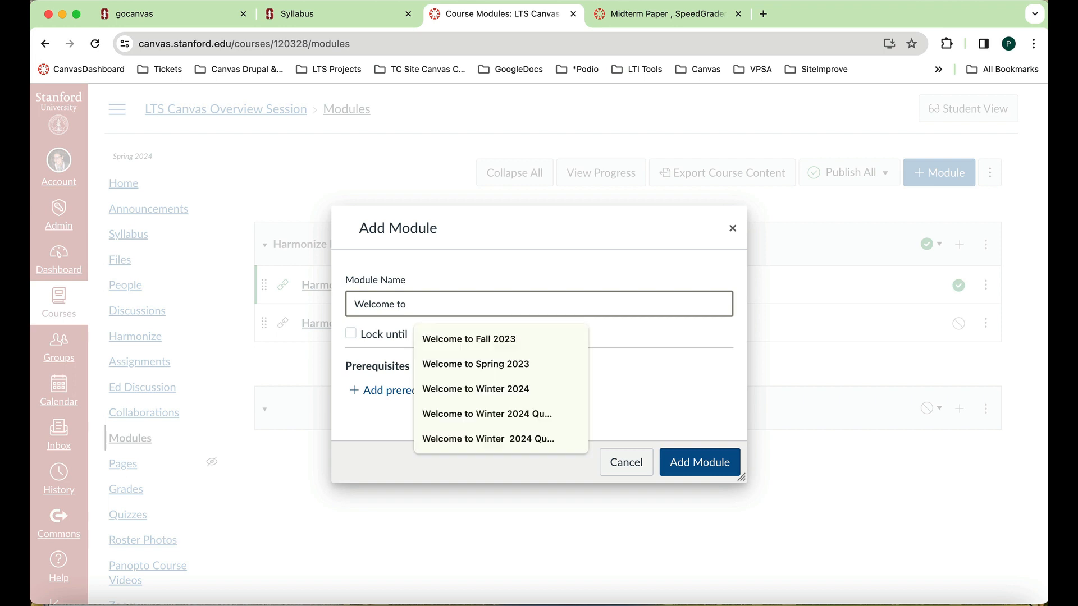
{"action": "type", "text": "Spring 2024"}
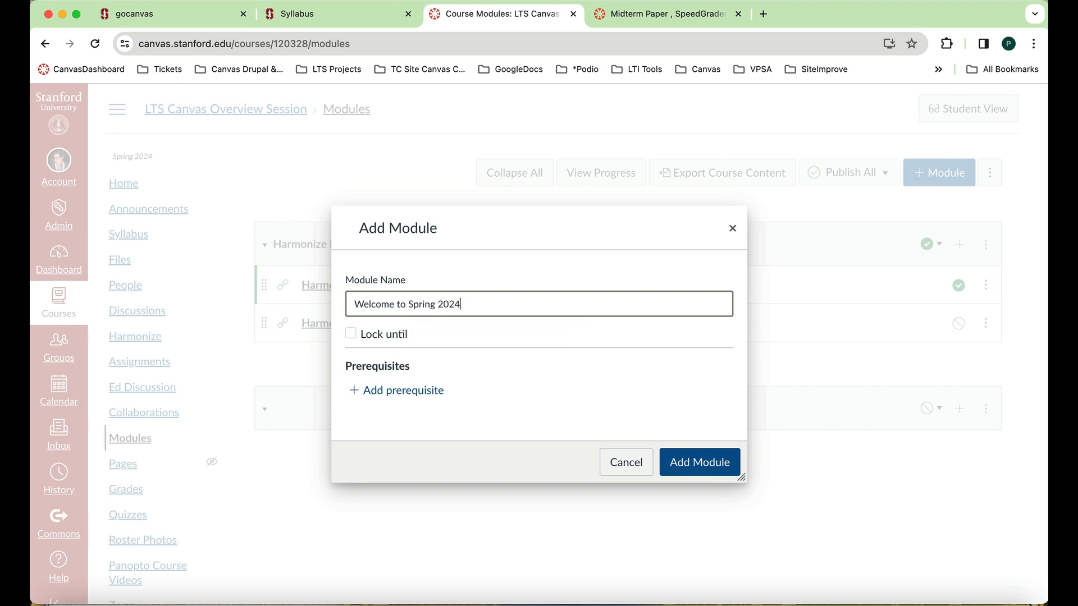
{"action": "left_click", "coordinate": [706, 464]}
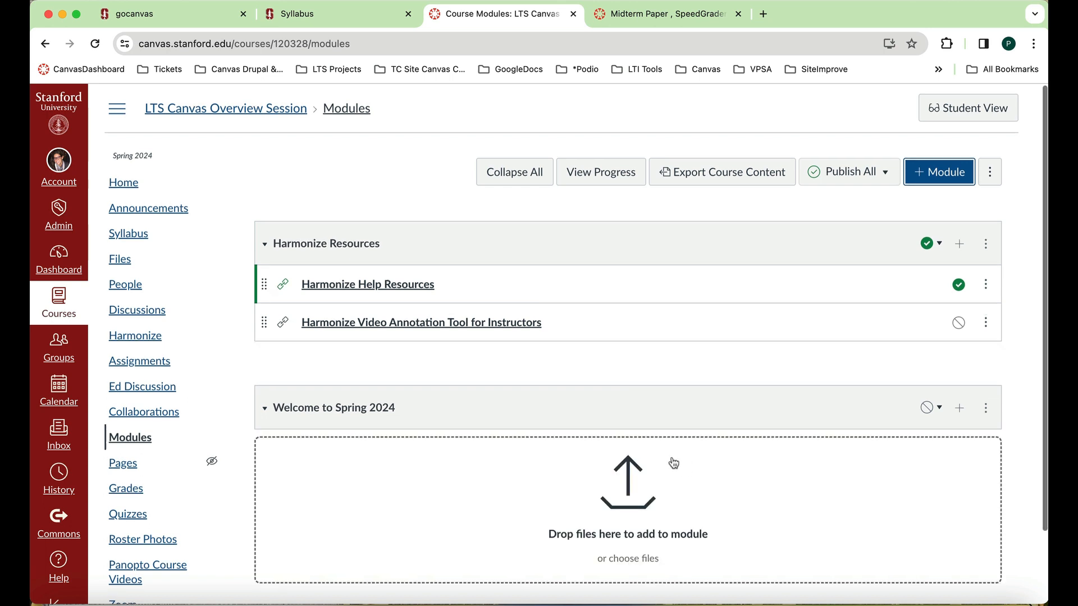
Delete the "Harmonize Resources" module from the course and confirm the deletion
{"action": "scroll", "coordinate": [673, 465], "scroll_direction": "down", "scroll_amount": 1}
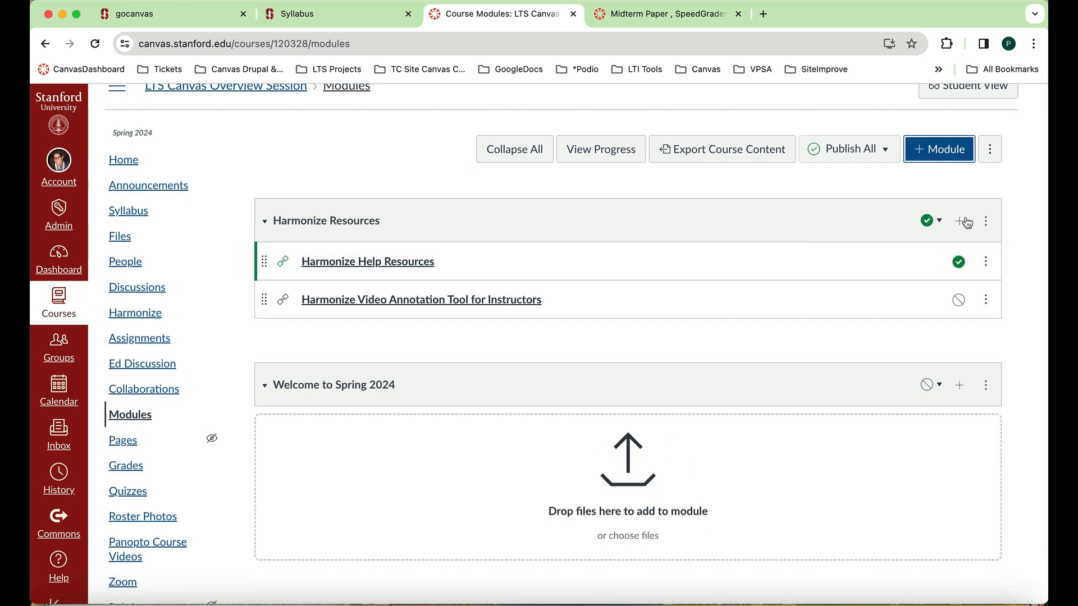
{"action": "left_click", "coordinate": [985, 223]}
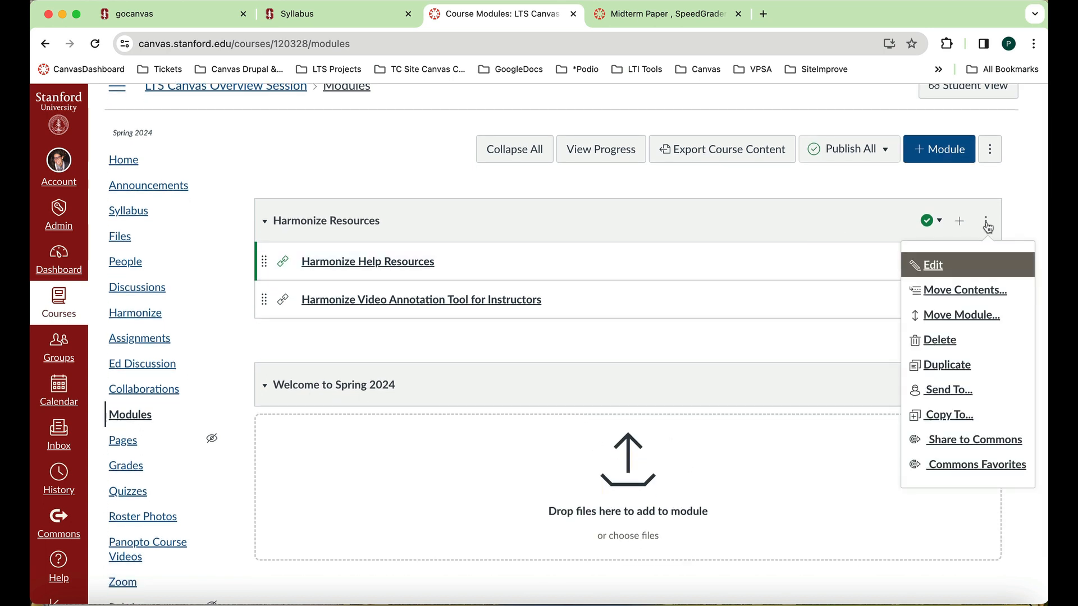
{"action": "left_click", "coordinate": [950, 339]}
{"action": "left_click", "coordinate": [654, 131]}
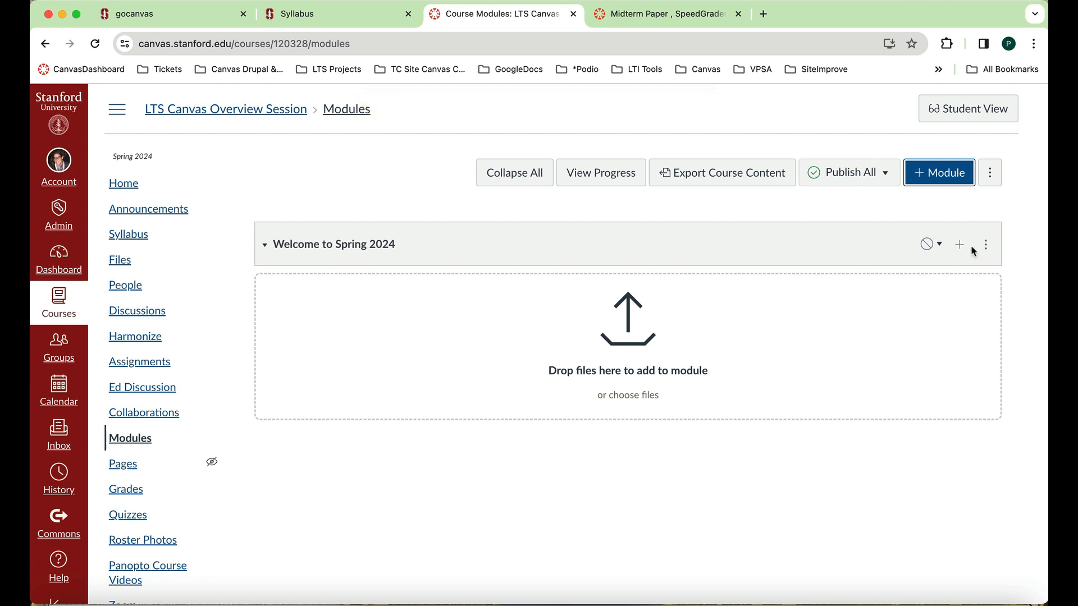
Add a second course module named "Week 1: Unit 2"
{"action": "left_click", "coordinate": [950, 174]}
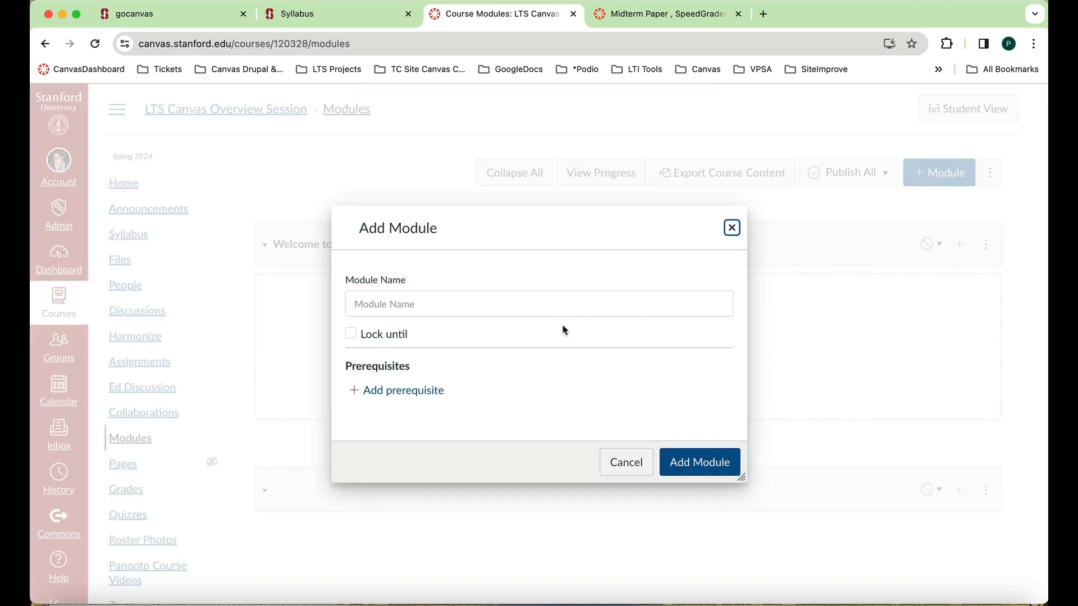
{"action": "left_click", "coordinate": [568, 307]}
{"action": "type", "text": "W"}
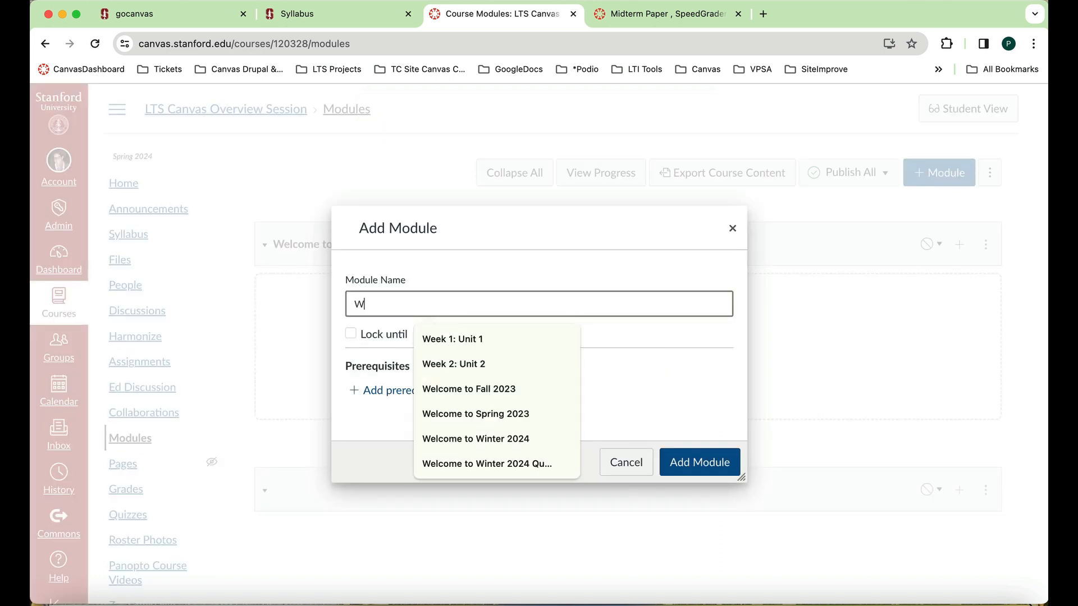
{"action": "type", "text": "eek 1: Unit 2"}
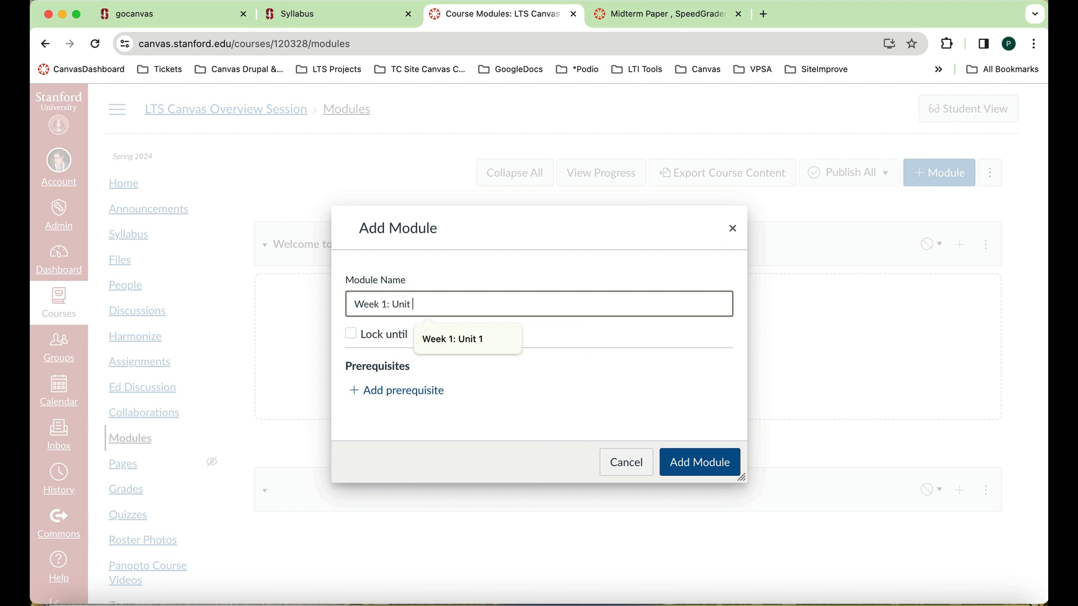
{"action": "left_click", "coordinate": [695, 469]}
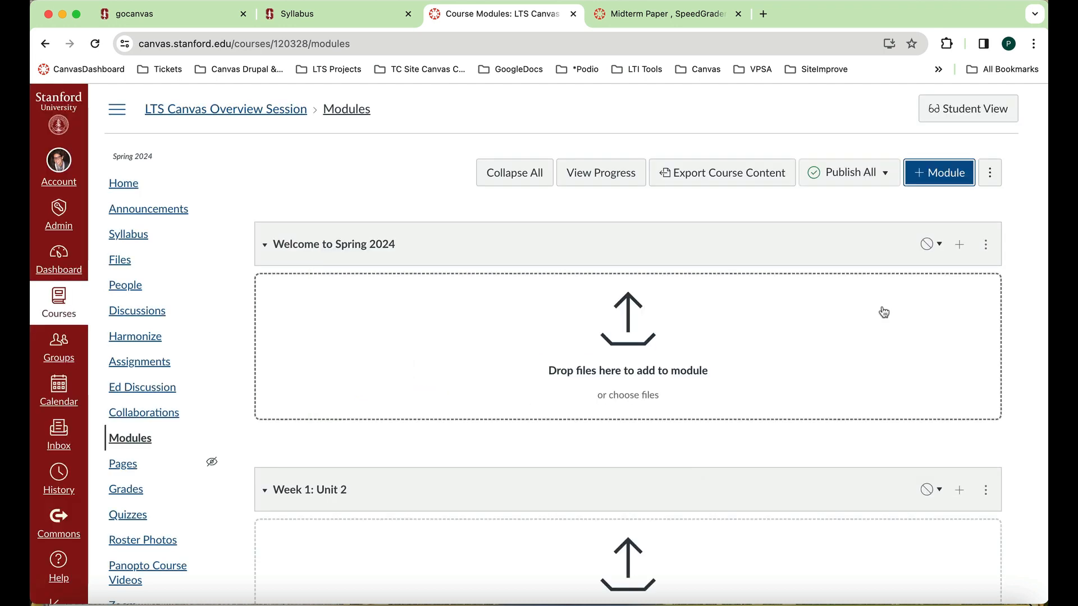
Add another course module named "Week 3: Unit 3"
{"action": "left_click", "coordinate": [939, 175]}
{"action": "left_click", "coordinate": [543, 303]}
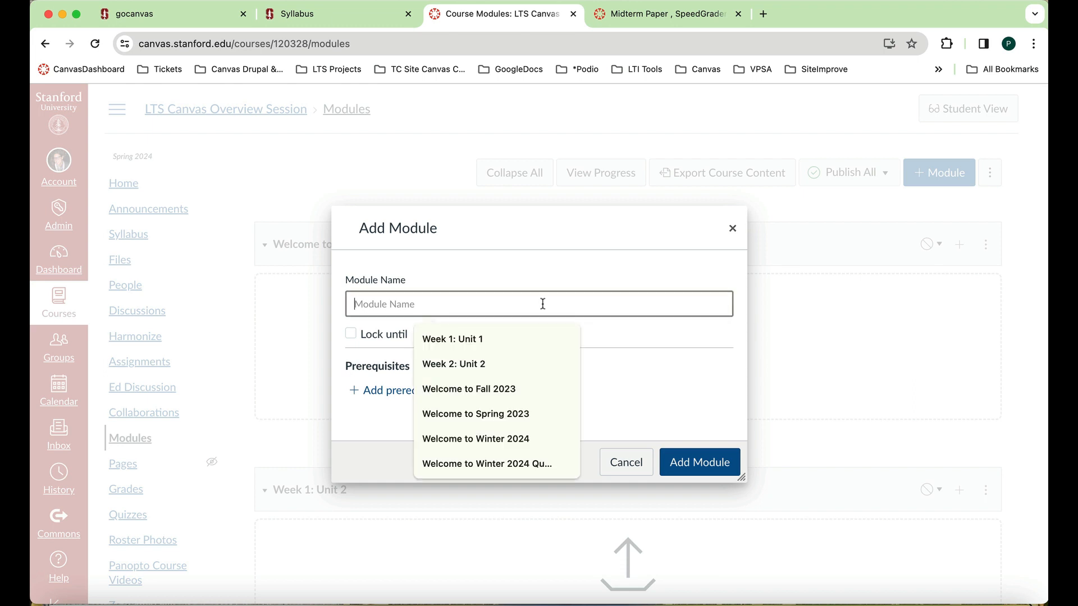
{"action": "type", "text": "Week 3: "}
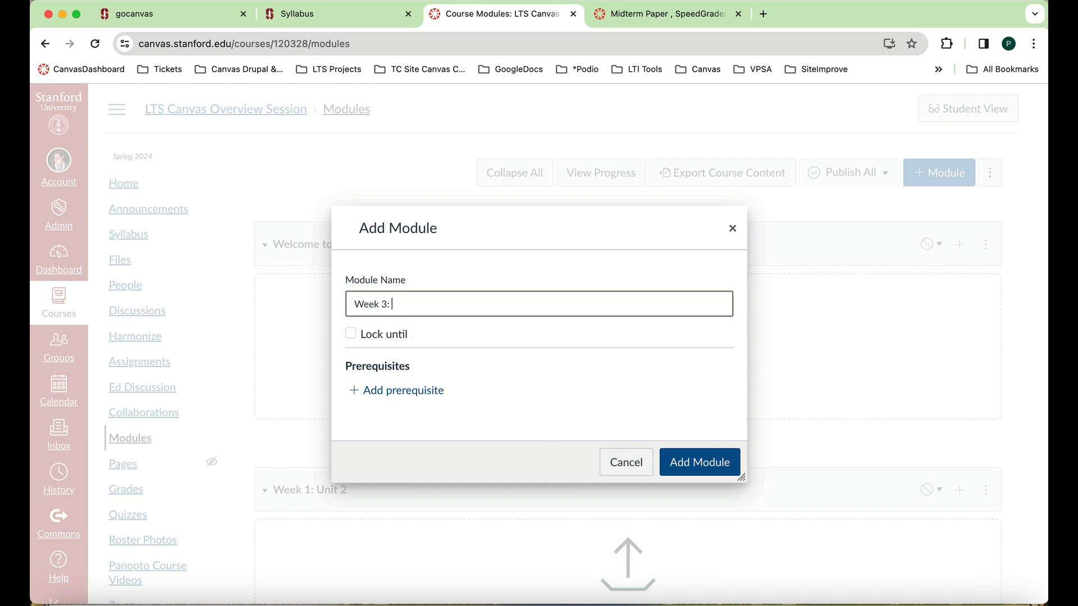
{"action": "type", "text": "Unit 3"}
{"action": "left_click", "coordinate": [699, 462]}
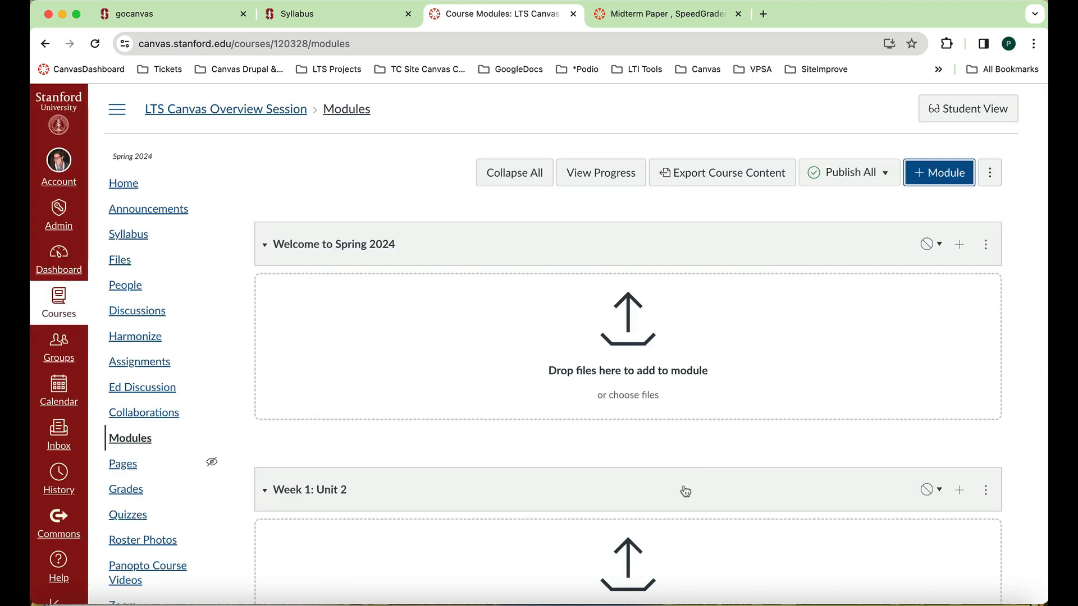
Look over the list of modules and the management options offered for the "Welcome to Spring 2024" module
{"action": "scroll", "coordinate": [685, 491], "scroll_direction": "down", "scroll_amount": 7}
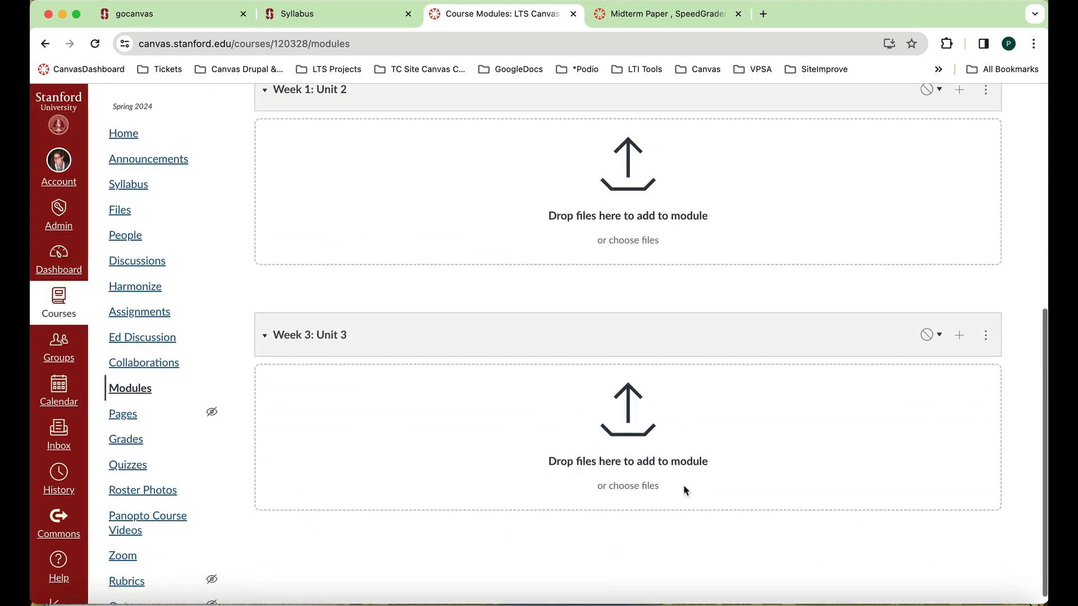
{"action": "scroll", "coordinate": [684, 491], "scroll_direction": "up", "scroll_amount": 5}
{"action": "scroll", "coordinate": [685, 490], "scroll_direction": "up", "scroll_amount": 3}
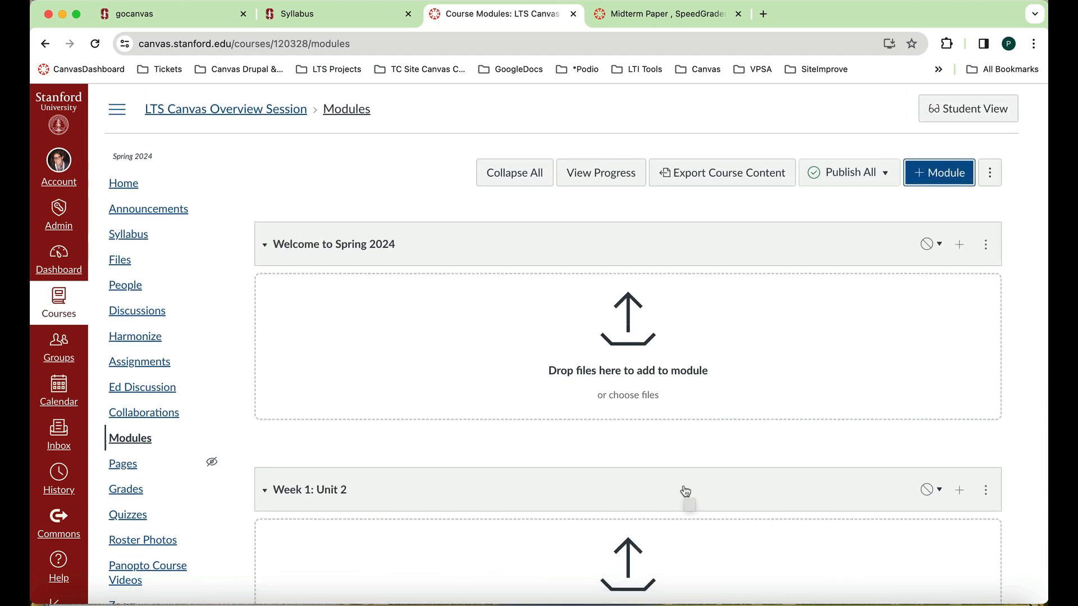
{"action": "scroll", "coordinate": [686, 491], "scroll_direction": "down", "scroll_amount": 3}
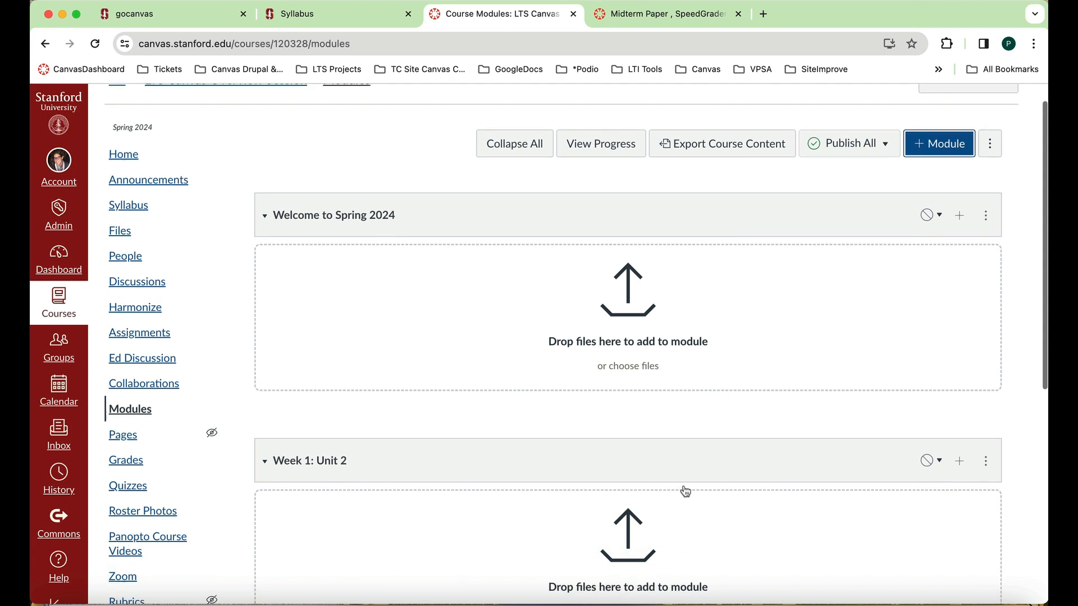
{"action": "scroll", "coordinate": [685, 491], "scroll_direction": "up", "scroll_amount": 3}
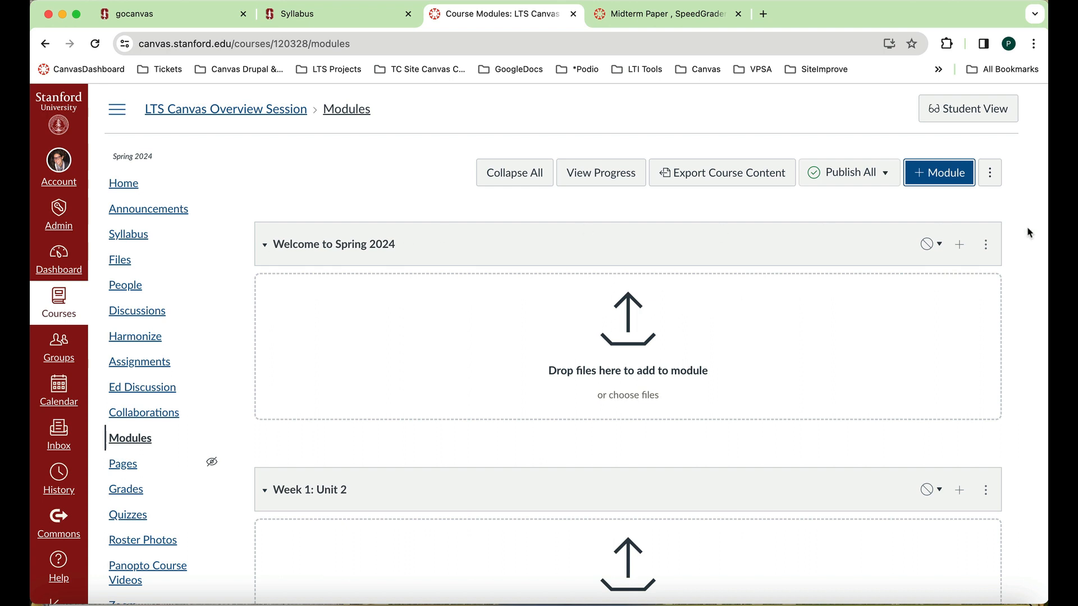
{"action": "left_click", "coordinate": [986, 247]}
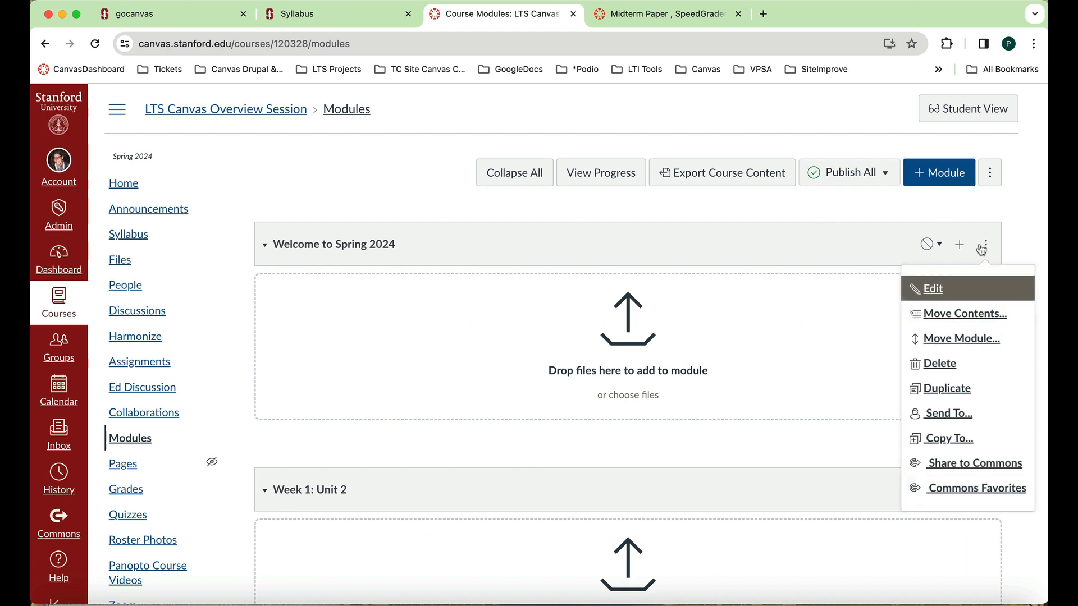
{"action": "left_click", "coordinate": [983, 247]}
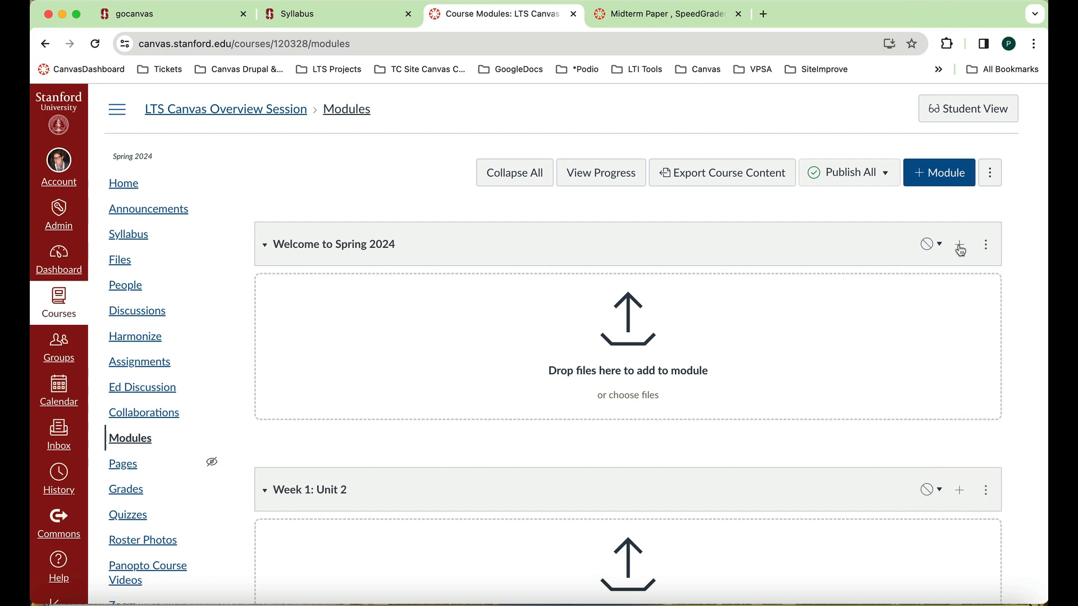
Add an external URL item to the "Welcome to Spring 2024" module, linking to stanford.edu with the page name "Stanford"
{"action": "left_click", "coordinate": [958, 245]}
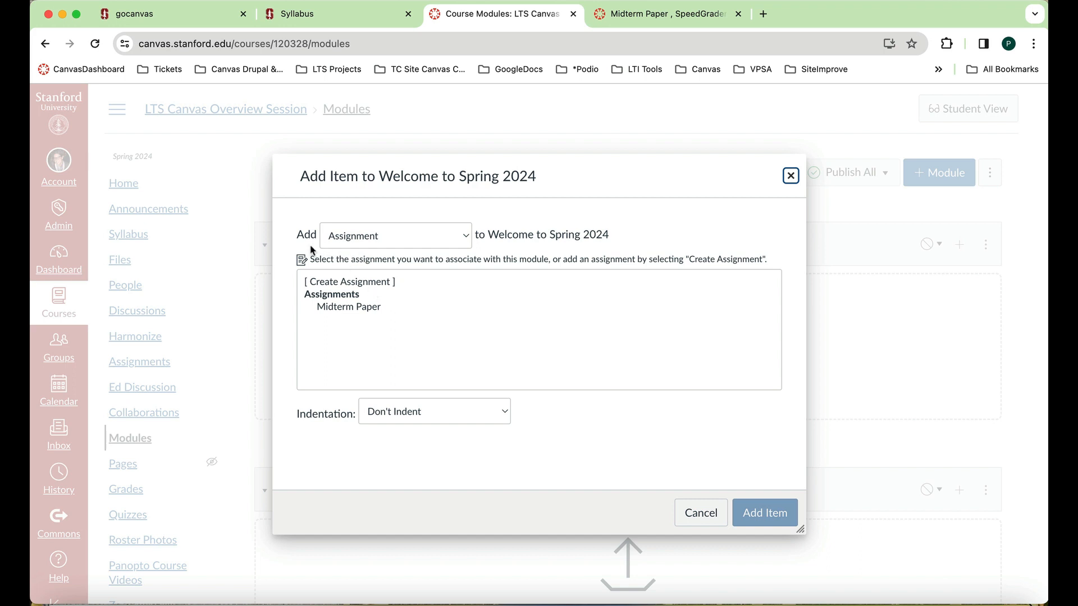
{"action": "left_click", "coordinate": [466, 238]}
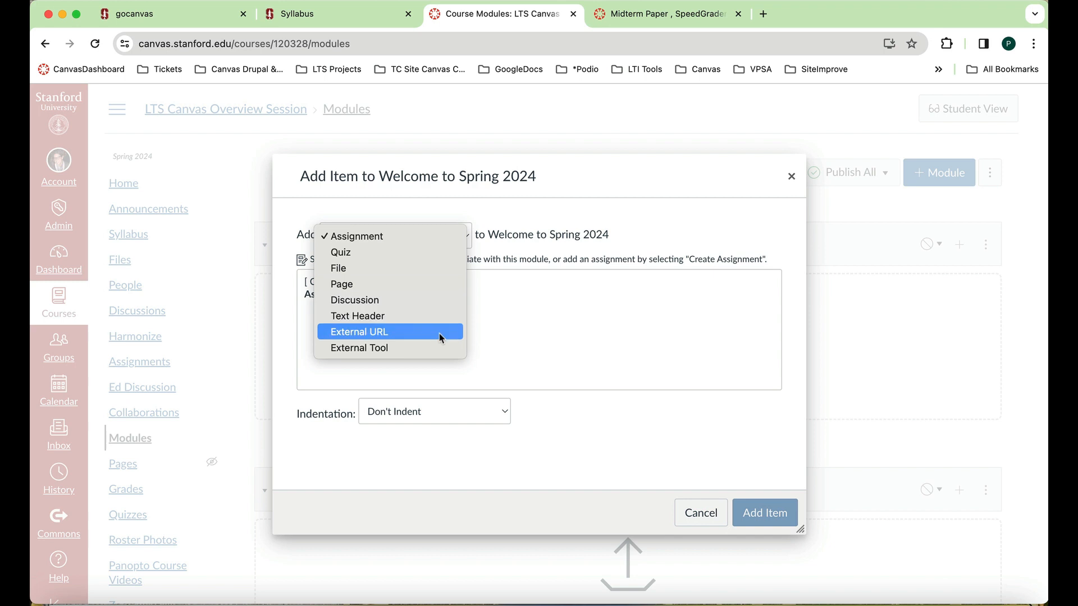
{"action": "left_click", "coordinate": [408, 333]}
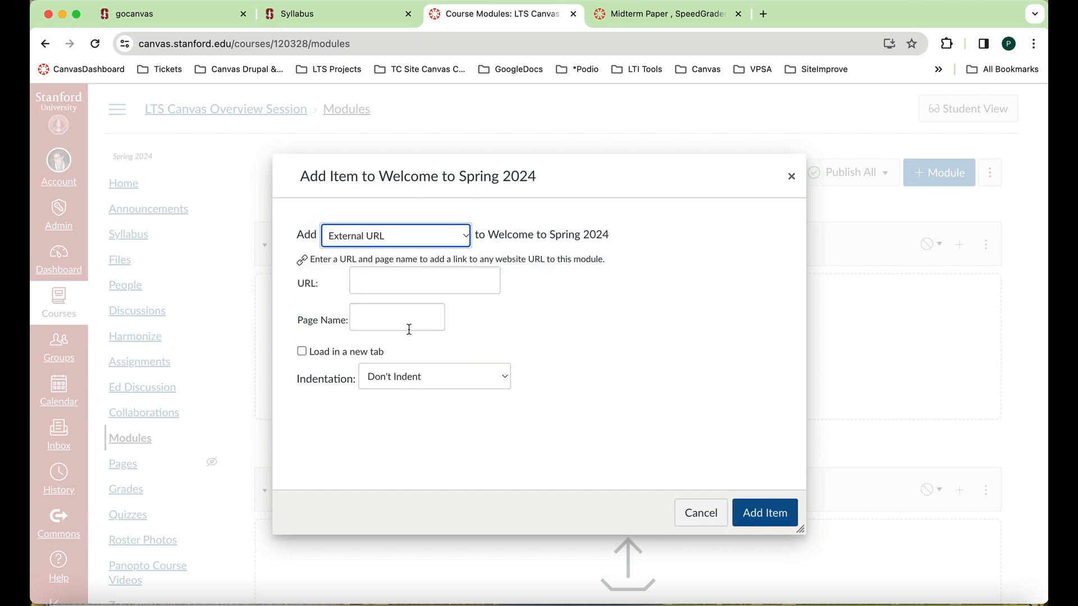
{"action": "left_click", "coordinate": [429, 282]}
{"action": "type", "text": "stanford.edu"}
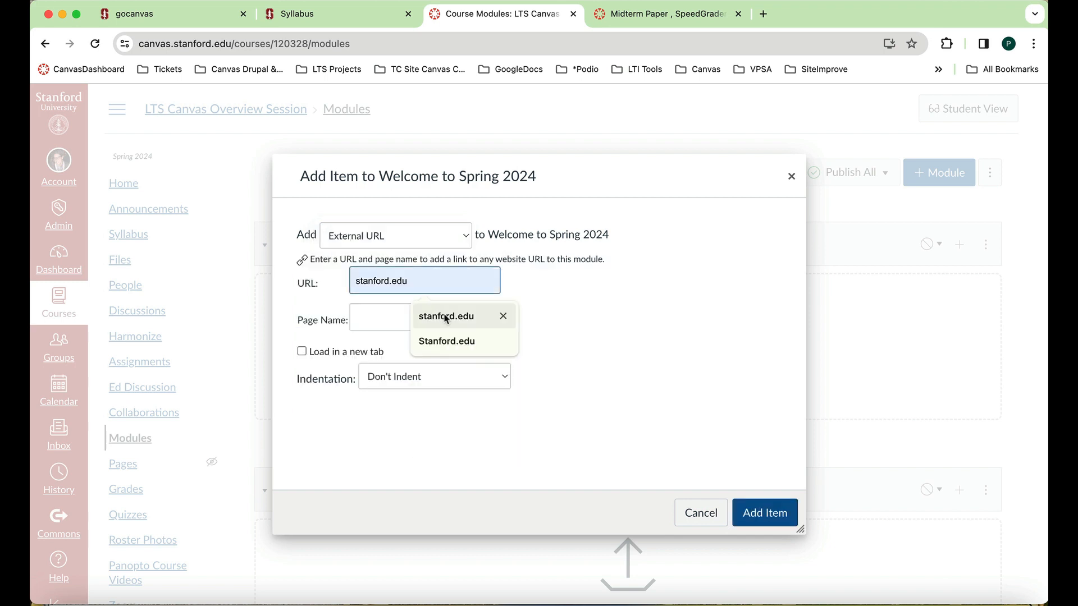
{"action": "left_click", "coordinate": [446, 315]}
{"action": "left_click", "coordinate": [427, 316]}
{"action": "type", "text": "Stanford"}
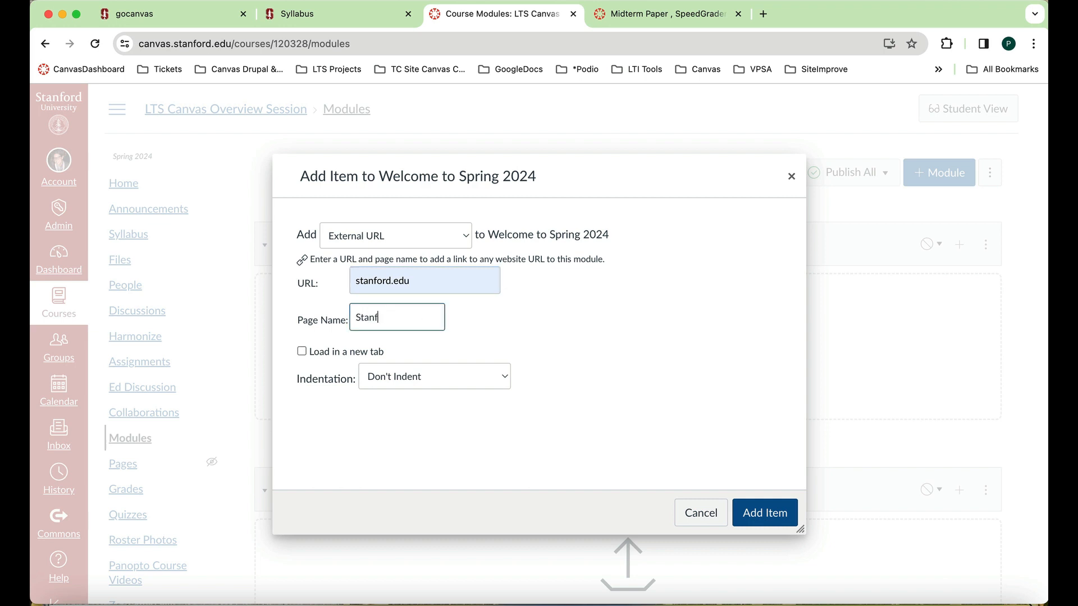
{"action": "left_click", "coordinate": [782, 516]}
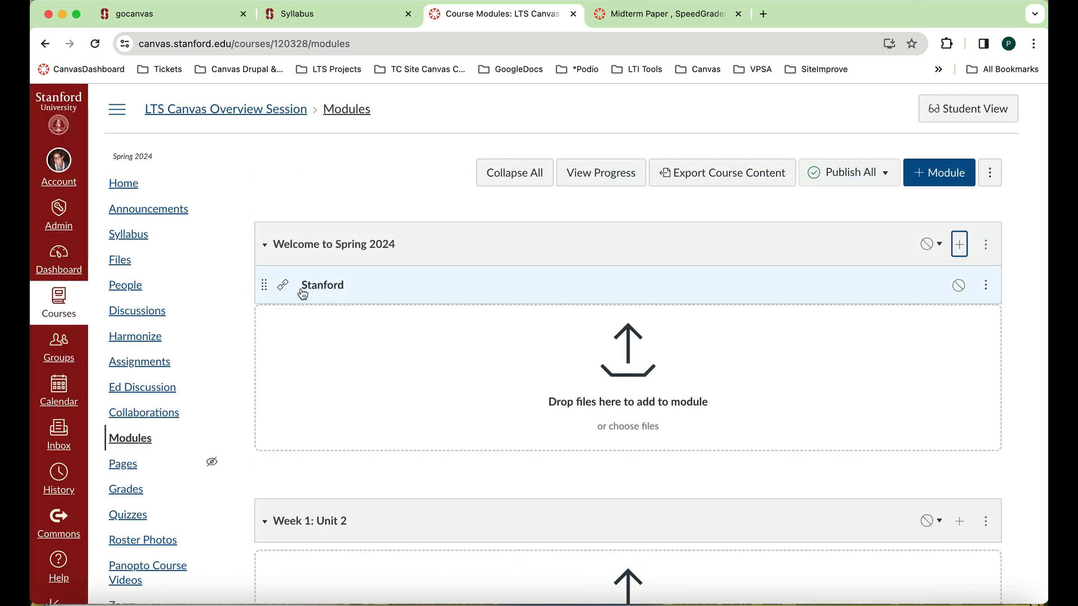
Add the existing course file ASyllabusSpring24.docx as an item in the "Welcome to Spring 2024" module
{"action": "left_click", "coordinate": [960, 245]}
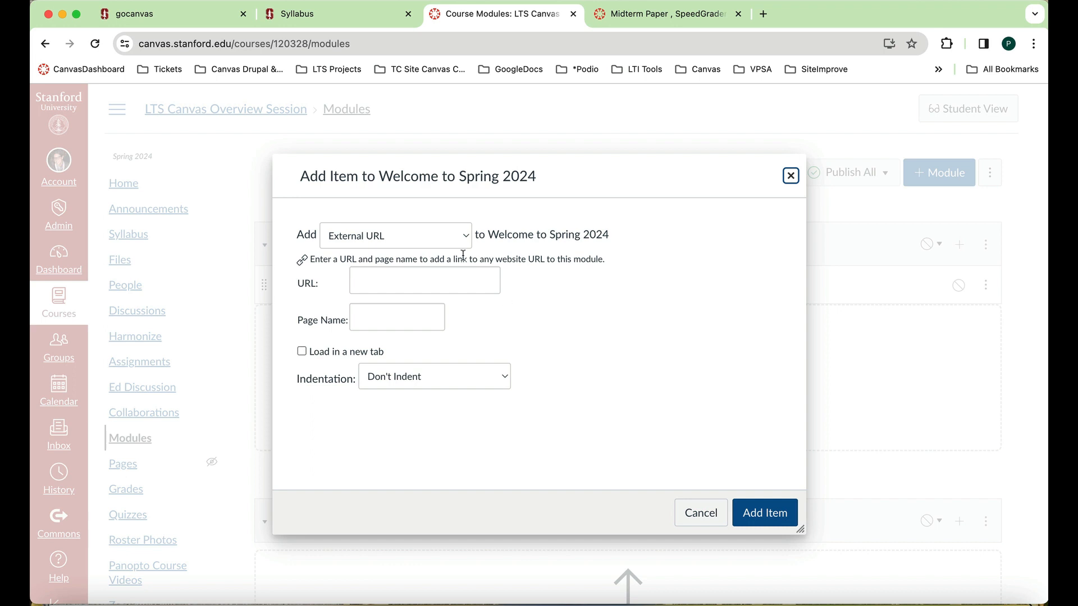
{"action": "left_click", "coordinate": [464, 236]}
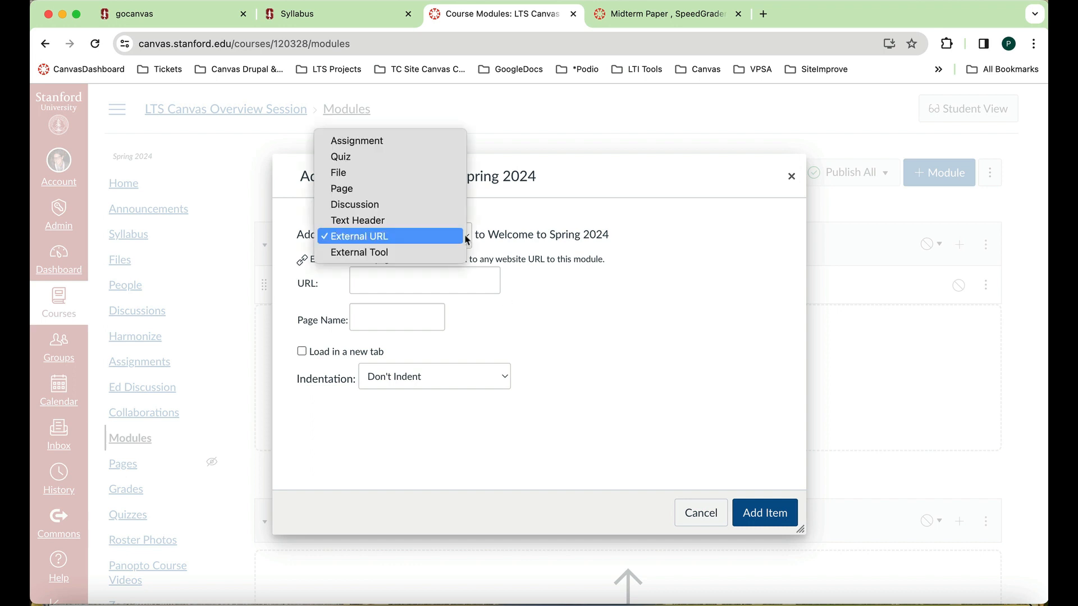
{"action": "left_click", "coordinate": [433, 172]}
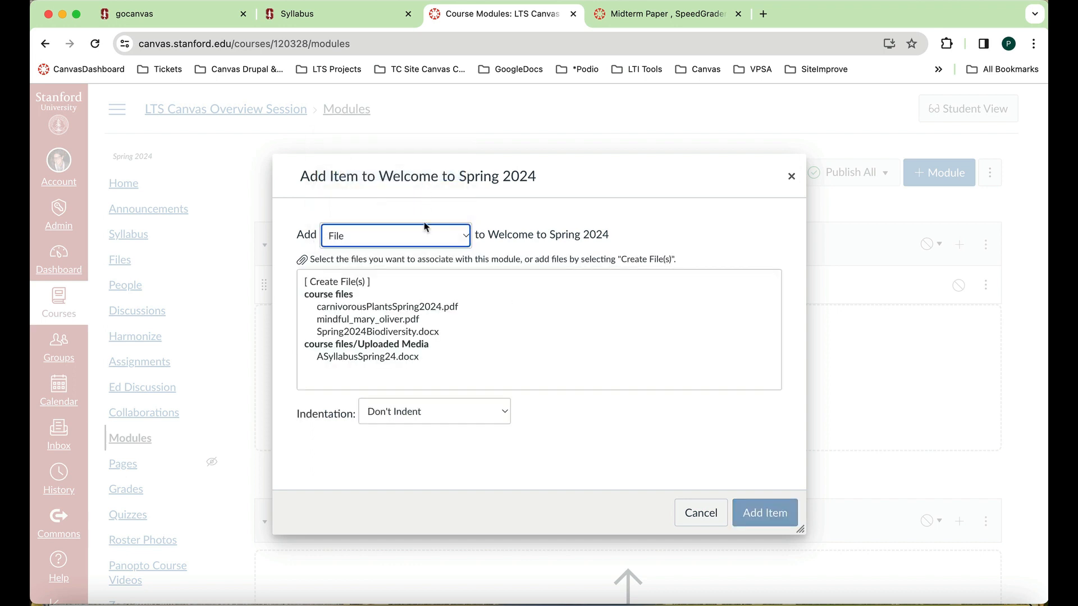
{"action": "left_click", "coordinate": [413, 358]}
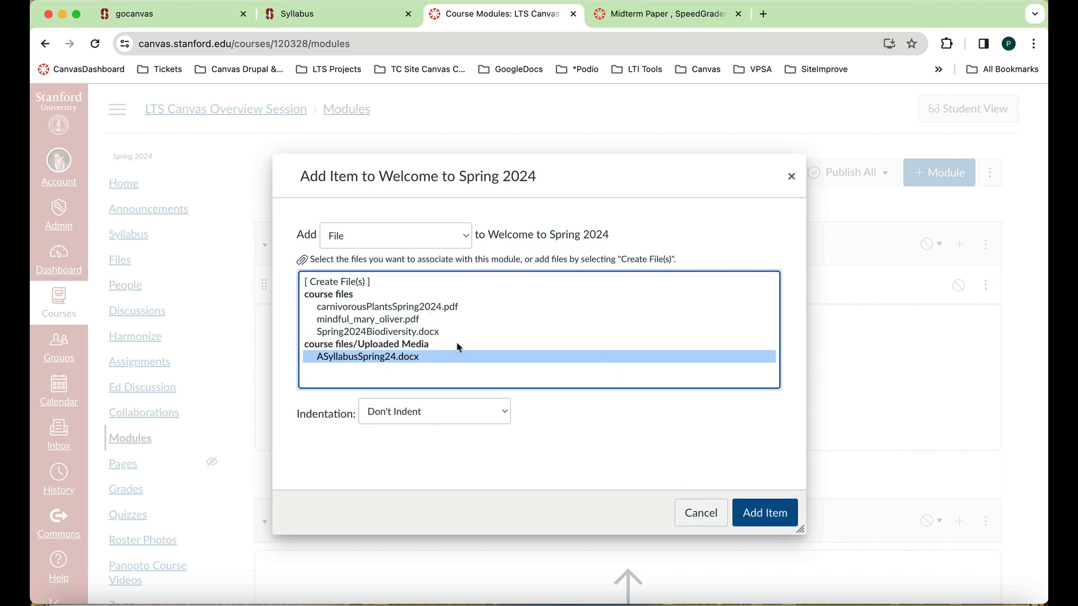
{"action": "left_click", "coordinate": [784, 517]}
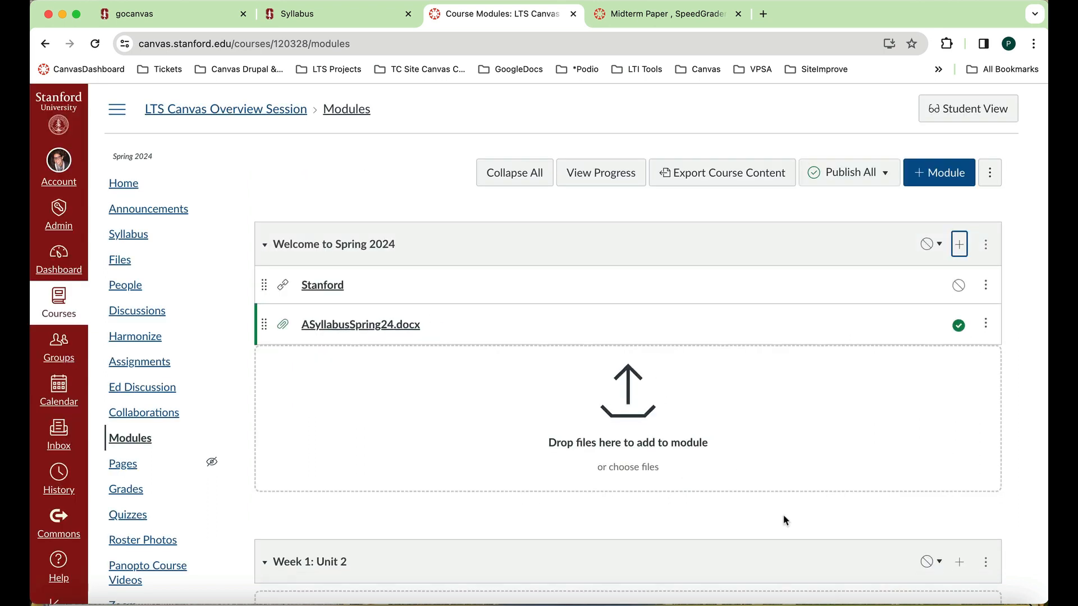
Create a new assignment named "Assignment 1 Week 1" as an item in the "Week 1: Unit 2" module and open its page
{"action": "scroll", "coordinate": [859, 425], "scroll_direction": "down", "scroll_amount": 3}
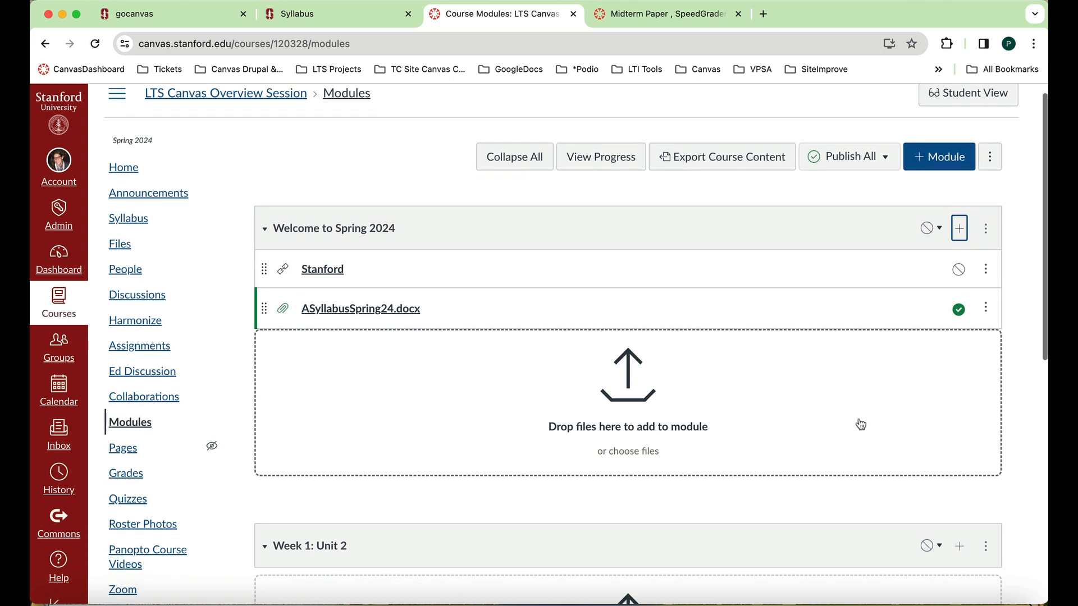
{"action": "scroll", "coordinate": [861, 424], "scroll_direction": "down", "scroll_amount": 3}
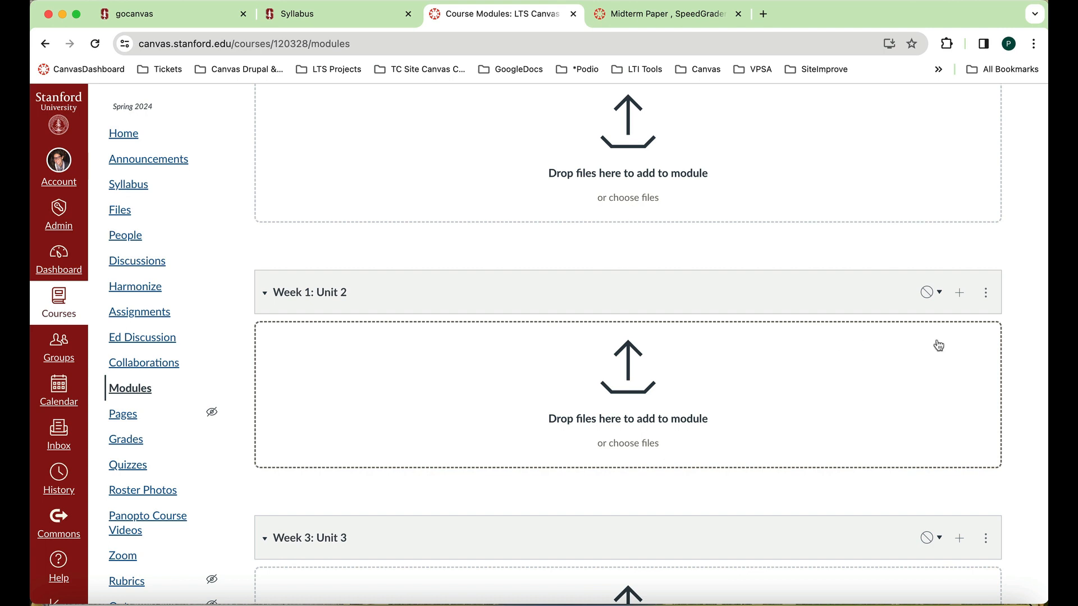
{"action": "left_click", "coordinate": [961, 295]}
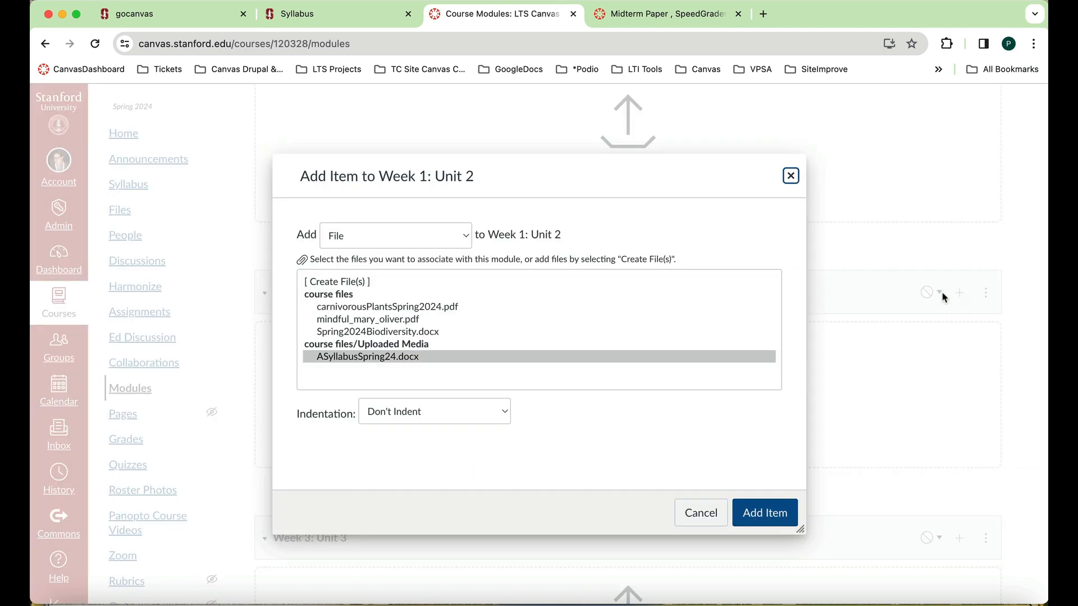
{"action": "left_click", "coordinate": [467, 238]}
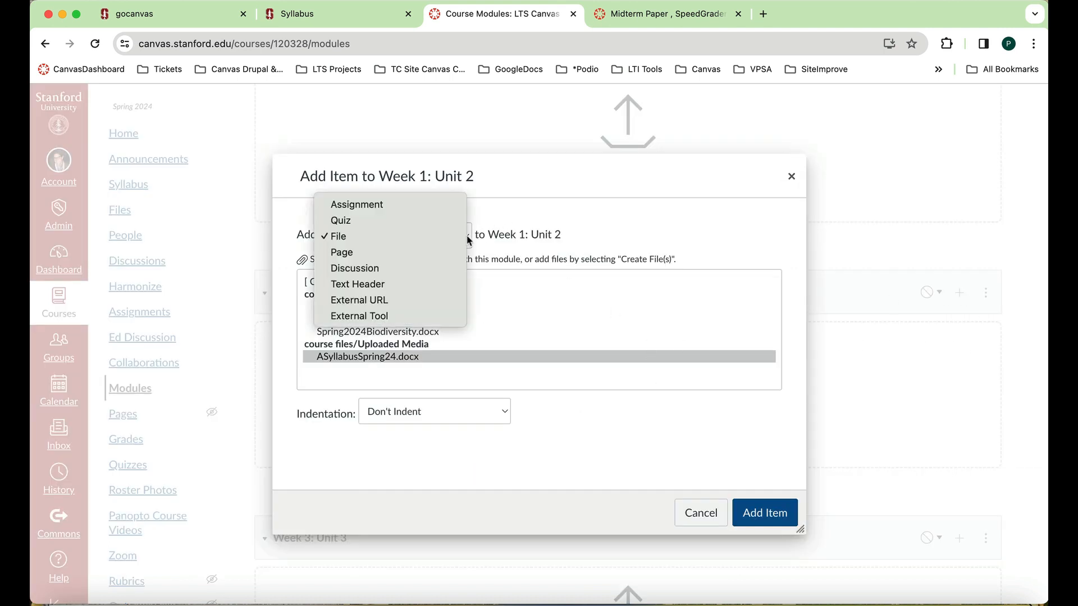
{"action": "left_click", "coordinate": [437, 205]}
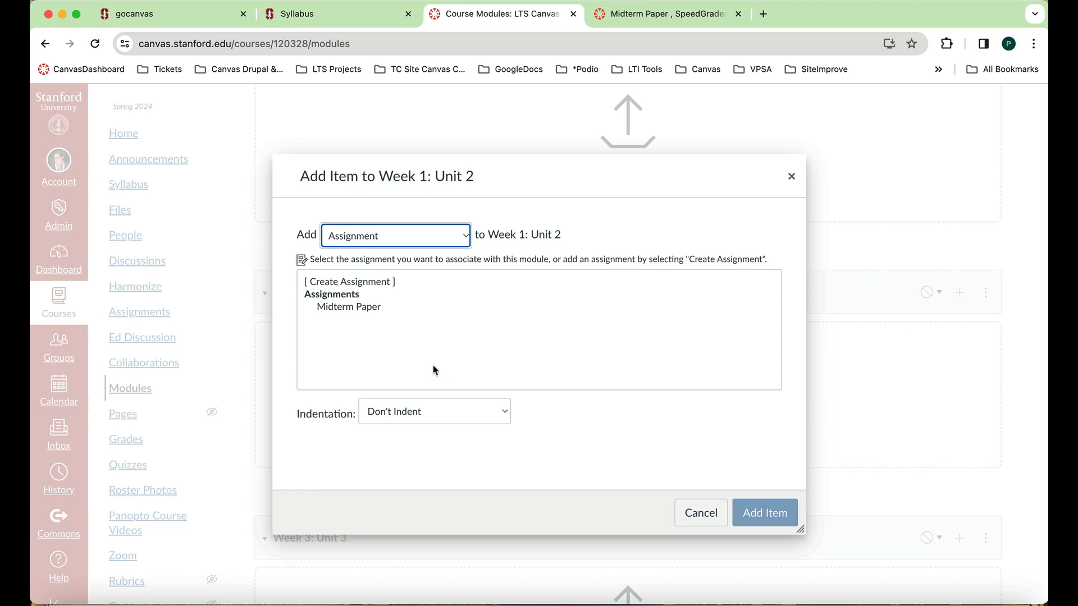
{"action": "left_click", "coordinate": [324, 284]}
{"action": "left_click", "coordinate": [463, 400]}
{"action": "type", "text": "As"}
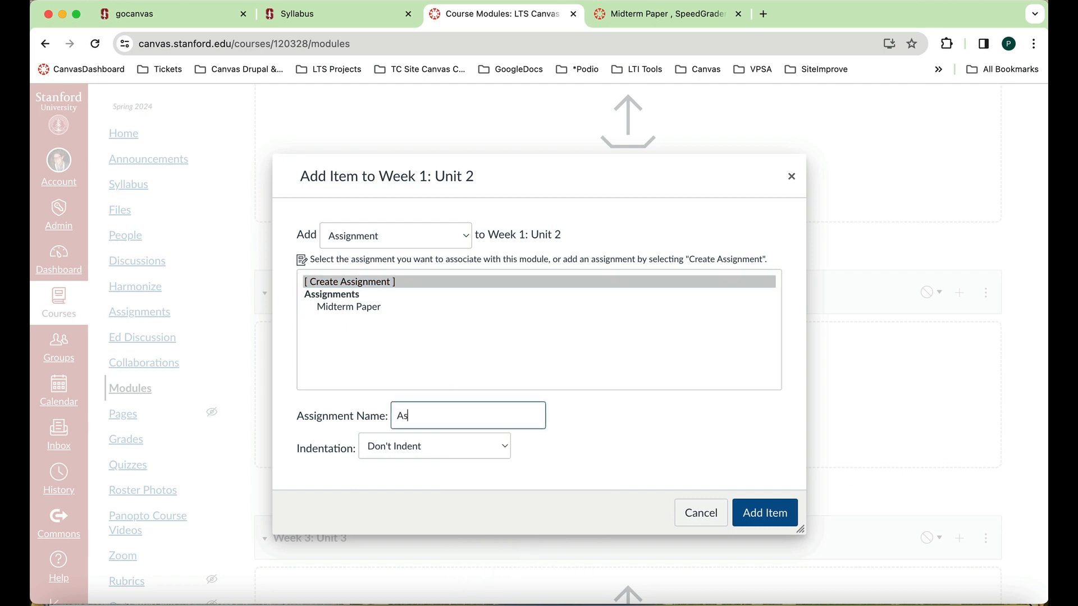
{"action": "type", "text": "signment 1 Week 1"}
{"action": "left_click", "coordinate": [780, 515]}
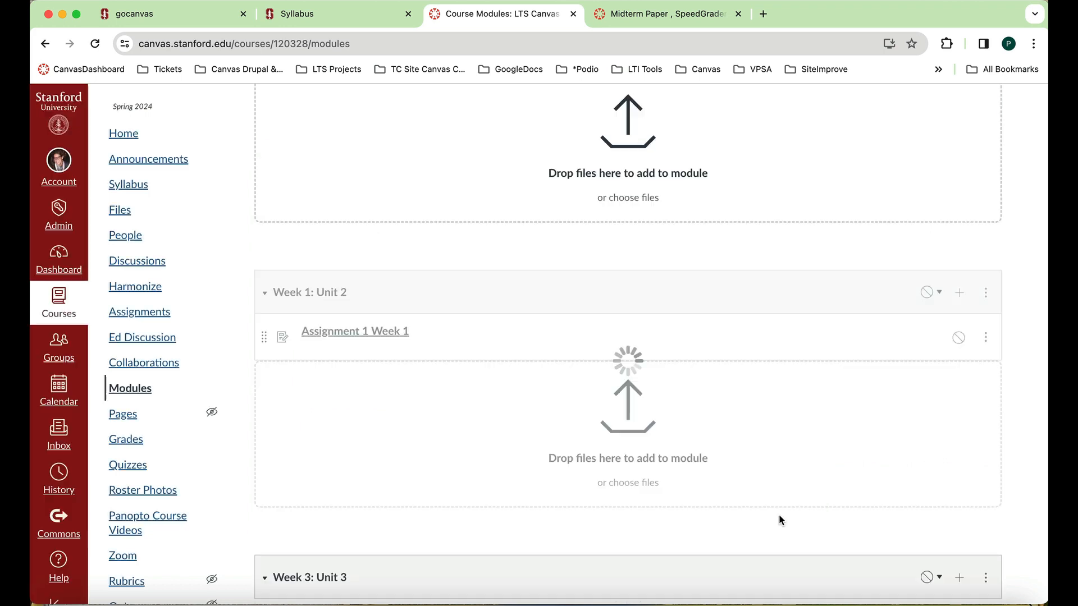
{"action": "left_click", "coordinate": [385, 337]}
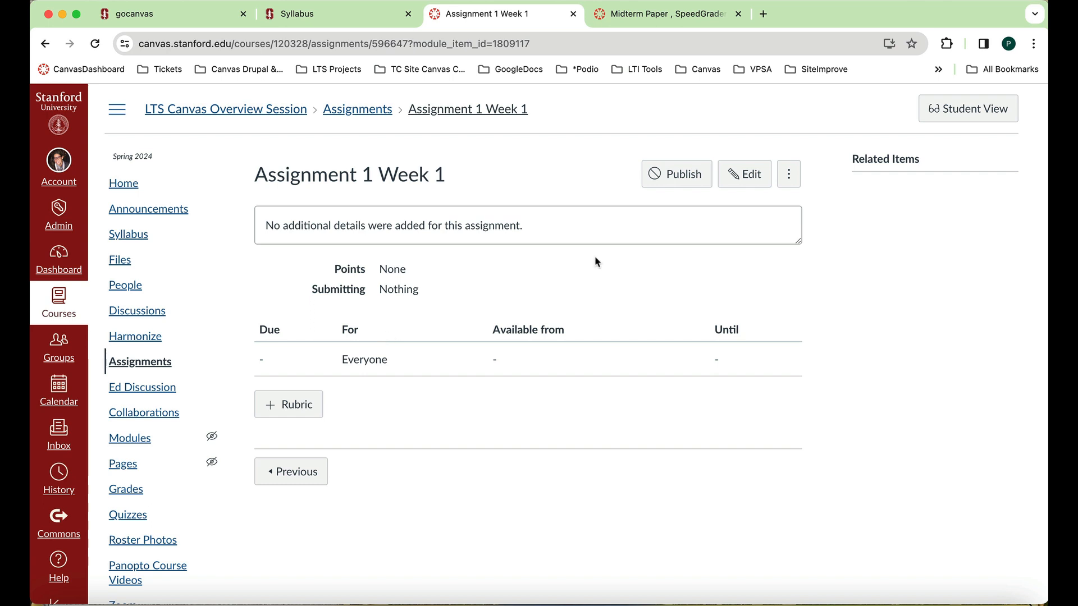
Enter "Assignment 1 Week 1" as the description of the Assignment 1 Week 1 assignment, then save and publish it
{"action": "left_click", "coordinate": [756, 179]}
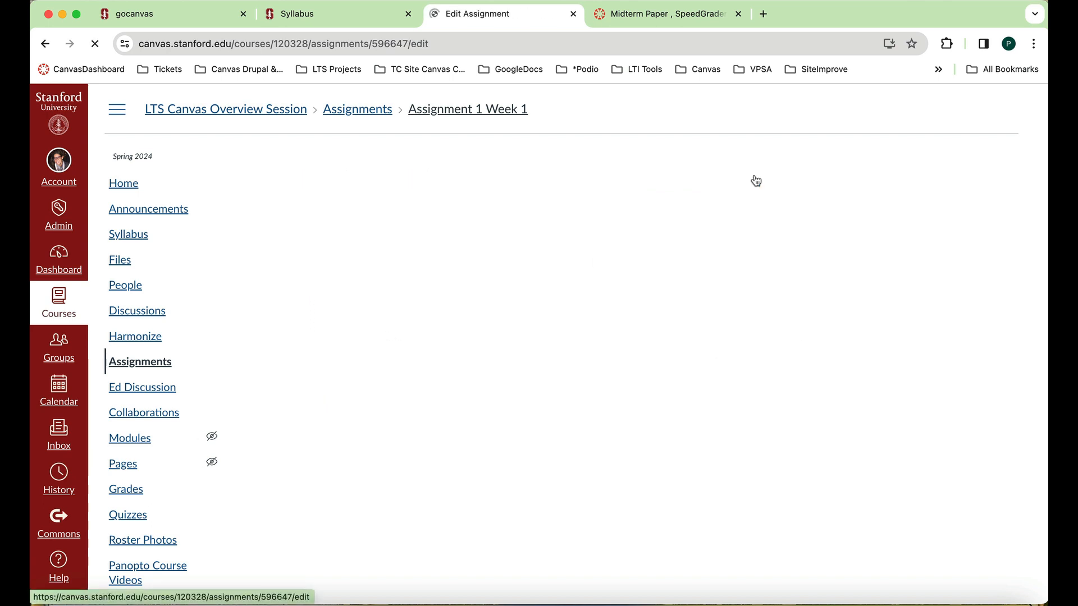
{"action": "scroll", "coordinate": [614, 348], "scroll_direction": "down", "scroll_amount": 1}
{"action": "scroll", "coordinate": [614, 348], "scroll_direction": "down", "scroll_amount": 5}
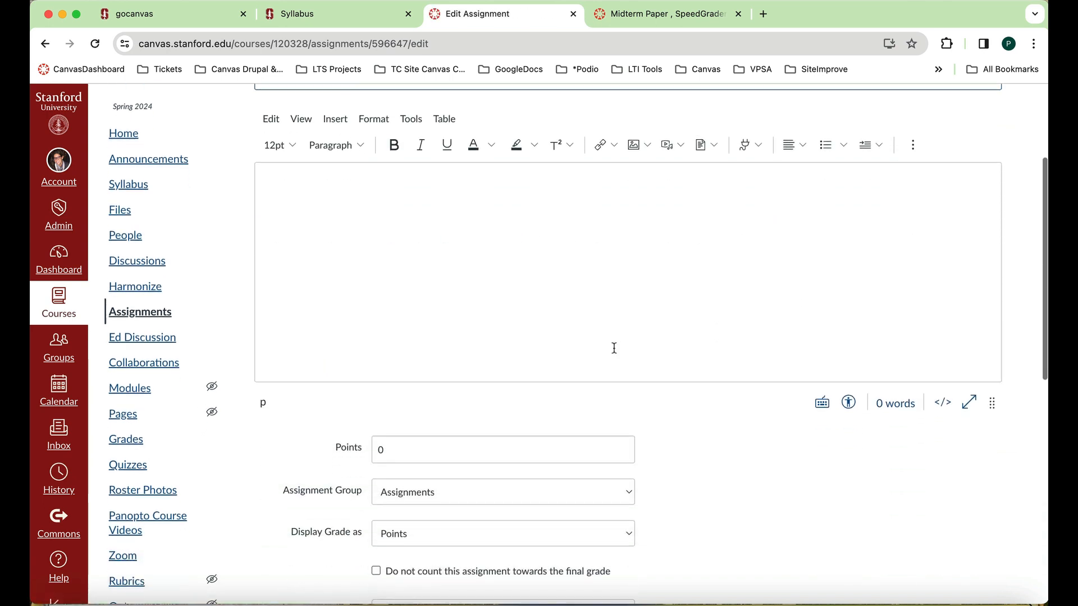
{"action": "scroll", "coordinate": [614, 348], "scroll_direction": "up", "scroll_amount": 4}
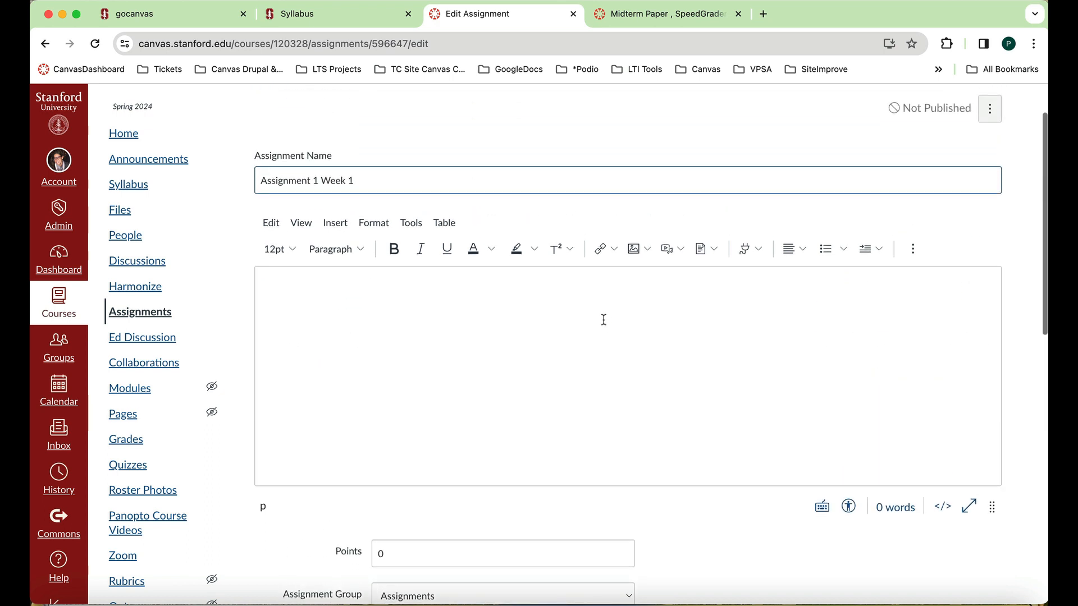
{"action": "left_click", "coordinate": [603, 320]}
{"action": "type", "text": "Assignment 1 Week 1"}
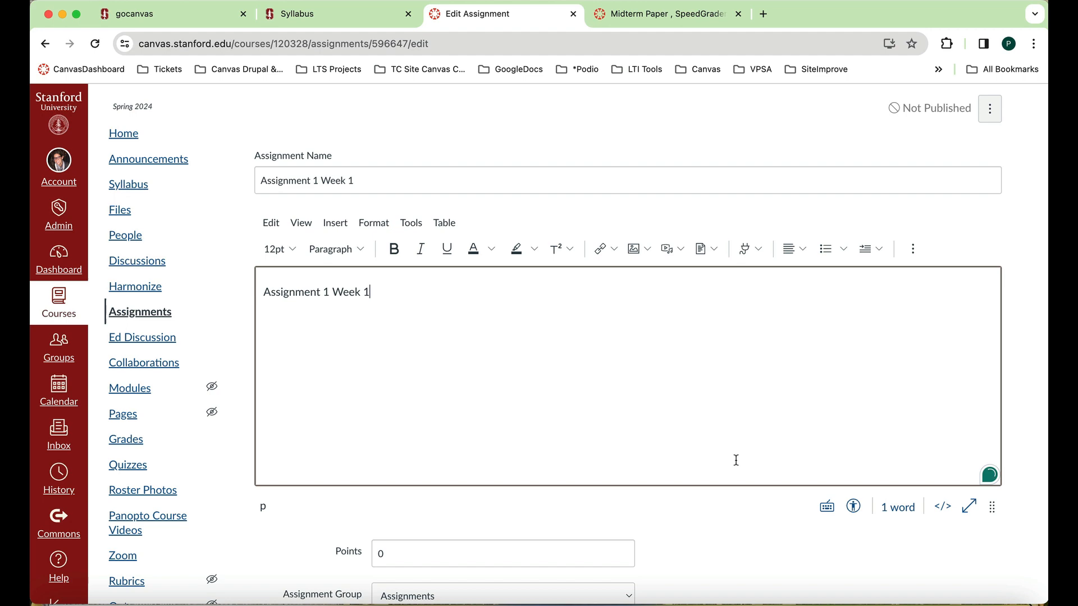
{"action": "scroll", "coordinate": [736, 461], "scroll_direction": "down", "scroll_amount": 10}
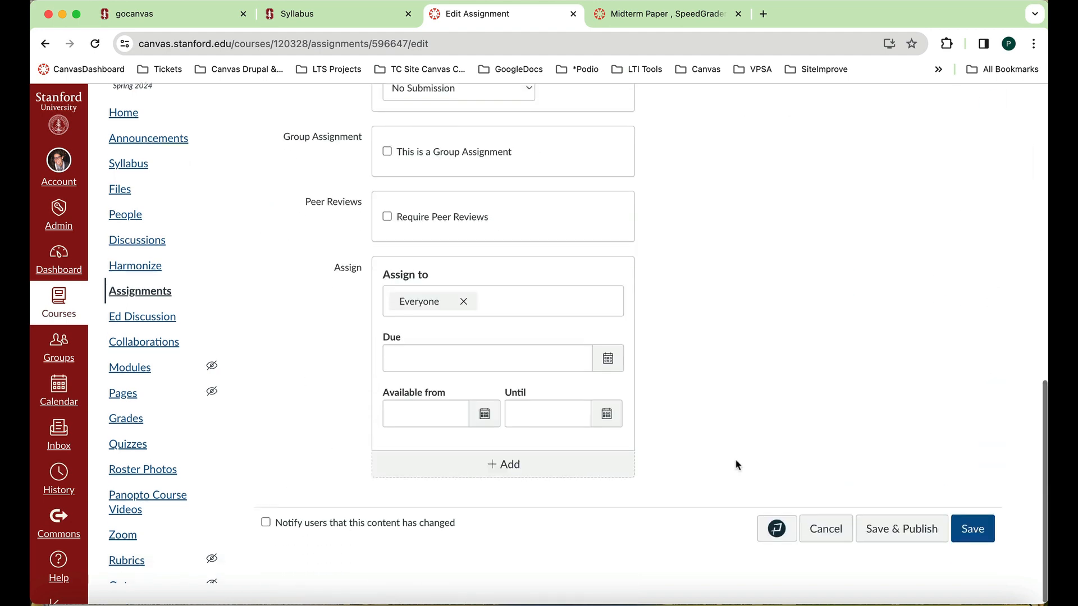
{"action": "left_click", "coordinate": [911, 548]}
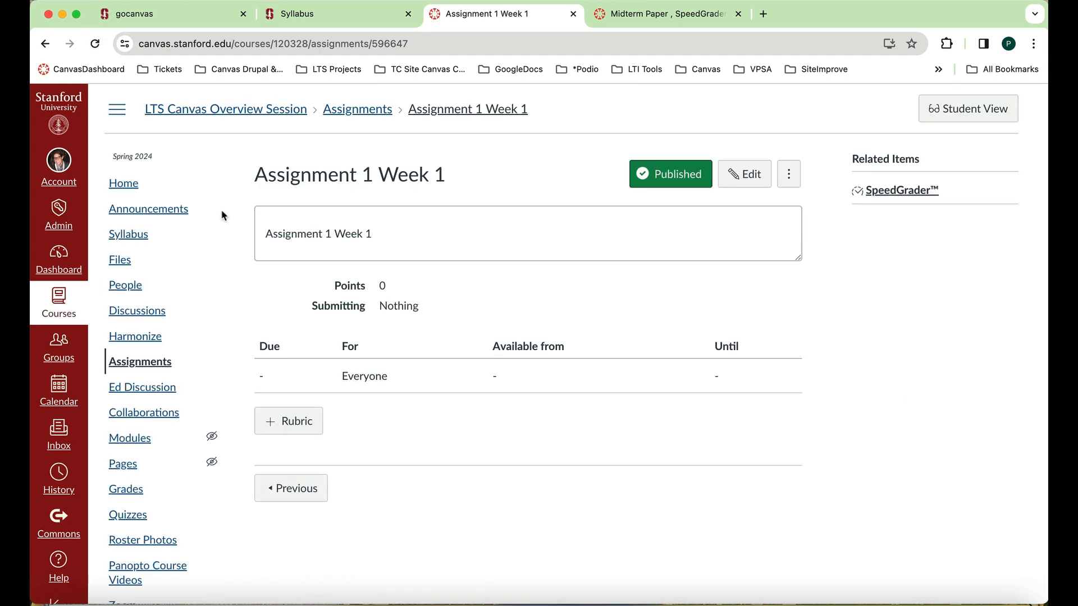
Add the existing discussion "How was winter break?" as an item in the "Welcome to Spring 2024" module
{"action": "left_click", "coordinate": [131, 442]}
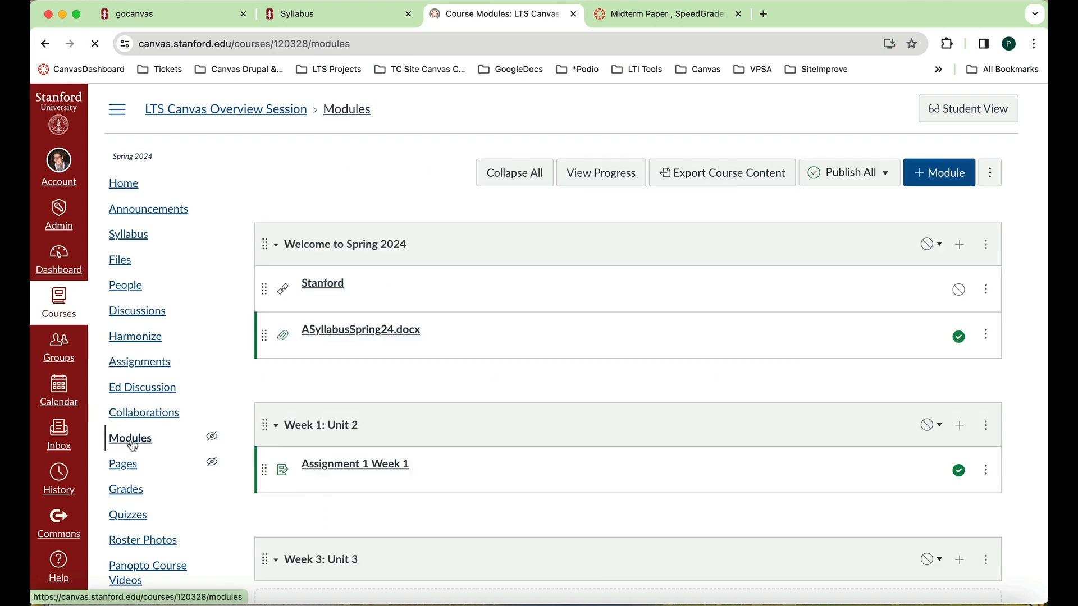
{"action": "scroll", "coordinate": [478, 444], "scroll_direction": "down", "scroll_amount": 3}
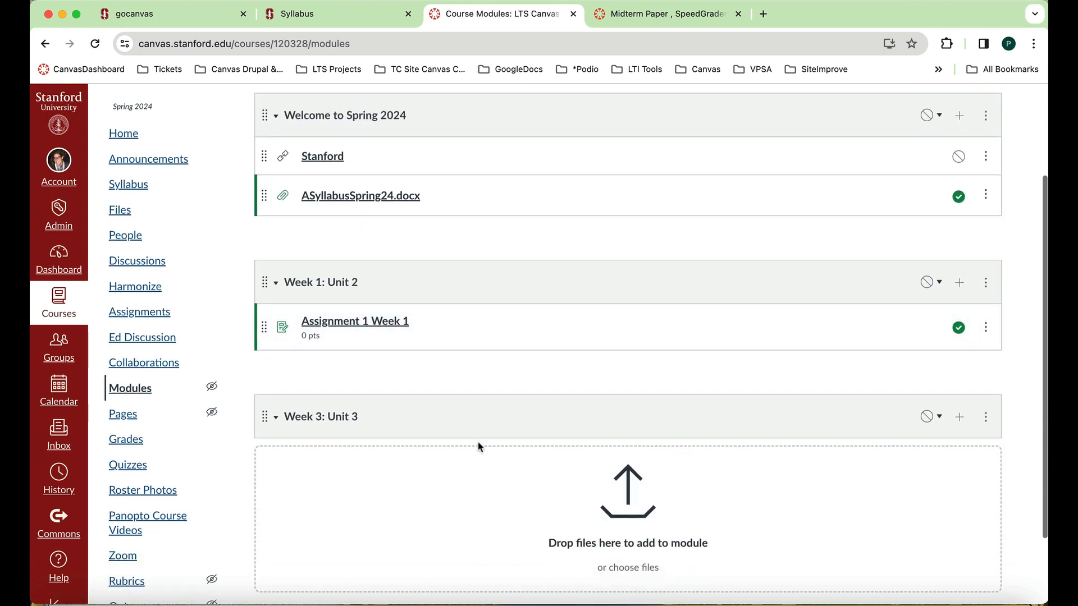
{"action": "scroll", "coordinate": [830, 344], "scroll_direction": "up", "scroll_amount": 3}
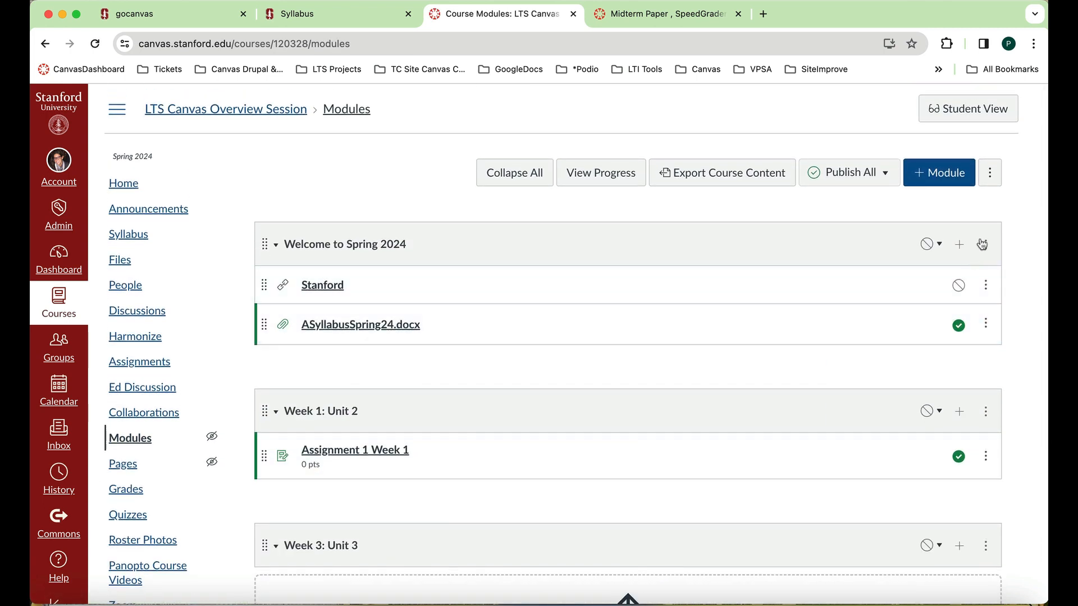
{"action": "left_click", "coordinate": [960, 245]}
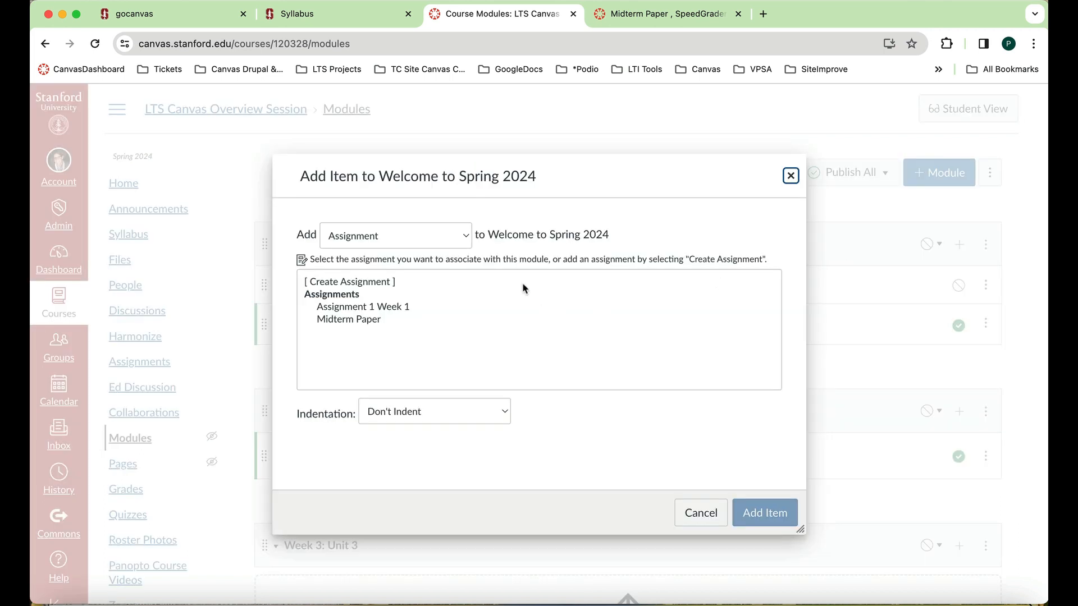
{"action": "left_click", "coordinate": [466, 235]}
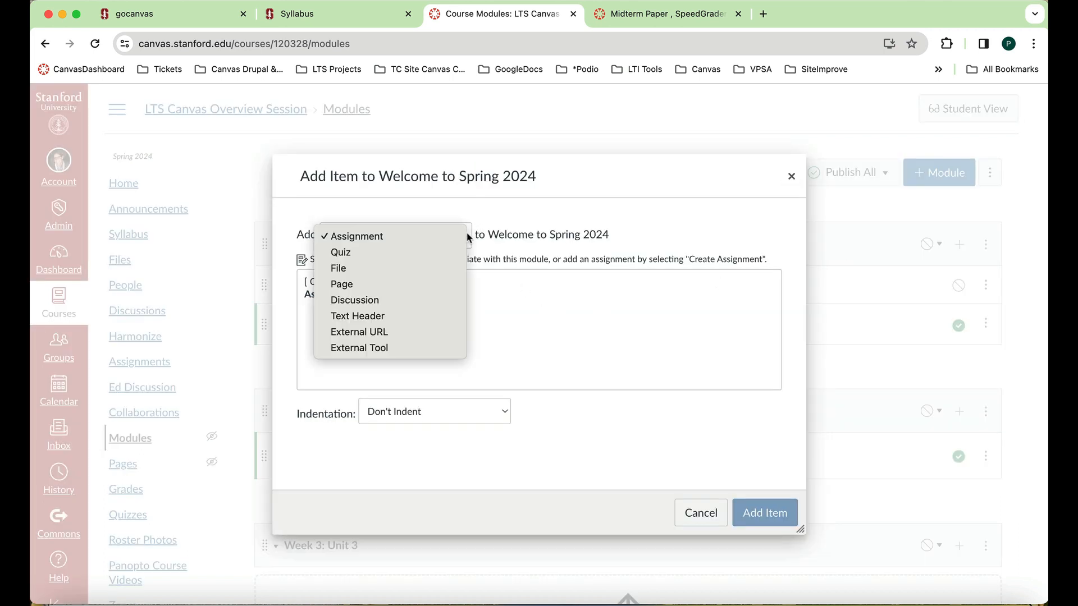
{"action": "left_click", "coordinate": [447, 306]}
{"action": "left_click", "coordinate": [401, 294]}
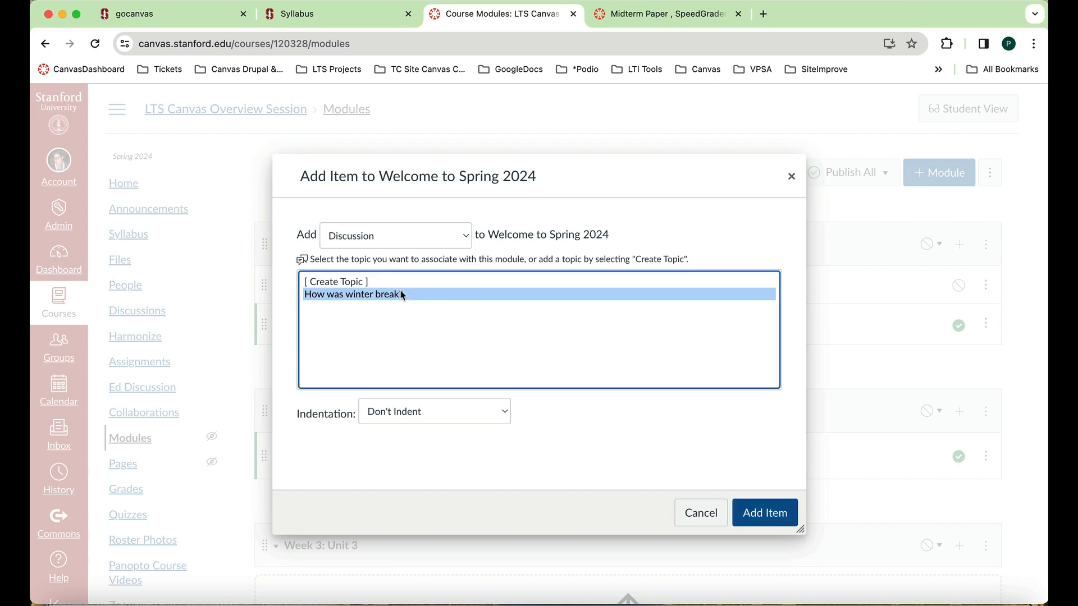
{"action": "left_click", "coordinate": [777, 515]}
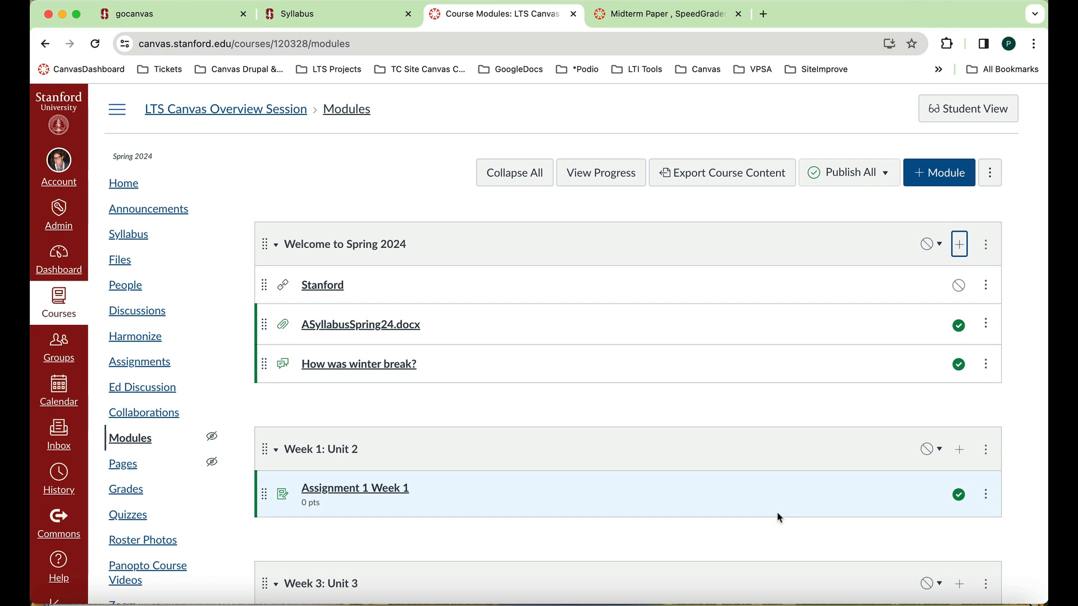
Publish the "Welcome to Spring 2024" module together with all its items and review its other publishing options
{"action": "scroll", "coordinate": [778, 517], "scroll_direction": "down", "scroll_amount": 3}
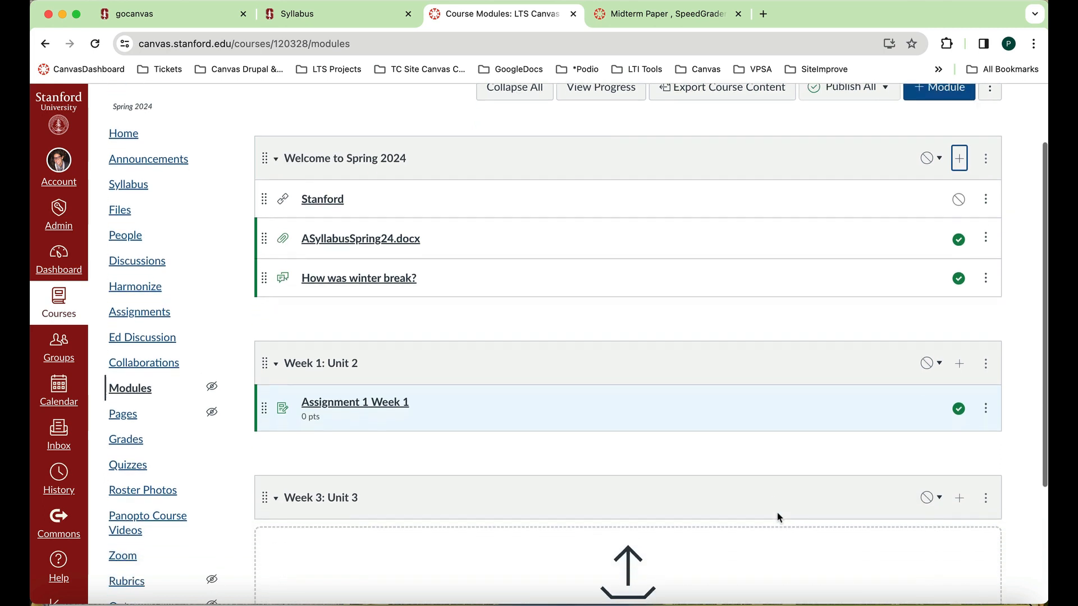
{"action": "scroll", "coordinate": [777, 517], "scroll_direction": "up", "scroll_amount": 3}
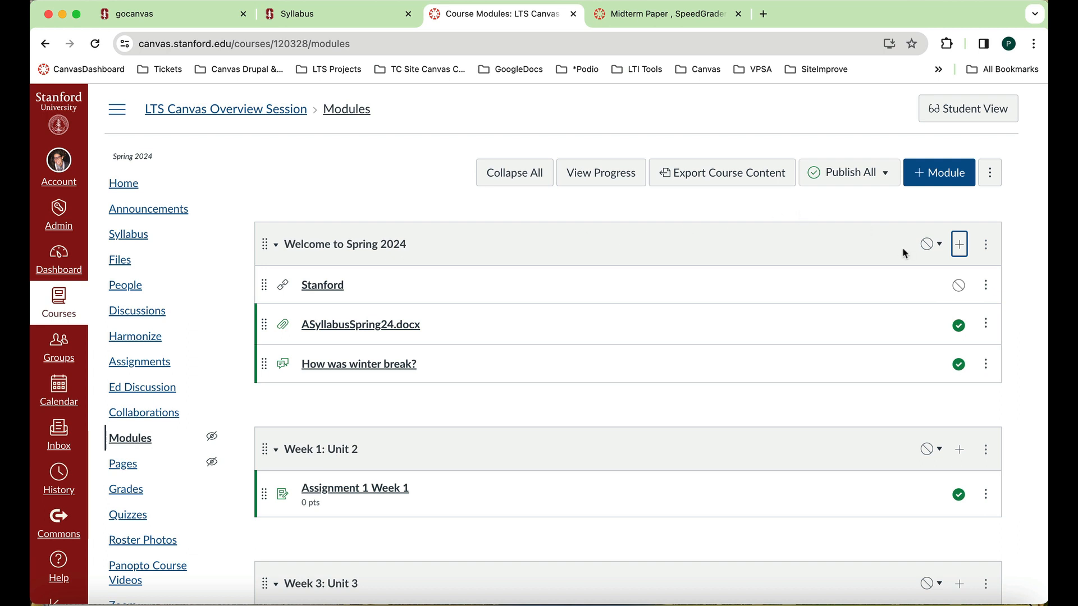
{"action": "left_click", "coordinate": [932, 246]}
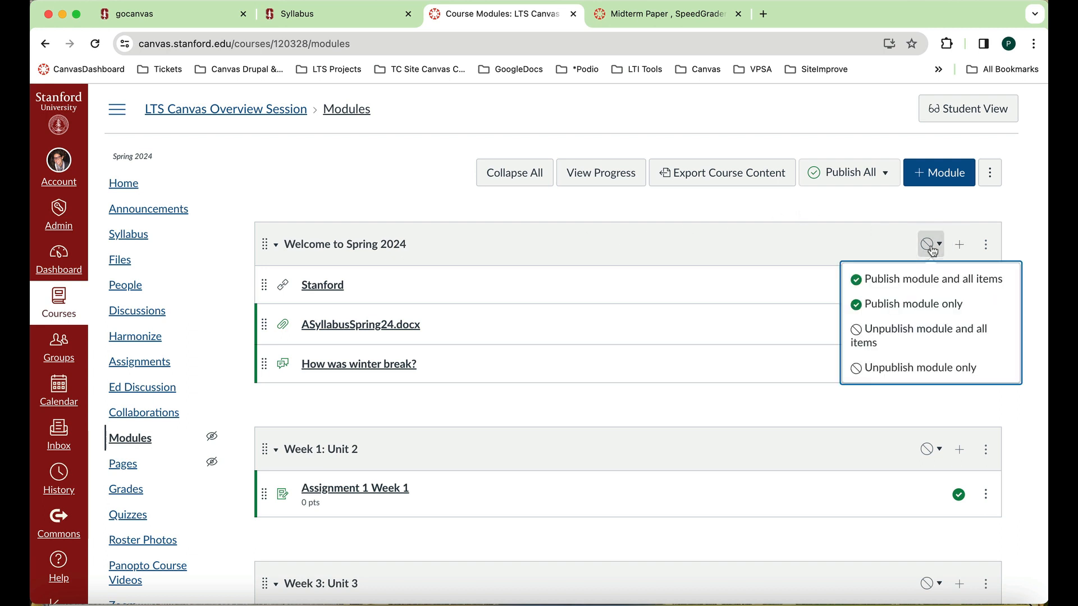
{"action": "left_click", "coordinate": [939, 279]}
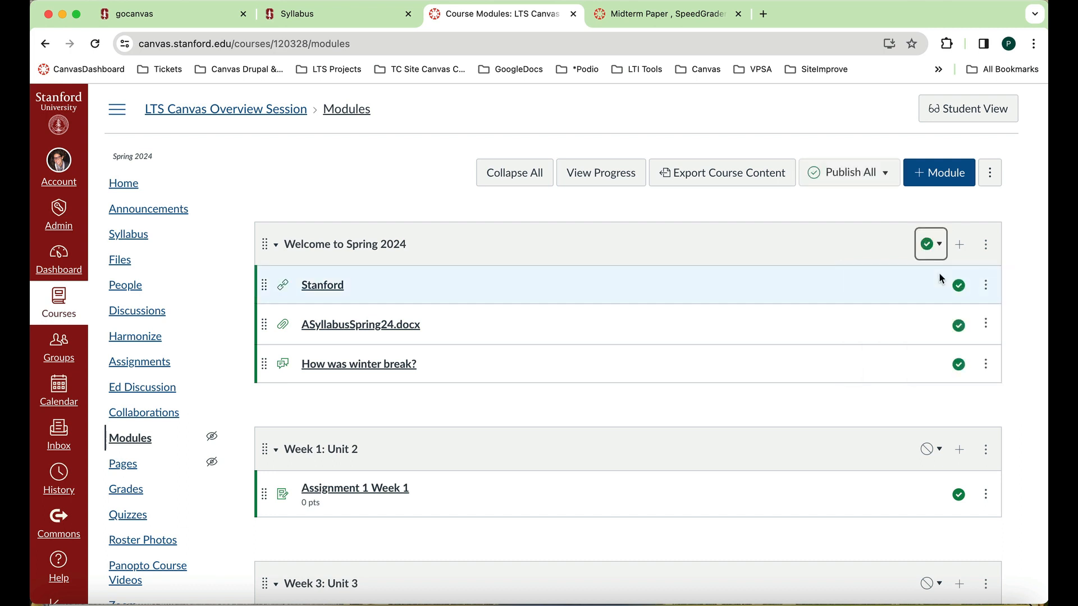
{"action": "left_click", "coordinate": [943, 245]}
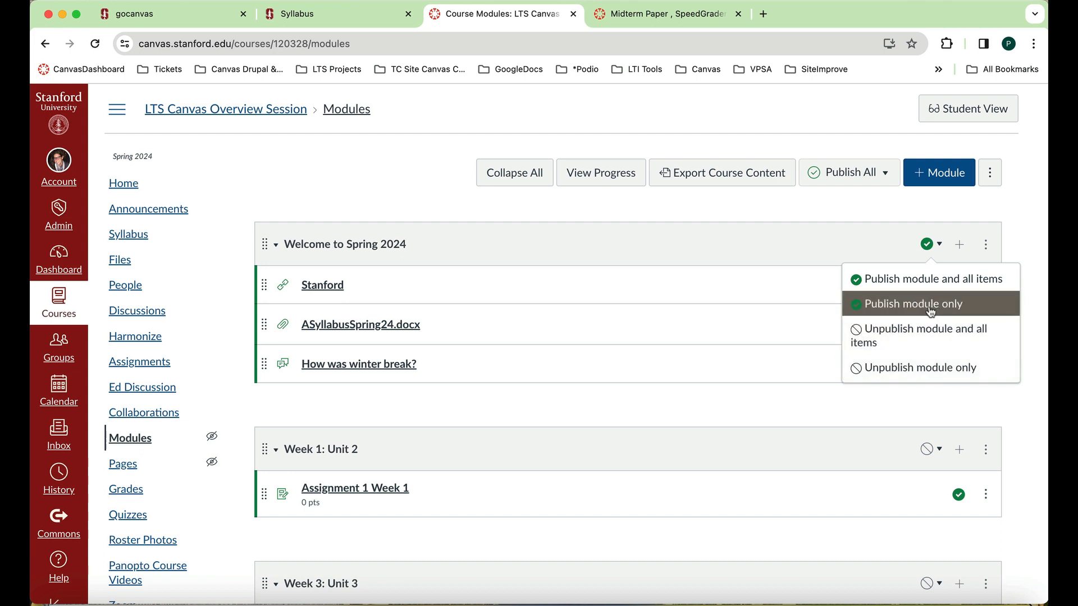
{"action": "left_click", "coordinate": [820, 234]}
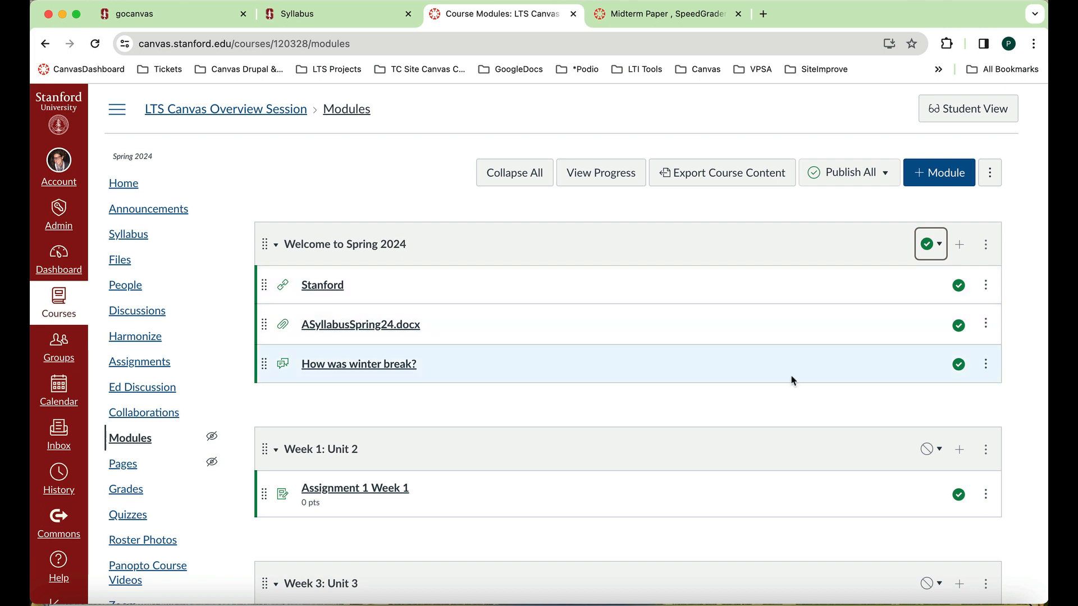
Set the course home page to display Course Modules and look over the resulting home page
{"action": "scroll", "coordinate": [791, 378], "scroll_direction": "down", "scroll_amount": 5}
{"action": "scroll", "coordinate": [792, 381], "scroll_direction": "up", "scroll_amount": 5}
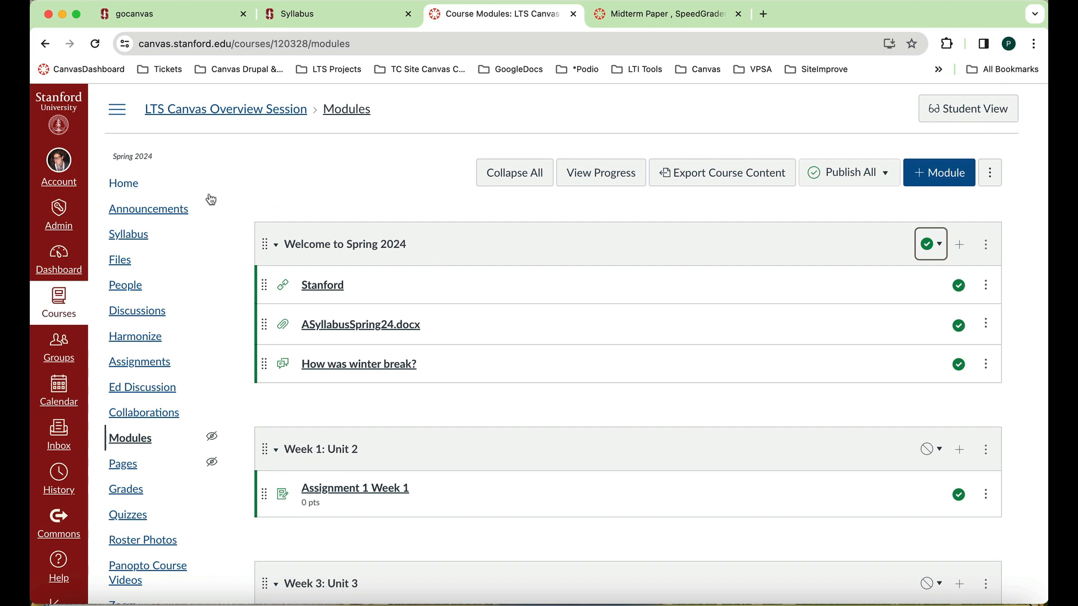
{"action": "left_click", "coordinate": [133, 186]}
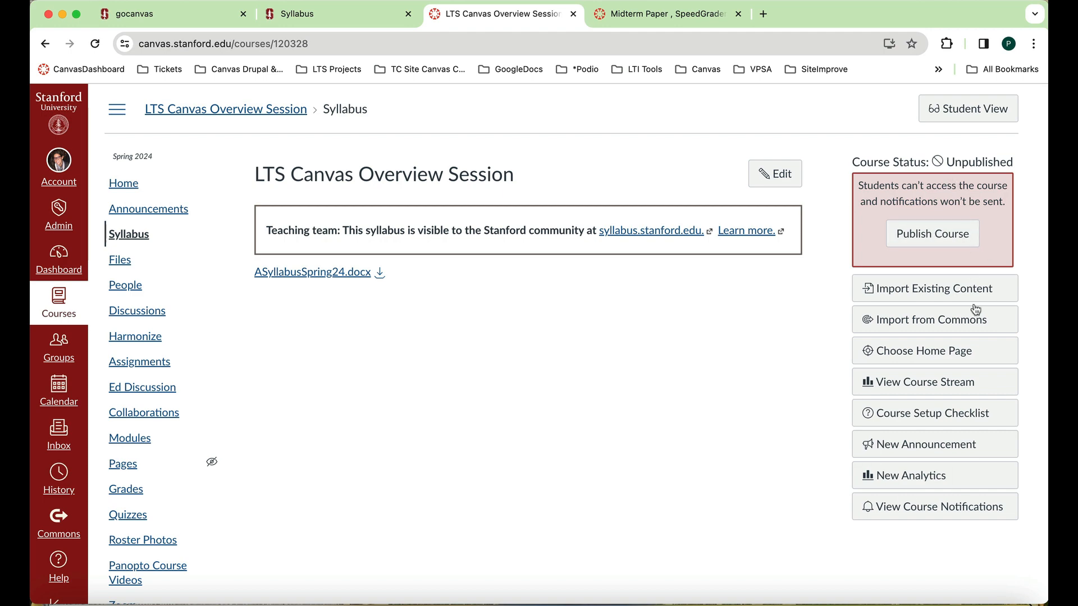
{"action": "left_click", "coordinate": [932, 358]}
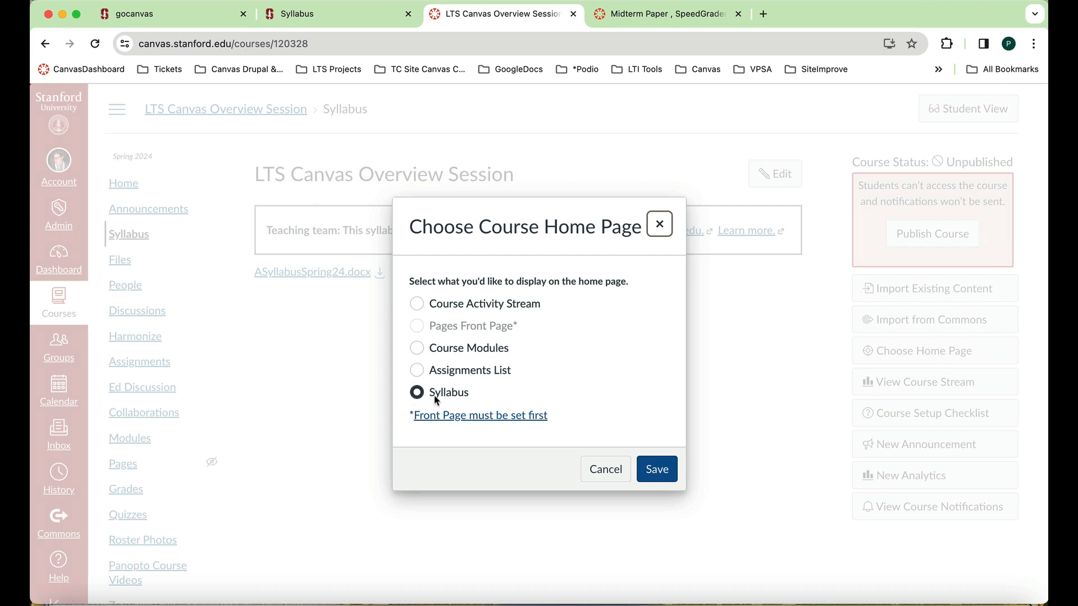
{"action": "left_click", "coordinate": [417, 349]}
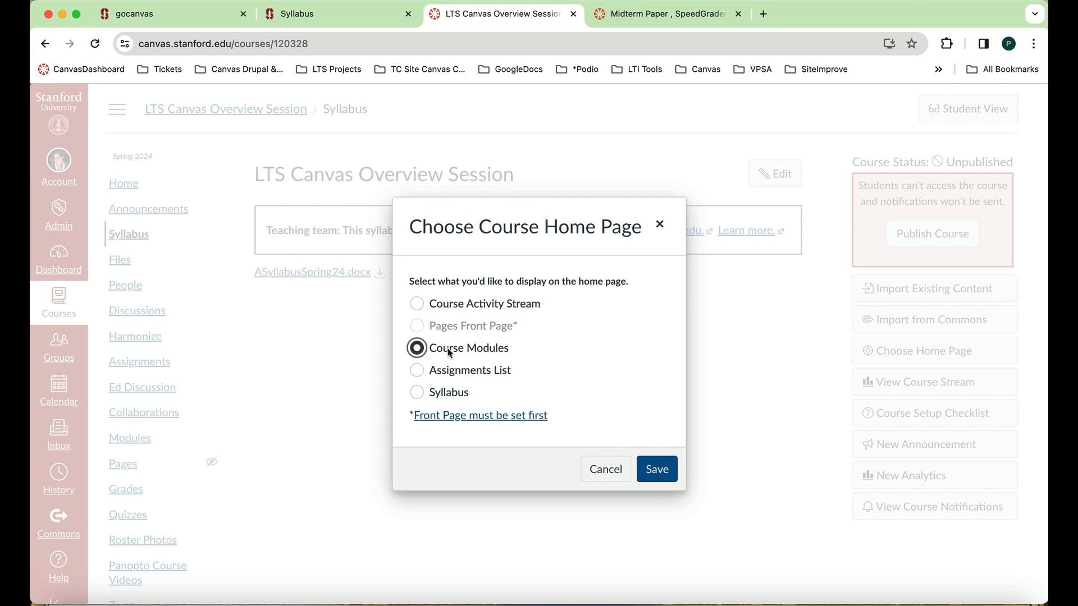
{"action": "left_click", "coordinate": [659, 477]}
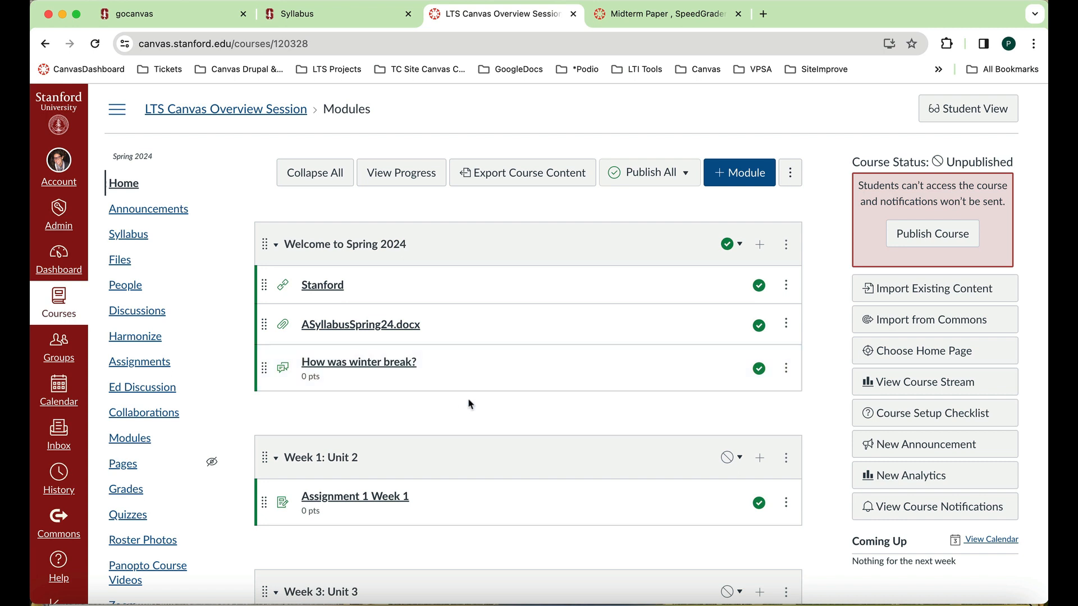
{"action": "scroll", "coordinate": [471, 404], "scroll_direction": "down", "scroll_amount": 5}
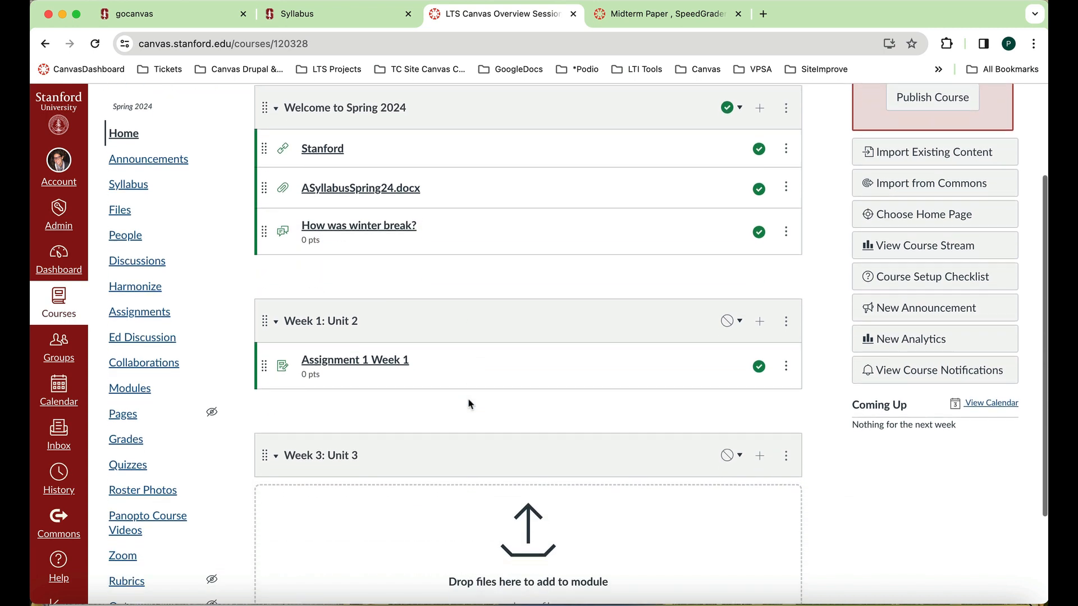
{"action": "scroll", "coordinate": [471, 404], "scroll_direction": "up", "scroll_amount": 3}
{"action": "scroll", "coordinate": [470, 404], "scroll_direction": "up", "scroll_amount": 4}
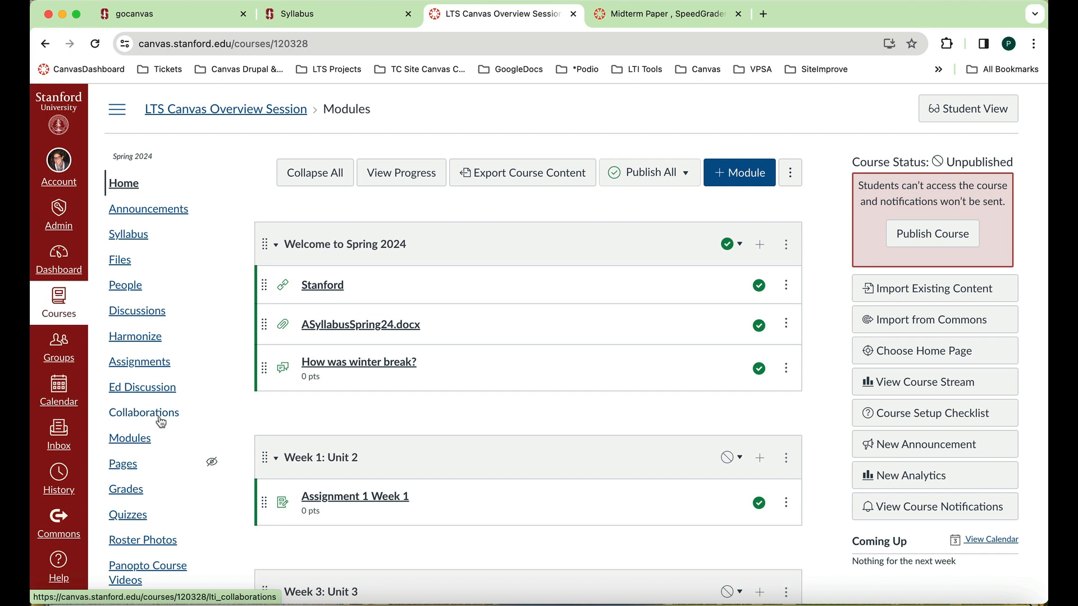
Open the navigation section of the course settings and examine which course menu items are shown to or hidden from students
{"action": "scroll", "coordinate": [209, 455], "scroll_direction": "down", "scroll_amount": 4}
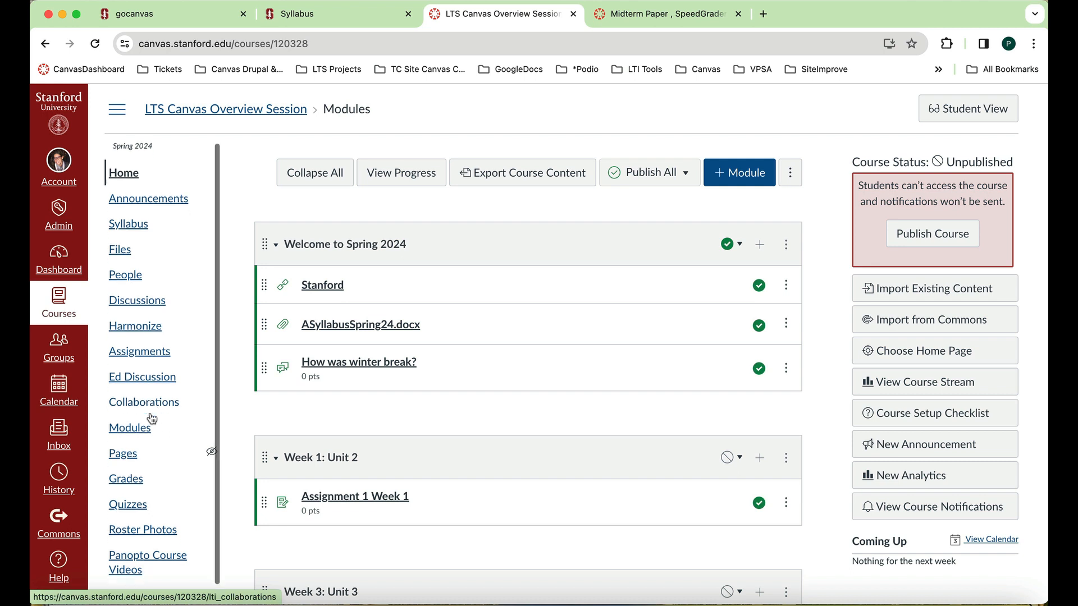
{"action": "left_click", "coordinate": [137, 593]}
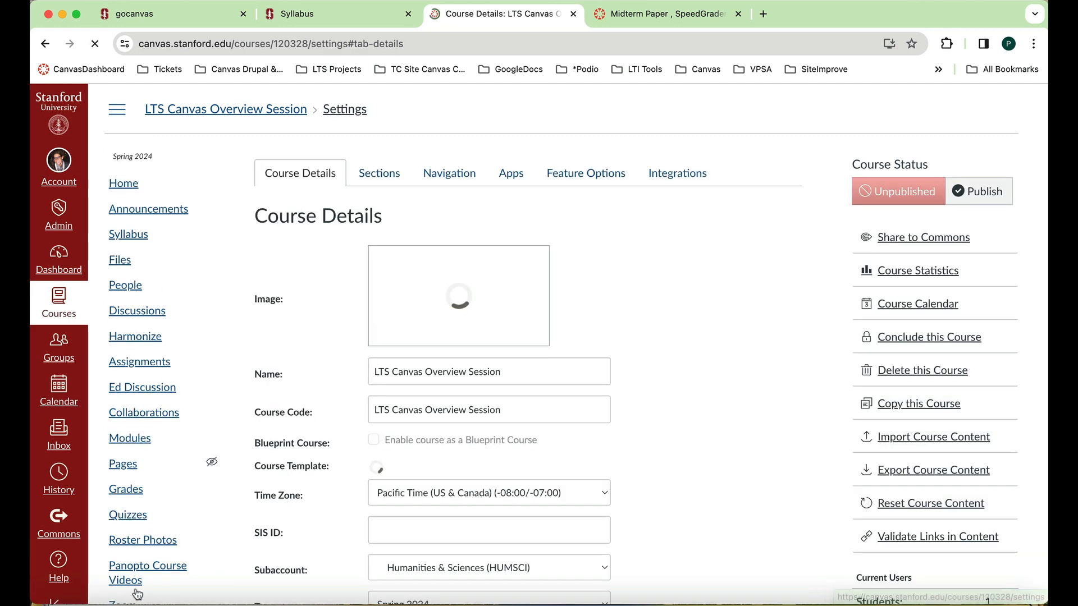
{"action": "left_click", "coordinate": [460, 175]}
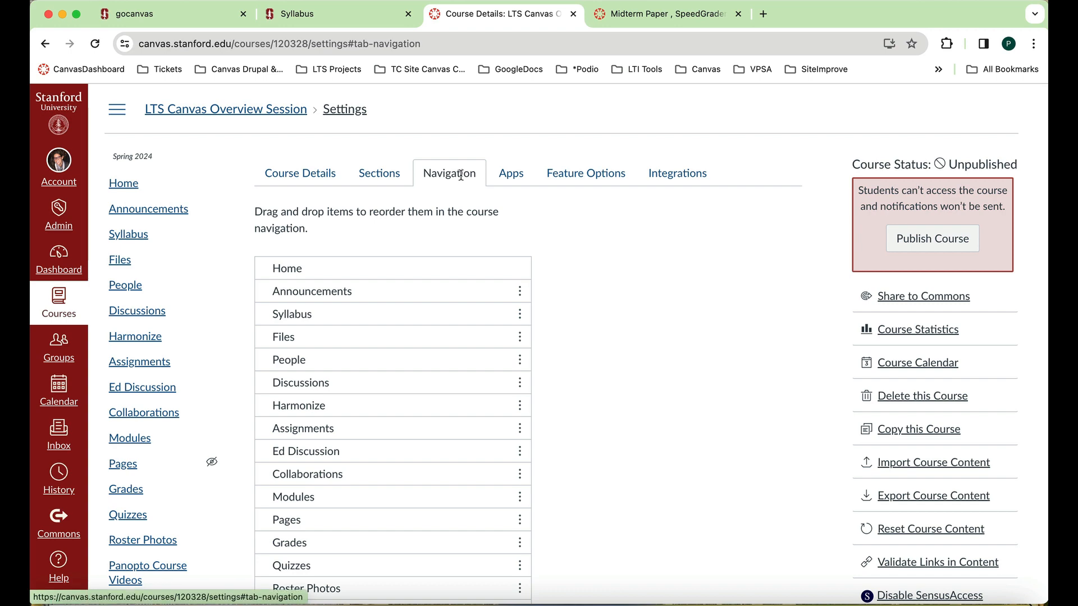
{"action": "scroll", "coordinate": [465, 229], "scroll_direction": "down", "scroll_amount": 5}
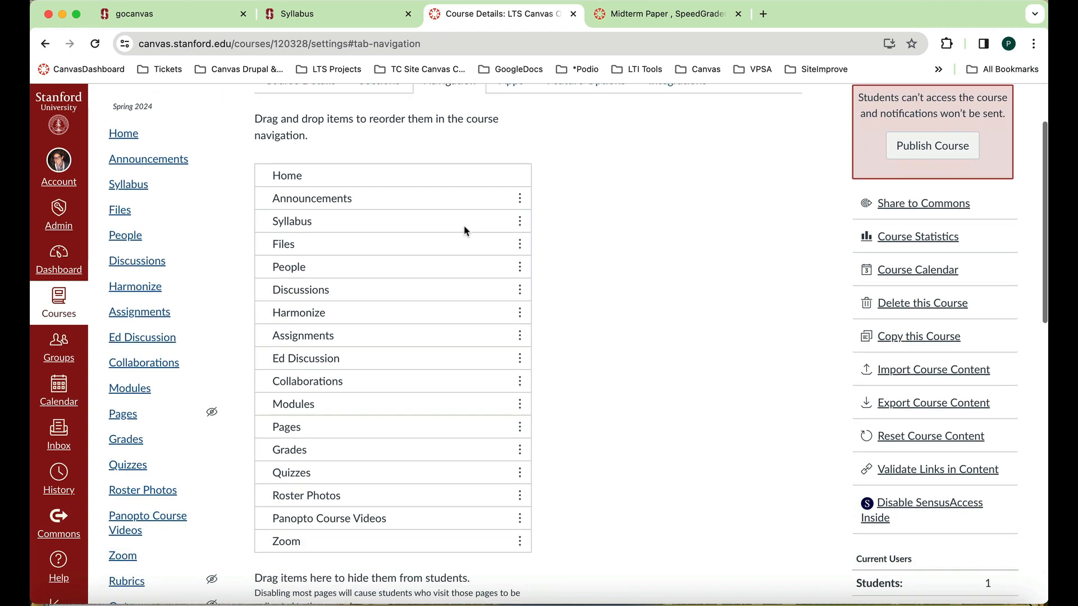
{"action": "scroll", "coordinate": [466, 231], "scroll_direction": "down", "scroll_amount": 2}
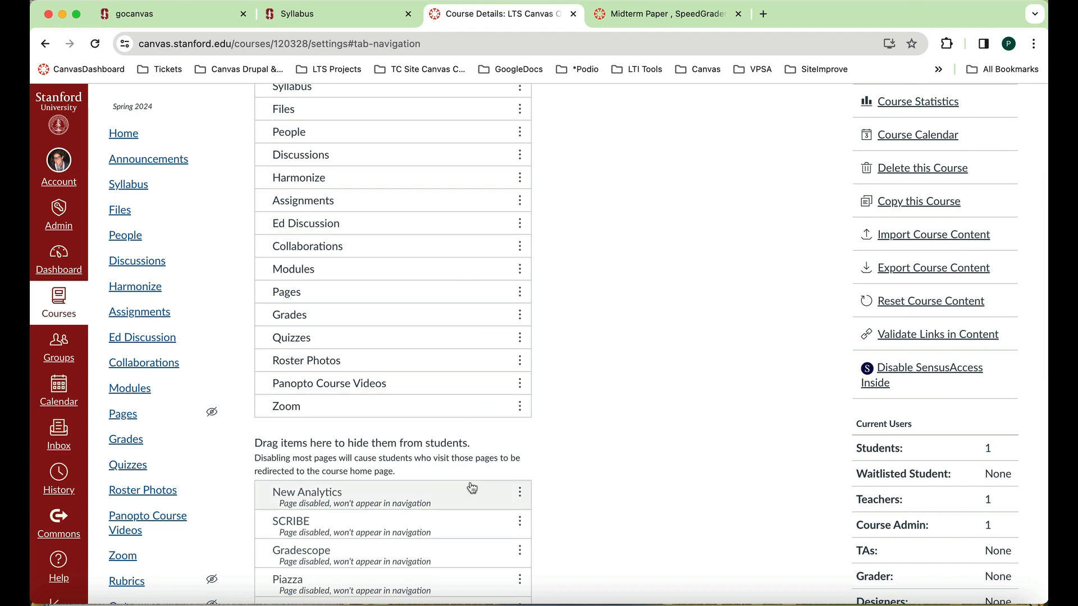
{"action": "scroll", "coordinate": [470, 488], "scroll_direction": "down", "scroll_amount": 1}
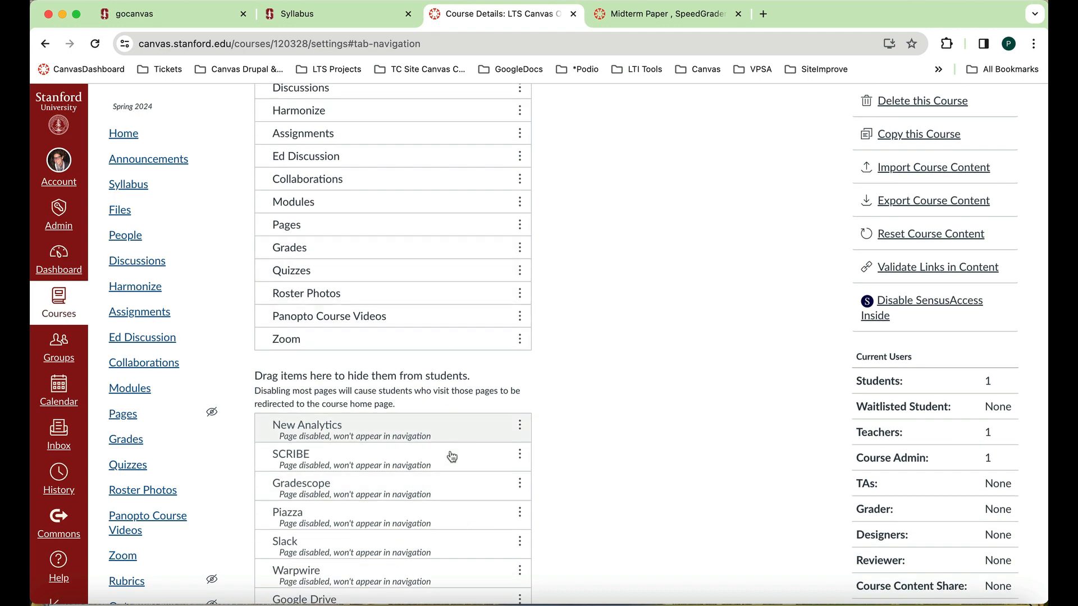
{"action": "scroll", "coordinate": [452, 470], "scroll_direction": "down", "scroll_amount": 4}
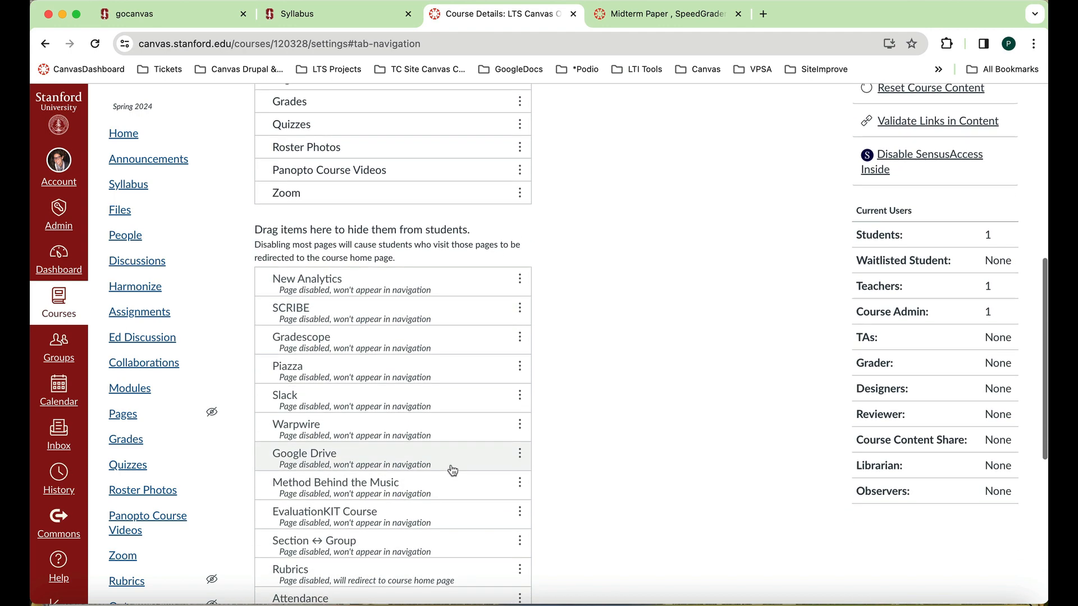
{"action": "scroll", "coordinate": [452, 471], "scroll_direction": "up", "scroll_amount": 6}
{"action": "scroll", "coordinate": [452, 470], "scroll_direction": "up", "scroll_amount": 5}
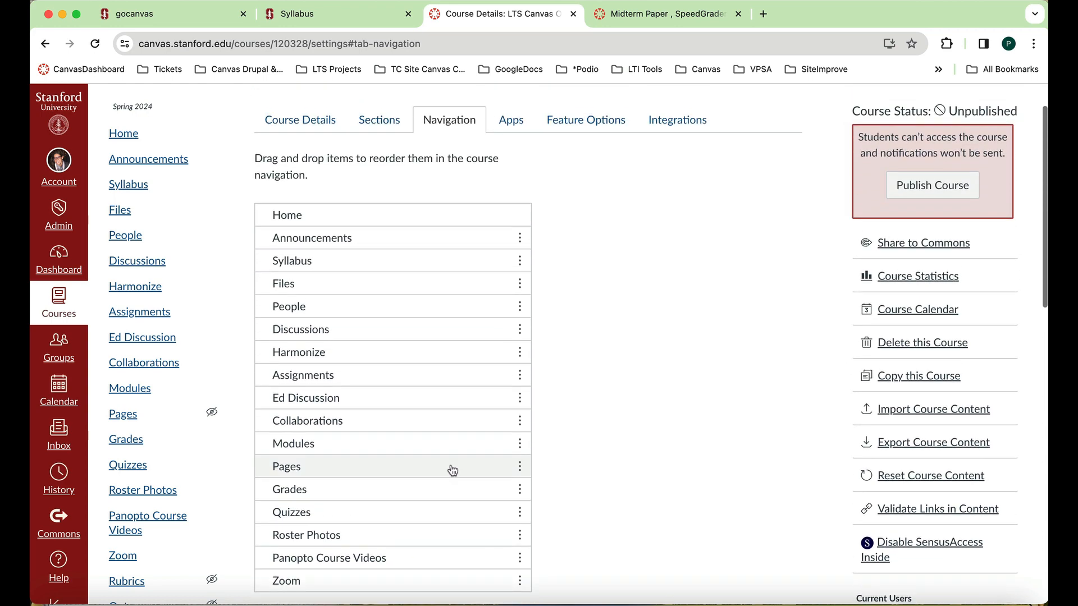
{"action": "scroll", "coordinate": [453, 471], "scroll_direction": "down", "scroll_amount": 15}
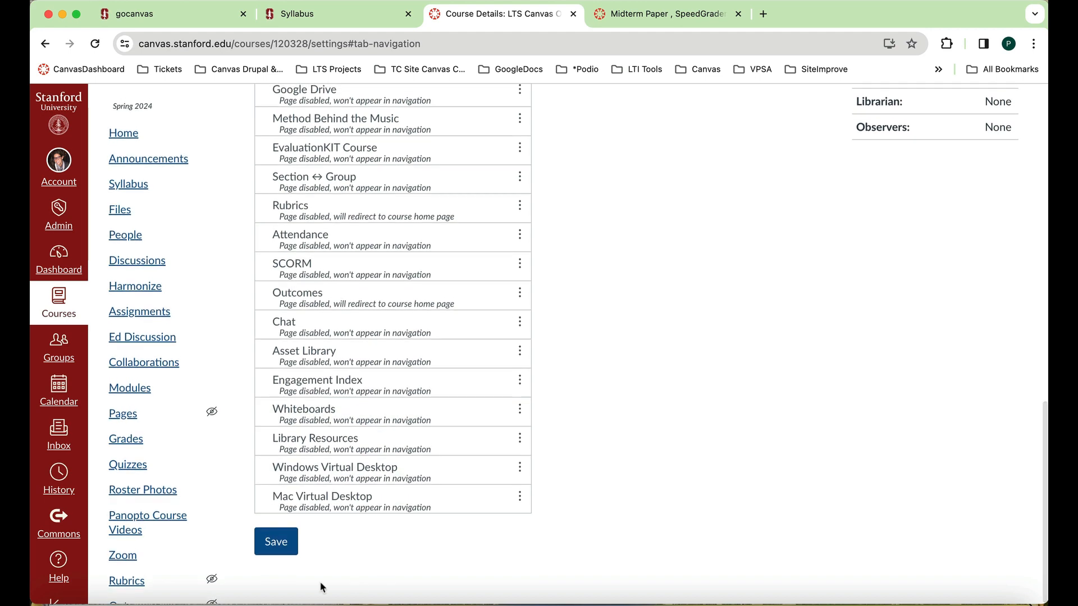
Save the course navigation settings and open the Panopto Course Videos page of the course
{"action": "left_click", "coordinate": [273, 549]}
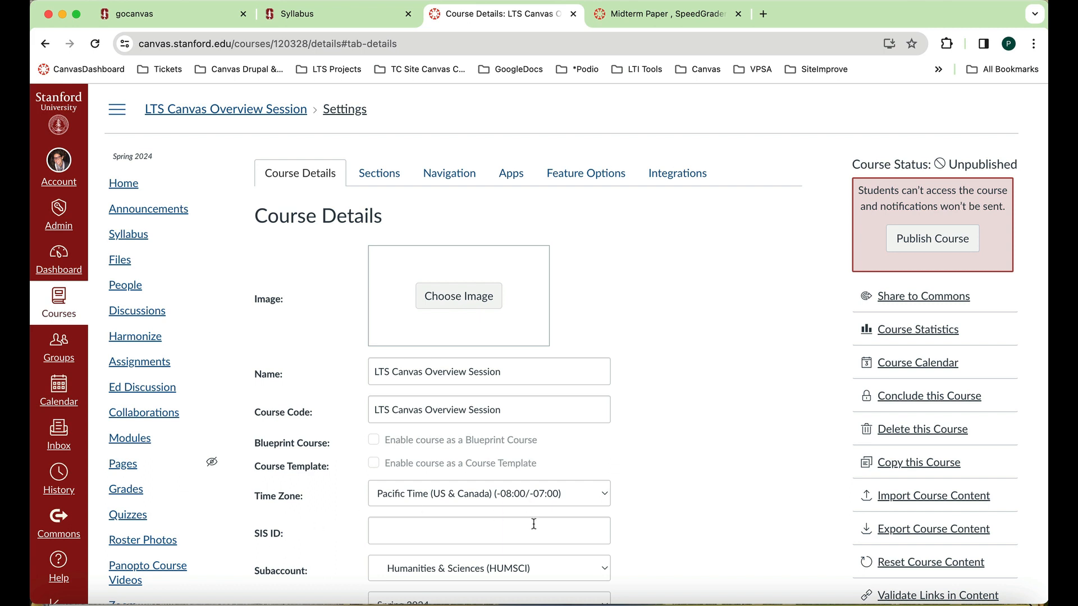
{"action": "scroll", "coordinate": [172, 422], "scroll_direction": "down", "scroll_amount": 1}
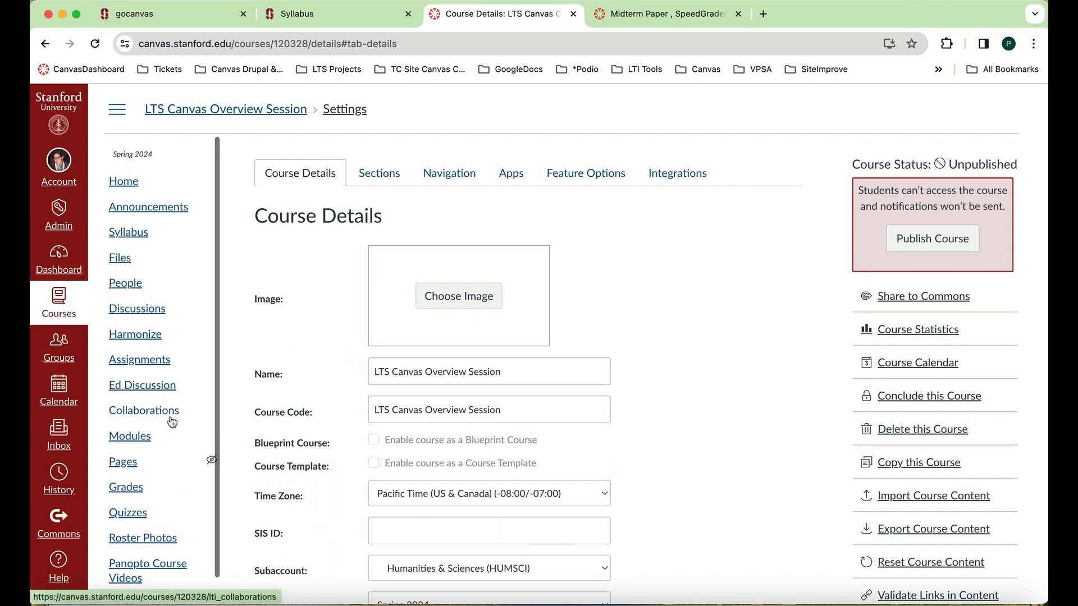
{"action": "scroll", "coordinate": [171, 422], "scroll_direction": "down", "scroll_amount": 3}
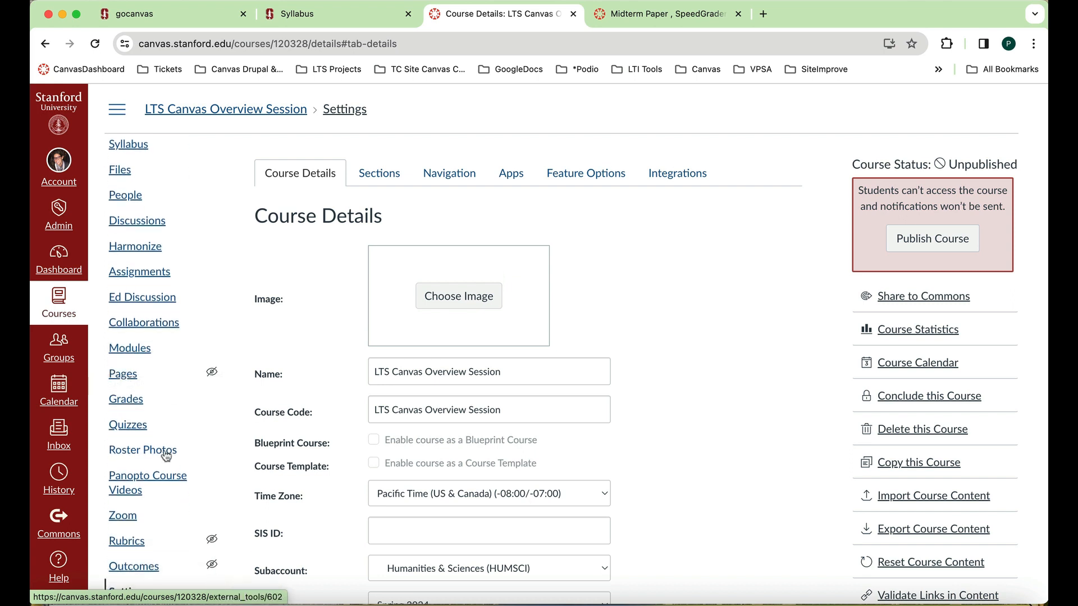
{"action": "left_click", "coordinate": [131, 484]}
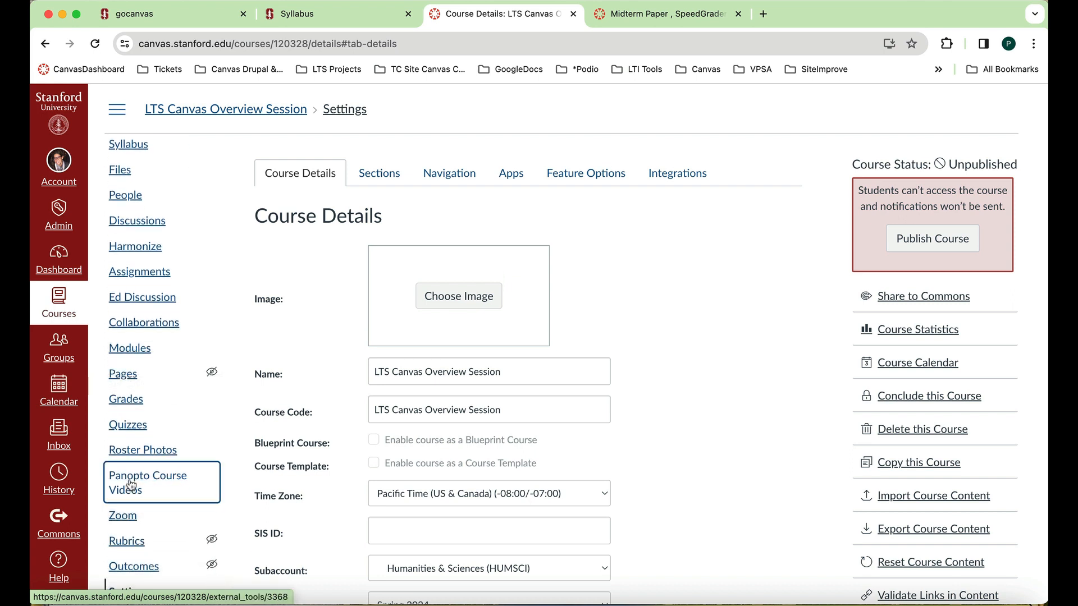
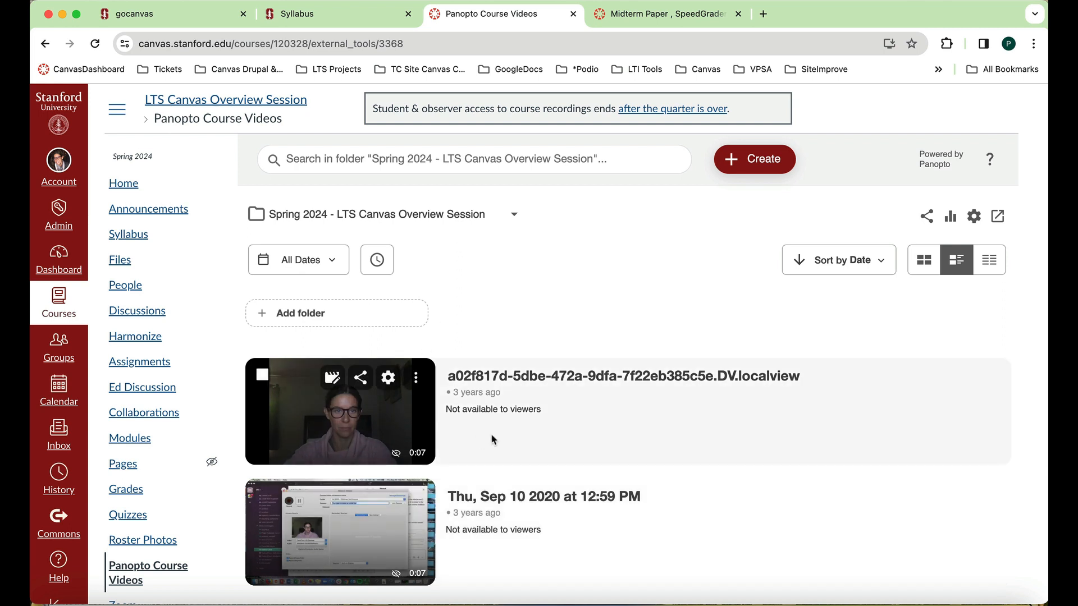
Open the course's Zoom page and examine the settings for scheduling a new meeting
{"action": "scroll", "coordinate": [191, 446], "scroll_direction": "down", "scroll_amount": 3}
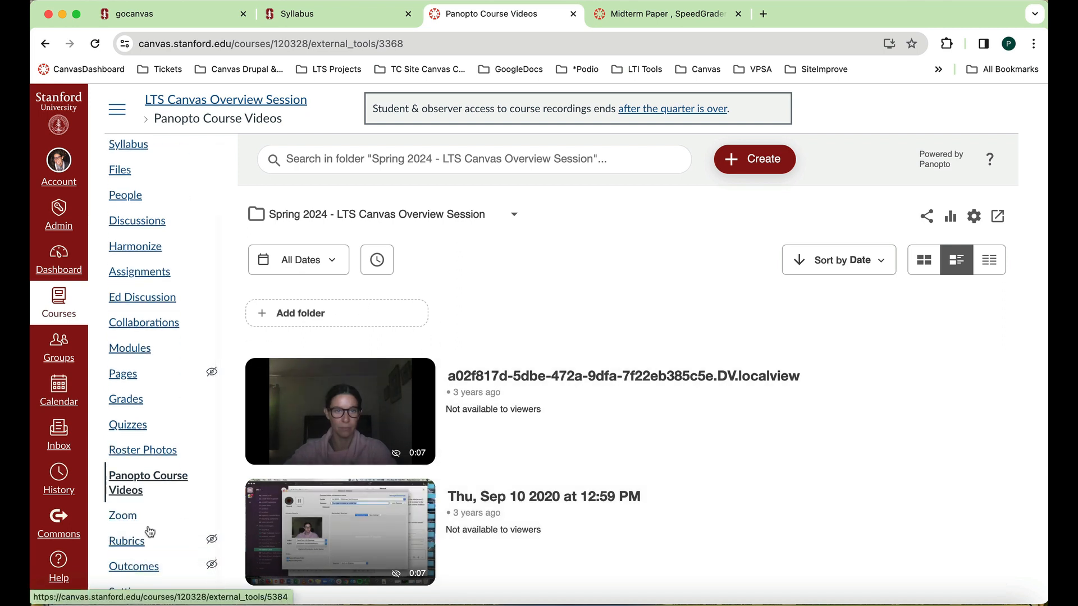
{"action": "left_click", "coordinate": [125, 516]}
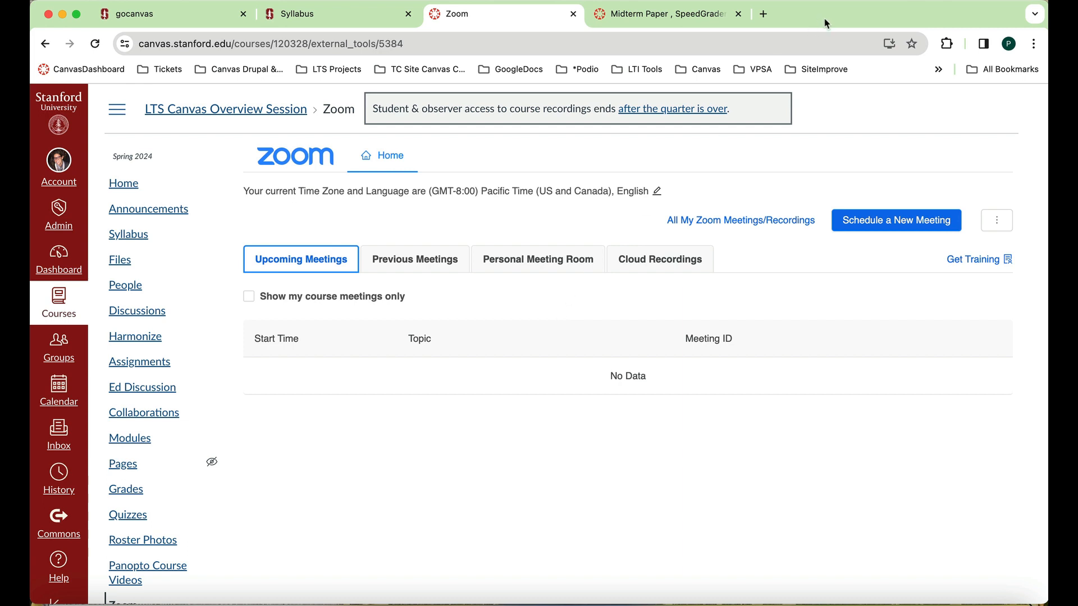
{"action": "left_click", "coordinate": [880, 223]}
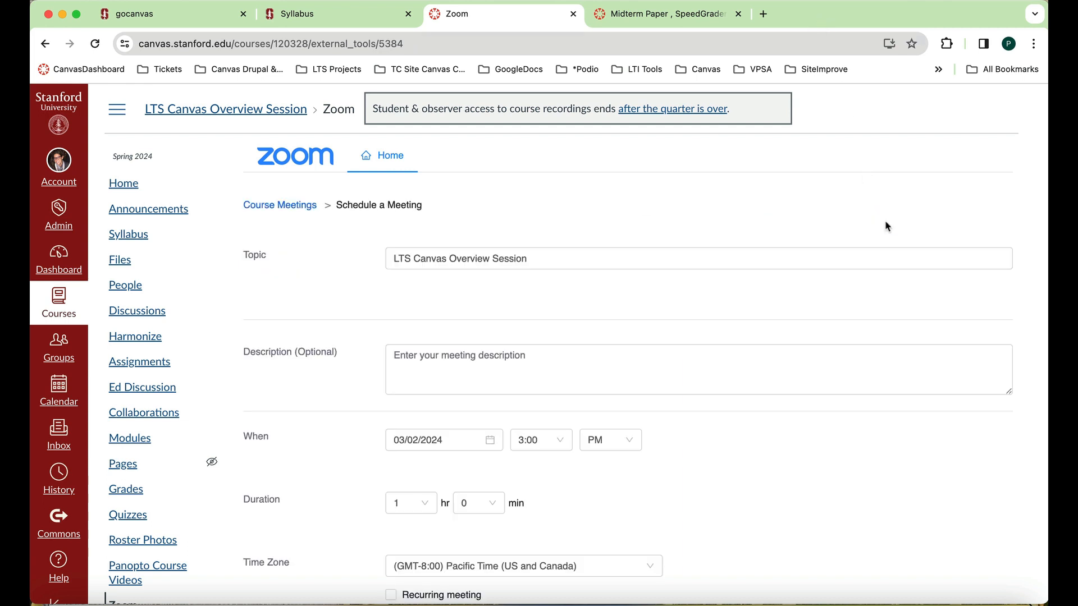
{"action": "scroll", "coordinate": [862, 282], "scroll_direction": "down", "scroll_amount": 5}
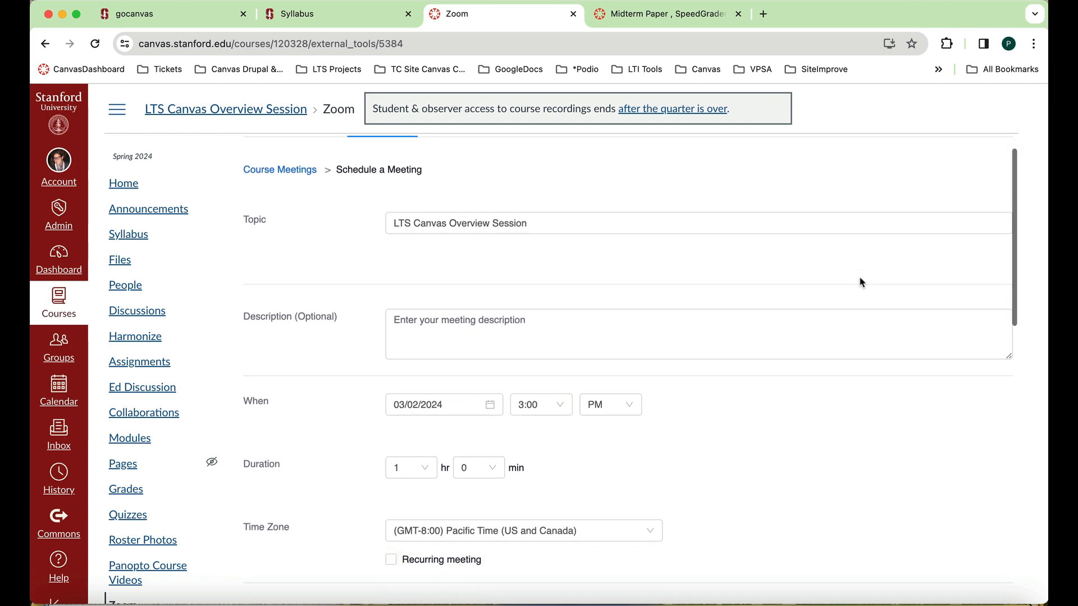
{"action": "scroll", "coordinate": [861, 283], "scroll_direction": "down", "scroll_amount": 4}
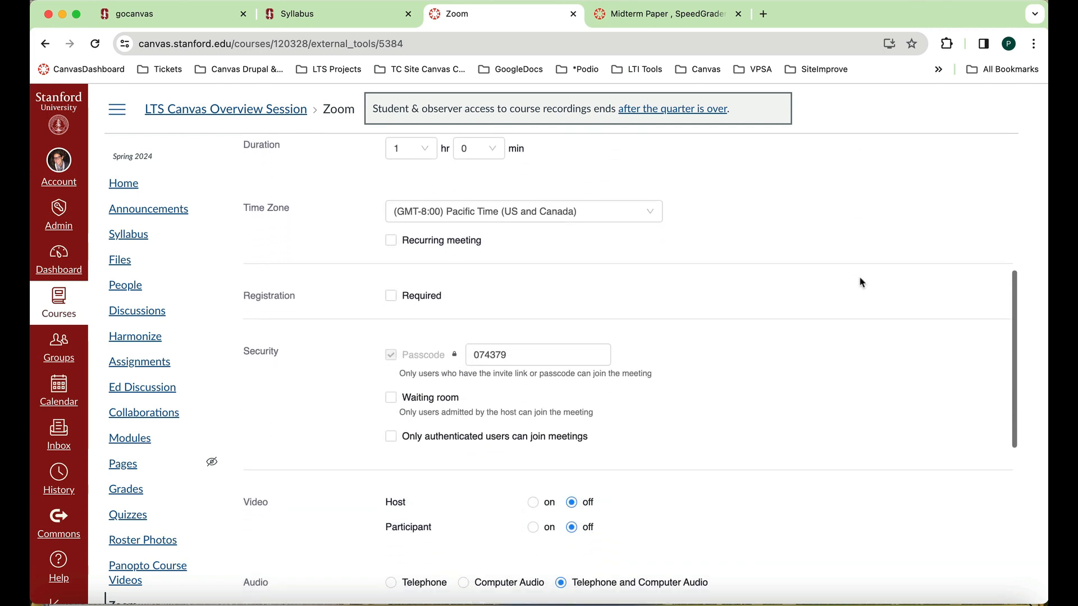
{"action": "scroll", "coordinate": [862, 282], "scroll_direction": "down", "scroll_amount": 3}
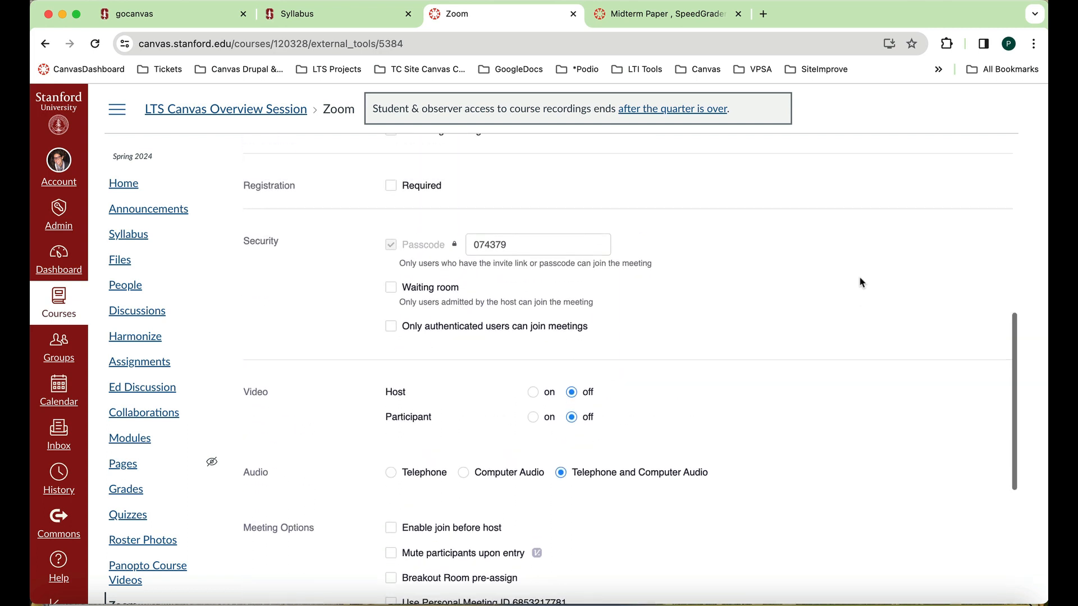
{"action": "scroll", "coordinate": [861, 282], "scroll_direction": "up", "scroll_amount": 1}
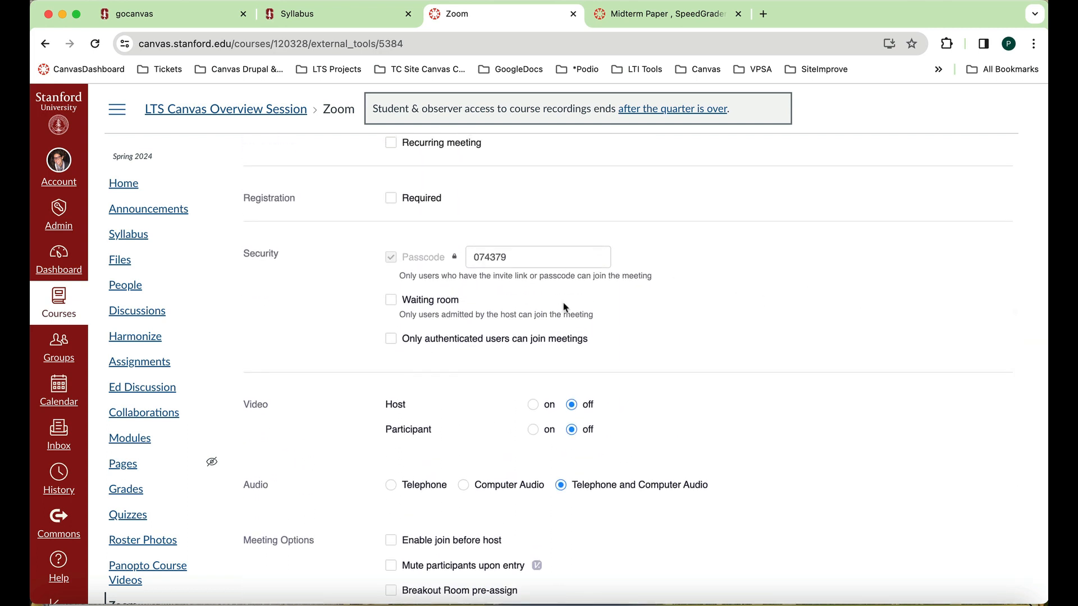
Restrict the new Zoom meeting to authenticated users, review the remaining meeting options, and leave for the course home page without saving
{"action": "left_click", "coordinate": [392, 339]}
{"action": "scroll", "coordinate": [547, 471], "scroll_direction": "down", "scroll_amount": 6}
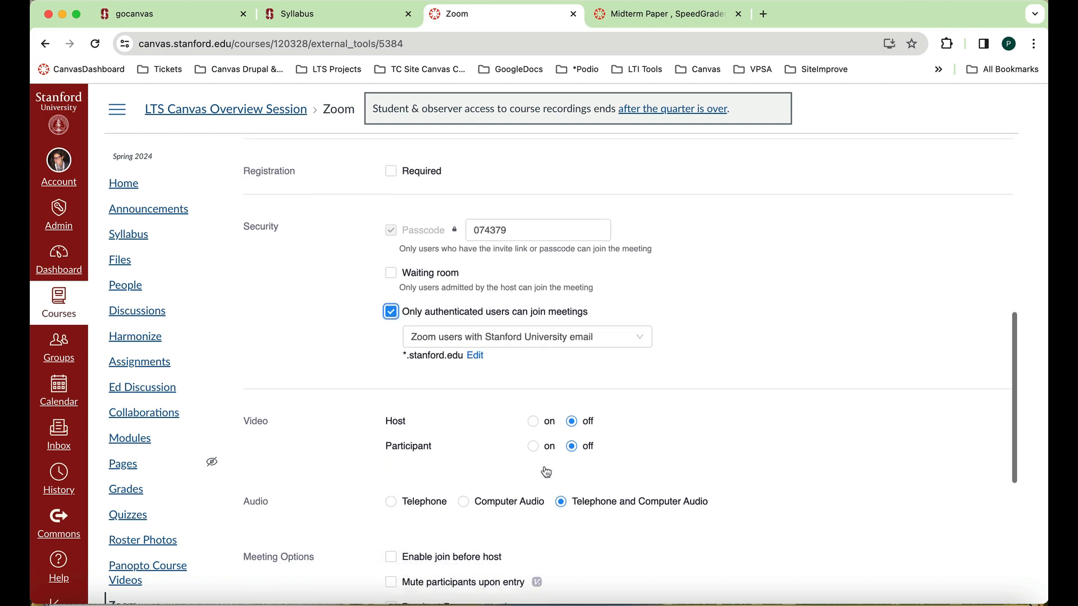
{"action": "scroll", "coordinate": [546, 471], "scroll_direction": "down", "scroll_amount": 1}
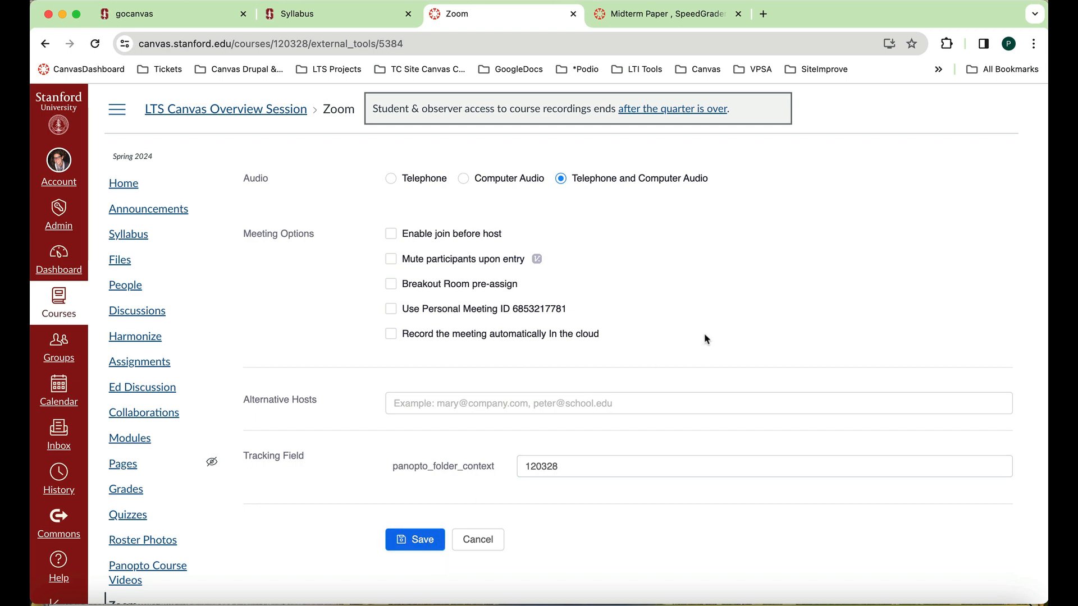
{"action": "scroll", "coordinate": [705, 340], "scroll_direction": "up", "scroll_amount": 15}
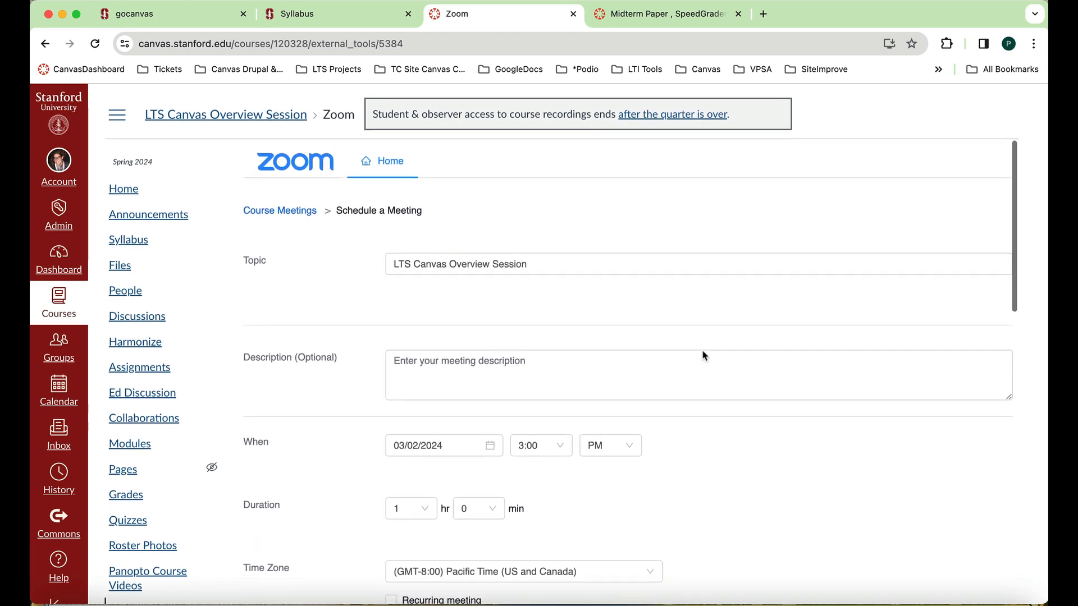
{"action": "left_click", "coordinate": [129, 186]}
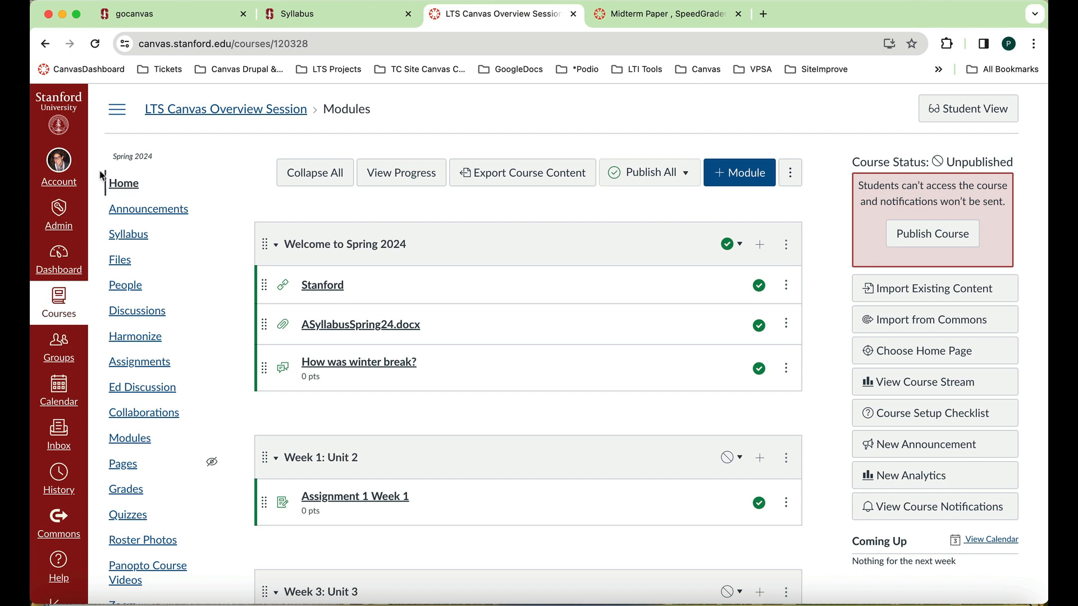
Make Slack visible to students by placing it between Grades and Quizzes in the course navigation settings, and save the change
{"action": "scroll", "coordinate": [146, 393], "scroll_direction": "down", "scroll_amount": 3}
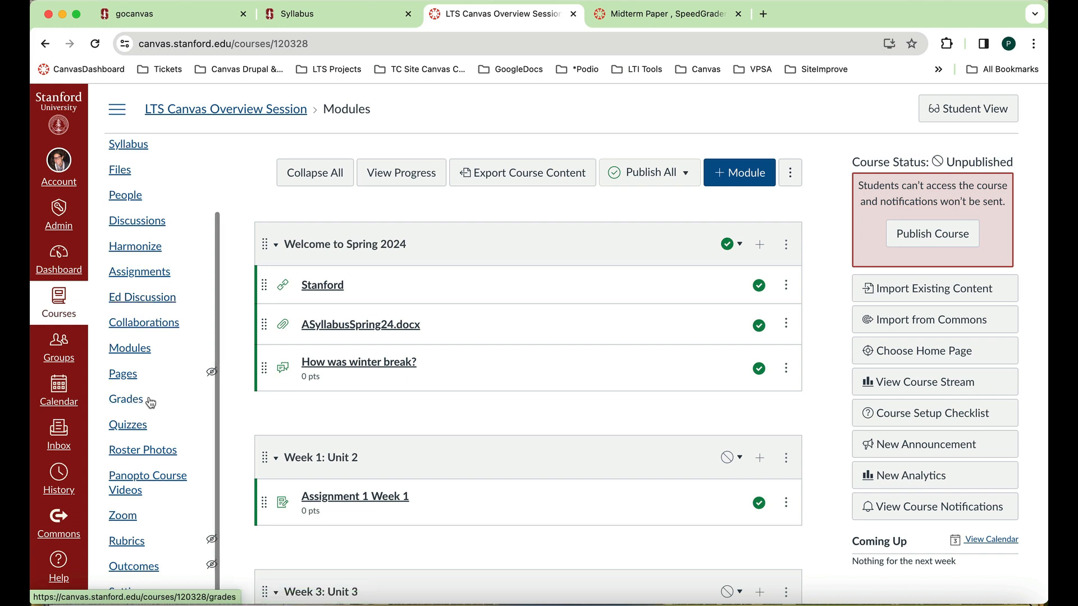
{"action": "left_click", "coordinate": [125, 592]}
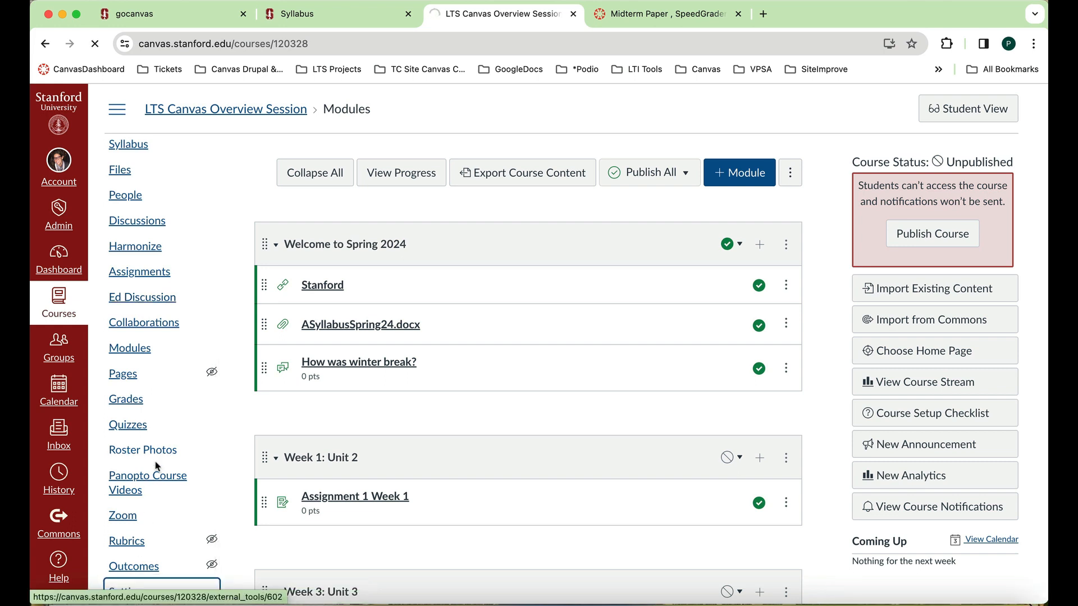
{"action": "left_click", "coordinate": [470, 184]}
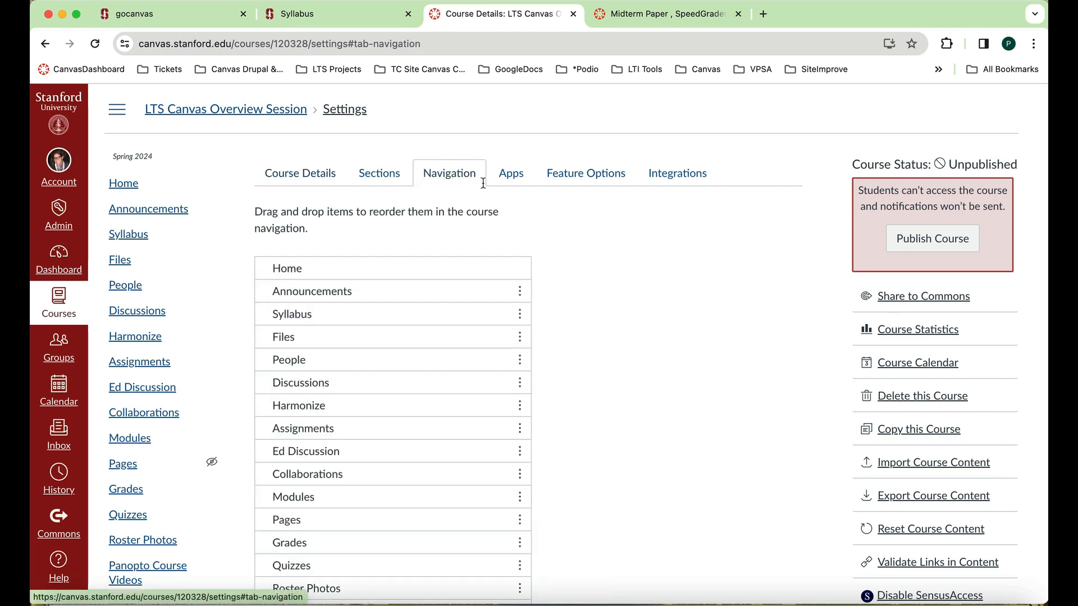
{"action": "scroll", "coordinate": [550, 370], "scroll_direction": "down", "scroll_amount": 10}
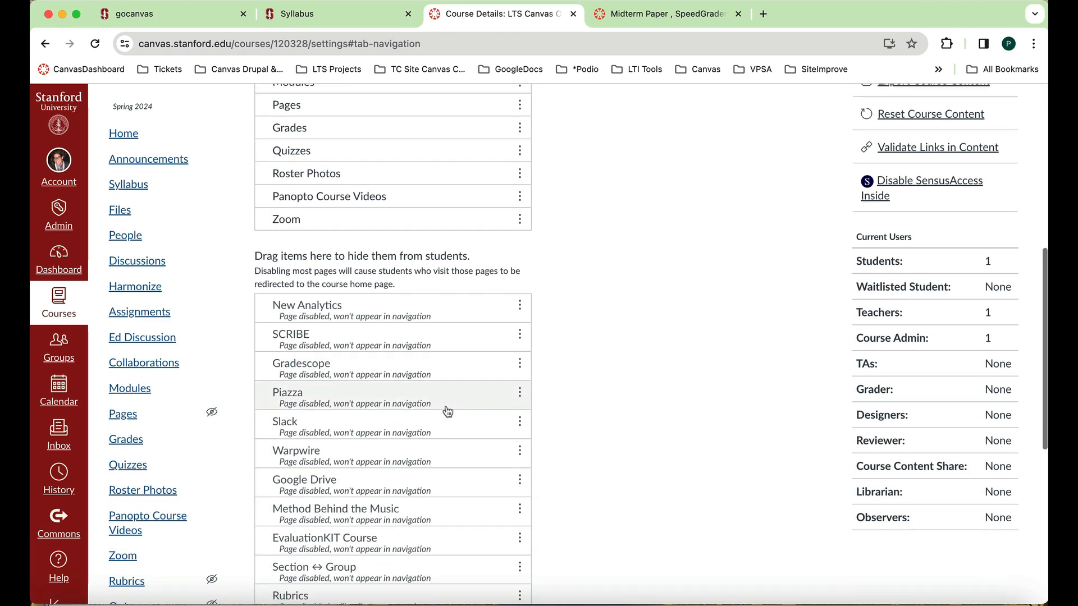
{"action": "left_click_drag", "start_coordinate": [431, 423], "coordinate": [462, 150]}
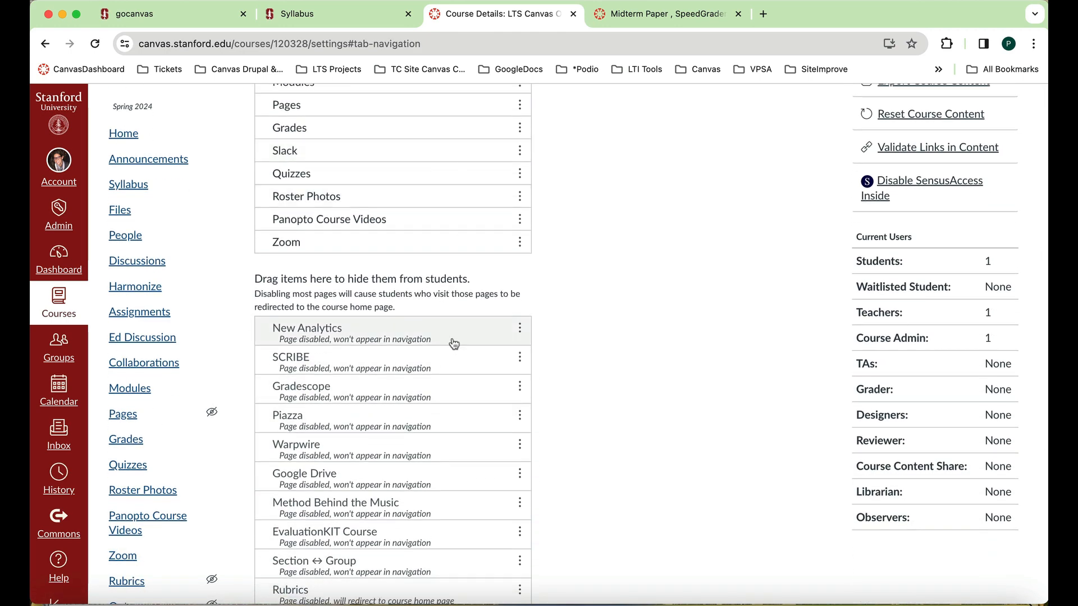
{"action": "scroll", "coordinate": [452, 341], "scroll_direction": "down", "scroll_amount": 7}
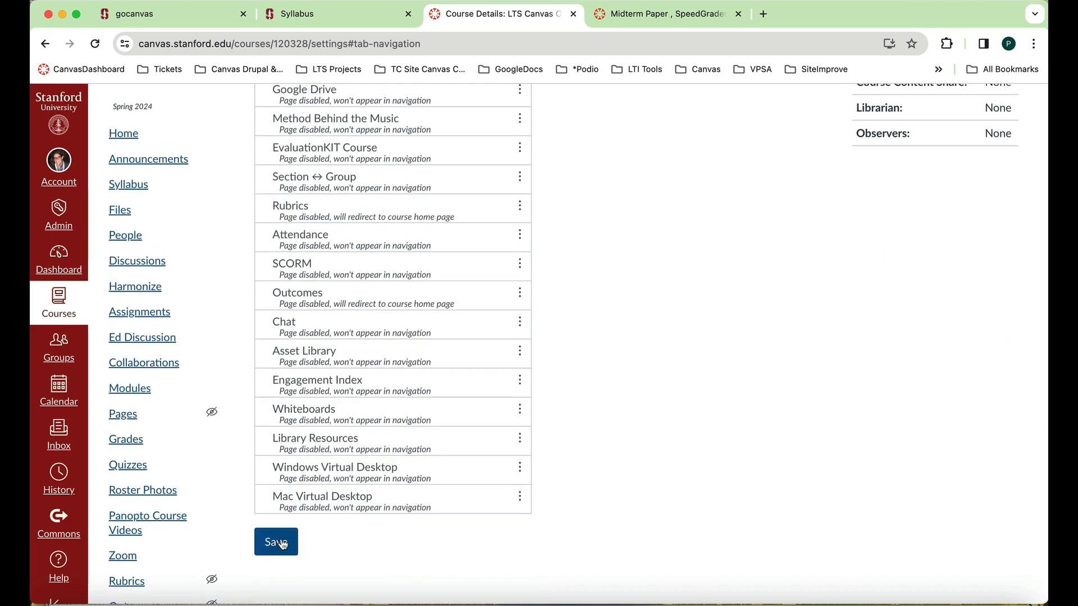
{"action": "left_click", "coordinate": [281, 542]}
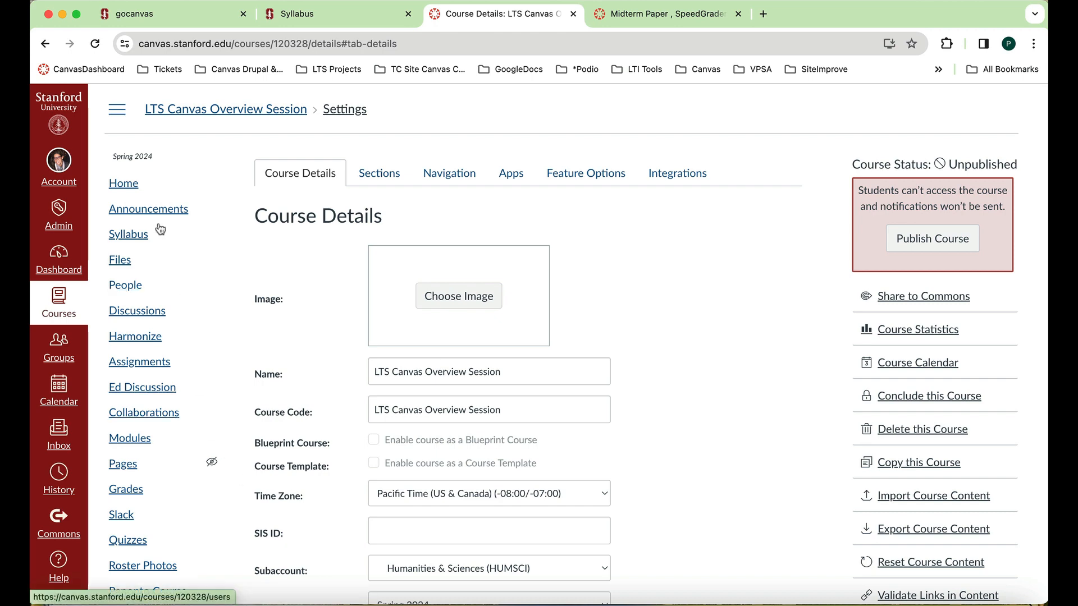
Look over the course home page and its navigation menu, and open the course settings
{"action": "left_click", "coordinate": [131, 185]}
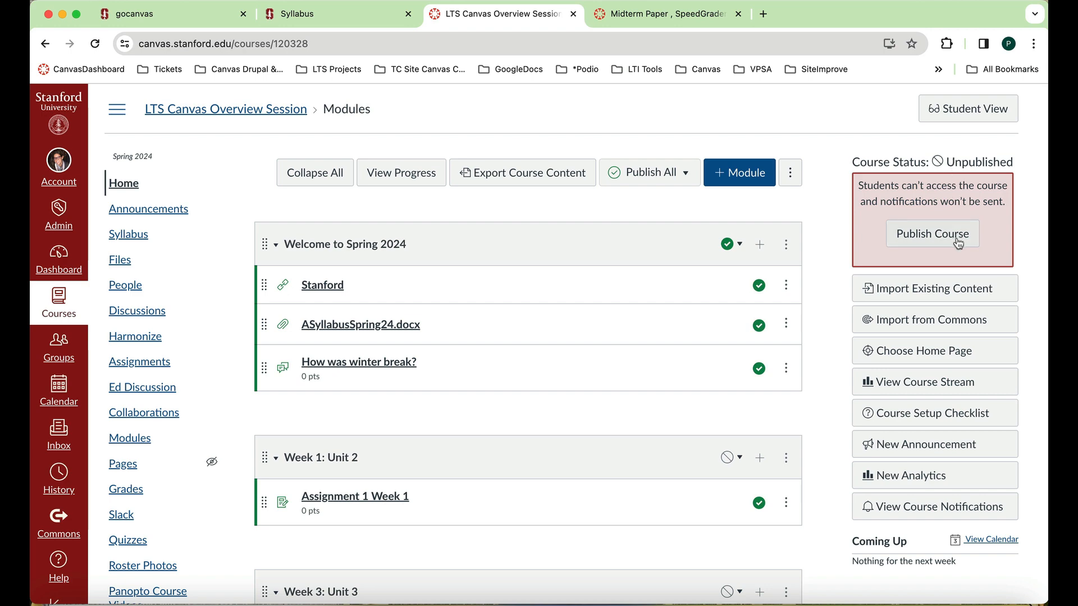
{"action": "scroll", "coordinate": [242, 360], "scroll_direction": "down", "scroll_amount": 5}
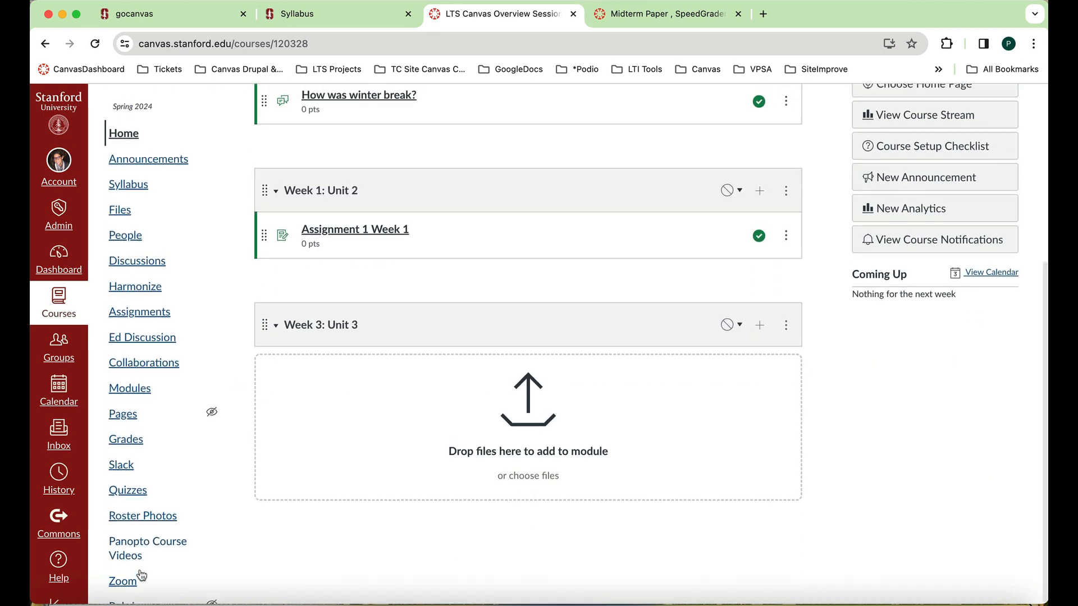
{"action": "scroll", "coordinate": [159, 591], "scroll_direction": "down", "scroll_amount": 4}
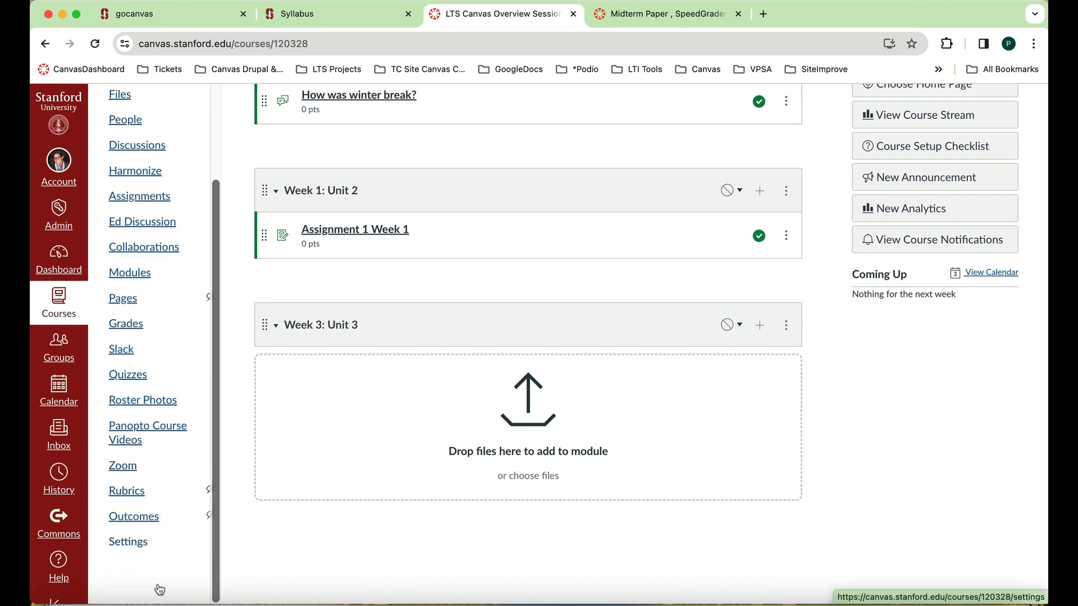
{"action": "left_click", "coordinate": [136, 543]}
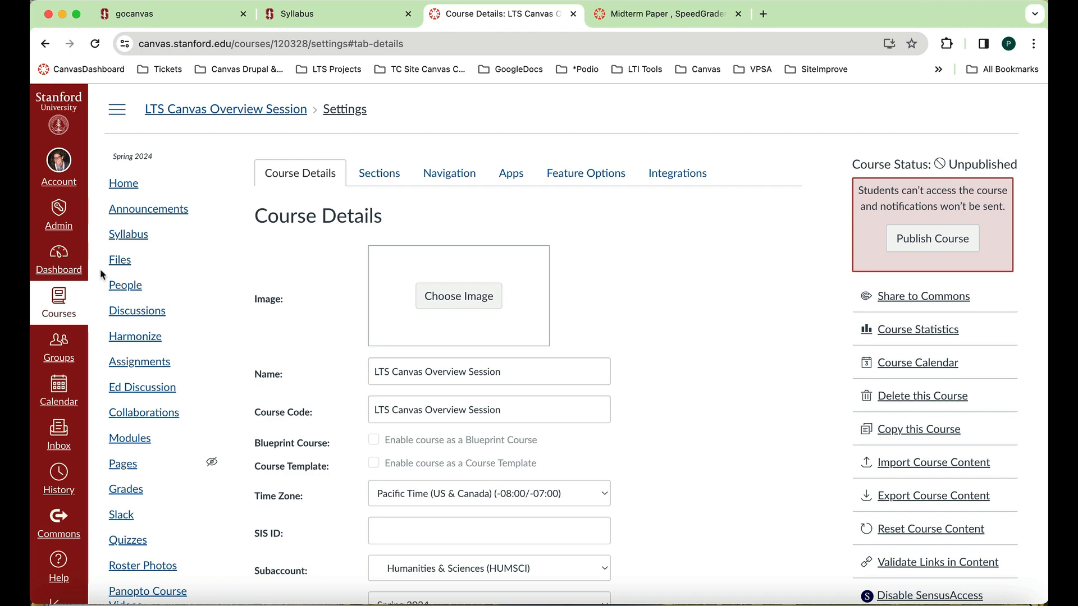
Go to the dashboard, reopen the LTS Canvas Overview Session course from there, and publish it
{"action": "left_click", "coordinate": [59, 259]}
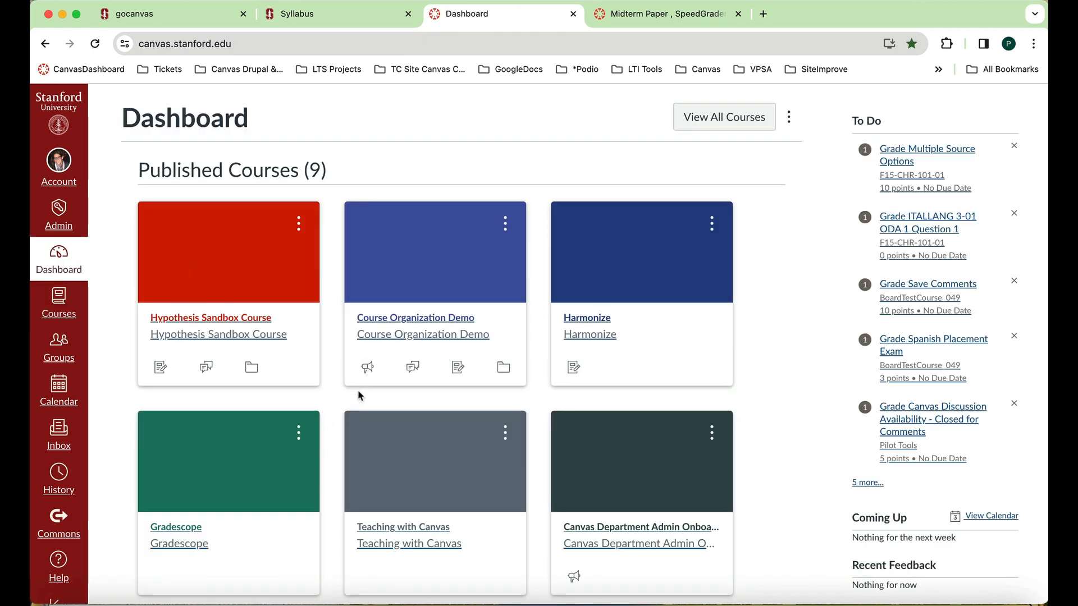
{"action": "scroll", "coordinate": [360, 397], "scroll_direction": "down", "scroll_amount": 8}
{"action": "scroll", "coordinate": [360, 396], "scroll_direction": "down", "scroll_amount": 2}
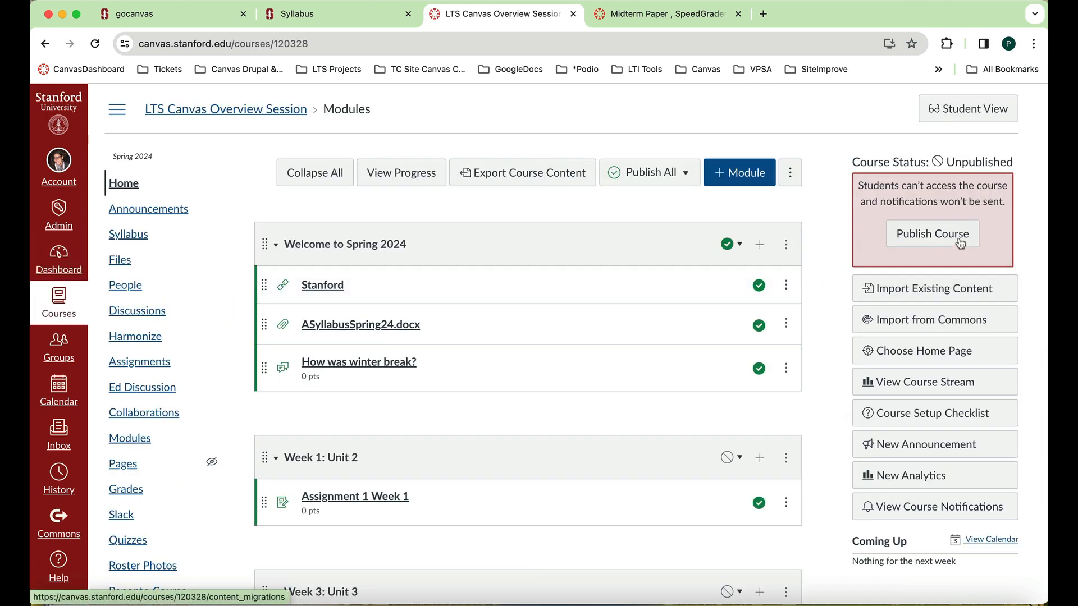
{"action": "left_click", "coordinate": [962, 241]}
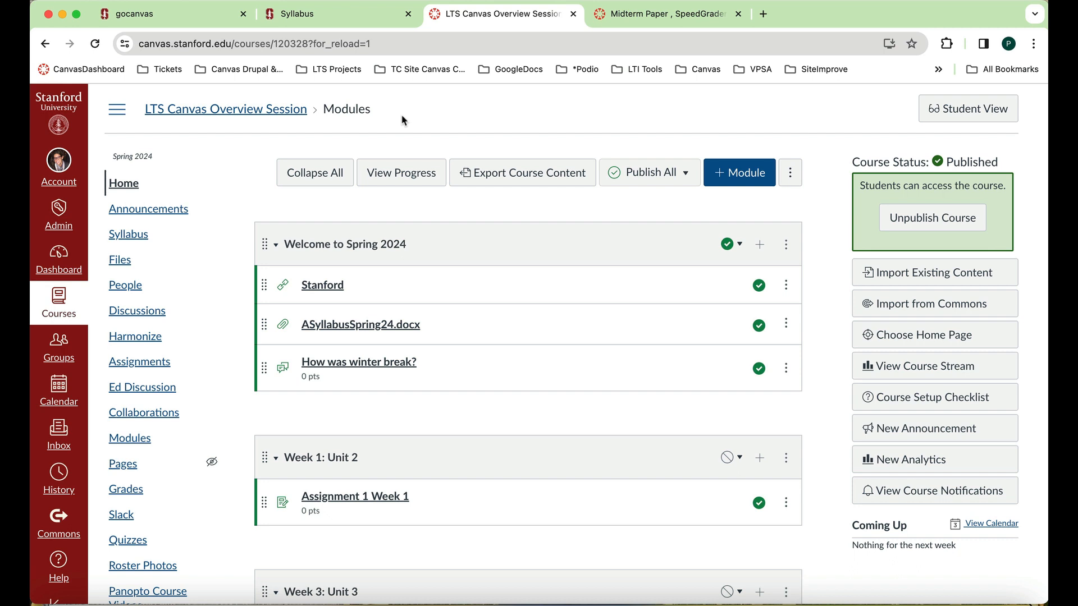
Close the Midterm Paper SpeedGrader page and browse the news articles on the Stanford gocanvas site
{"action": "left_click", "coordinate": [738, 14]}
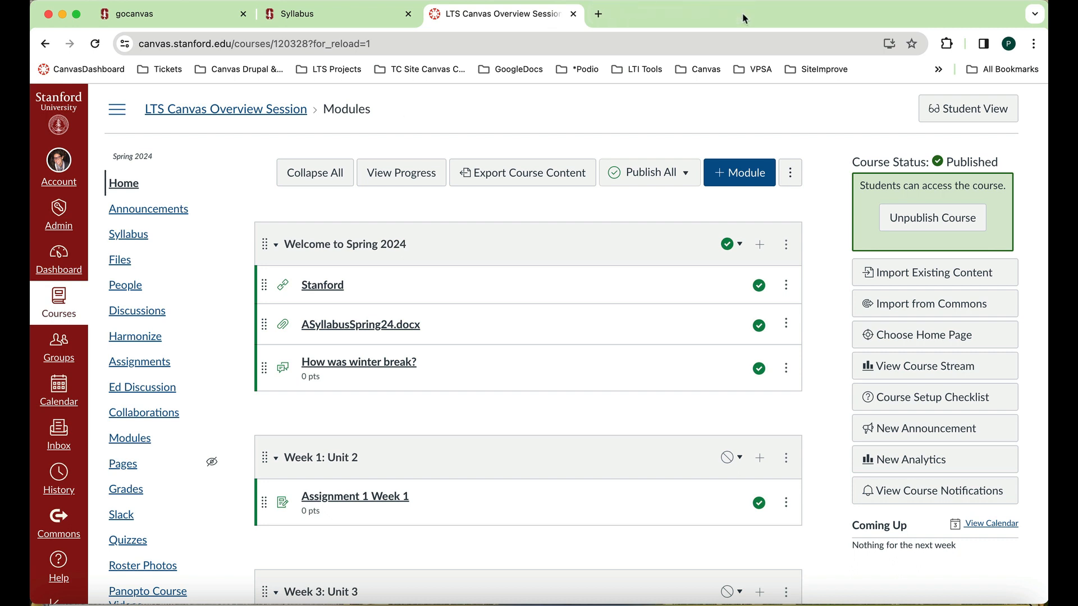
{"action": "left_click", "coordinate": [194, 21]}
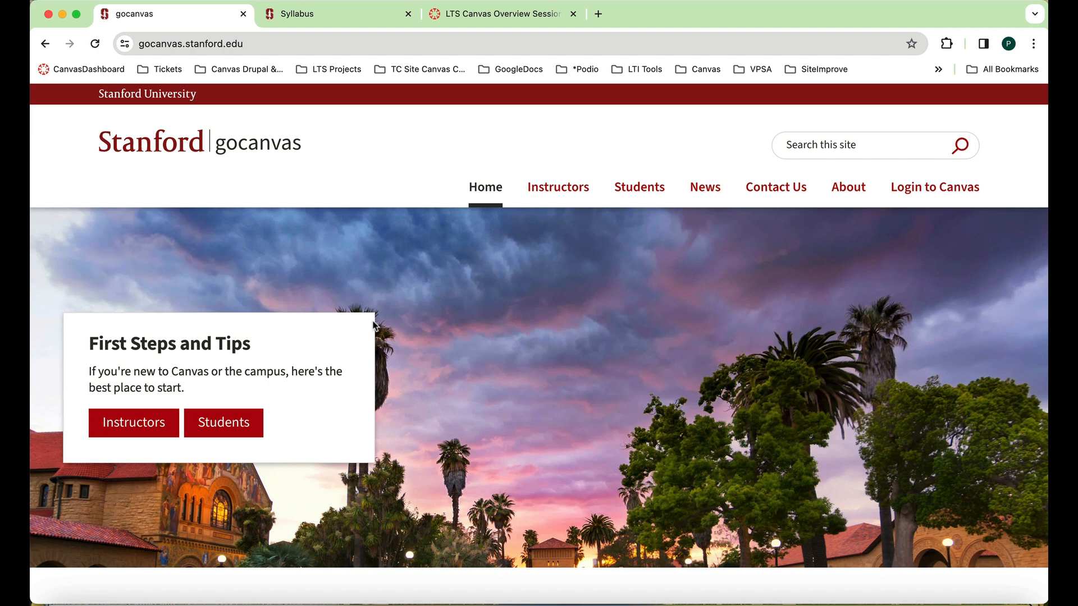
{"action": "left_click", "coordinate": [711, 193]}
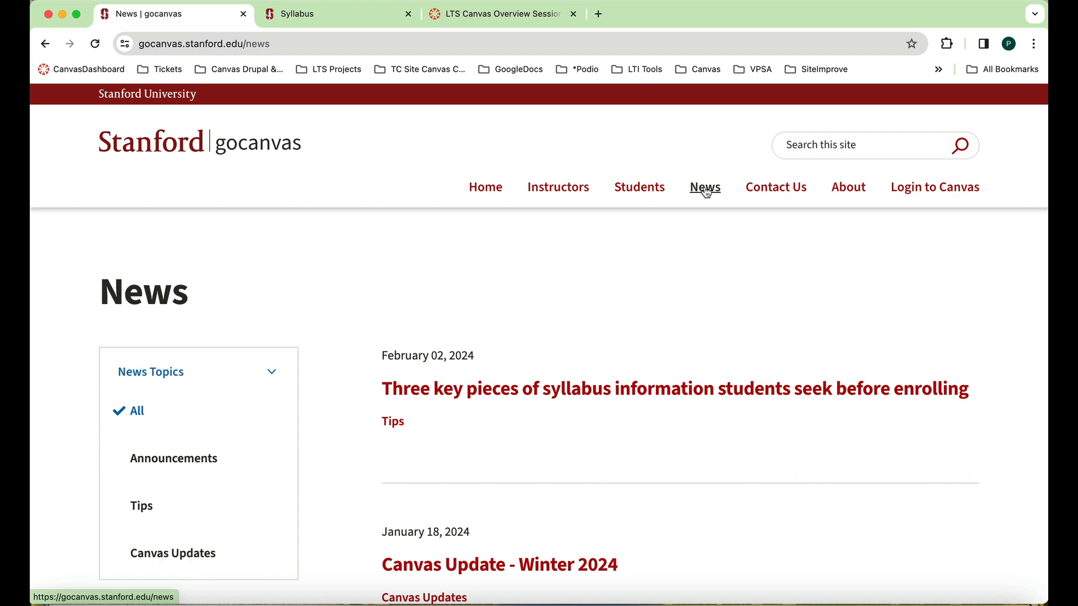
{"action": "scroll", "coordinate": [685, 409], "scroll_direction": "down", "scroll_amount": 3}
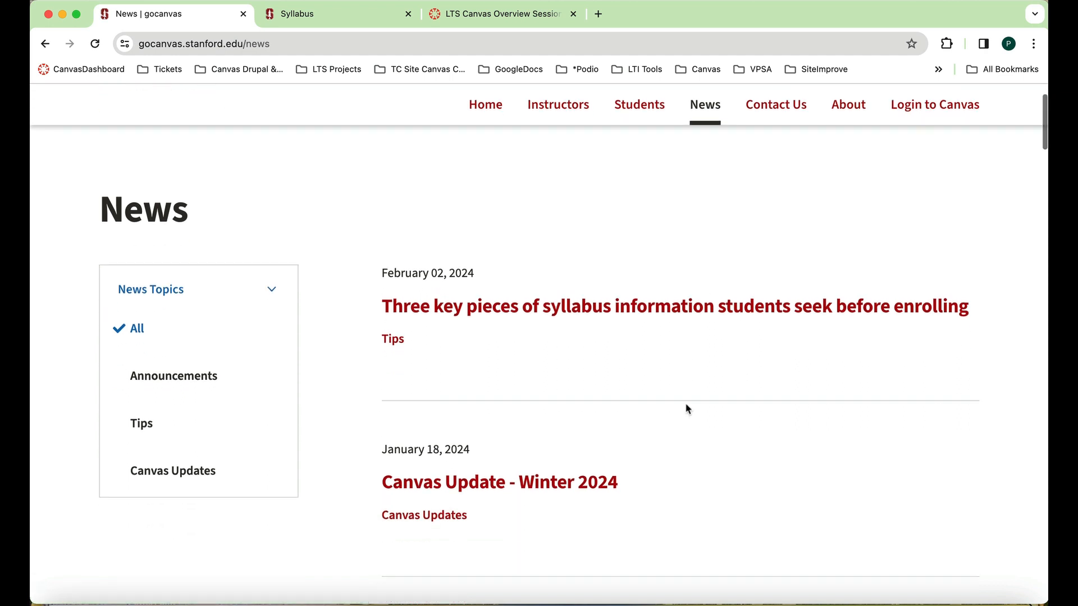
{"action": "scroll", "coordinate": [685, 409], "scroll_direction": "down", "scroll_amount": 10}
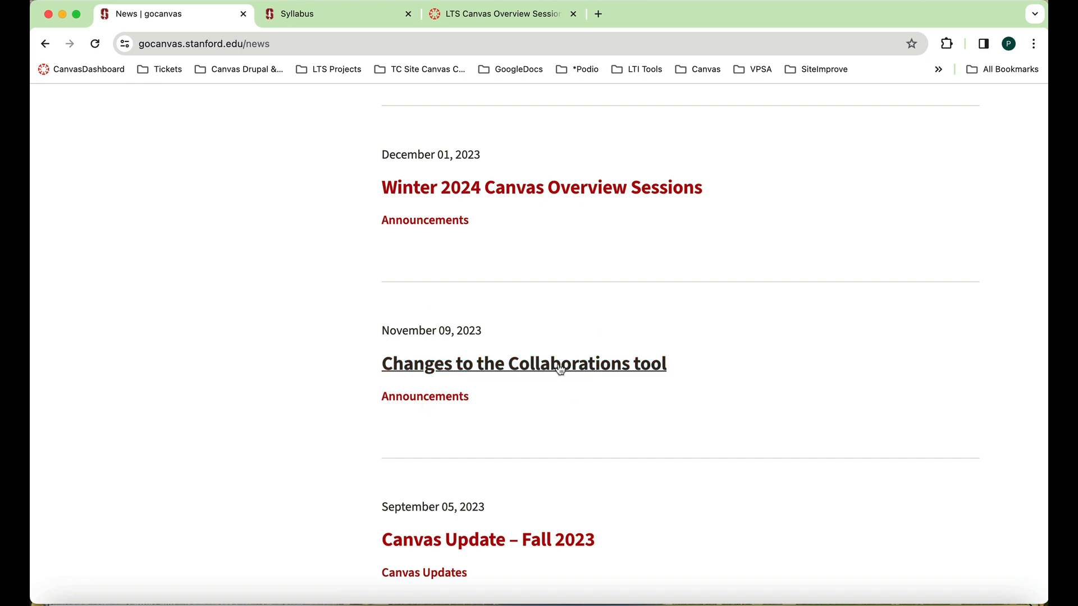
Open the Students page of the gocanvas site and look over its student resources
{"action": "scroll", "coordinate": [578, 370], "scroll_direction": "up", "scroll_amount": 10}
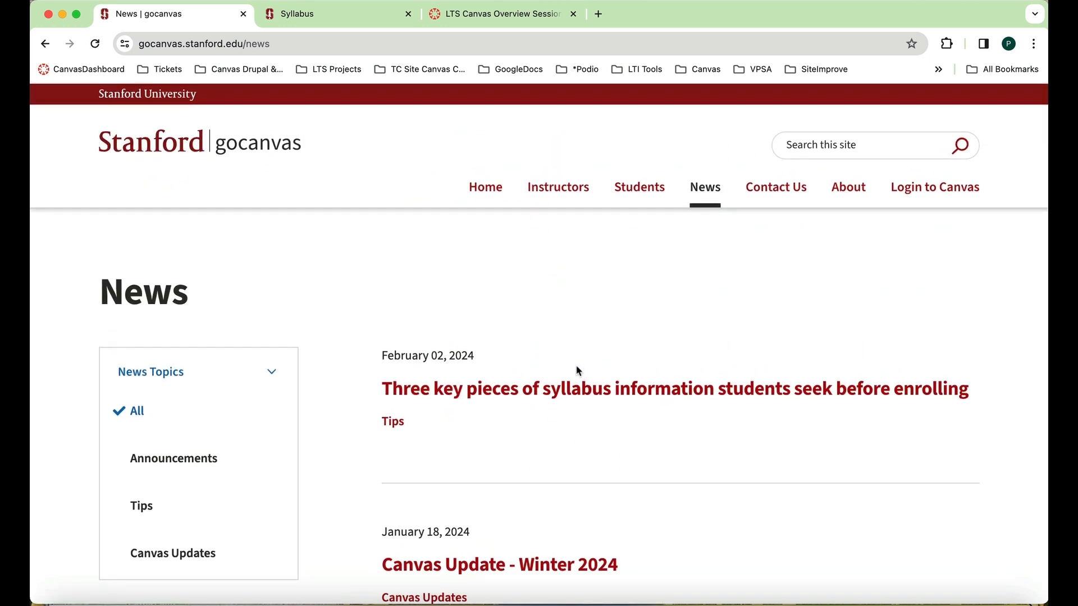
{"action": "left_click", "coordinate": [640, 189]}
{"action": "scroll", "coordinate": [608, 253], "scroll_direction": "down", "scroll_amount": 1}
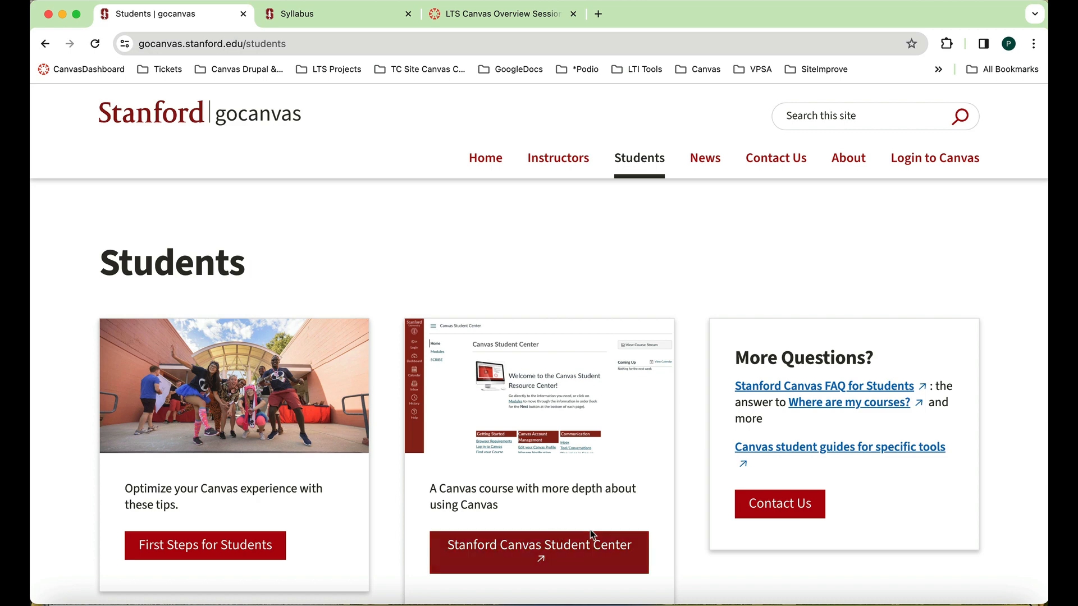
{"action": "scroll", "coordinate": [591, 534], "scroll_direction": "up", "scroll_amount": 1}
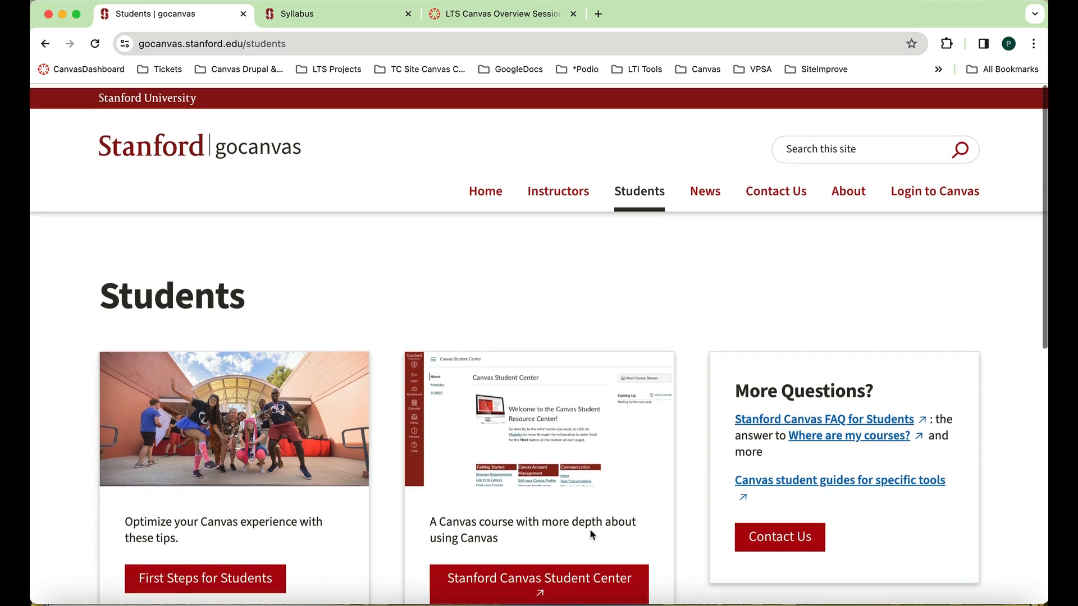
Open the Instructors page of the gocanvas site and review its workshop, tutorial, help and Teaching Commons resources
{"action": "left_click", "coordinate": [569, 193]}
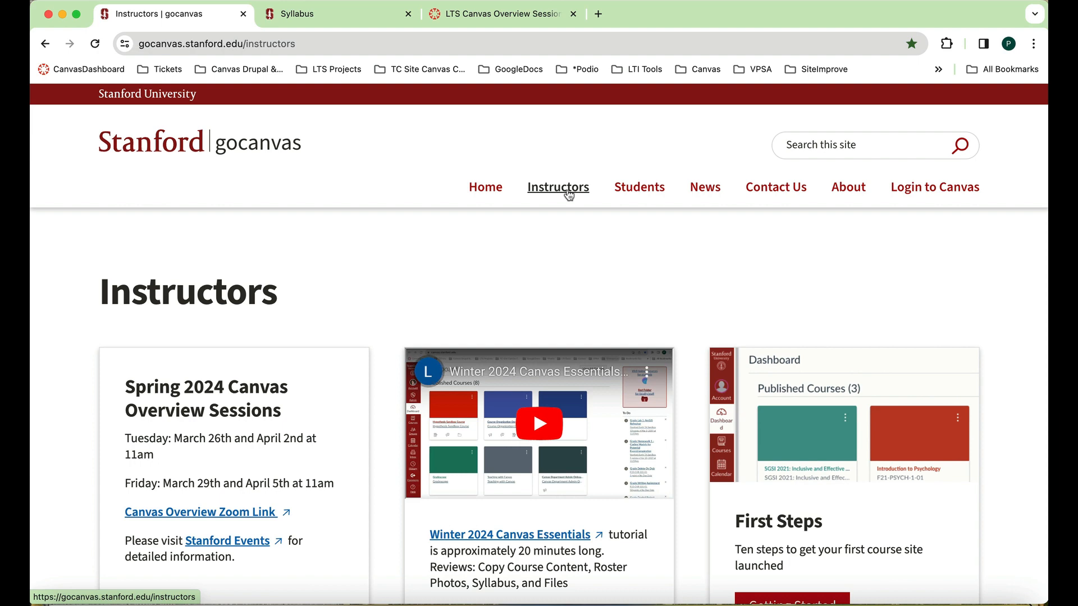
{"action": "scroll", "coordinate": [569, 196], "scroll_direction": "down", "scroll_amount": 3}
{"action": "scroll", "coordinate": [677, 325], "scroll_direction": "down", "scroll_amount": 8}
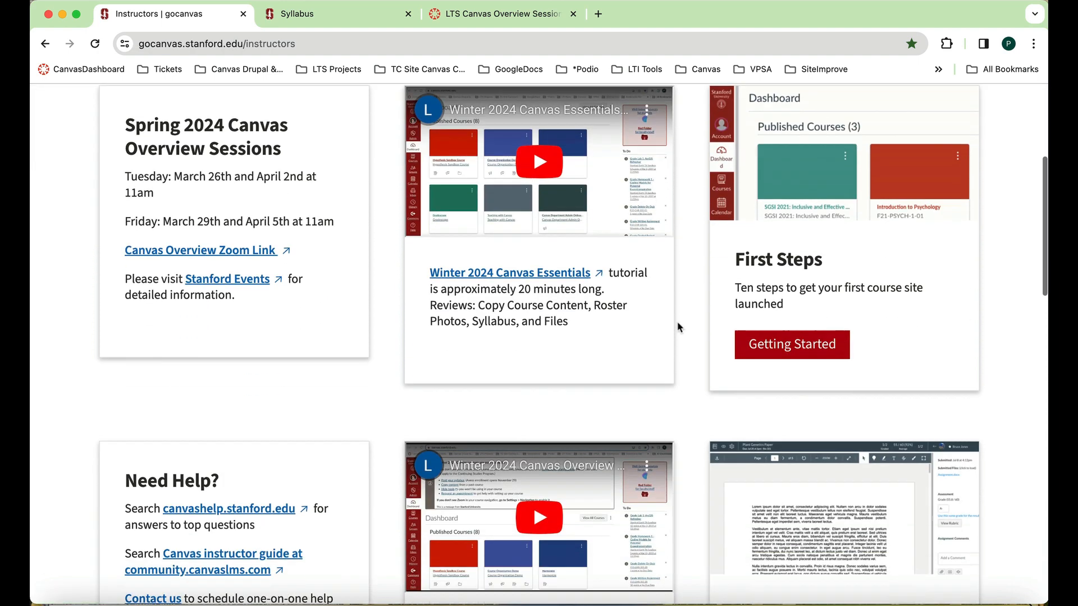
{"action": "scroll", "coordinate": [678, 327], "scroll_direction": "down", "scroll_amount": 4}
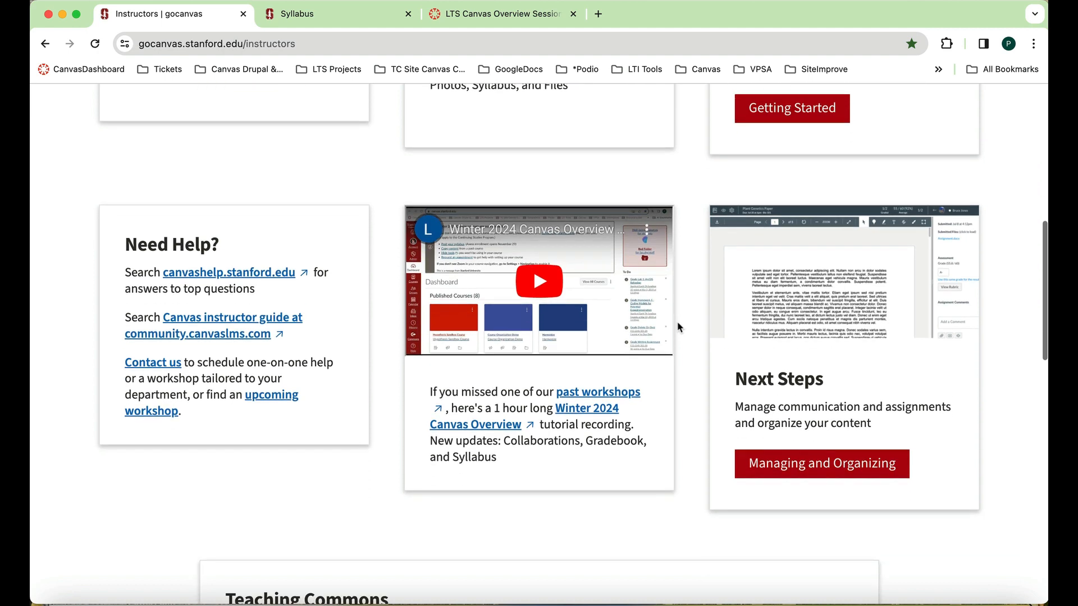
{"action": "scroll", "coordinate": [677, 327], "scroll_direction": "down", "scroll_amount": 5}
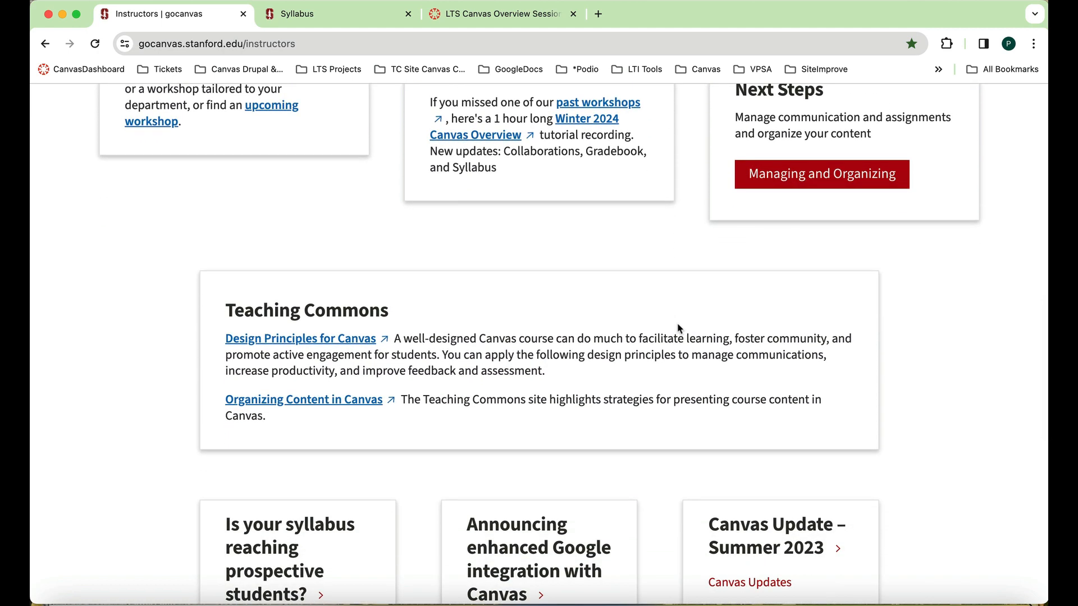
{"action": "scroll", "coordinate": [678, 329], "scroll_direction": "down", "scroll_amount": 1}
{"action": "scroll", "coordinate": [325, 388], "scroll_direction": "down", "scroll_amount": 5}
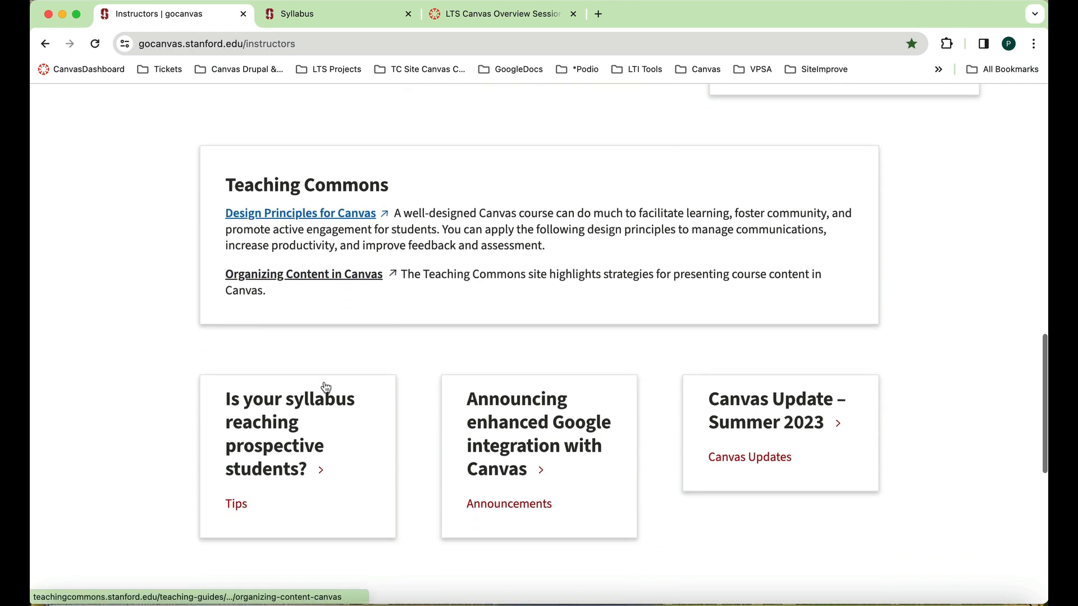
{"action": "scroll", "coordinate": [326, 388], "scroll_direction": "up", "scroll_amount": 20}
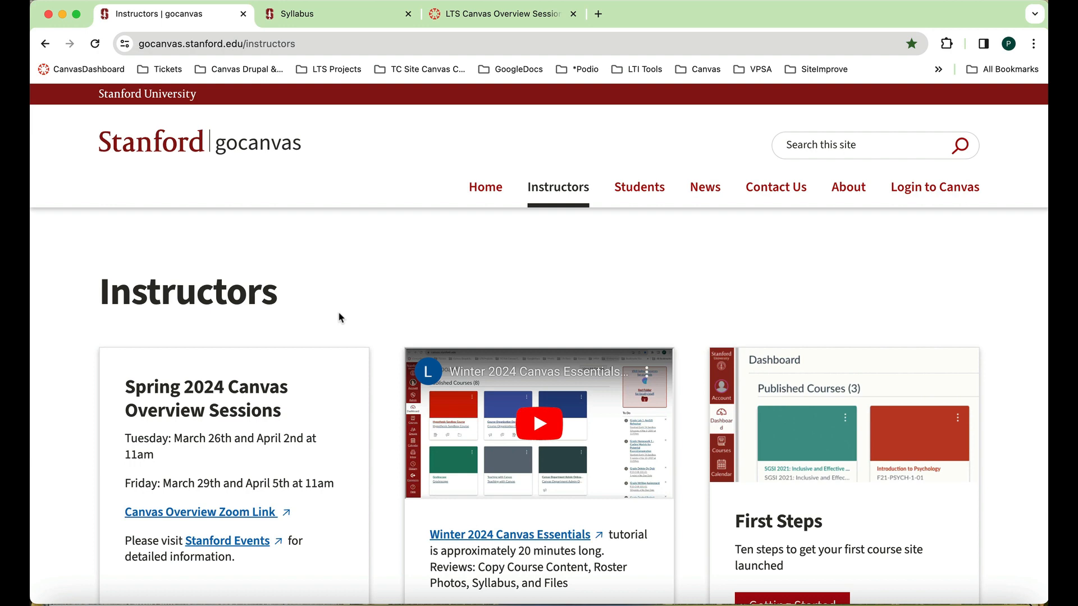
Return to the LTS Canvas Overview Session course, view the Stanford Canvas Support ticket form in Help, and close it without submitting
{"action": "left_click", "coordinate": [518, 22]}
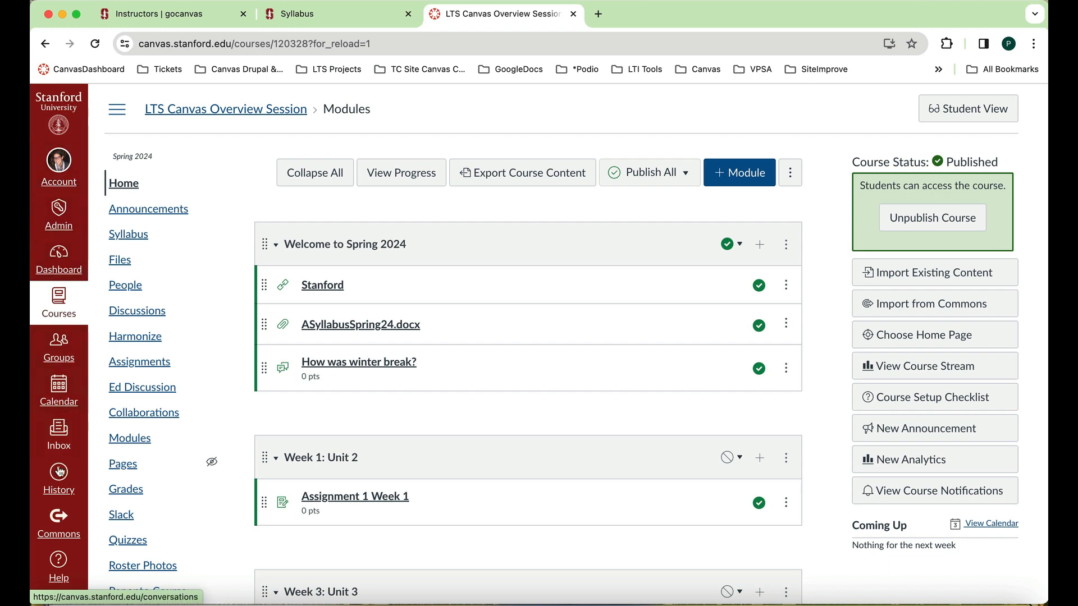
{"action": "left_click", "coordinate": [59, 564]}
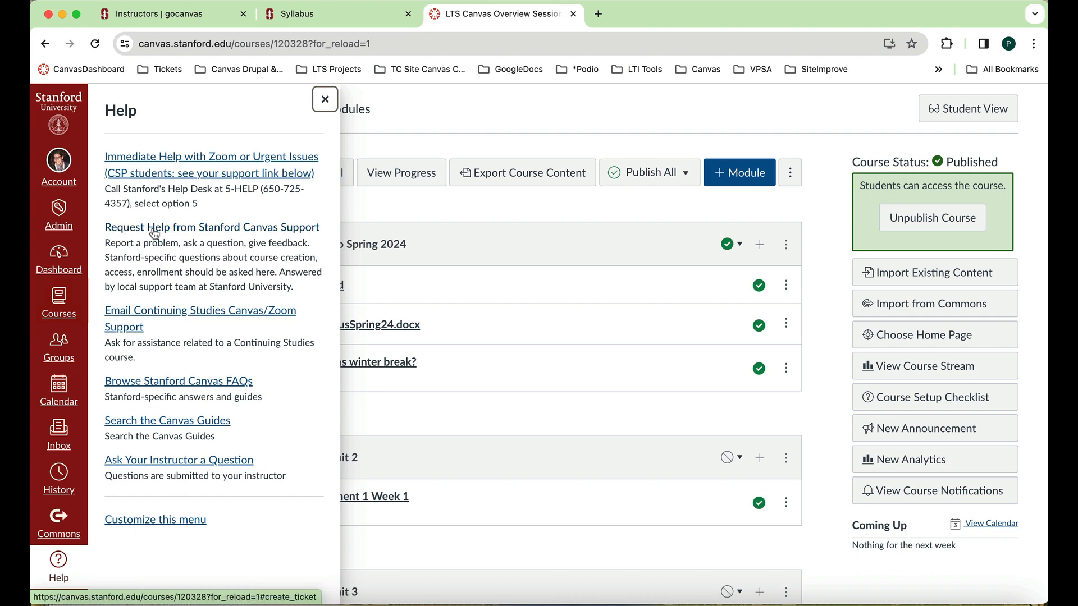
{"action": "left_click", "coordinate": [207, 228]}
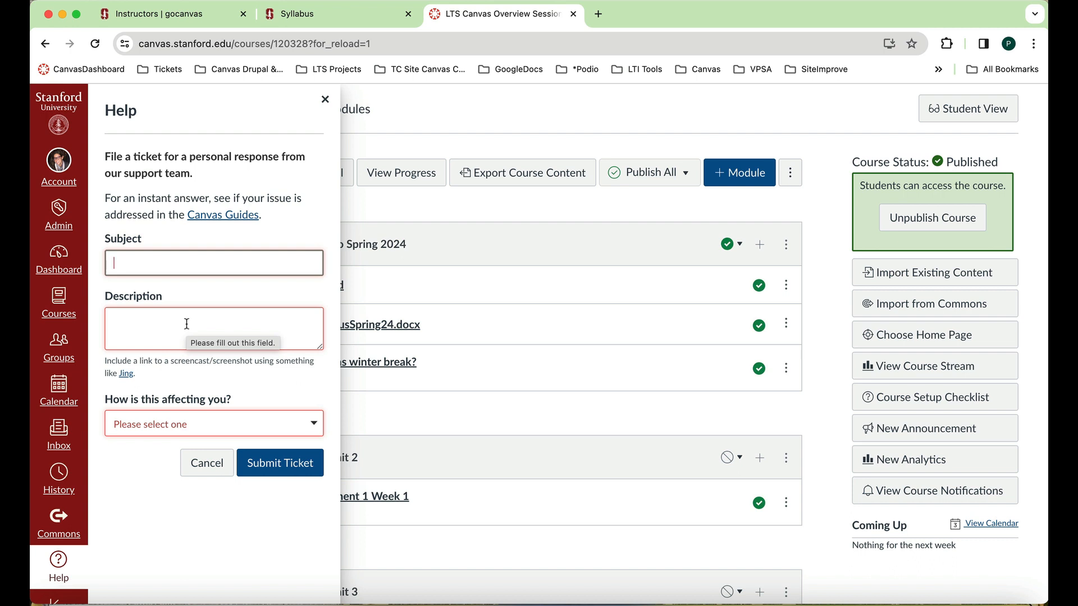
{"action": "left_click", "coordinate": [325, 101]}
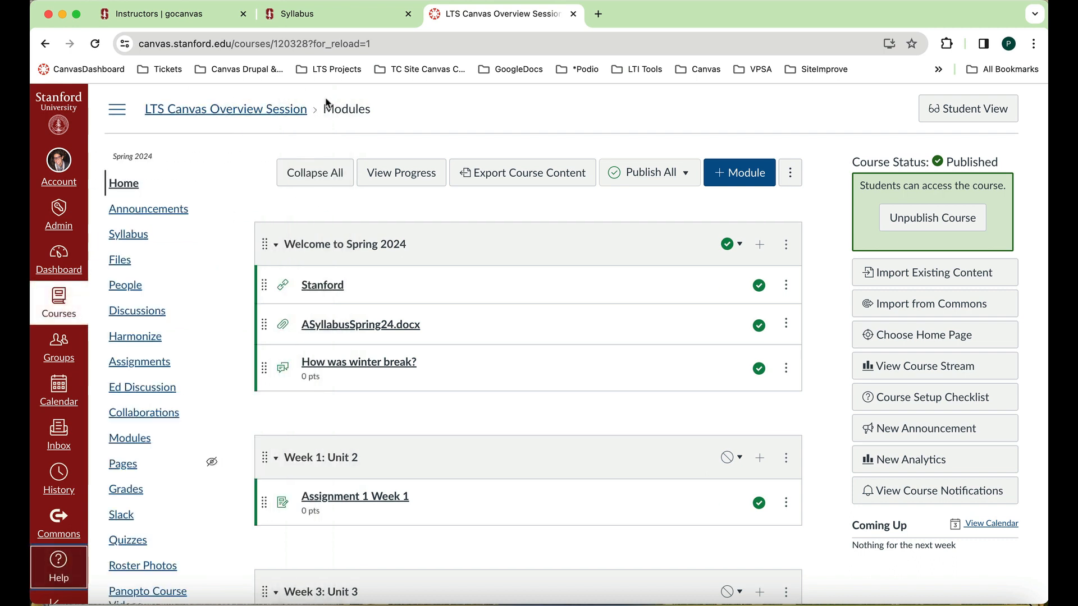